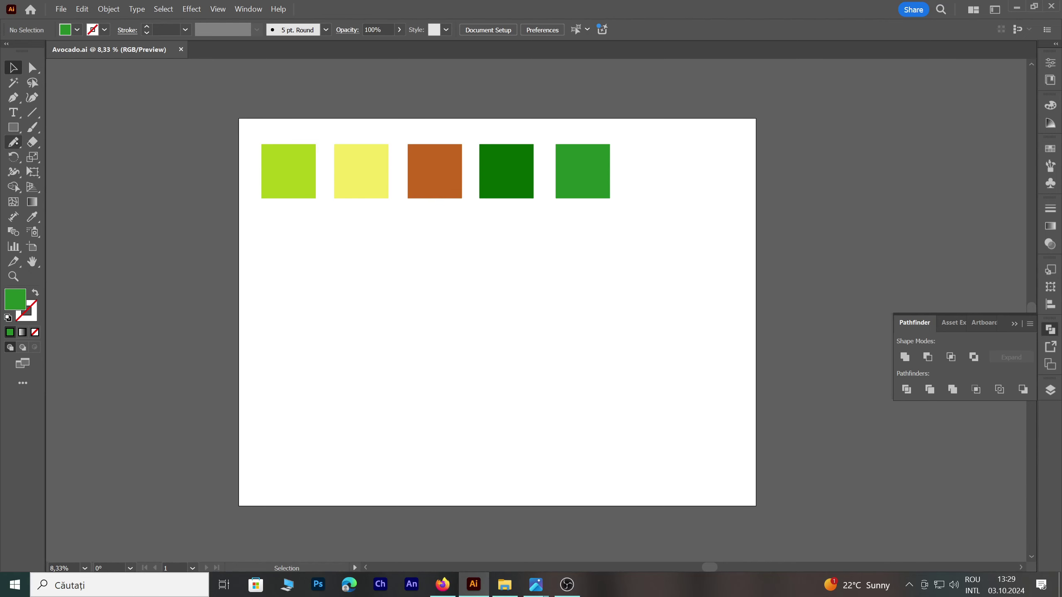
Freehand-draw a closed green pear-shaped avocado outline below the colour squares, redrawing until satisfied
left_click(12, 142)
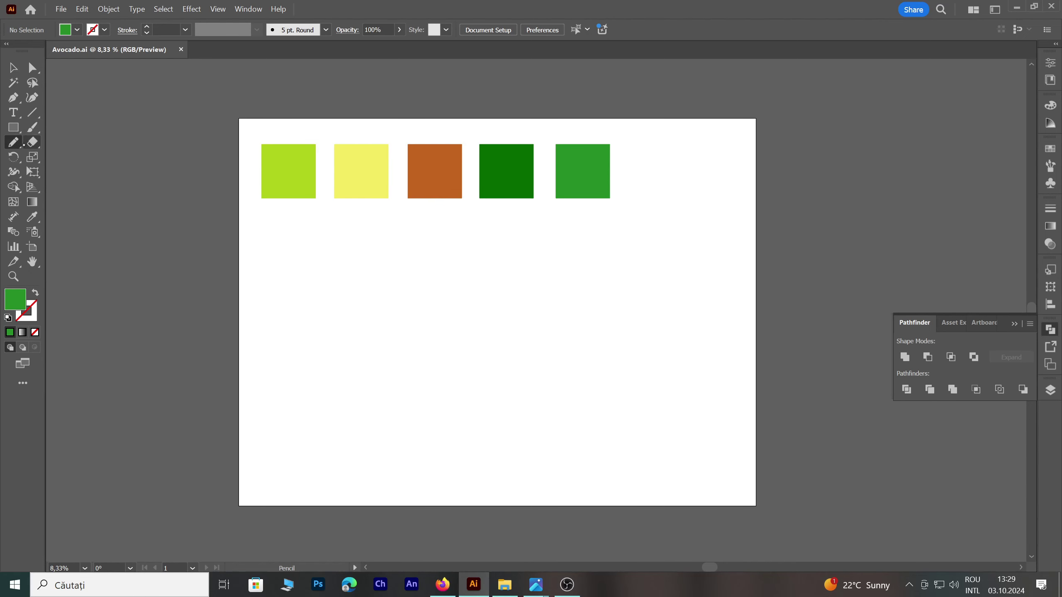
mouse_move(410, 296)
left_mouse_down()
mouse_move(448, 332)
mouse_move(415, 247)
left_mouse_up()
key("ctrl+z")
scroll(456, 287, "up", 1)
mouse_move(435, 181)
left_mouse_down()
mouse_move(426, 154)
mouse_move(395, 152)
mouse_move(237, 405)
mouse_move(316, 496)
mouse_move(439, 511)
mouse_move(511, 439)
mouse_move(464, 239)
left_mouse_up()
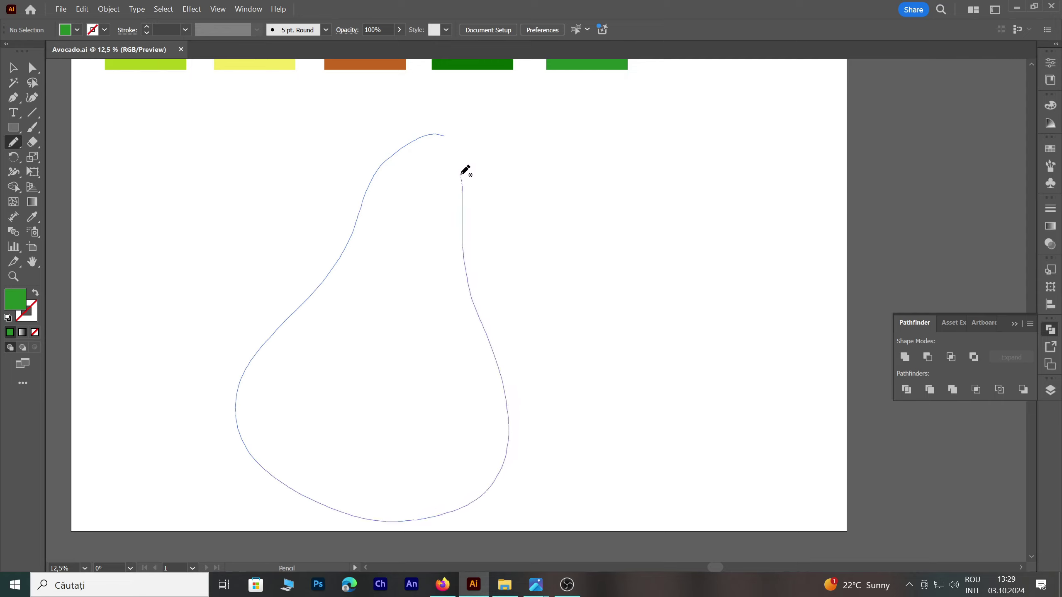
left_click_drag(447, 142, 448, 143)
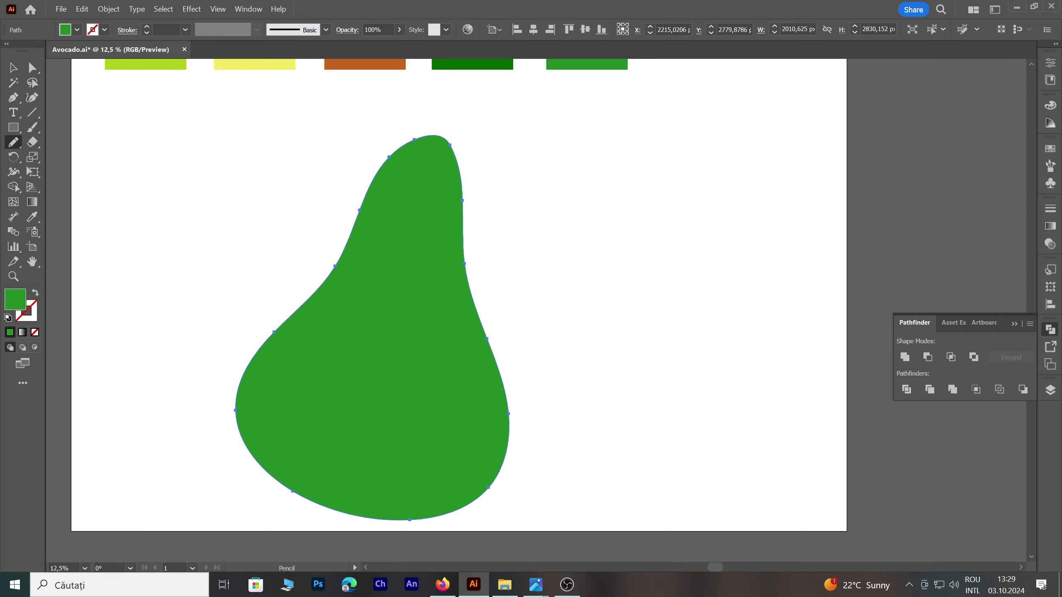
key("ctrl+z")
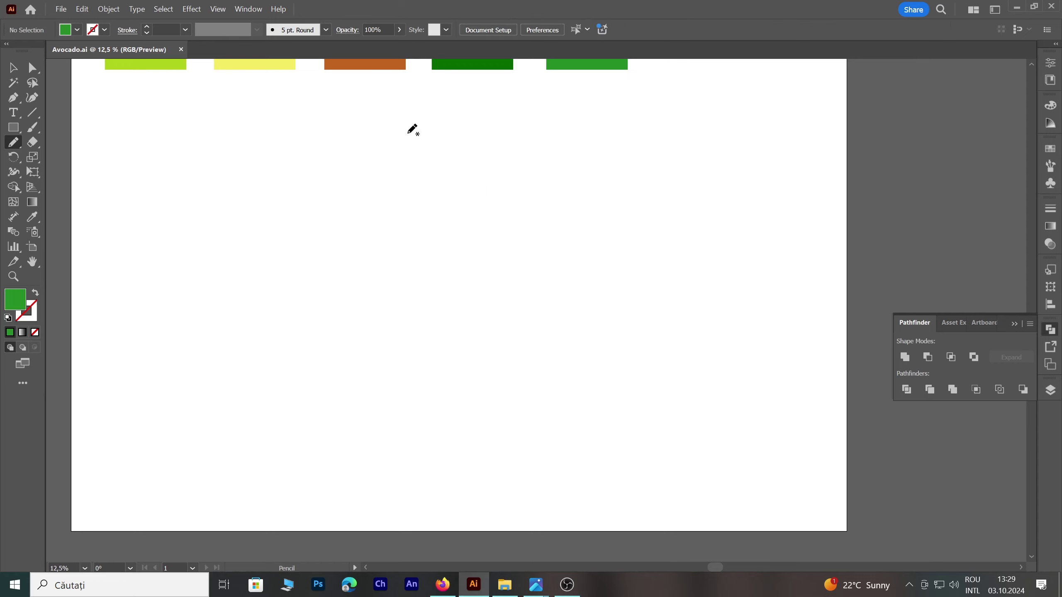
mouse_move(423, 126)
left_mouse_down()
mouse_move(222, 408)
mouse_move(304, 465)
mouse_move(403, 465)
mouse_move(456, 387)
mouse_move(433, 222)
left_mouse_up()
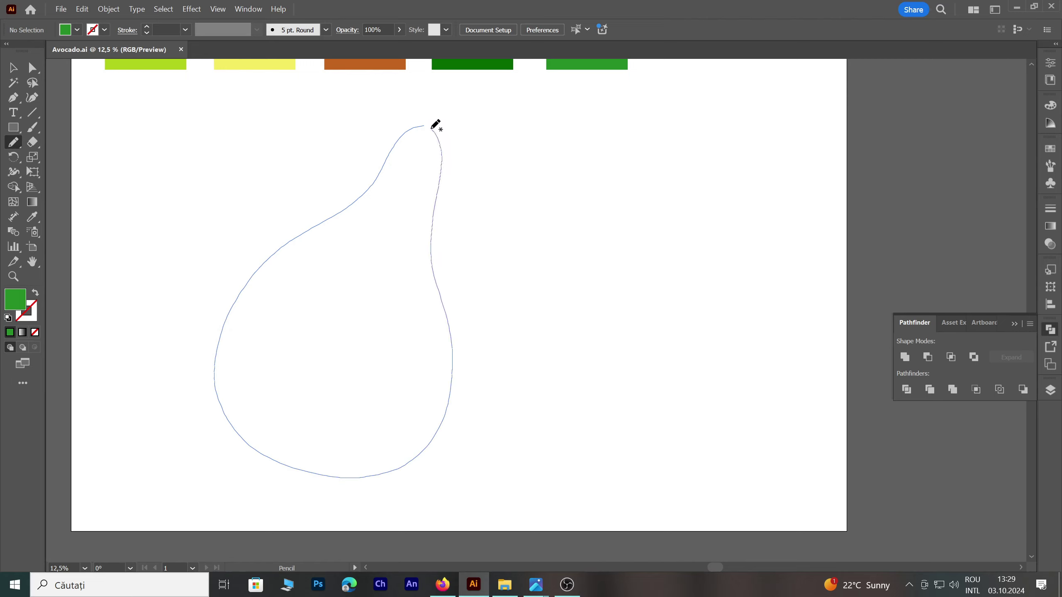
left_click_drag(435, 125, 431, 126)
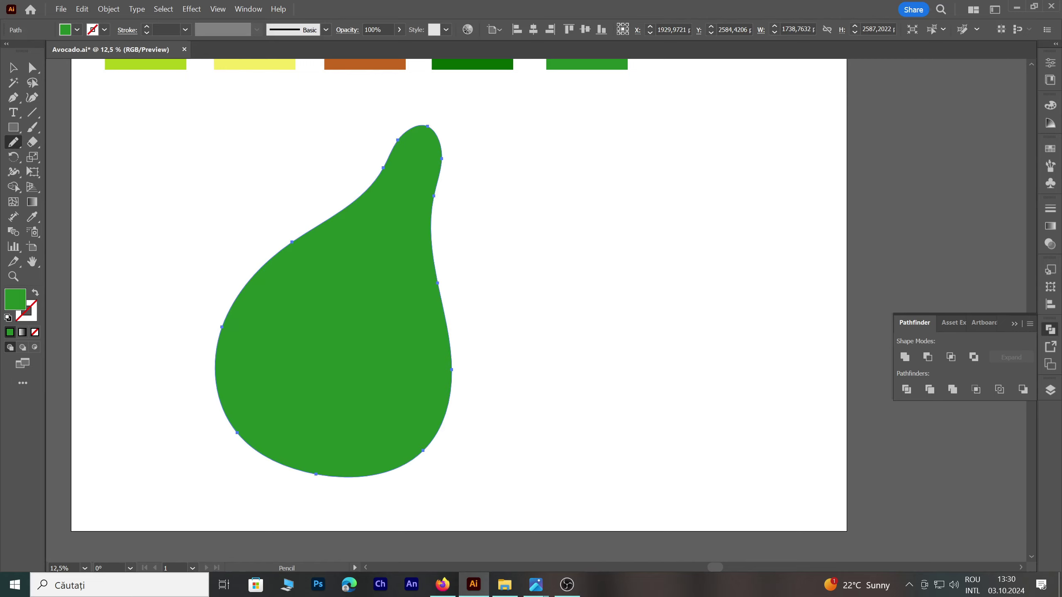
key("ctrl+z")
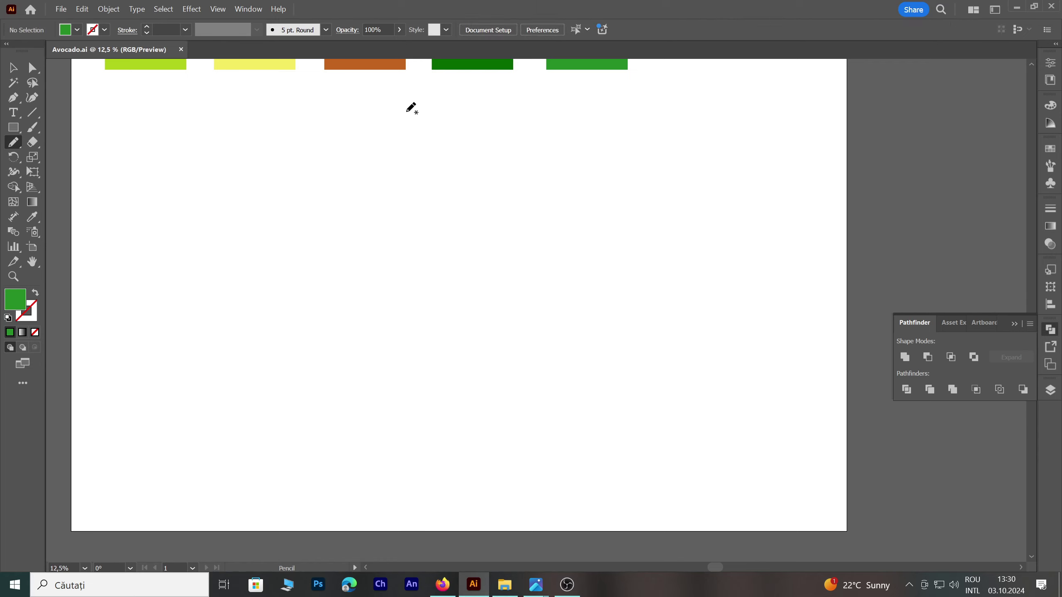
mouse_move(351, 180)
left_mouse_down()
mouse_move(323, 230)
mouse_move(246, 302)
mouse_move(261, 430)
mouse_move(390, 462)
mouse_move(455, 368)
mouse_move(431, 209)
mouse_move(437, 155)
mouse_move(420, 108)
mouse_move(408, 112)
left_mouse_up()
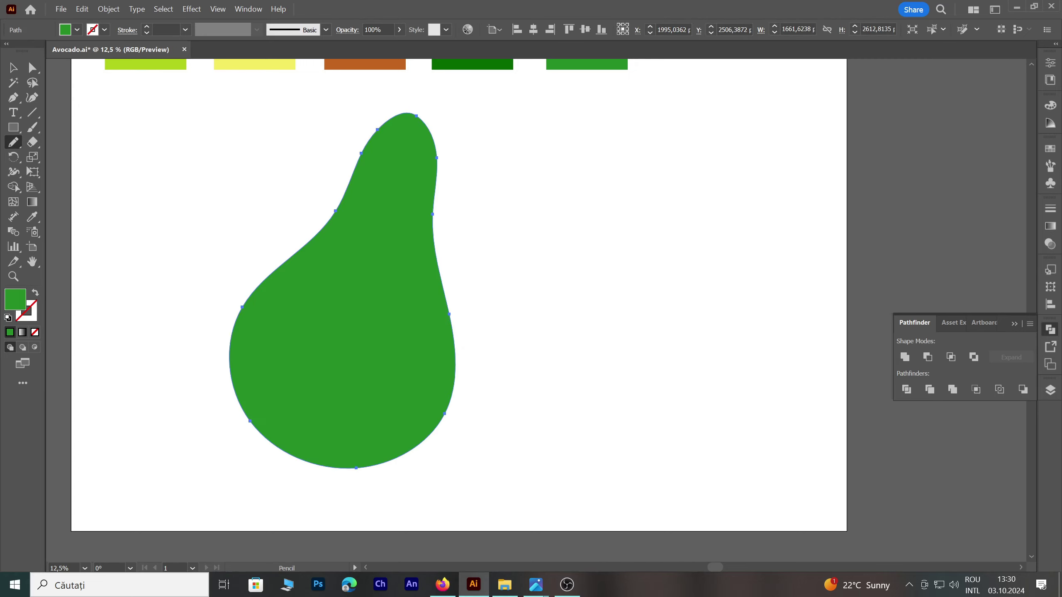
mouse_move(617, 335)
left_mouse_down()
mouse_move(614, 316)
mouse_move(547, 297)
left_mouse_up()
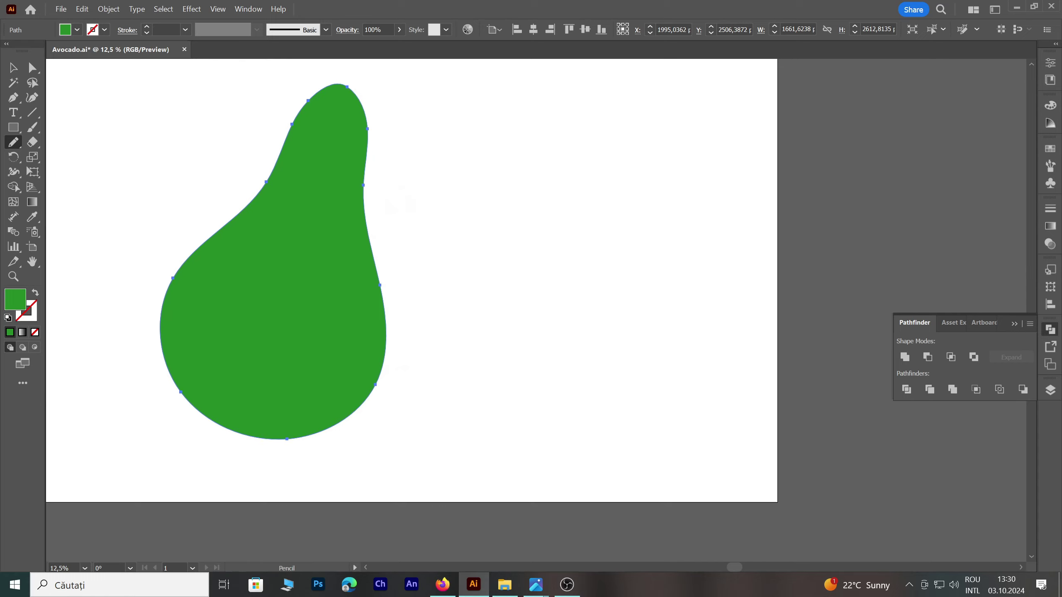
Shrink the green pear shape and move it toward the left
left_click(13, 68)
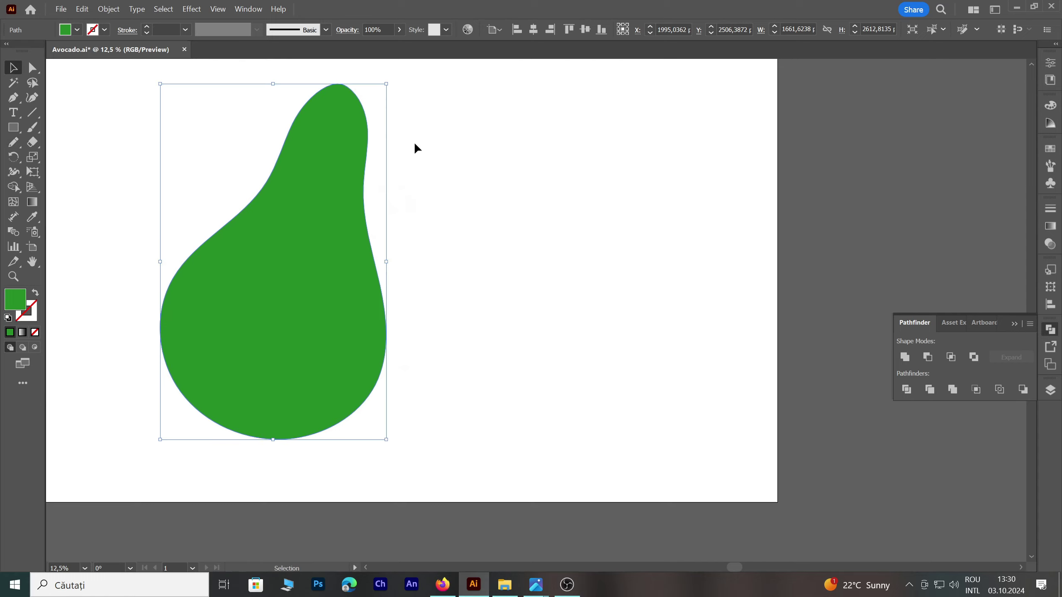
left_click(481, 143)
left_click_drag(480, 143, 513, 212)
left_click(367, 194)
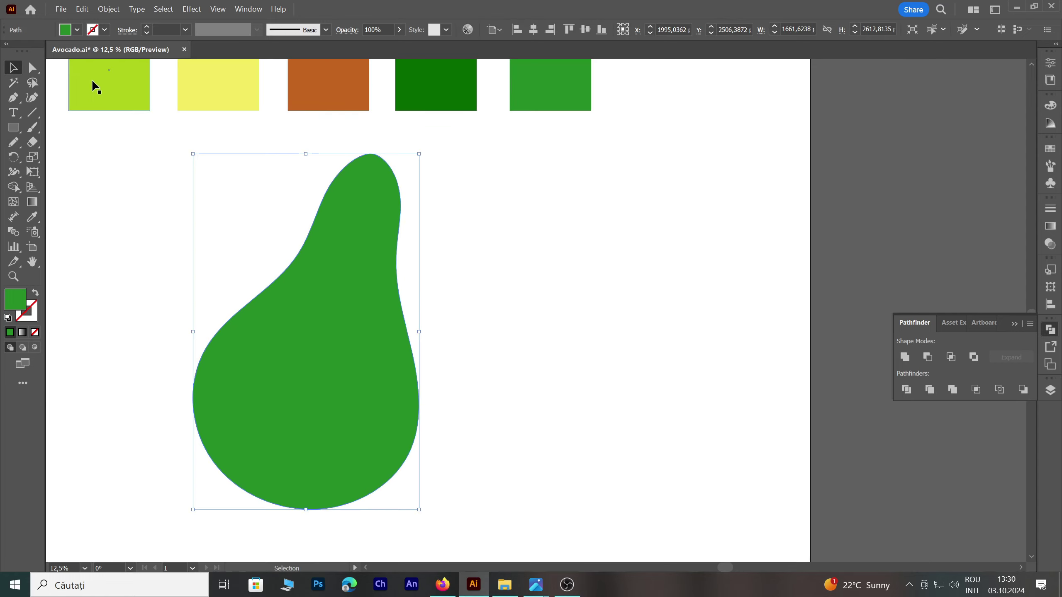
left_click(33, 67)
left_click(430, 171)
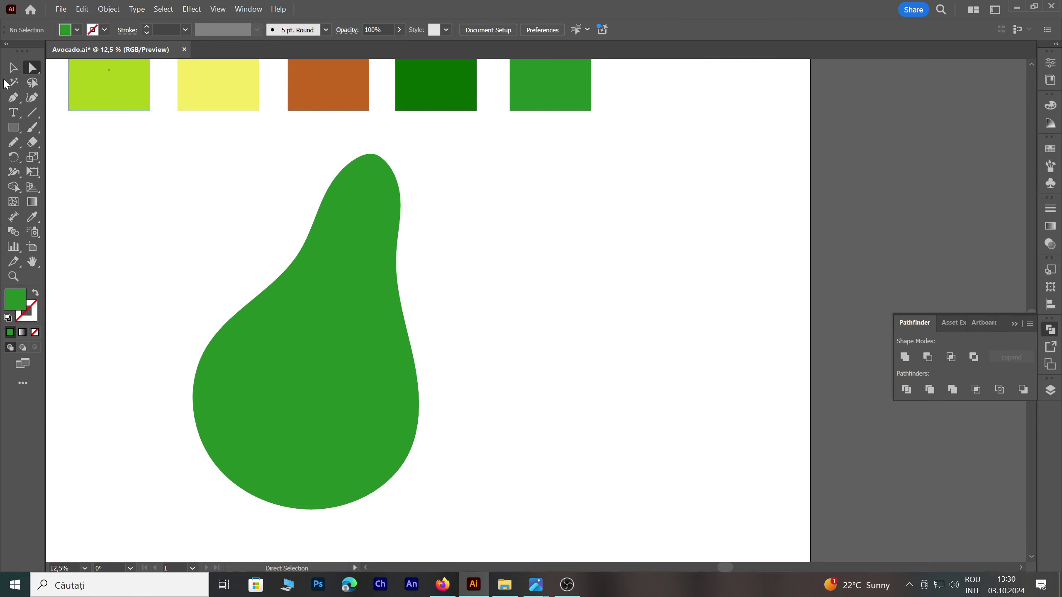
key("v")
left_click_drag(467, 203, 469, 222)
left_click_drag(375, 242, 355, 264)
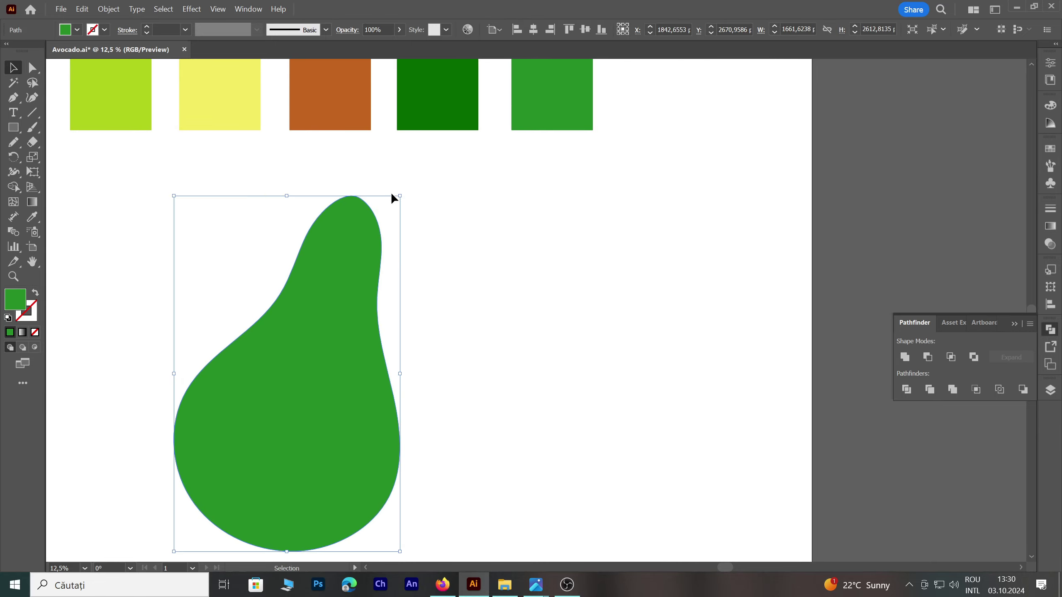
left_click_drag(403, 197, 398, 232)
left_click_drag(344, 310, 308, 301)
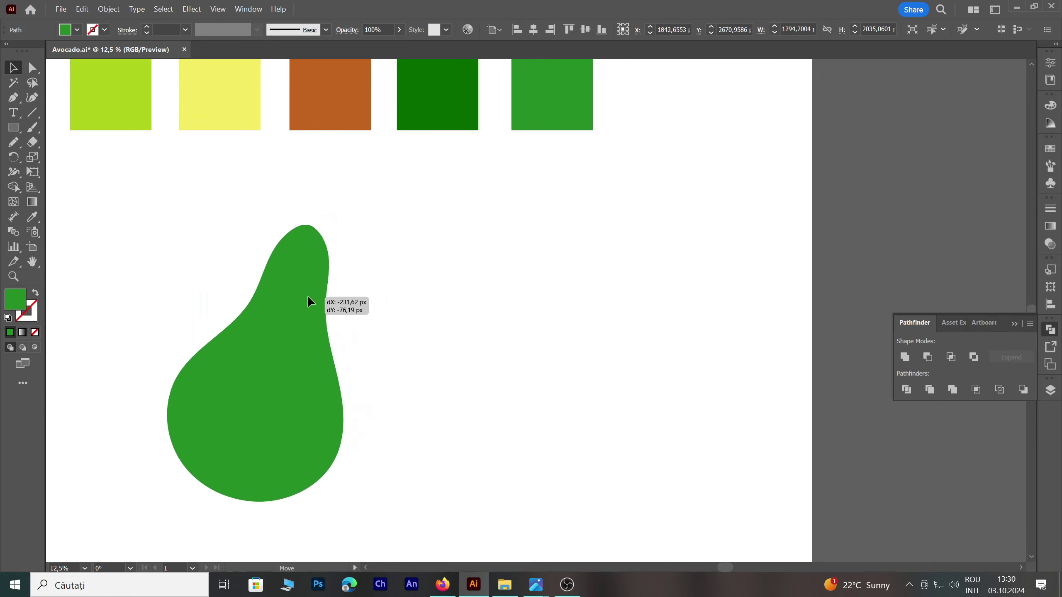
left_click(477, 281)
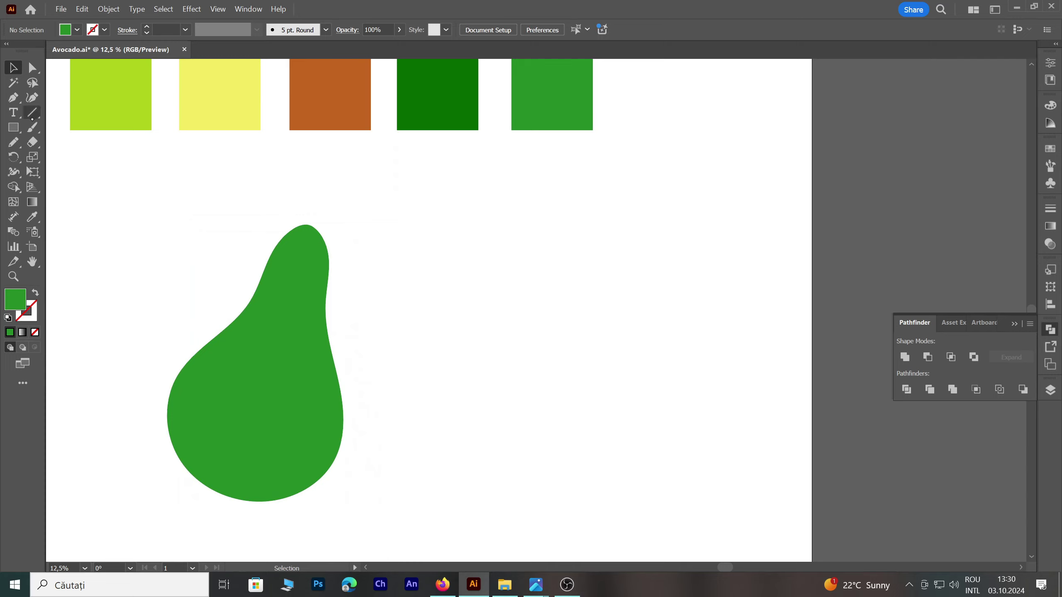
Pencil-draw a second, tilted avocado outline to the right of the first
left_click(13, 142)
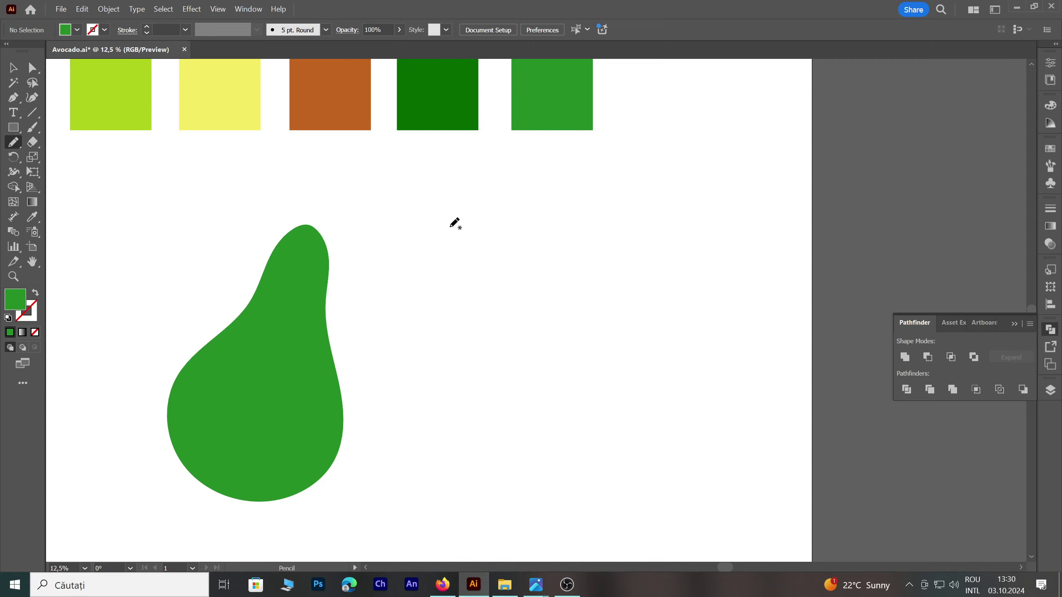
left_click_drag(451, 221, 433, 244)
mouse_move(484, 344)
left_mouse_down()
mouse_move(524, 446)
mouse_move(609, 484)
mouse_move(692, 439)
mouse_move(698, 370)
mouse_move(644, 311)
mouse_move(578, 290)
mouse_move(526, 246)
mouse_move(453, 220)
left_mouse_up()
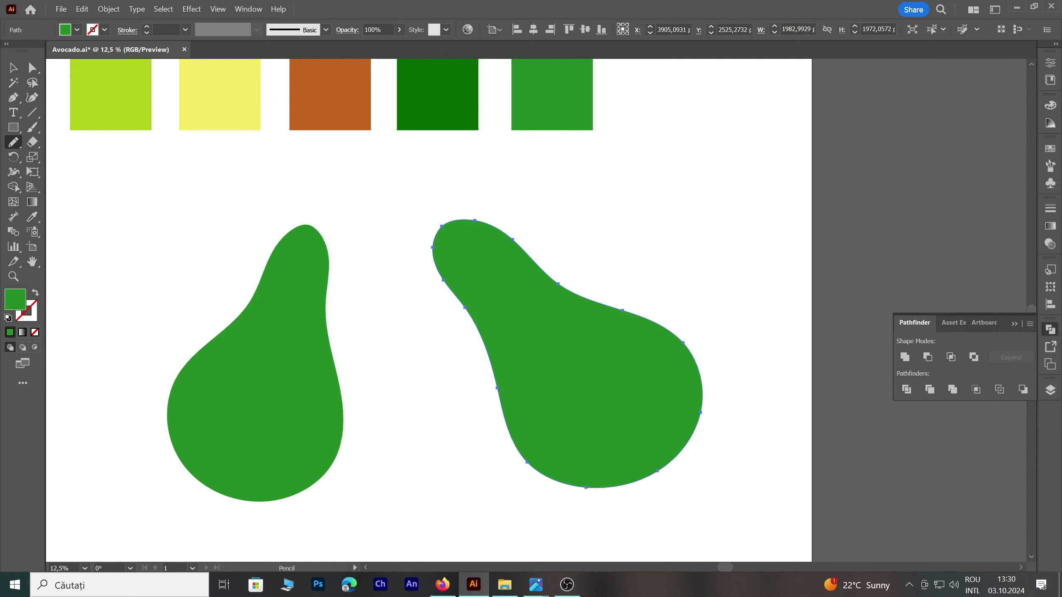
left_click(13, 83)
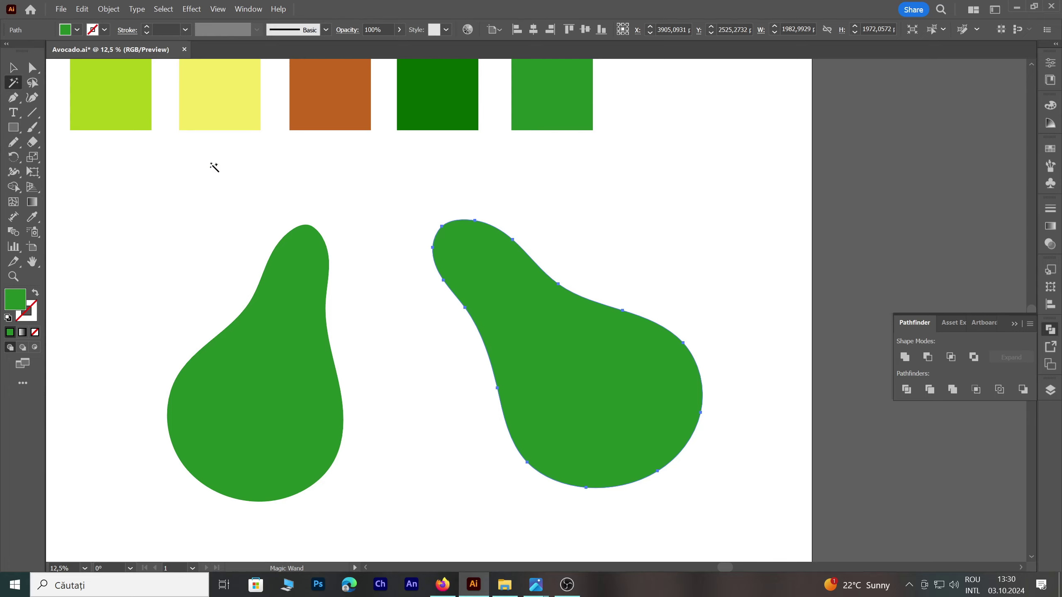
left_click(364, 210)
Shrink the right avocado and reposition both avocado shapes
key("v")
left_click(524, 293)
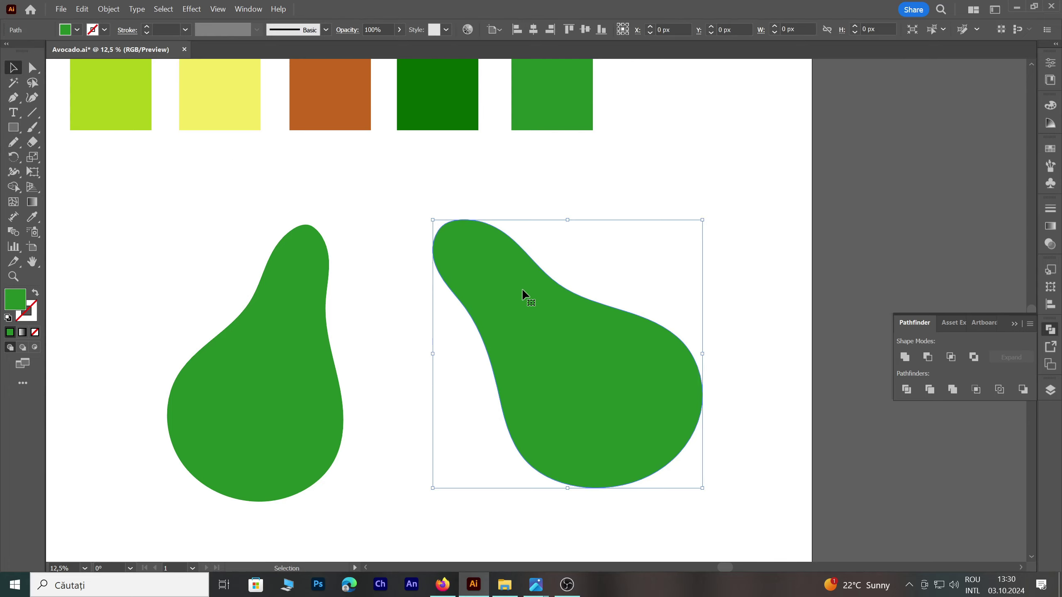
left_click_drag(704, 220, 624, 299)
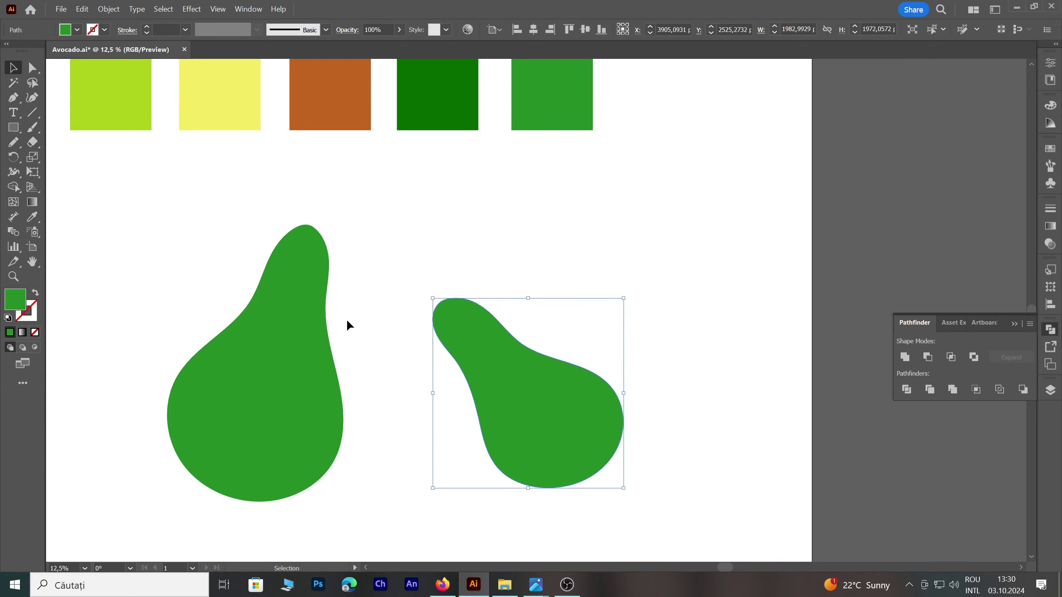
left_click_drag(288, 341, 305, 301)
left_click(525, 389)
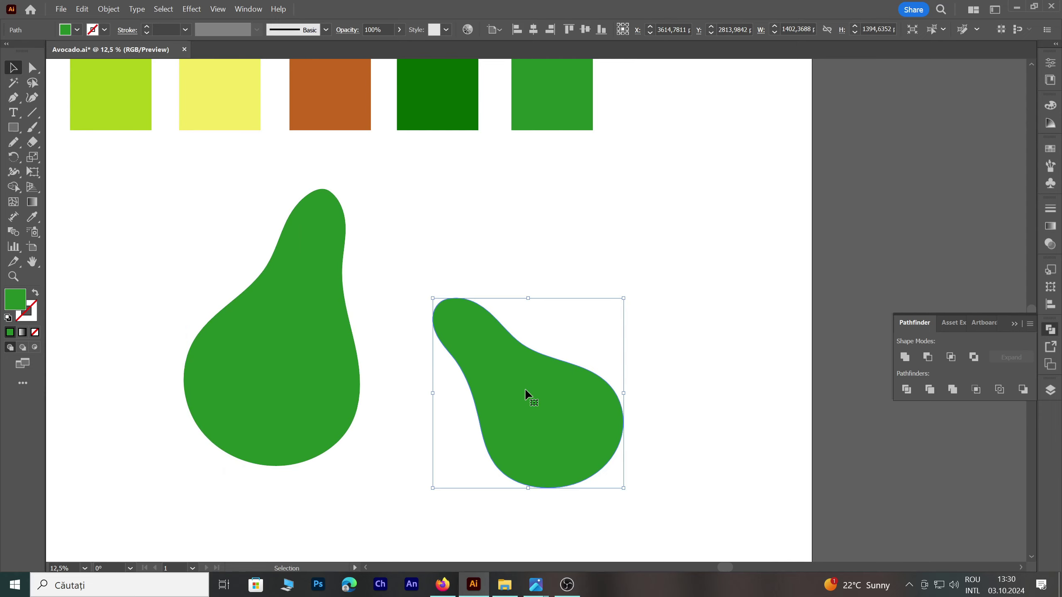
key("space")
left_click_drag(511, 247, 547, 276)
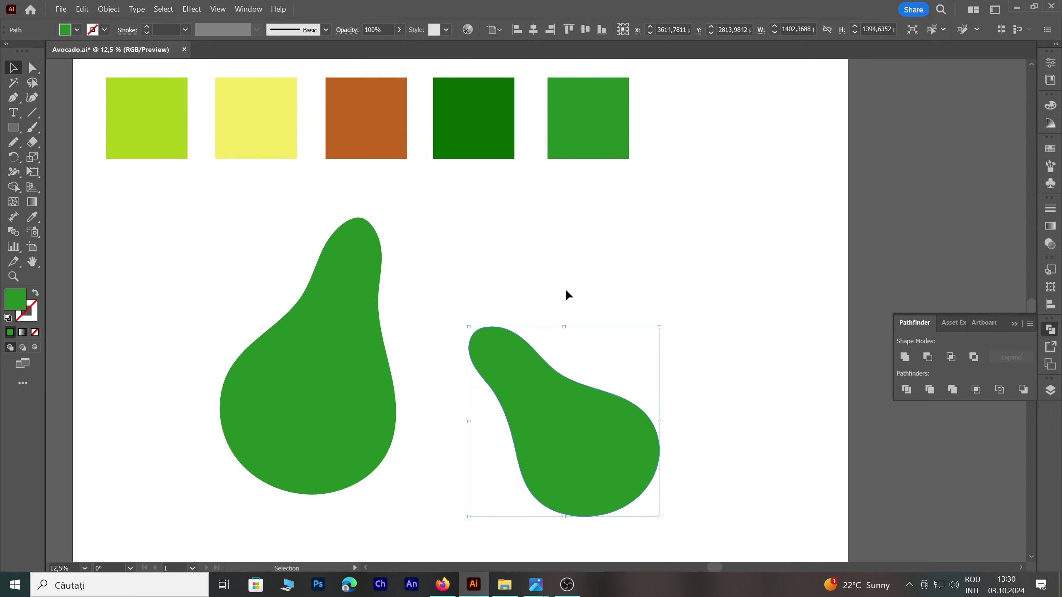
left_click_drag(541, 401, 522, 339)
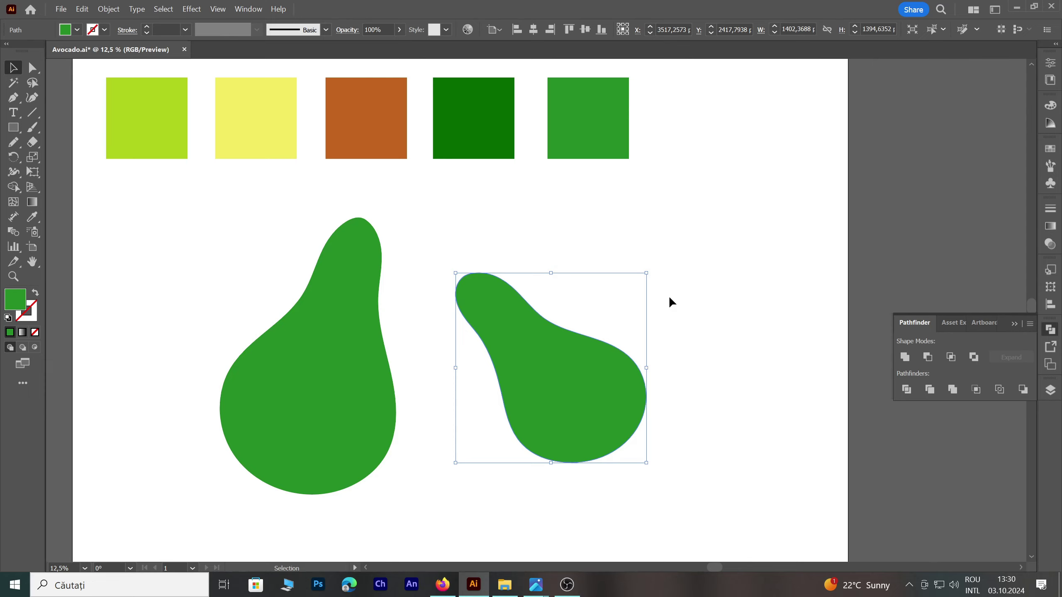
Create an inward offset copy of the right avocado with a negative Offset Path
left_click(110, 10)
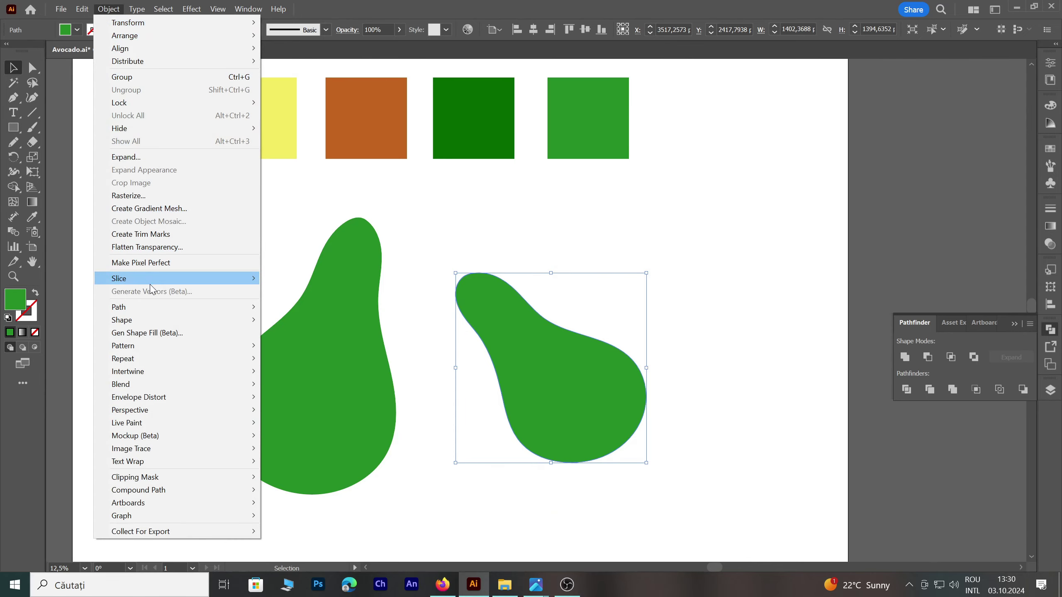
mouse_move(118, 307)
left_click(326, 348)
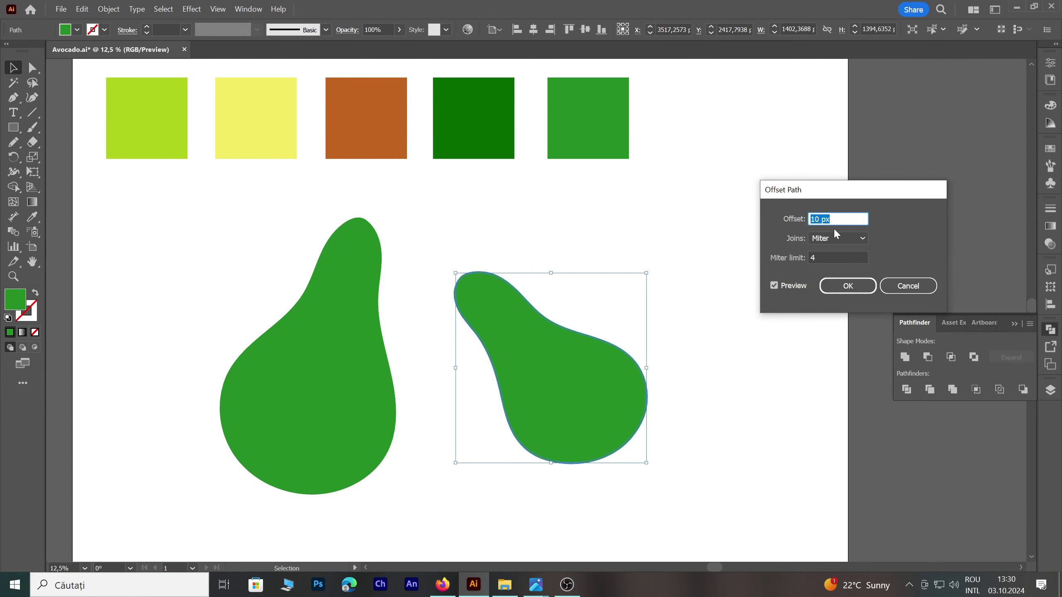
scroll(845, 219, "down", 1)
scroll(845, 219, "down", 4)
scroll(843, 222, "down", 4)
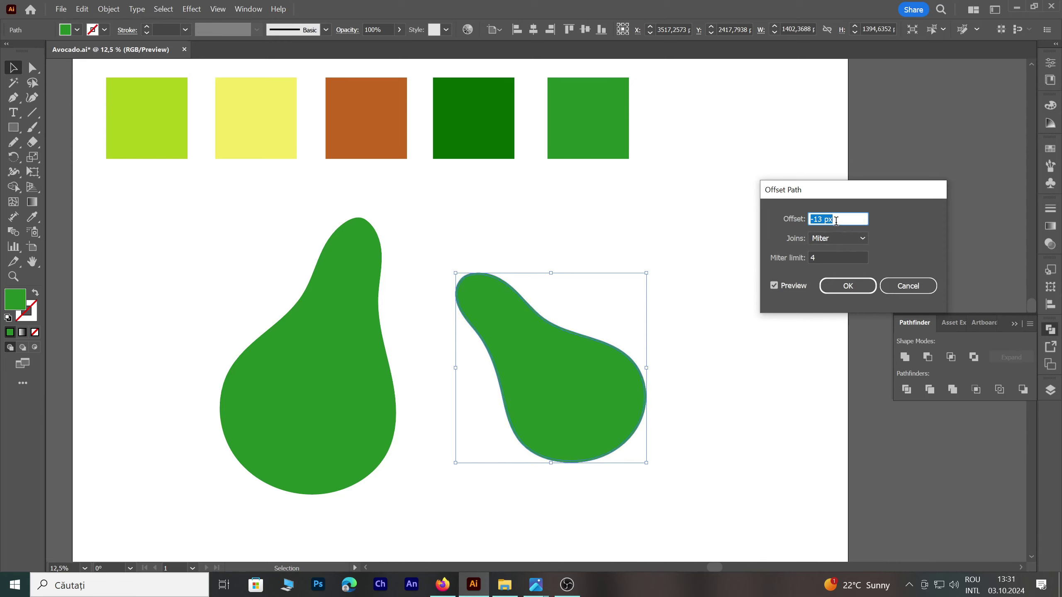
left_click(836, 286)
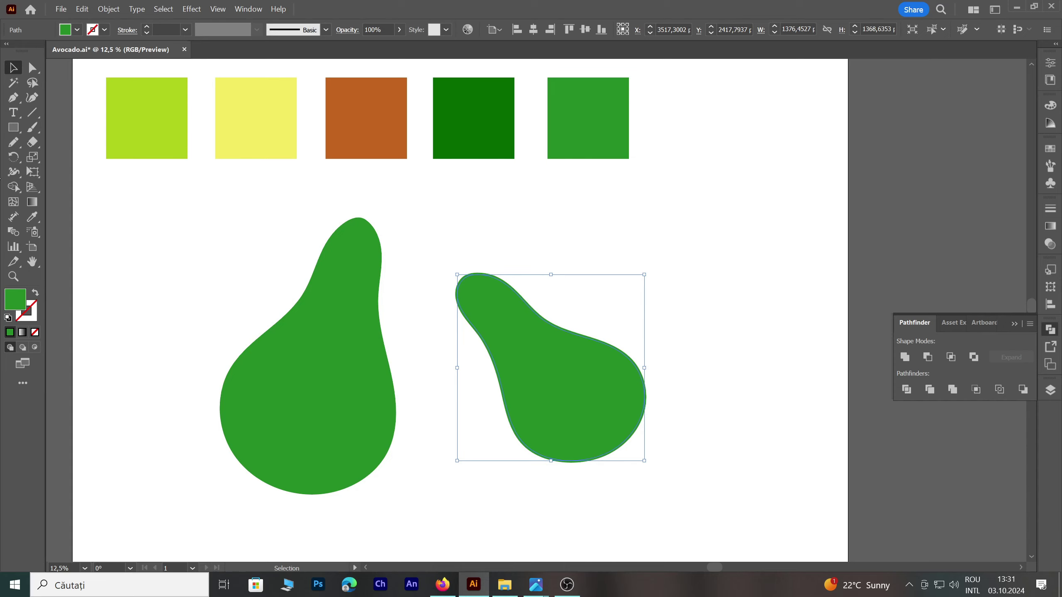
Fill the inset shape with the lime swatch colour using the Eyedropper
left_click(32, 216)
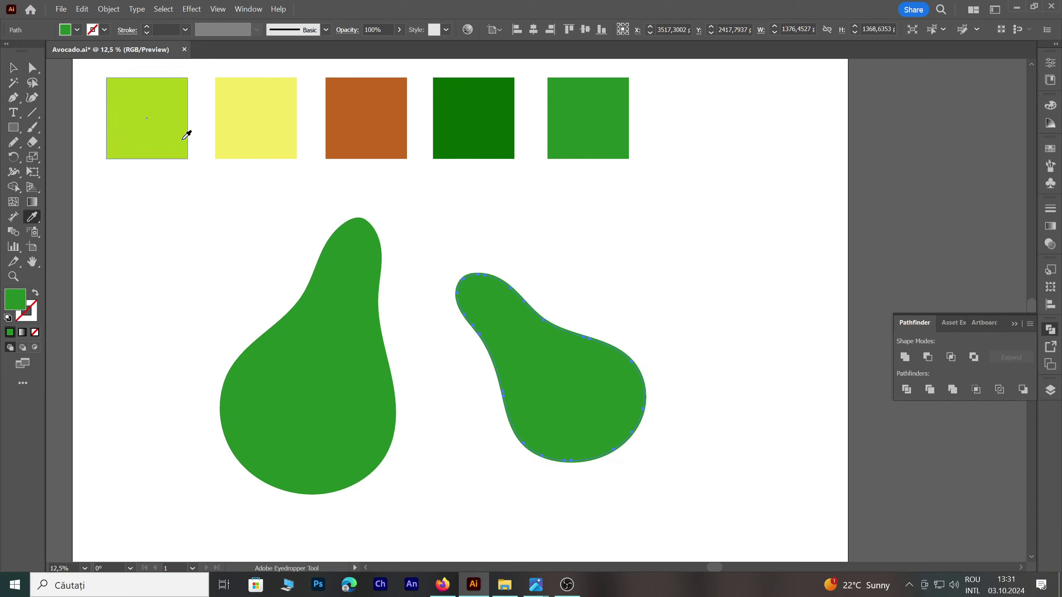
left_click(156, 120)
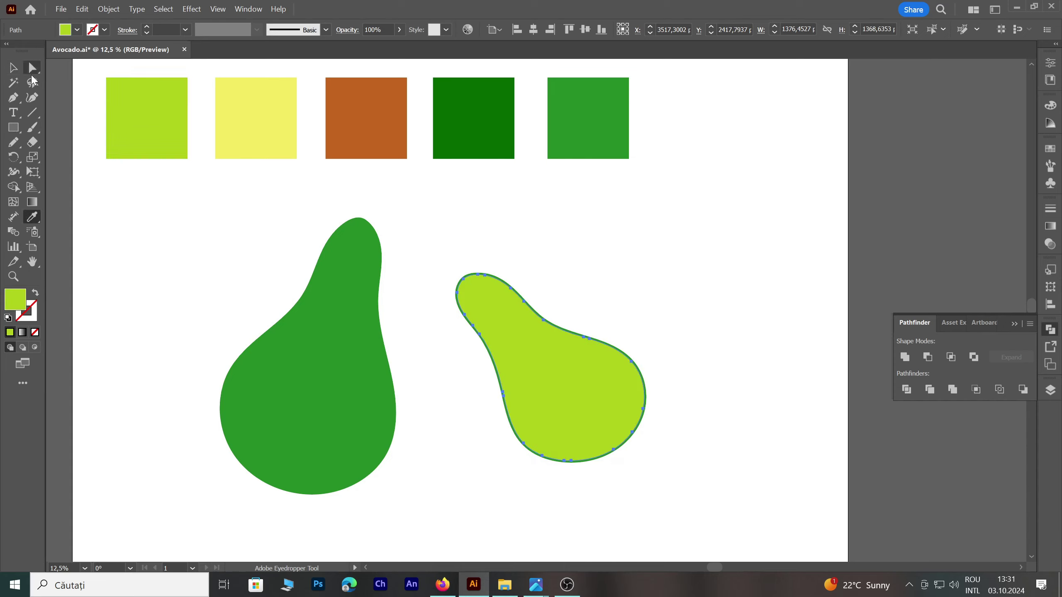
key("v")
left_click(521, 207)
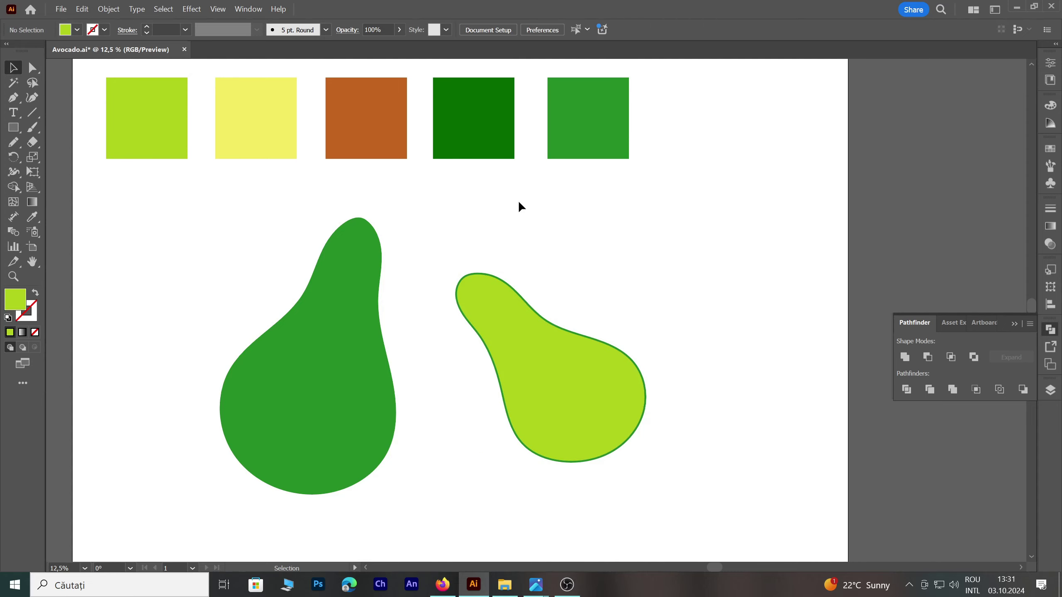
Offset the lime shape inward by -51 px to make a smaller inset copy
left_click(584, 380)
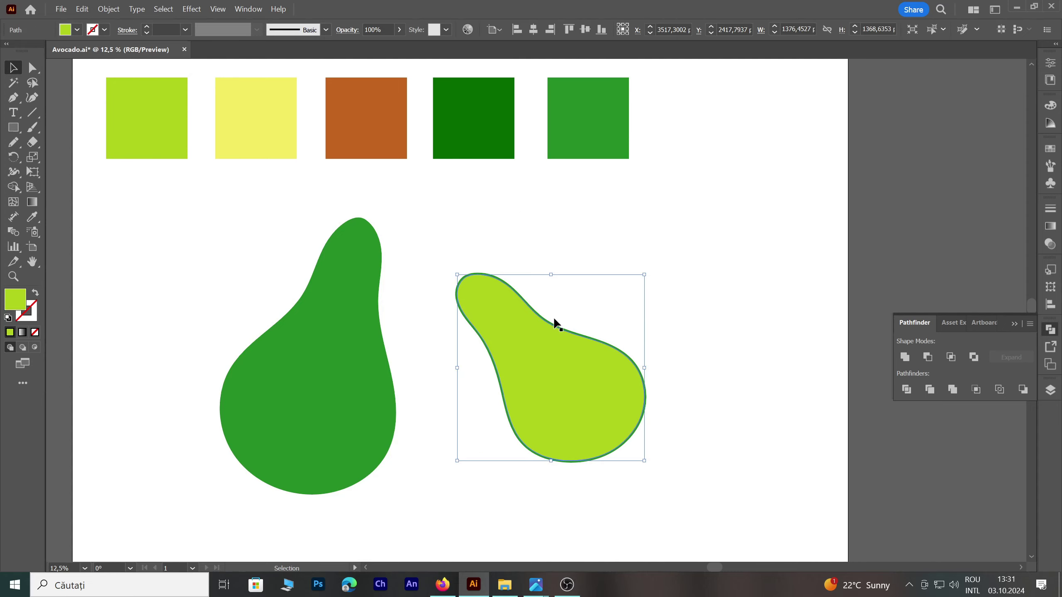
left_click(121, 9)
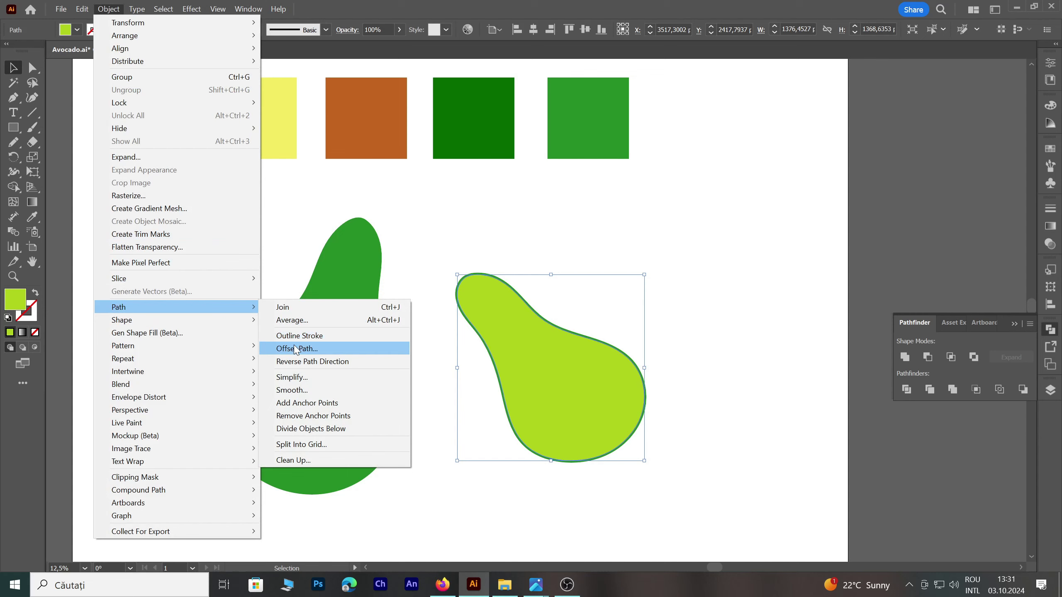
left_click(296, 348)
key("Down")
key("Down")
key("Down")
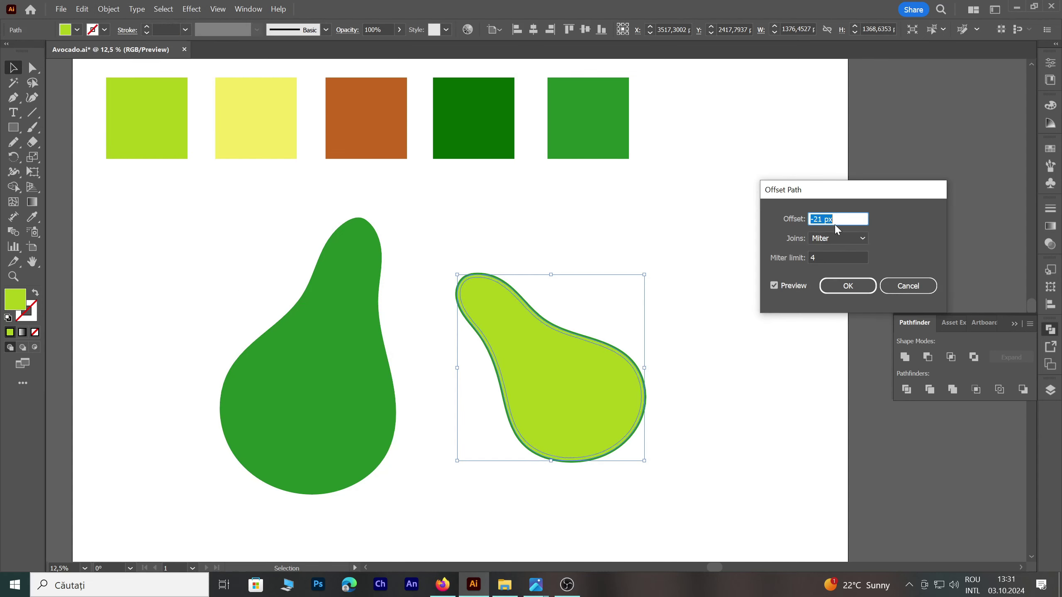
key("Down")
key("Down")
key("Down")
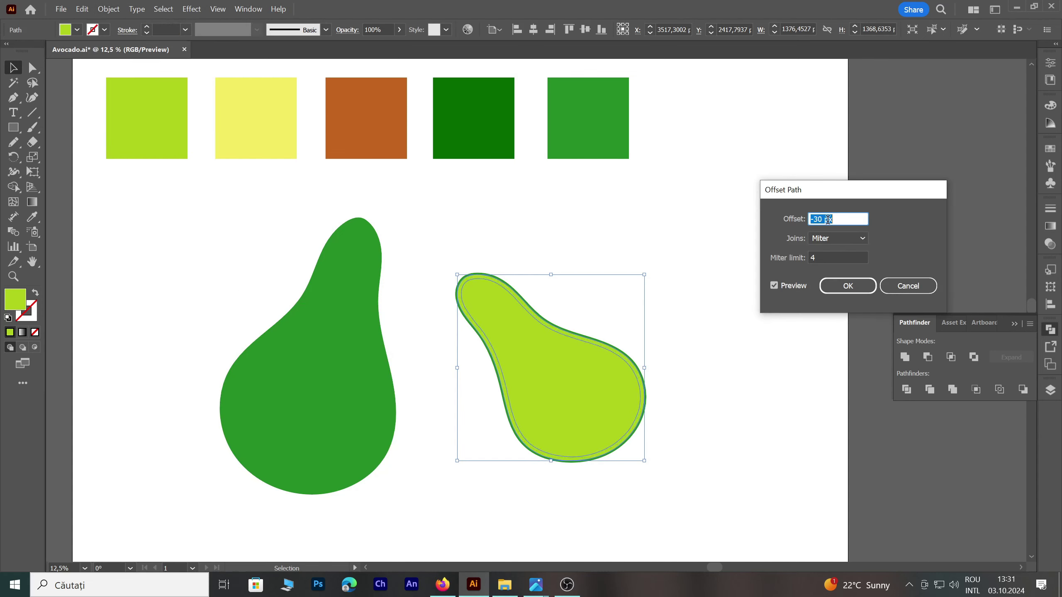
key("Down")
key("Down")
key("Down")
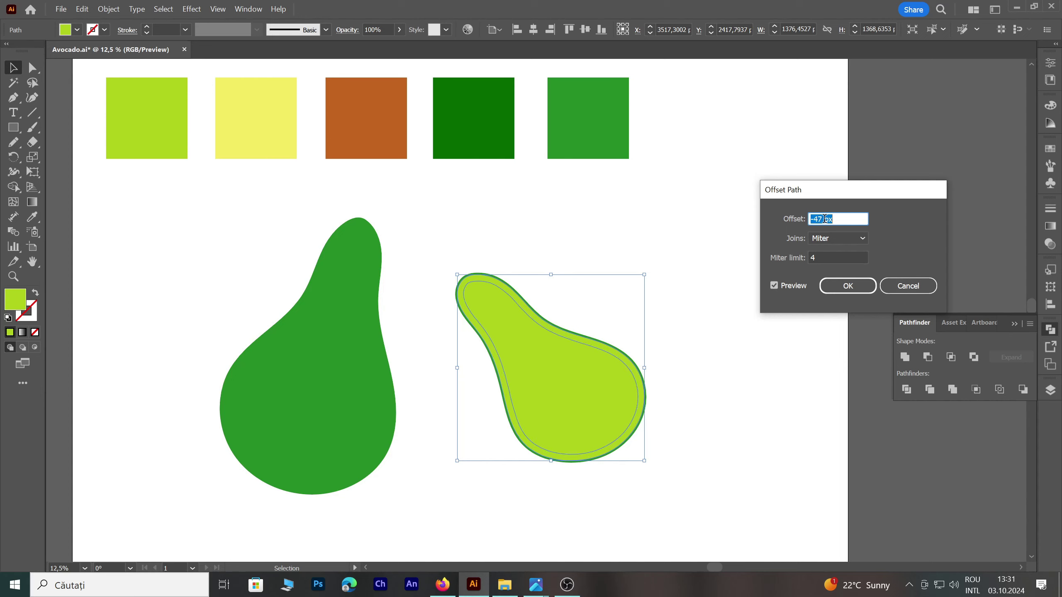
left_click(830, 285)
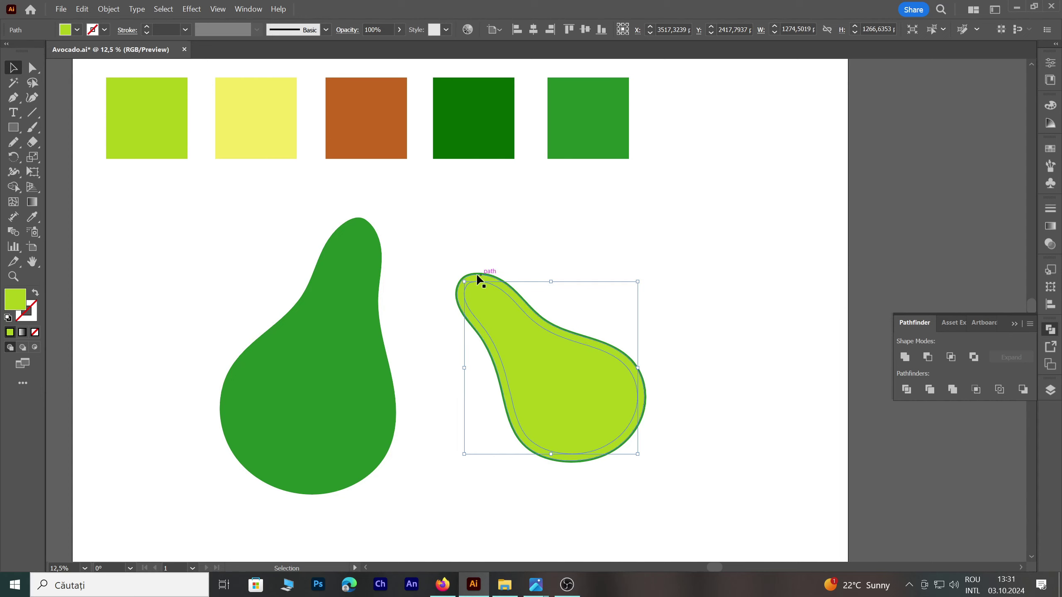
Fill the new inset shape with the pale yellow swatch colour
left_click(32, 217)
left_click(251, 111)
left_click(13, 68)
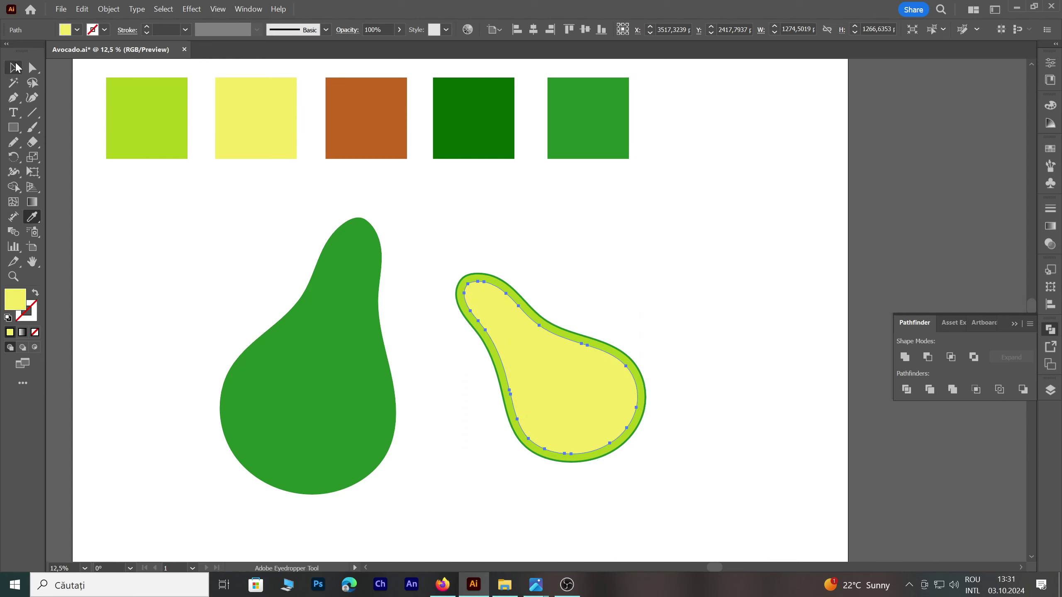
left_click(193, 242)
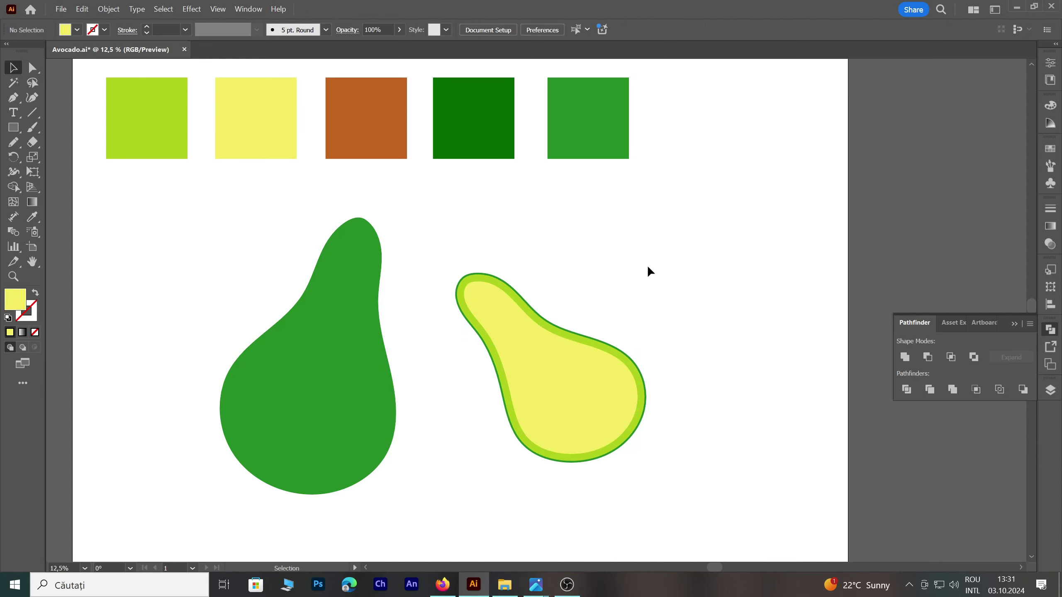
left_click_drag(648, 267, 615, 234)
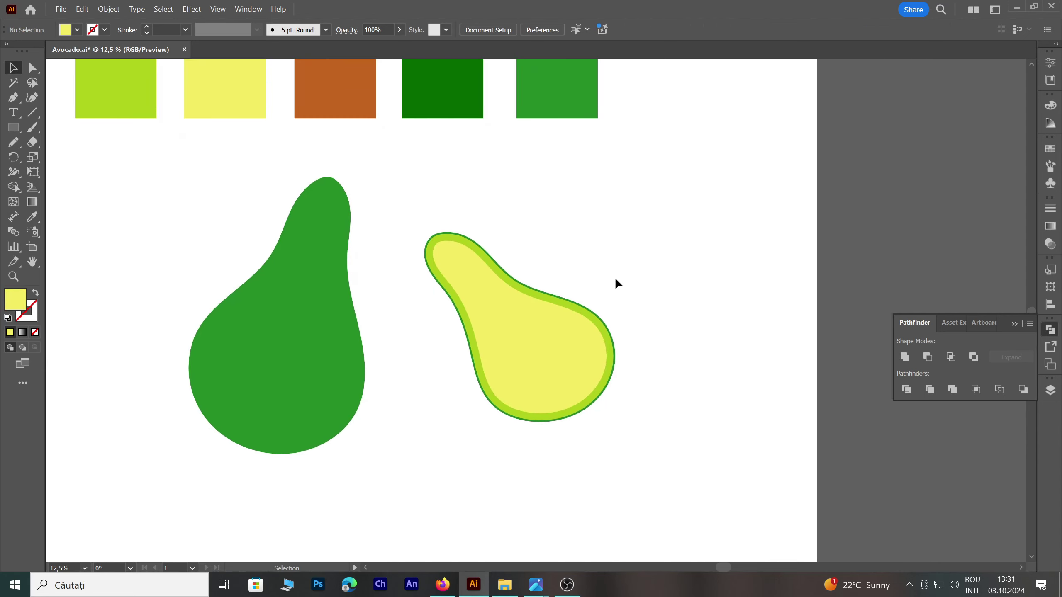
Pencil-draw a skin outline around the cut half's left and lower edges
scroll(614, 338, "up", 2)
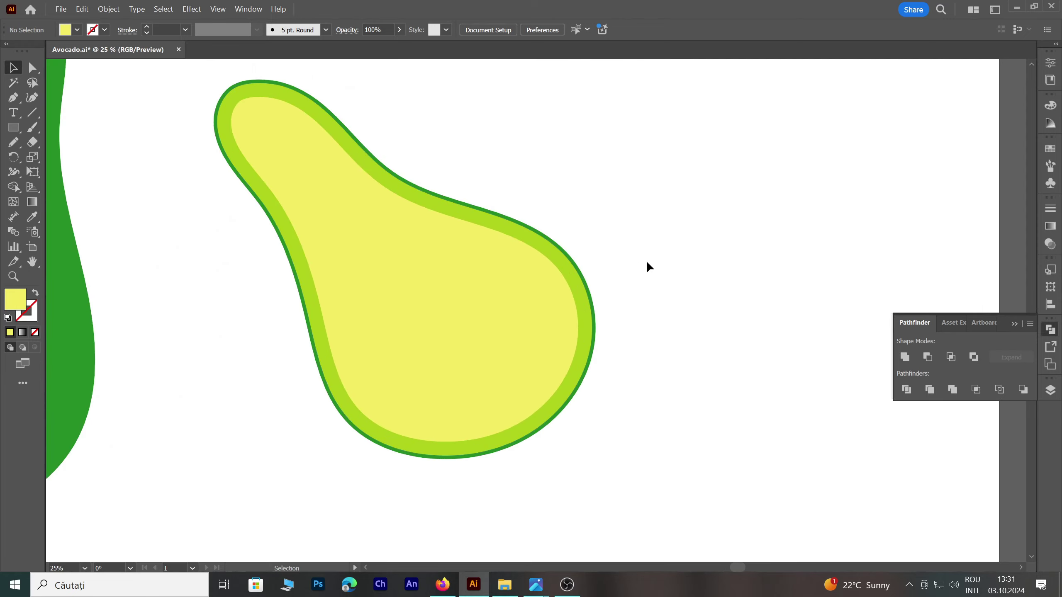
scroll(646, 266, "down", 1)
left_click_drag(628, 216, 603, 208)
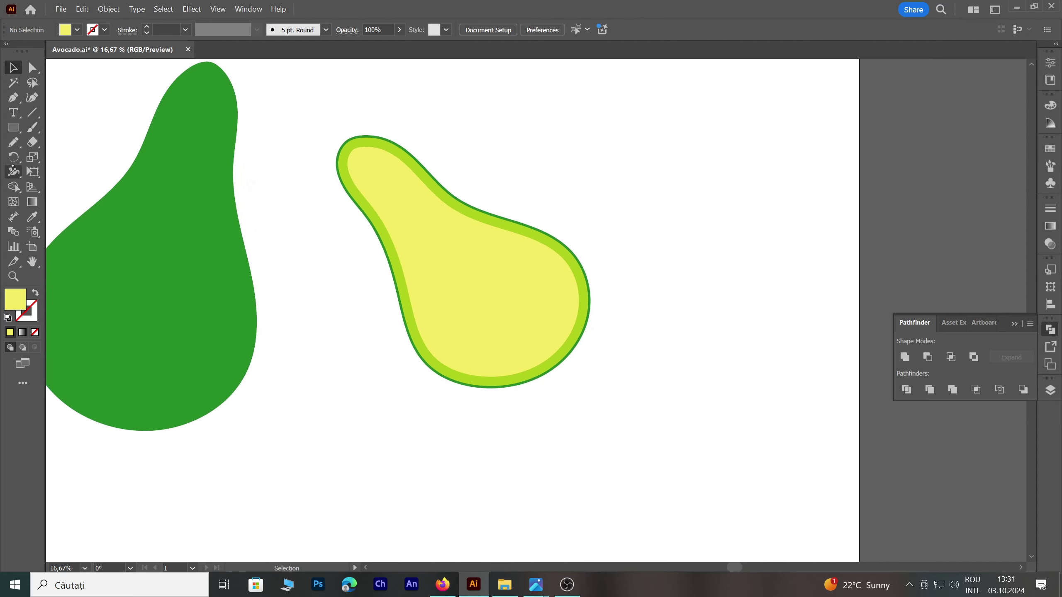
left_click(13, 142)
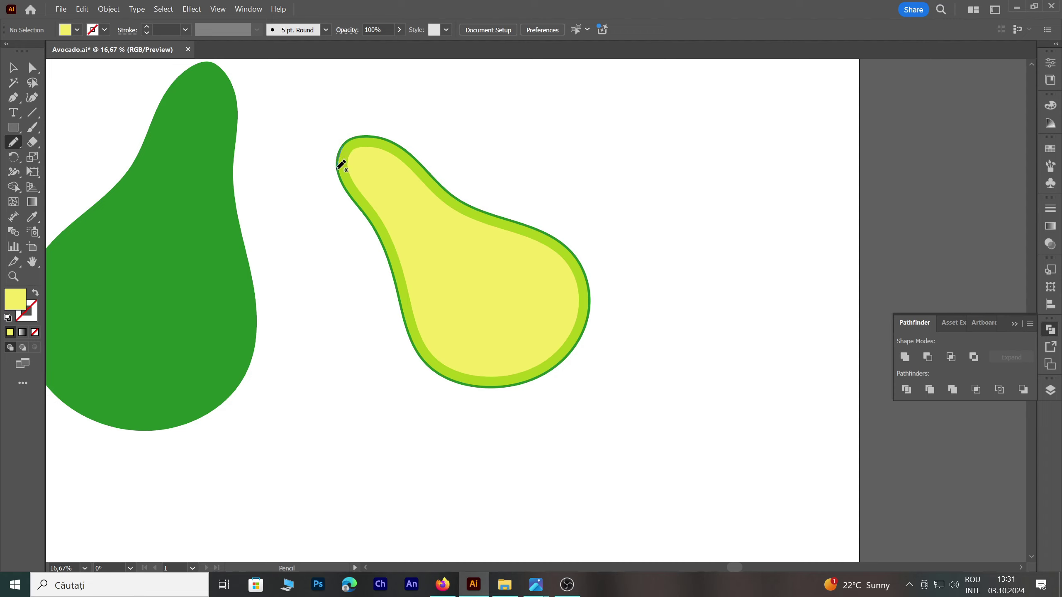
mouse_move(337, 191)
left_mouse_down()
mouse_move(409, 419)
mouse_move(500, 431)
mouse_move(557, 394)
left_mouse_up()
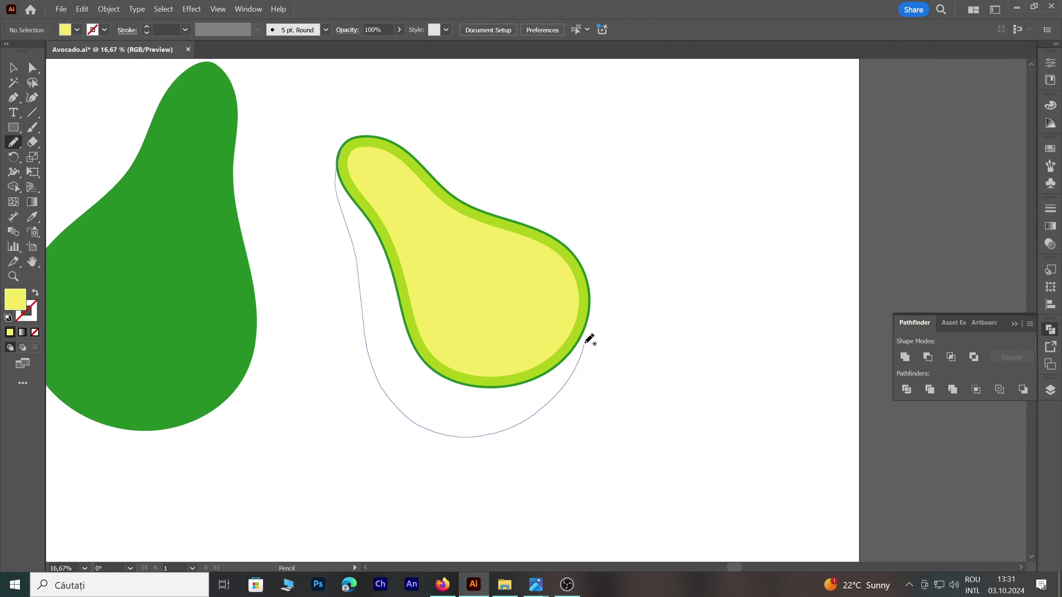
left_click_drag(589, 339, 589, 331)
key("ctrl+z")
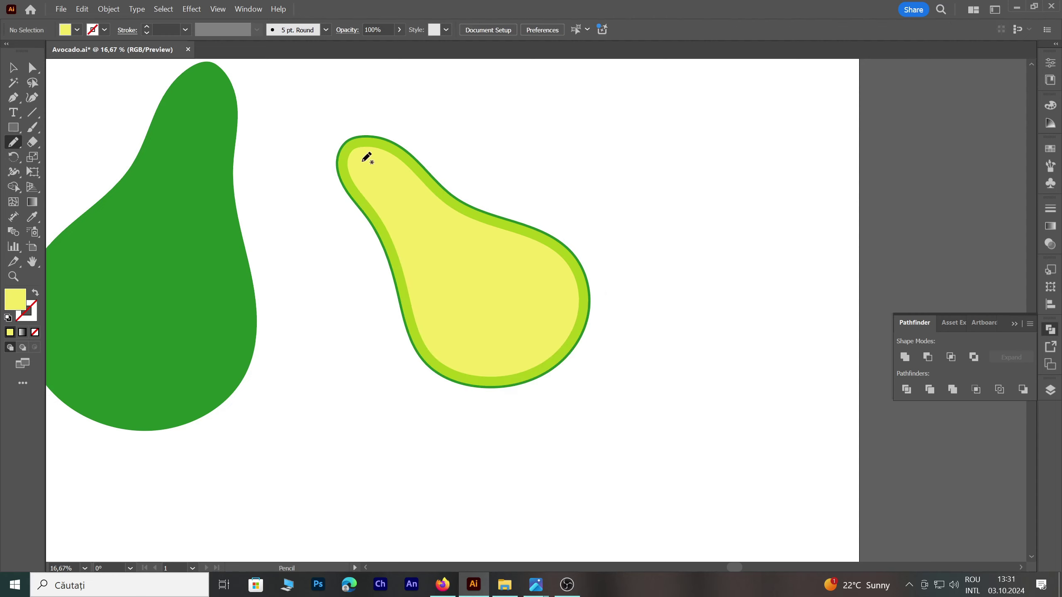
mouse_move(333, 187)
left_mouse_down()
mouse_move(387, 377)
mouse_move(441, 427)
mouse_move(510, 414)
mouse_move(551, 388)
left_mouse_up()
mouse_move(591, 308)
left_mouse_down()
mouse_move(404, 166)
mouse_move(342, 146)
left_mouse_up()
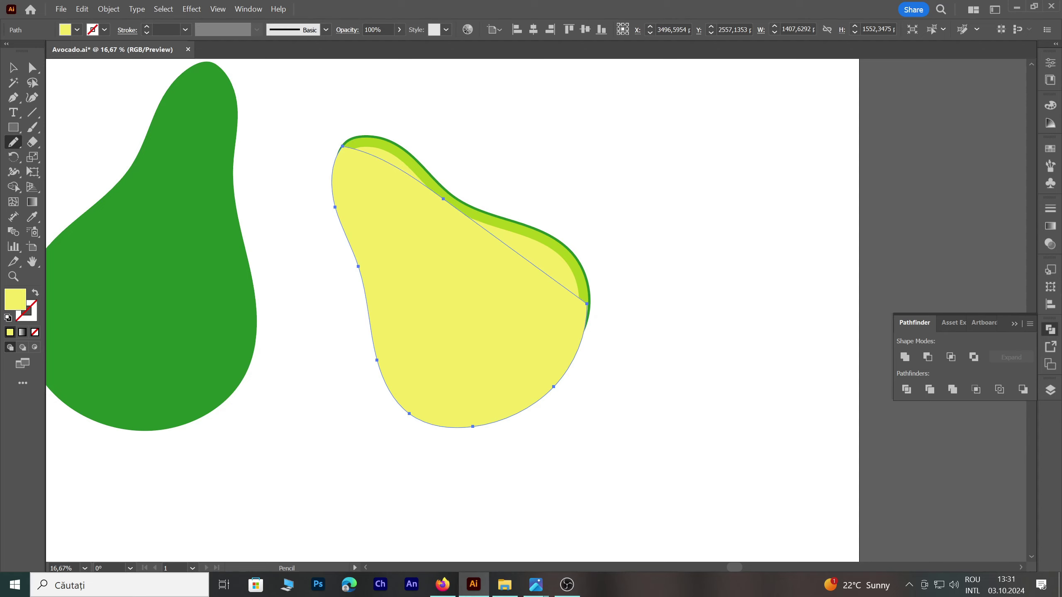
Fill the skin shape with the green swatch and send it behind the flesh
left_click(33, 217)
left_click(144, 206)
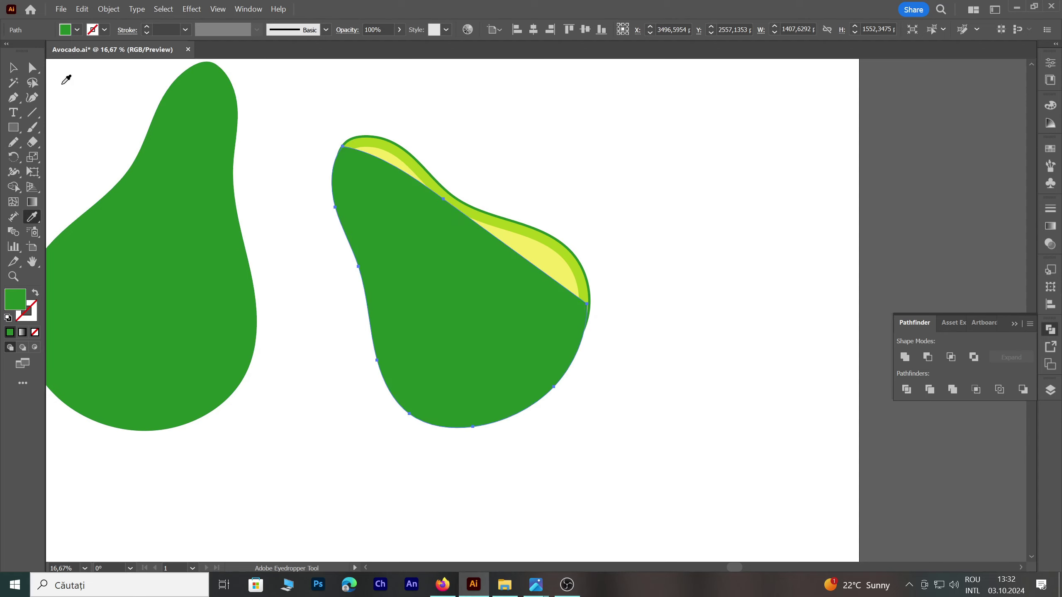
left_click(13, 68)
left_click(416, 278)
right_click(416, 279)
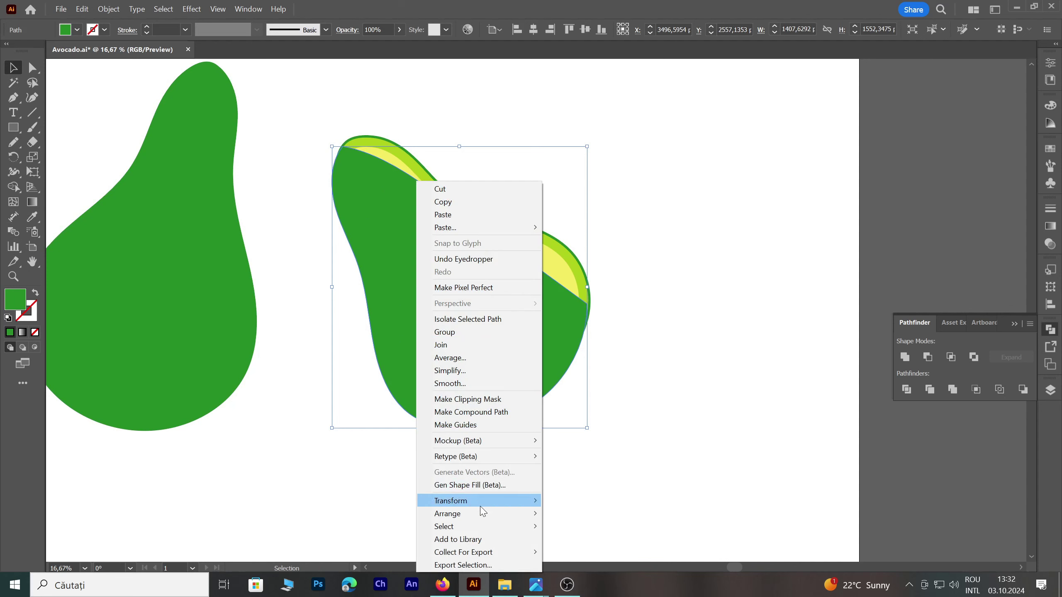
left_click(600, 551)
left_click(643, 462)
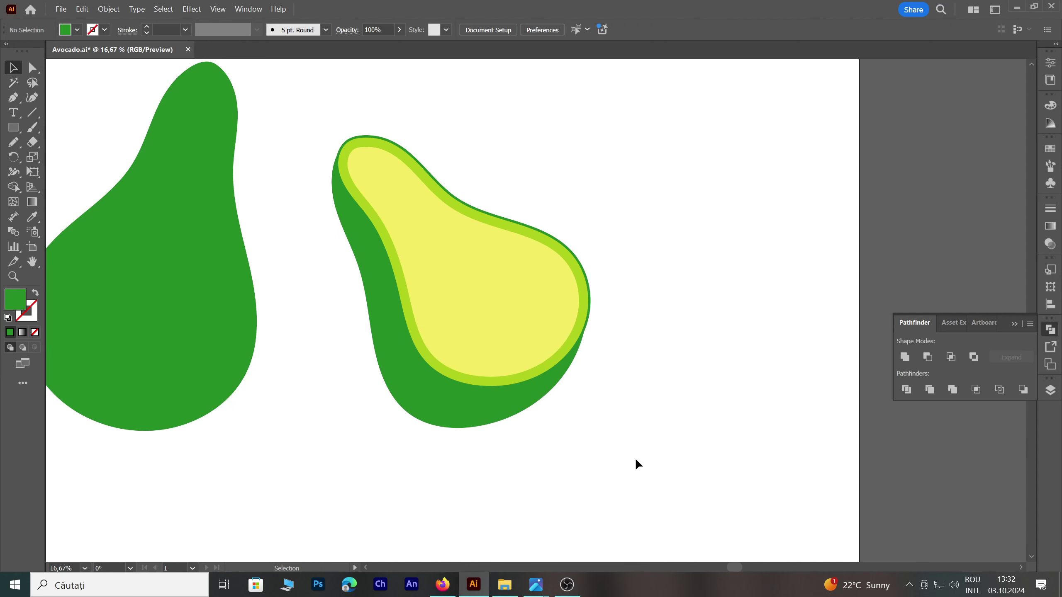
left_click(476, 410)
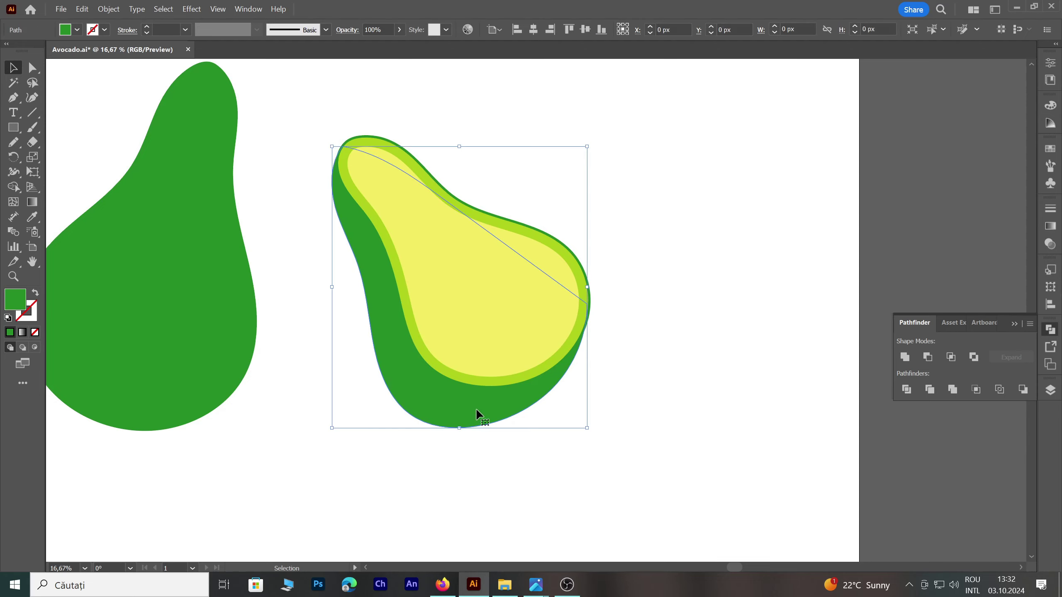
left_click(33, 68)
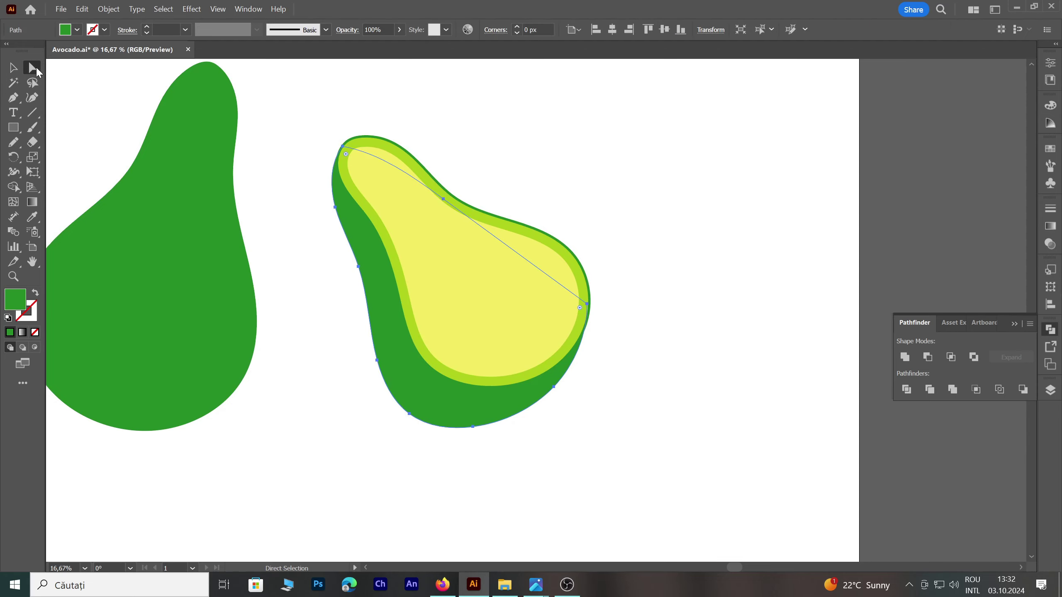
left_click(13, 68)
left_click(620, 176)
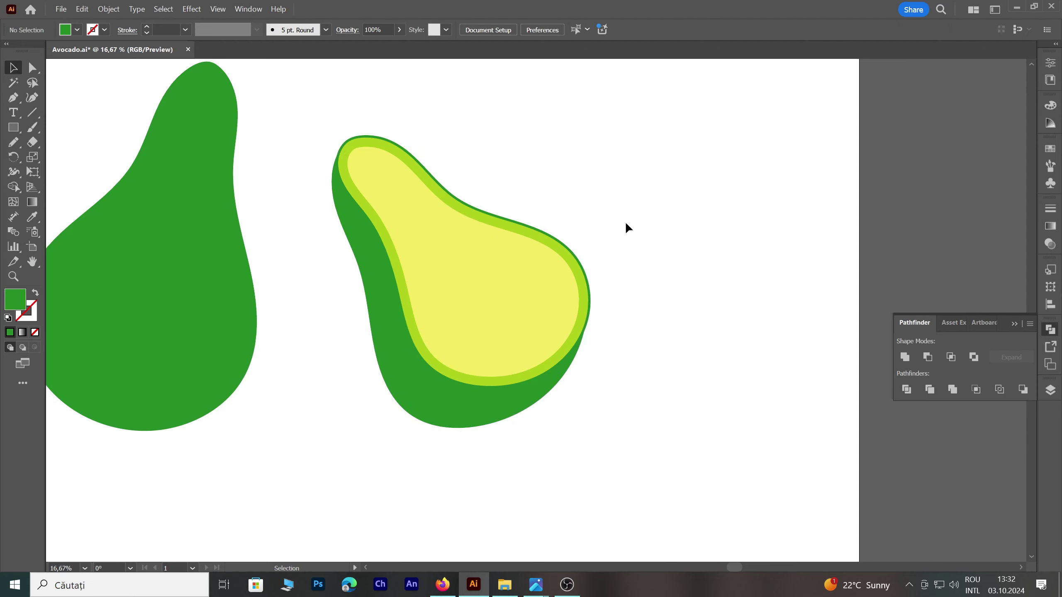
Nudge the skin path's right-edge anchor point slightly up and right
left_click(33, 67)
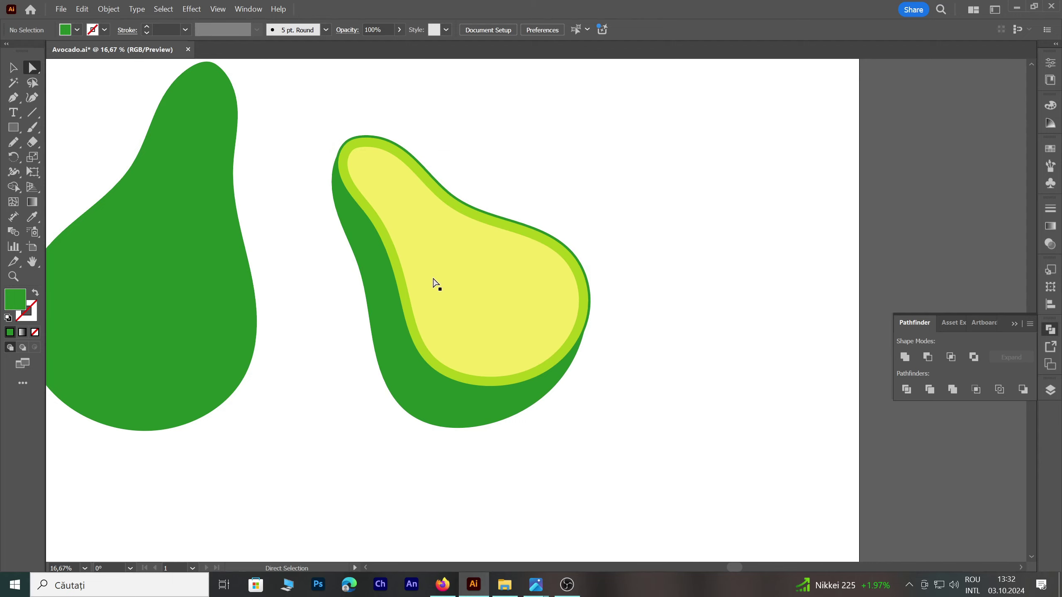
scroll(551, 343, "up", 3)
left_click(570, 442)
left_click_drag(661, 232, 671, 223)
left_click(702, 329)
Drag the skin's top anchor up and left so it meets the rim tip
scroll(709, 338, "down", 3)
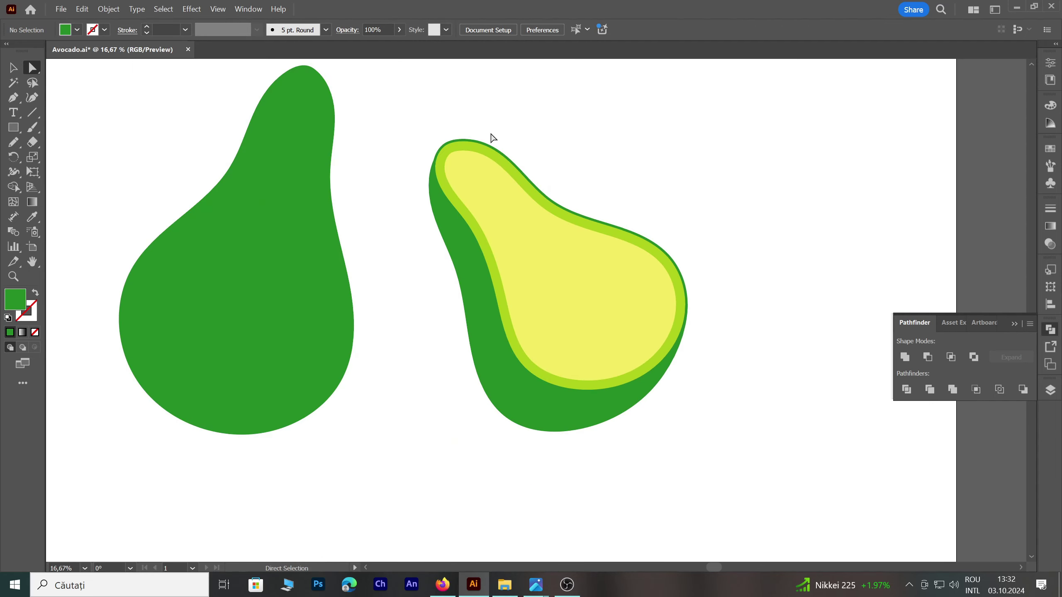
scroll(492, 138, "up", 5)
scroll(445, 146, "up", 2)
left_click(350, 352)
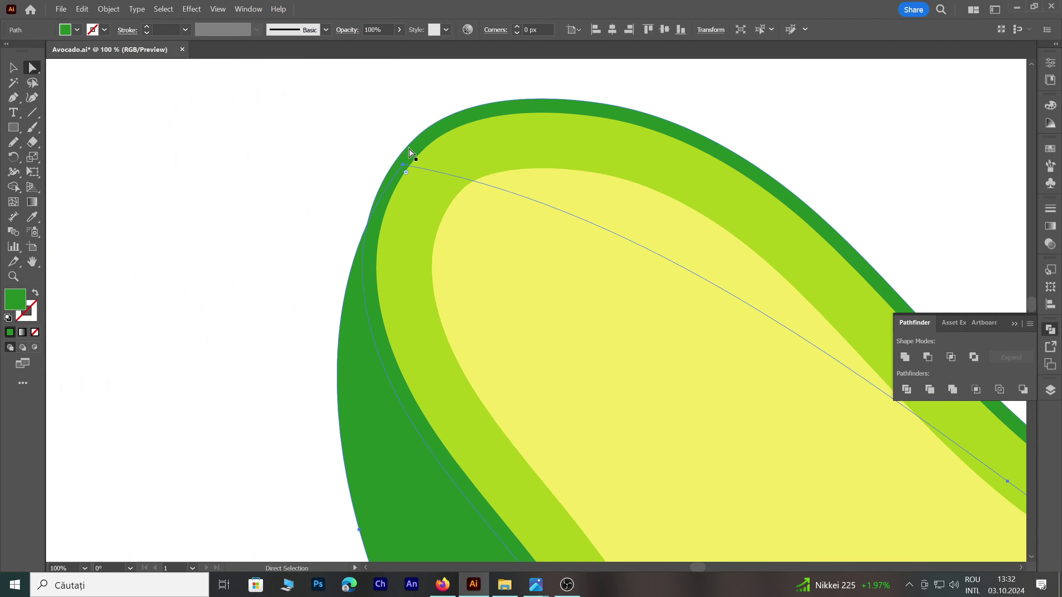
left_click_drag(404, 165, 393, 161)
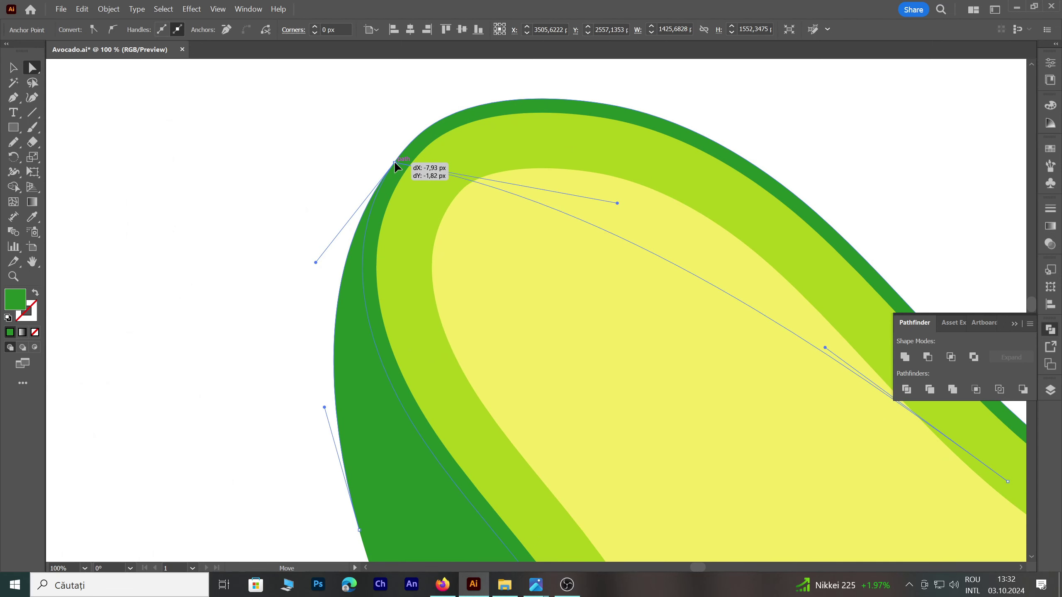
left_click_drag(393, 161, 396, 156)
left_click(335, 172)
scroll(330, 180, "down", 5)
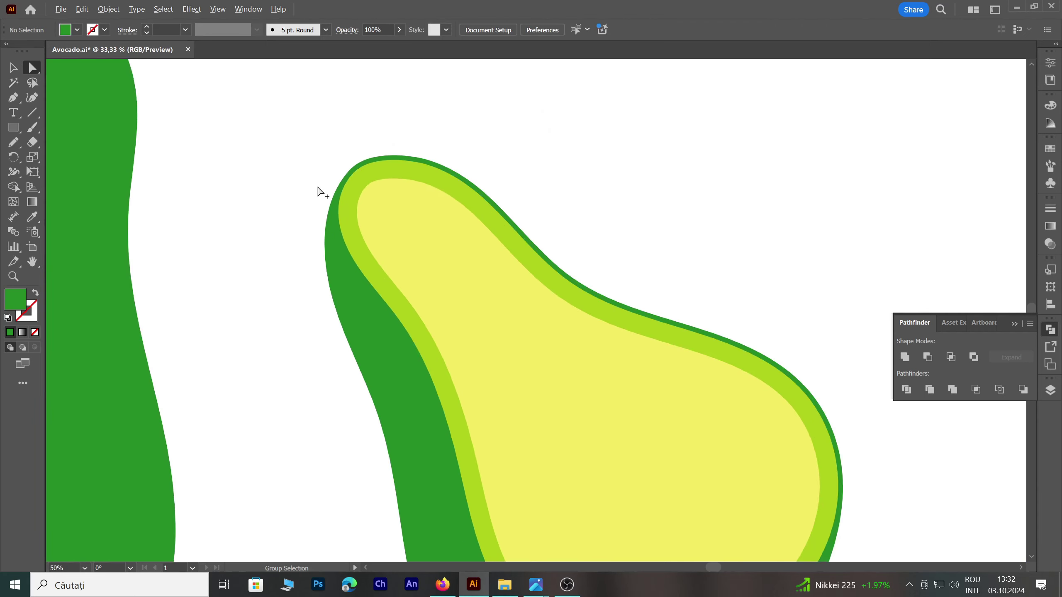
left_click_drag(587, 211, 585, 188)
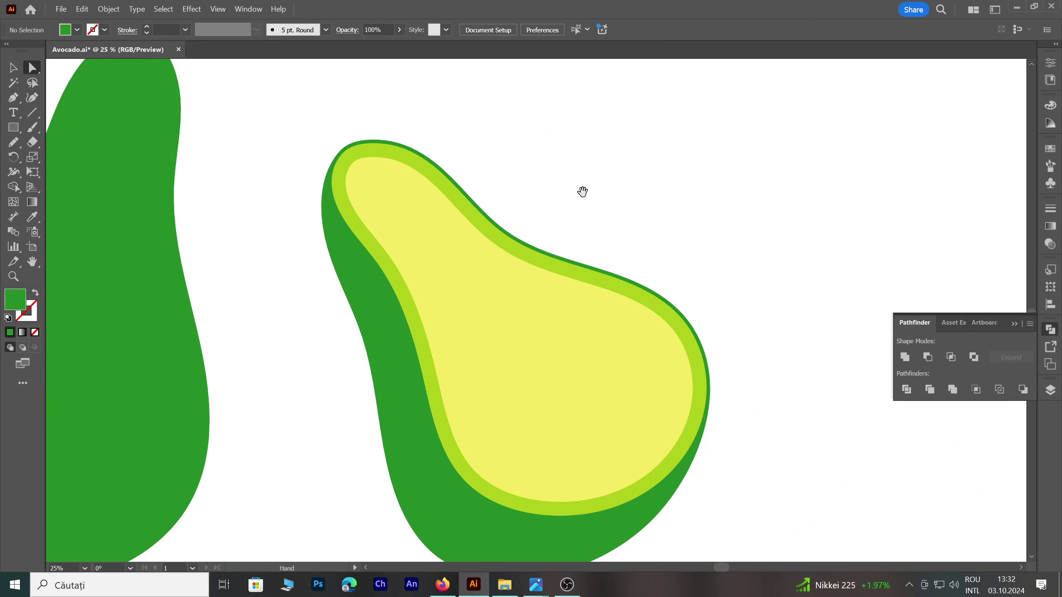
scroll(577, 180, "down", 2)
scroll(673, 292, "down", 1)
scroll(669, 289, "down", 1)
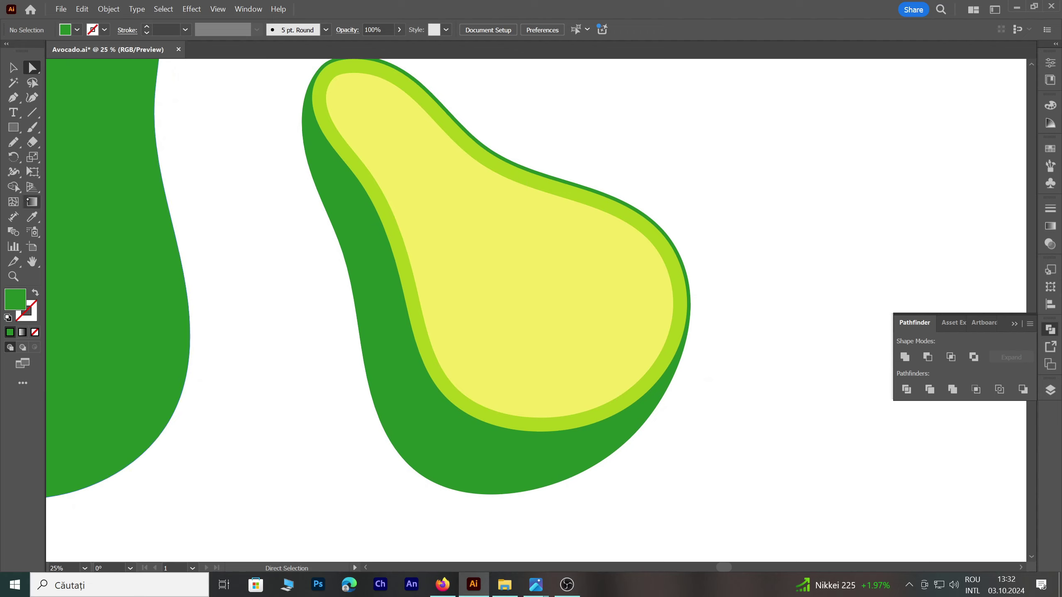
left_click(13, 143)
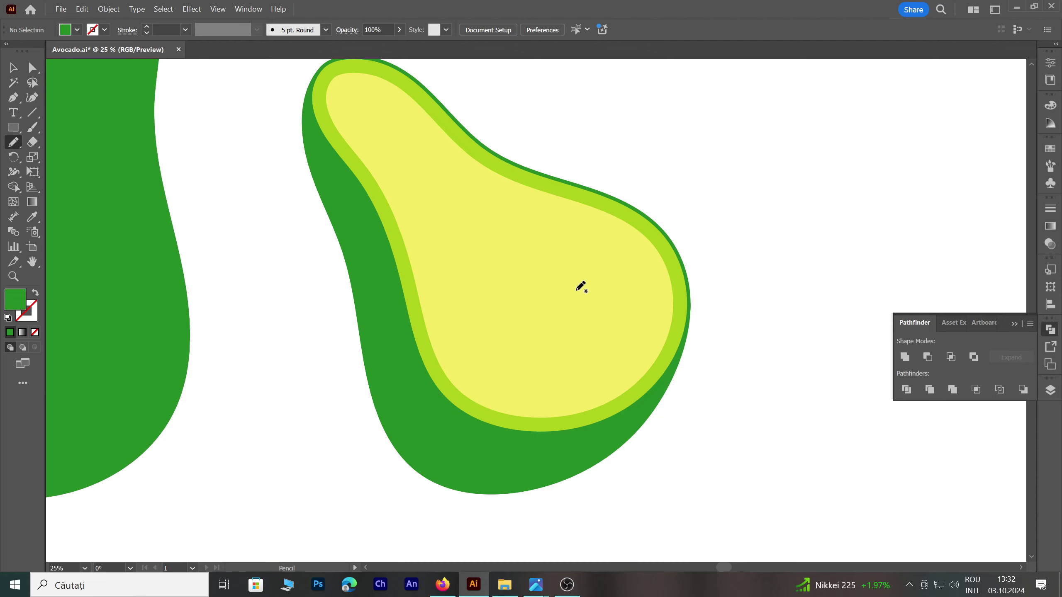
Draw a dark green shadow shape over the lower skin at 14% opacity
mouse_move(296, 105)
left_mouse_down()
mouse_move(565, 524)
mouse_move(268, 372)
mouse_move(282, 118)
mouse_move(293, 109)
left_mouse_up()
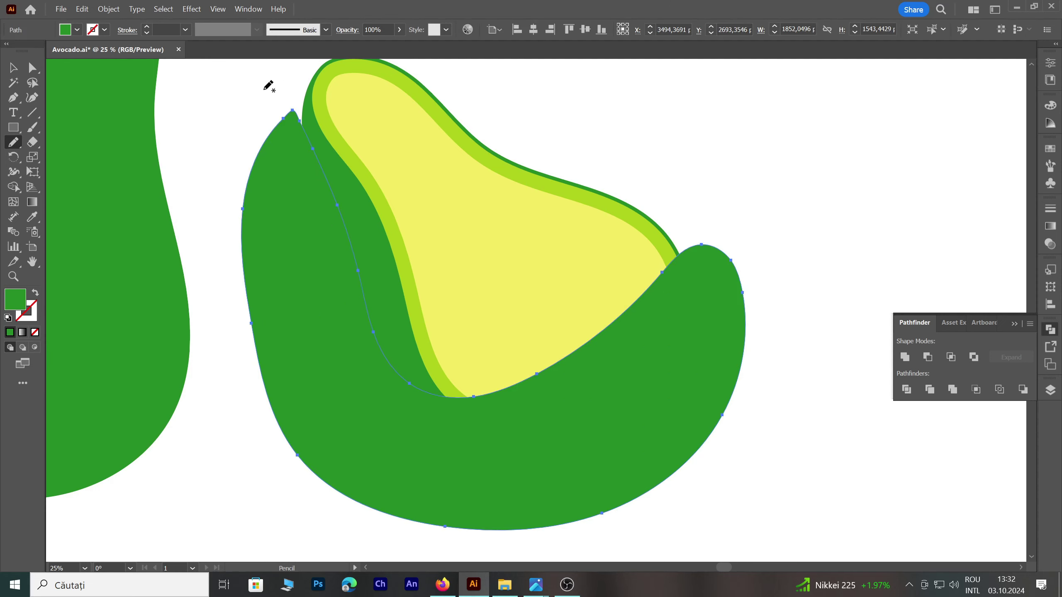
double_click(8, 309)
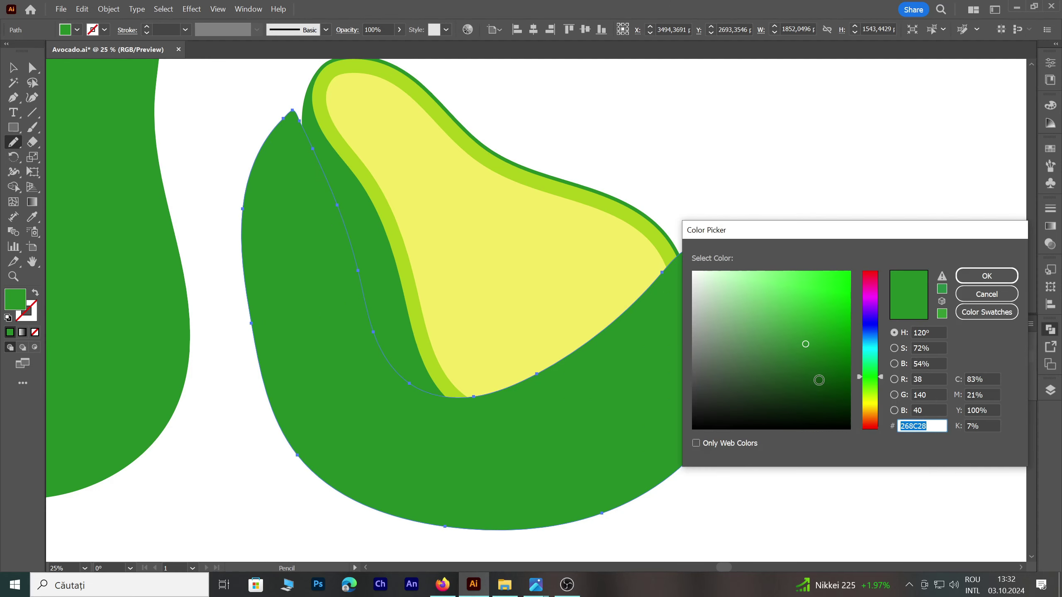
left_click(835, 396)
left_click(987, 276)
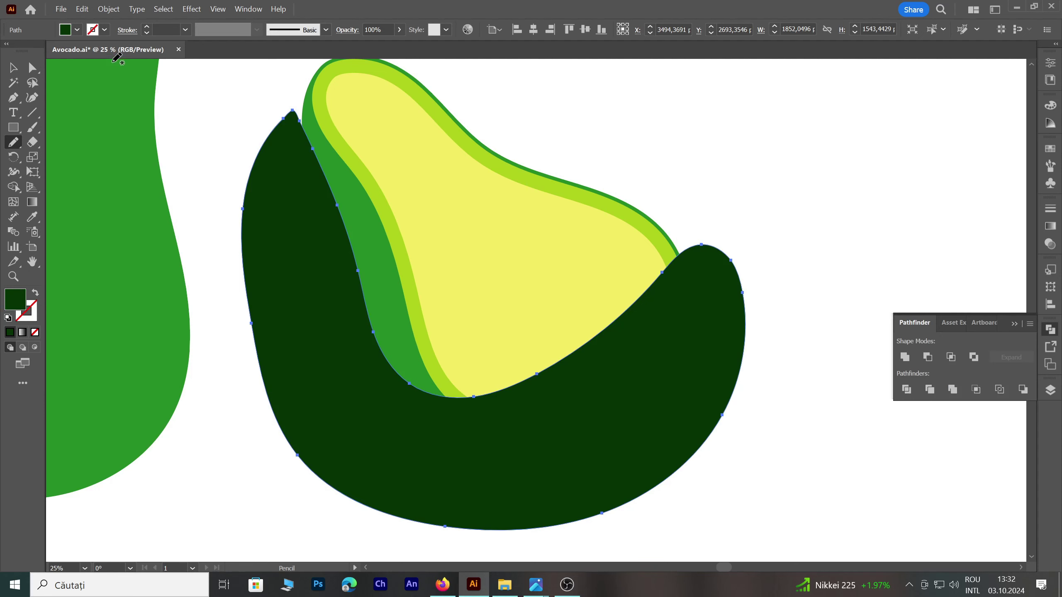
left_click(13, 67)
left_click(631, 131)
left_click(730, 296)
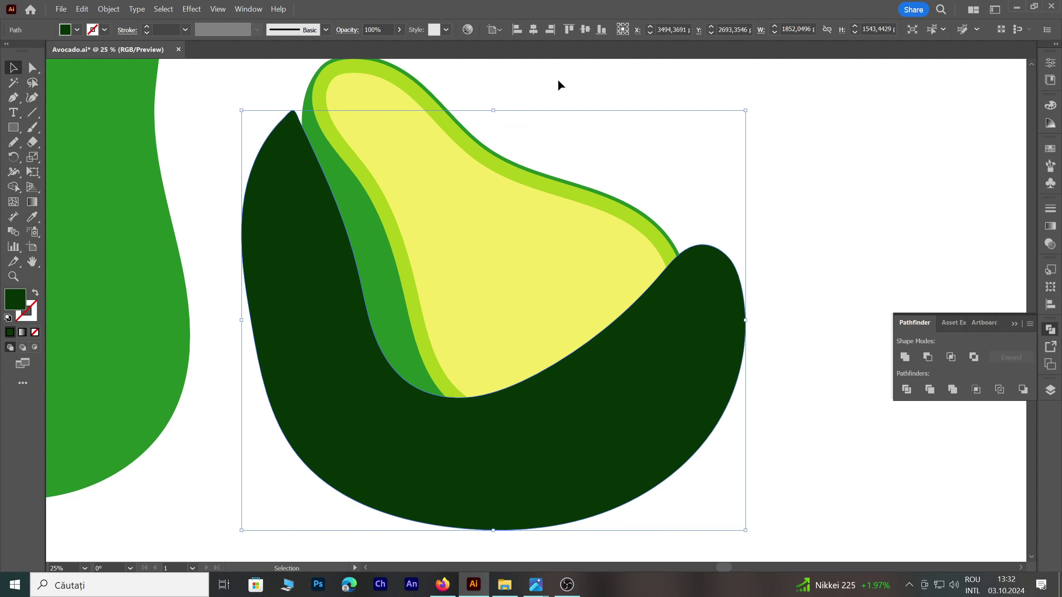
left_click(399, 30)
left_click_drag(371, 44, 360, 45)
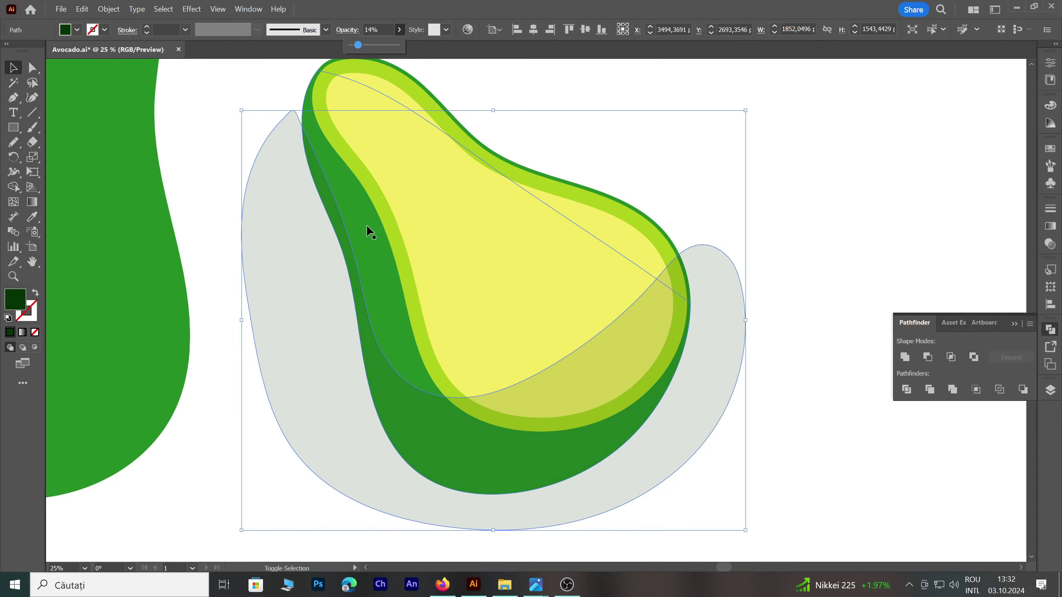
Trim the shadow outside the avocado outline with Shape Builder
left_click(367, 224, "shift")
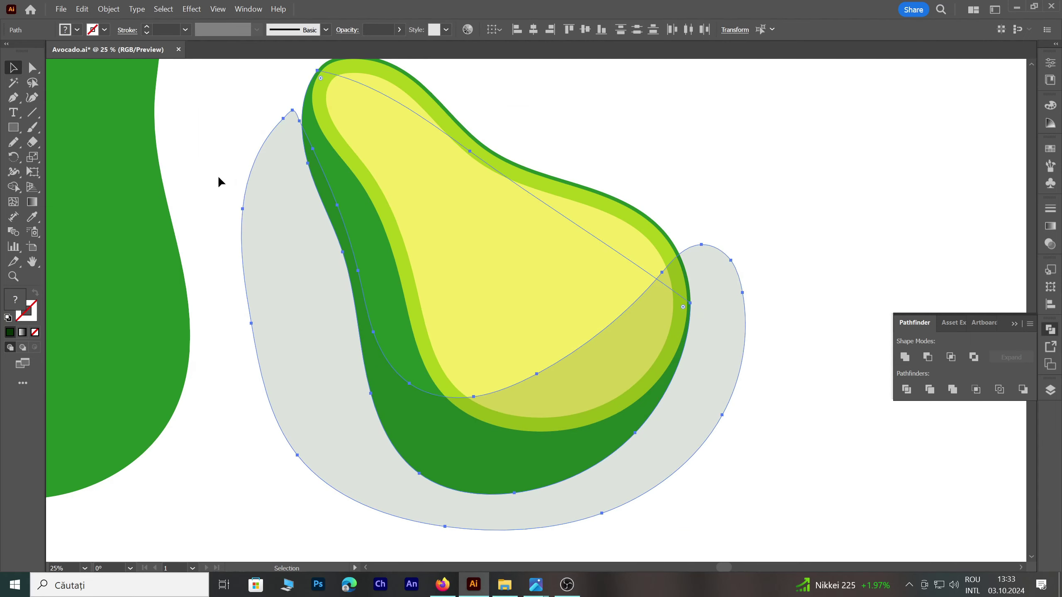
left_click(13, 190)
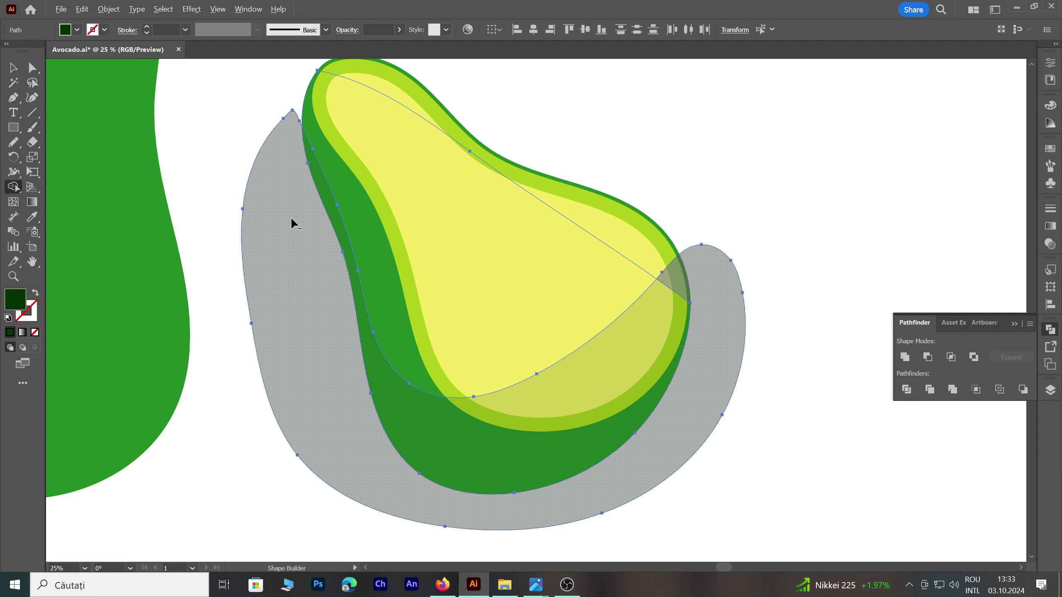
left_click(294, 223, "alt")
left_click(33, 67)
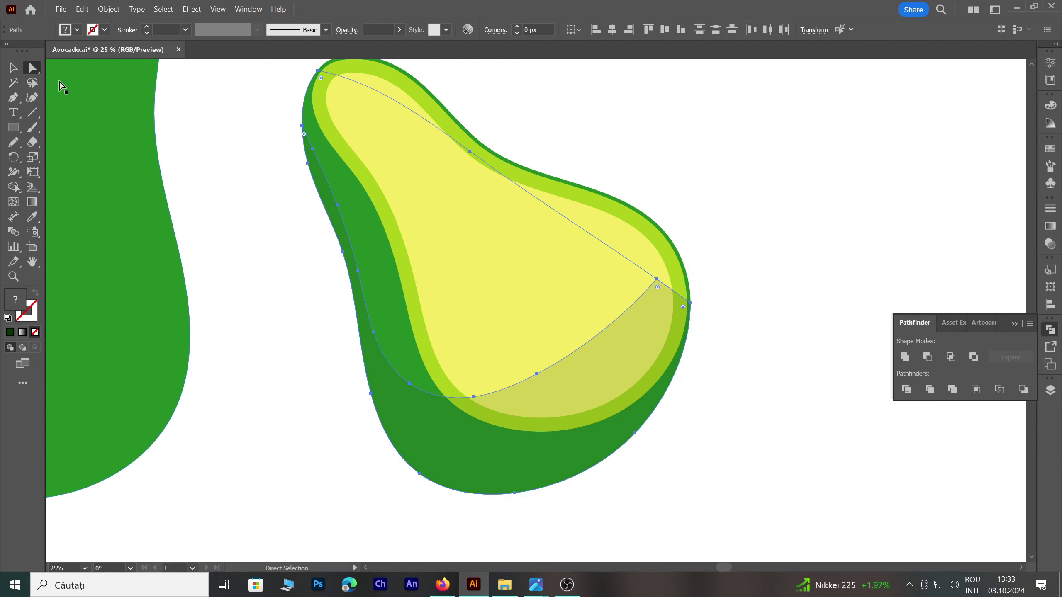
left_click(12, 68)
left_click(195, 141)
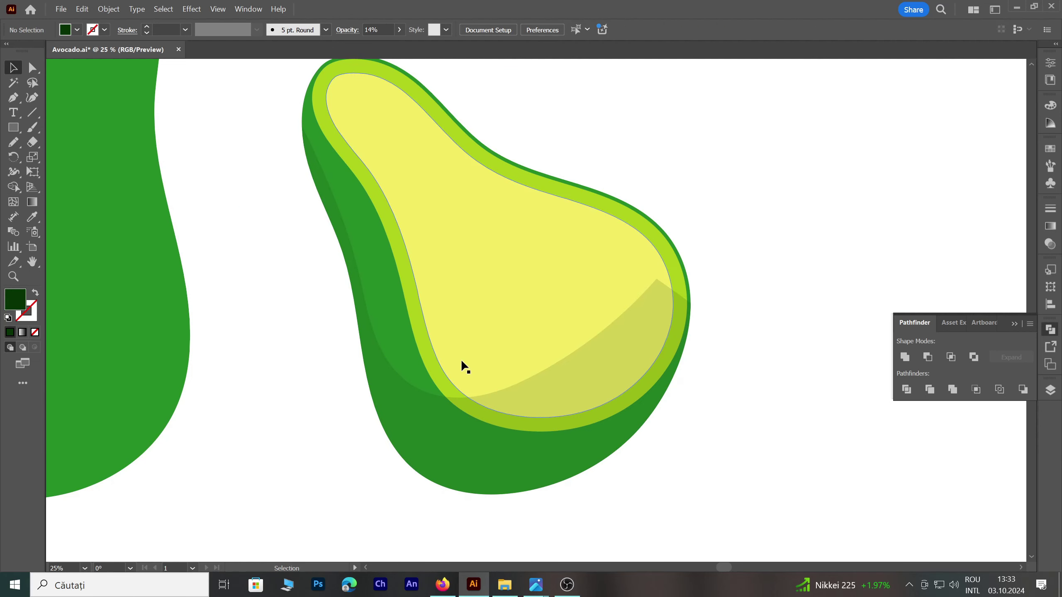
Send the outer green avocado shape to the back
left_click(412, 398)
right_click(396, 323)
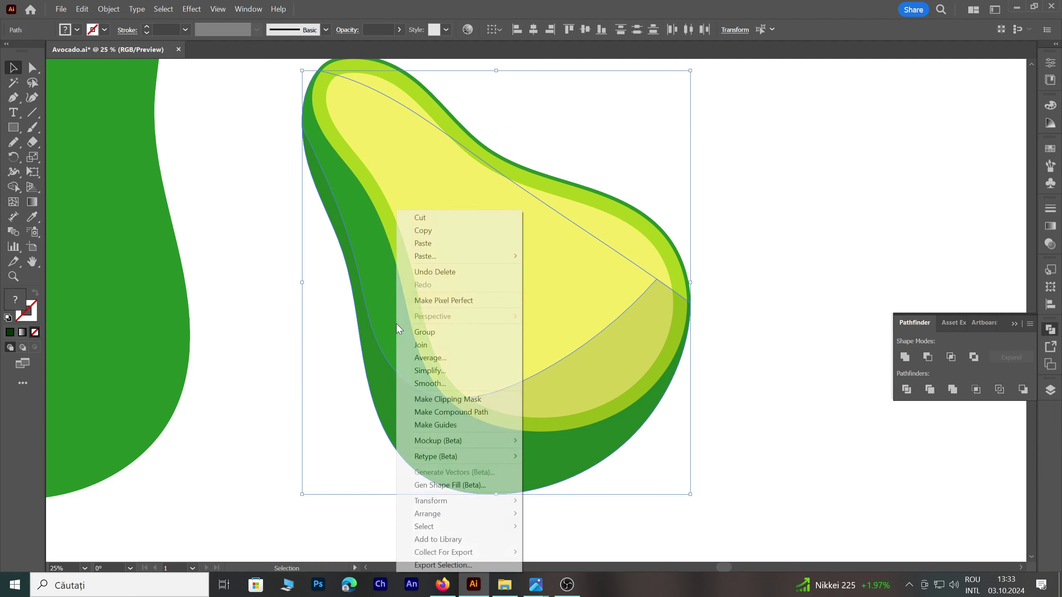
left_click(617, 551)
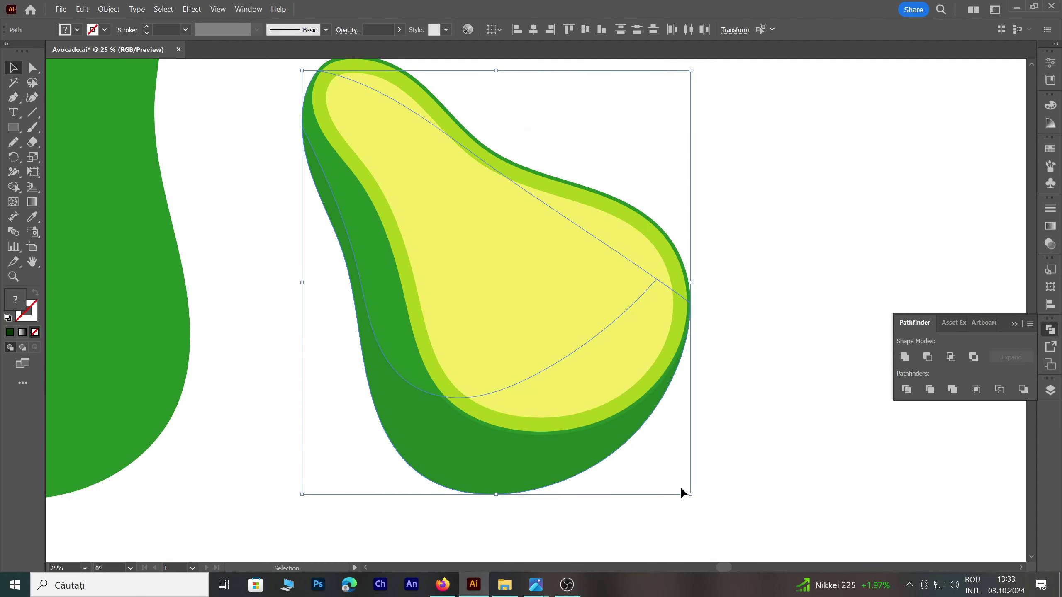
left_click(730, 380)
left_click_drag(731, 383, 717, 386)
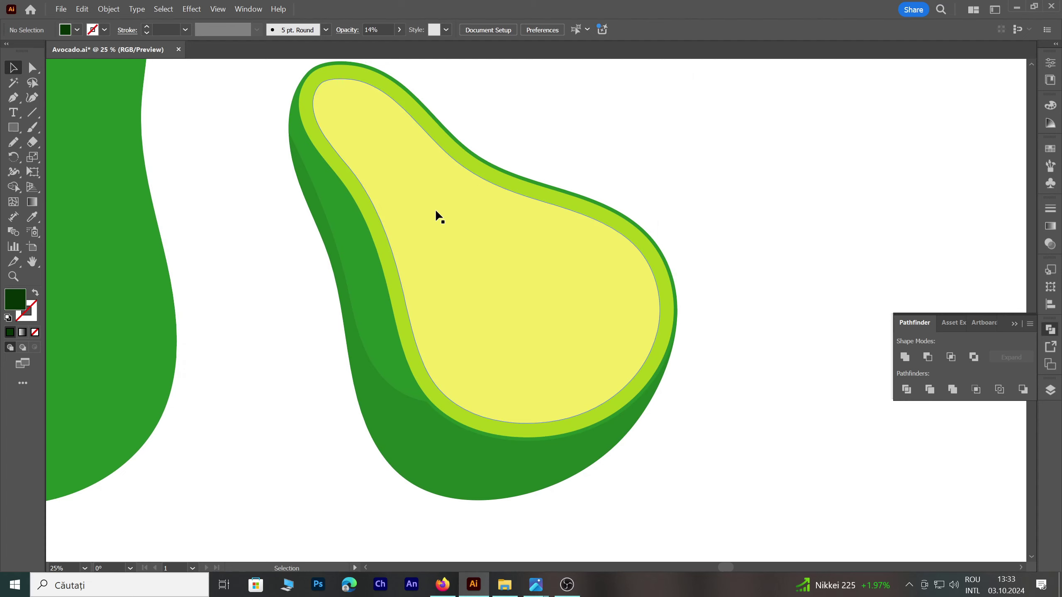
scroll(435, 402, "up", 2)
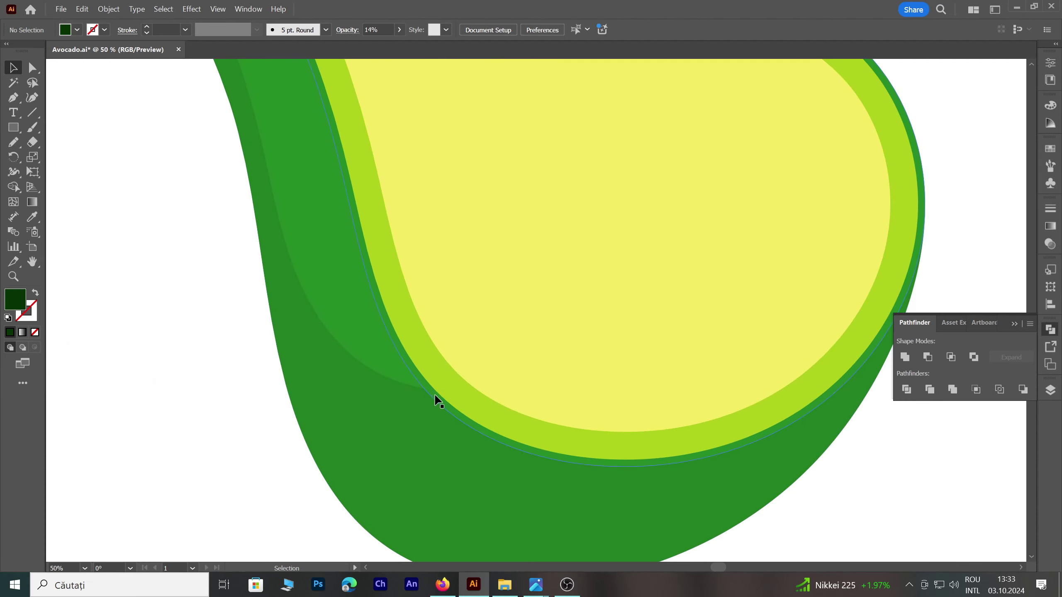
left_click(435, 395)
left_click(33, 216)
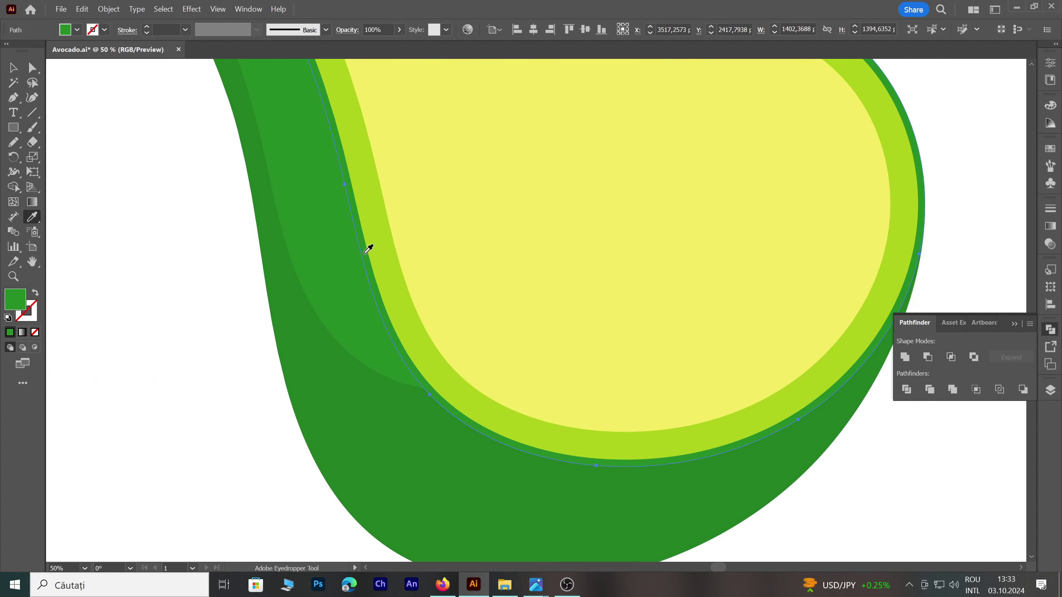
left_click(392, 262)
left_click(12, 67)
scroll(228, 316, "down", 1)
left_click(228, 317)
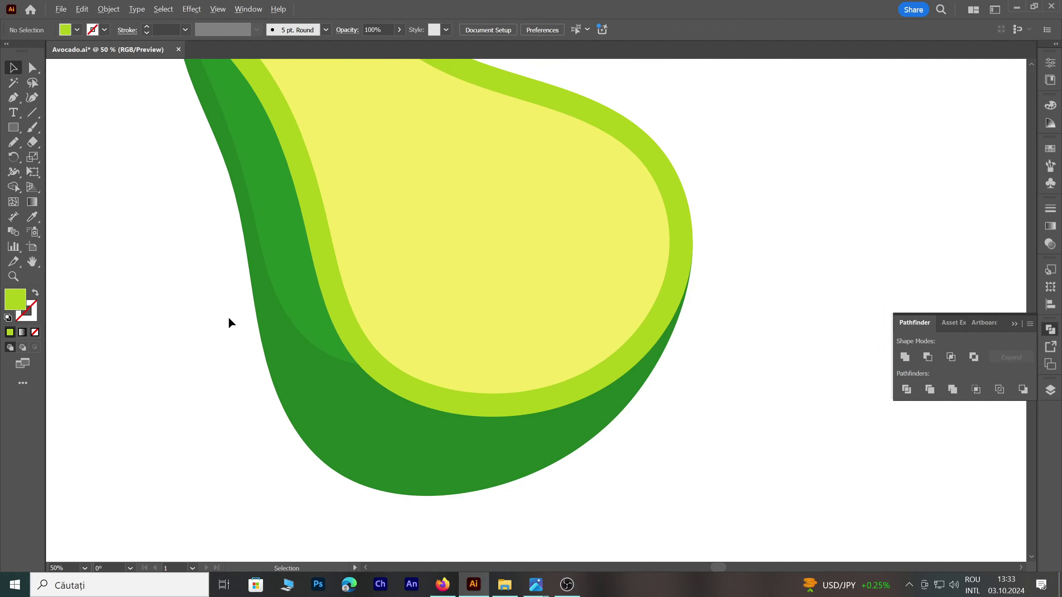
scroll(256, 360, "down", 1)
key("ctrl+z")
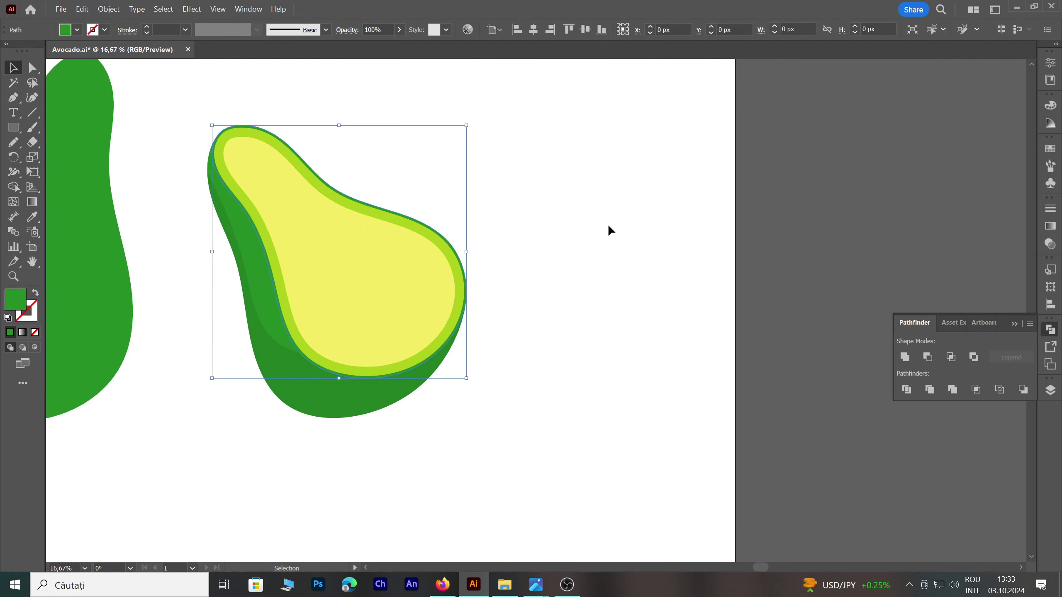
left_click(609, 227)
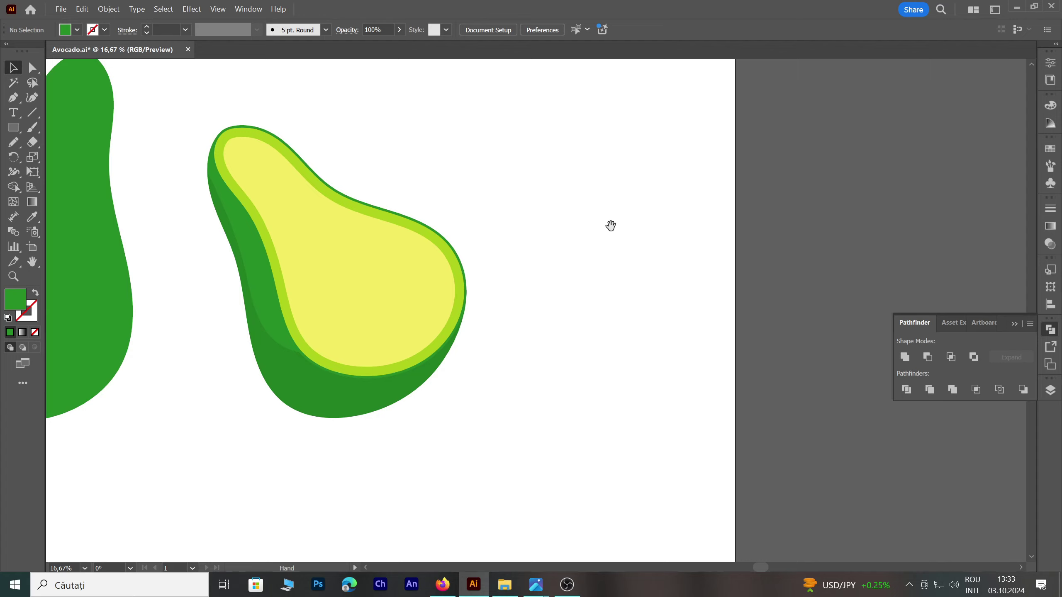
left_click_drag(609, 226, 659, 265)
mouse_move(579, 216)
left_mouse_down()
mouse_move(604, 219)
mouse_move(616, 185)
left_mouse_up()
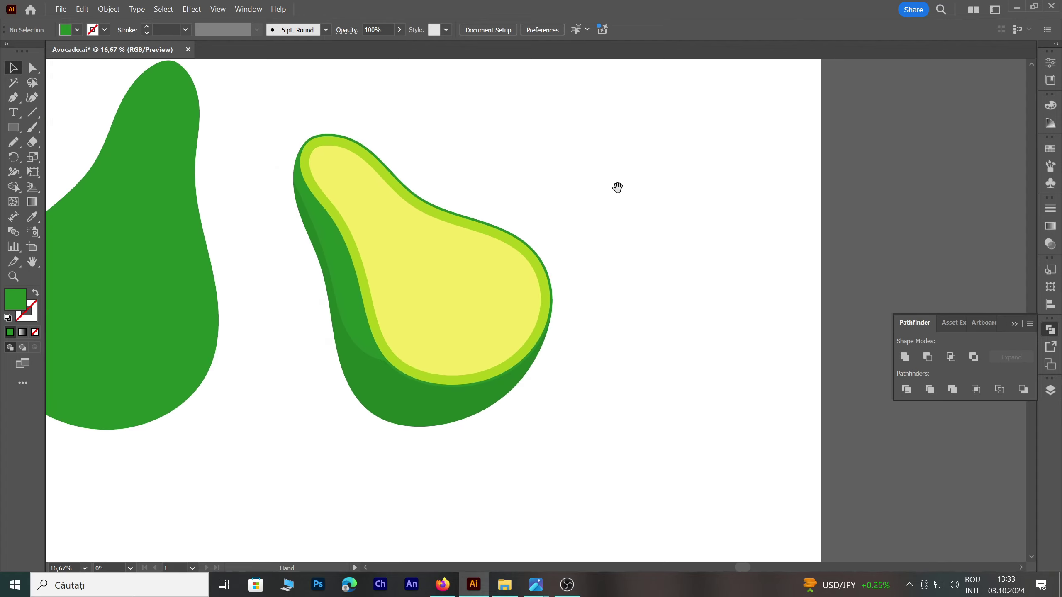
mouse_move(657, 303)
left_mouse_down()
mouse_move(654, 270)
mouse_move(683, 292)
mouse_move(670, 283)
left_mouse_up()
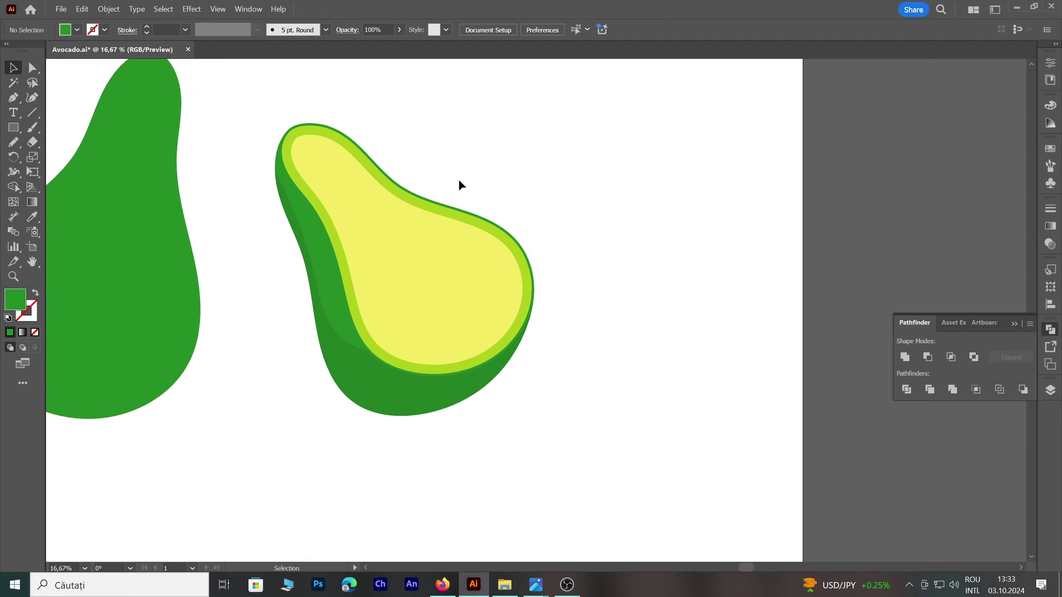
scroll(421, 256, "up", 1)
Draw an oval pit in the yellow flesh, then move, tilt clockwise and enlarge it
scroll(181, 161, "left", 3)
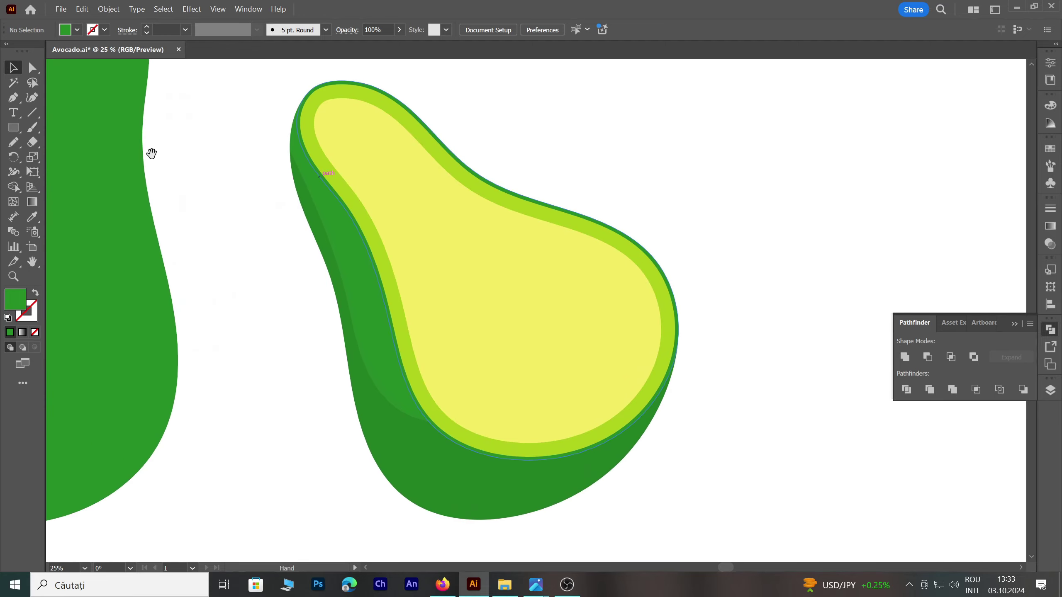
left_click(13, 142)
scroll(450, 263, "down", 1)
scroll(450, 263, "up", 1)
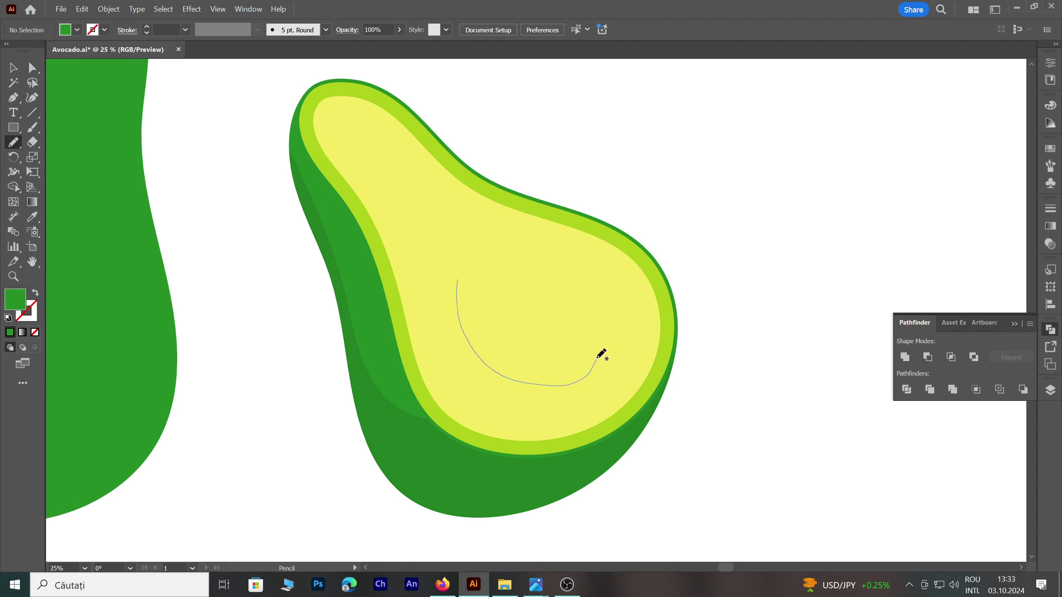
mouse_move(588, 302)
left_mouse_down()
mouse_move(541, 261)
mouse_move(485, 262)
mouse_move(458, 280)
left_mouse_up()
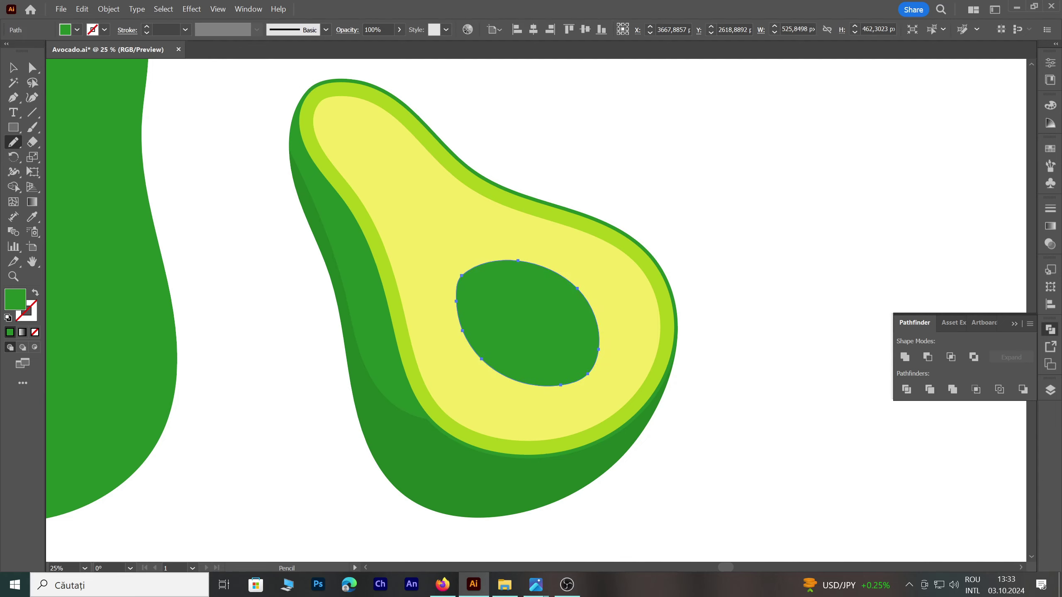
key("v")
left_click_drag(549, 321, 546, 310)
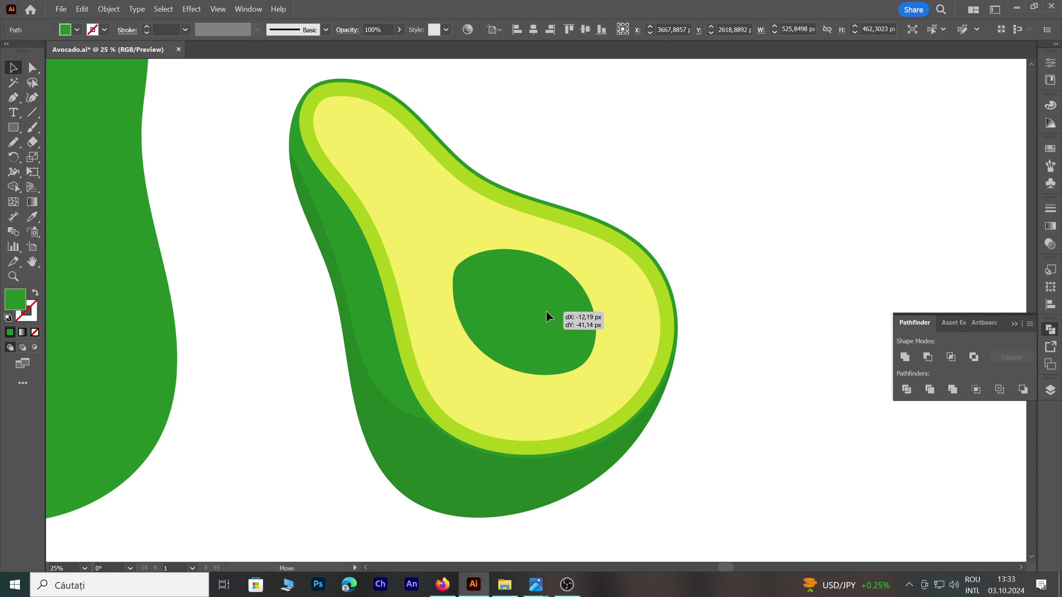
mouse_move(601, 244)
left_mouse_down()
mouse_move(612, 264)
mouse_move(628, 253)
left_mouse_up()
left_click_drag(546, 303, 543, 305)
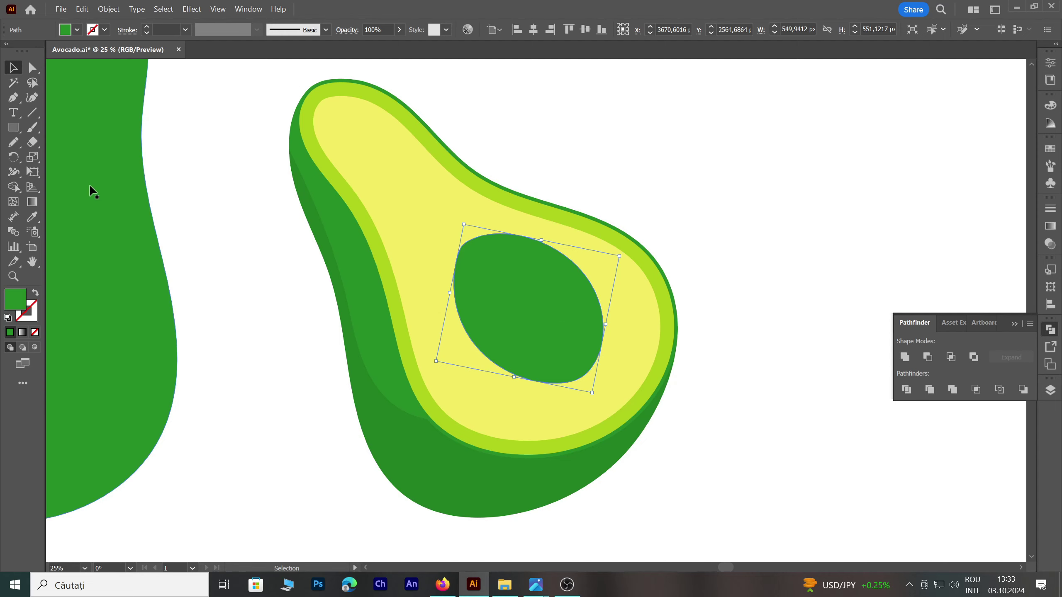
Fill the pit with the brown swatch colour using the Eyedropper
left_click(32, 217)
scroll(452, 319, "down", 1)
scroll(452, 318, "down", 1)
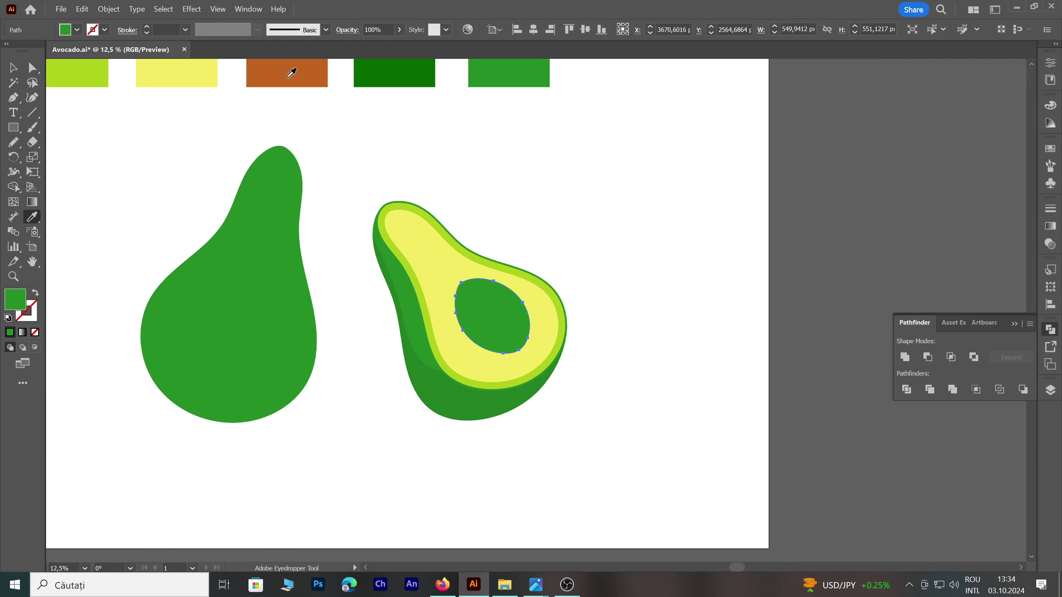
left_click(291, 73)
left_click(12, 68)
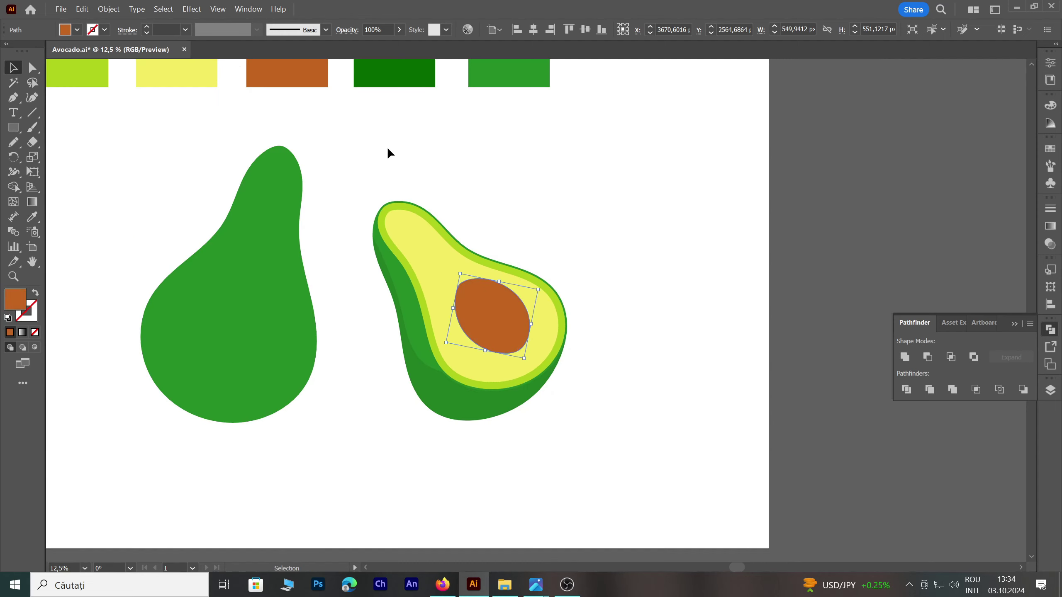
left_click(606, 204)
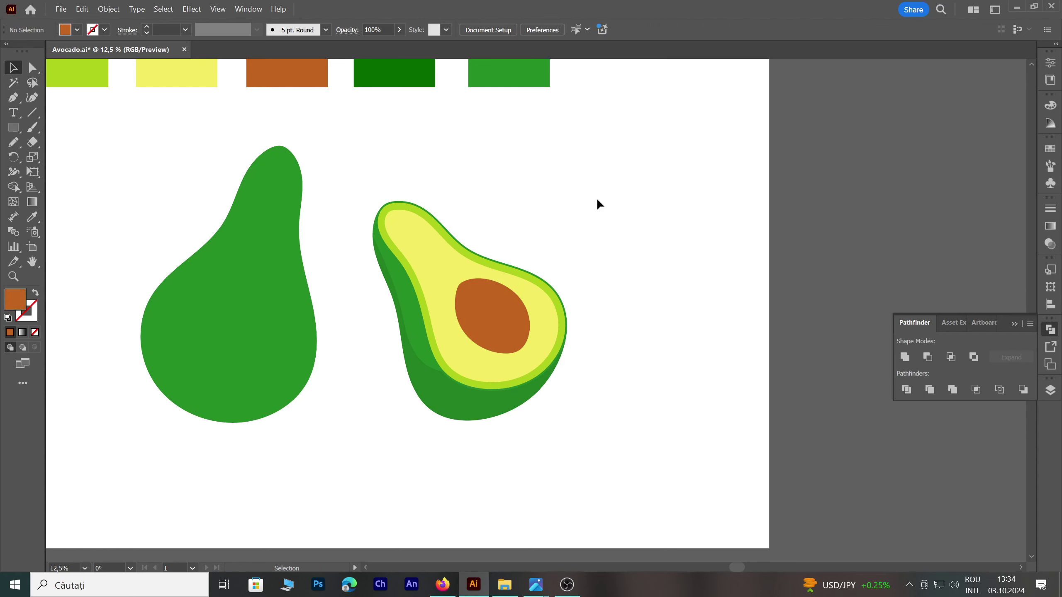
Nudge the pit into place and sample the ring's light green as fill
scroll(571, 334, "up", 1)
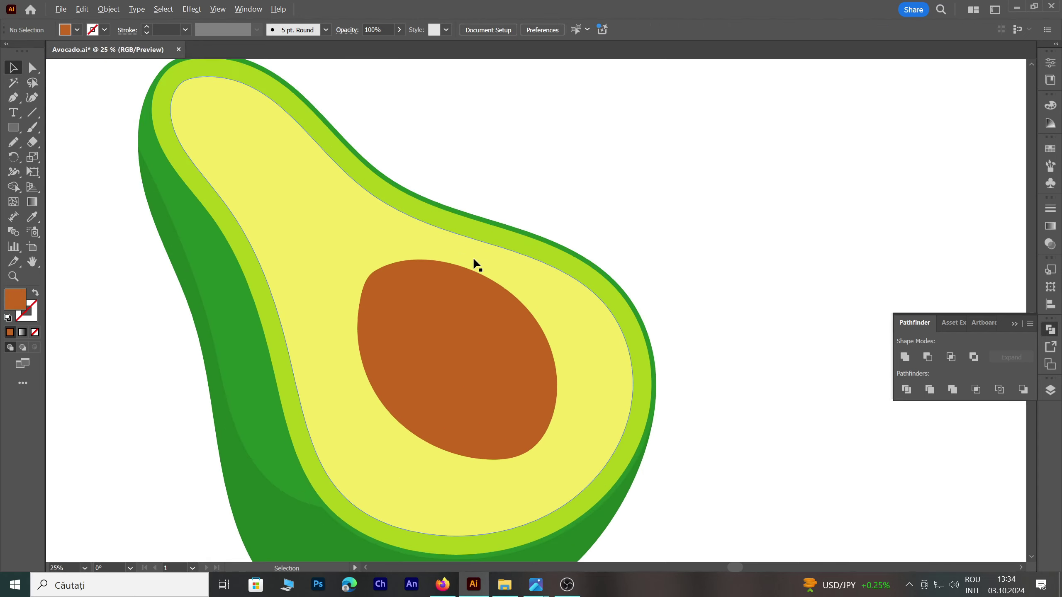
scroll(473, 257, "up", 2)
left_click_drag(452, 300, 450, 303)
left_click(661, 223)
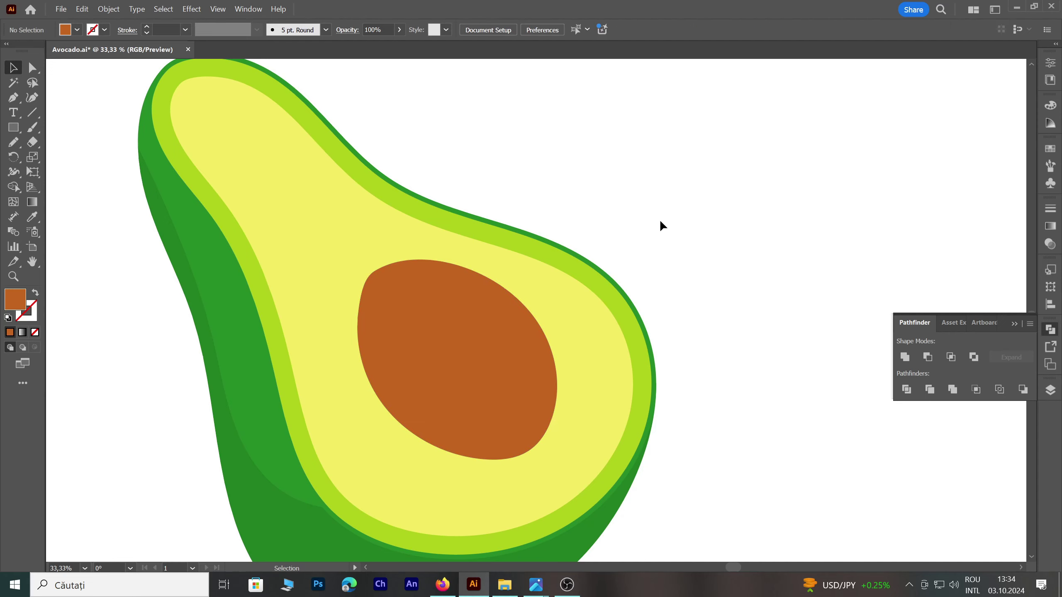
left_click(584, 272)
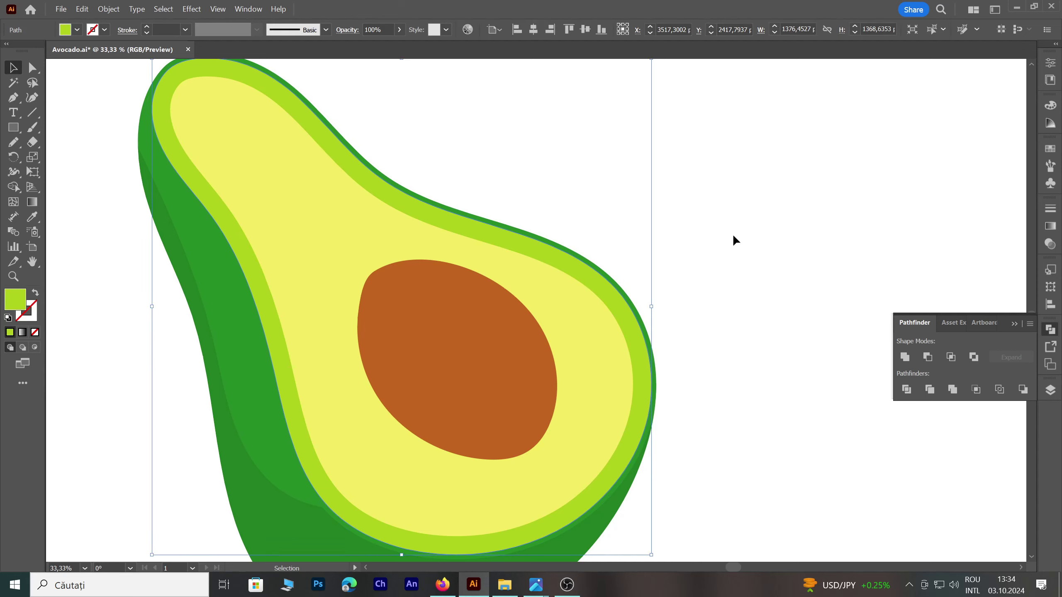
left_click(731, 234)
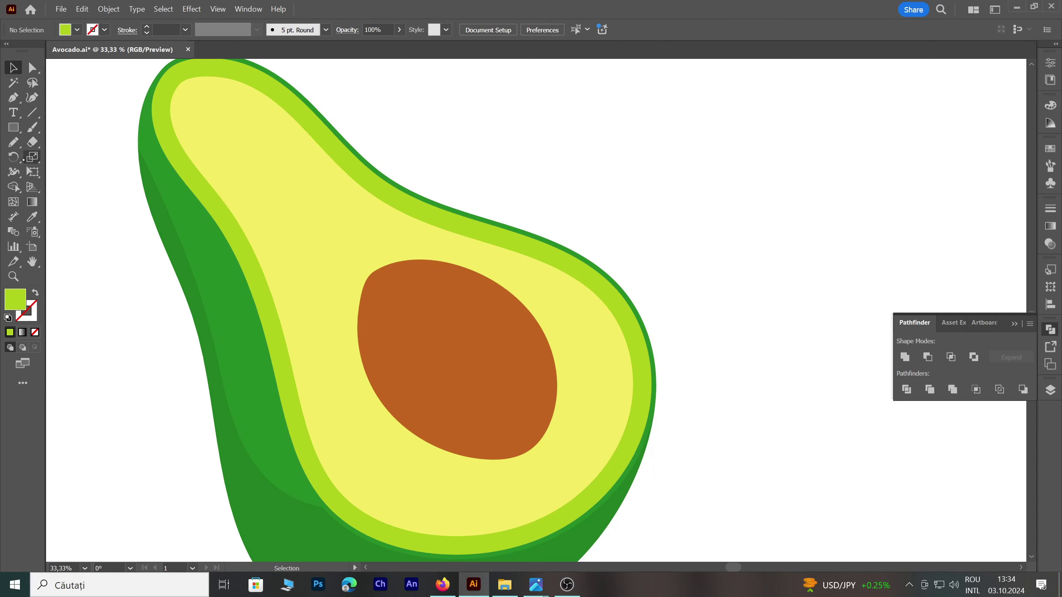
left_click(13, 142)
Pencil a shadow shape along the pit's left and lower edges, then bring the pit in front of it
left_click_drag(521, 349, 518, 330)
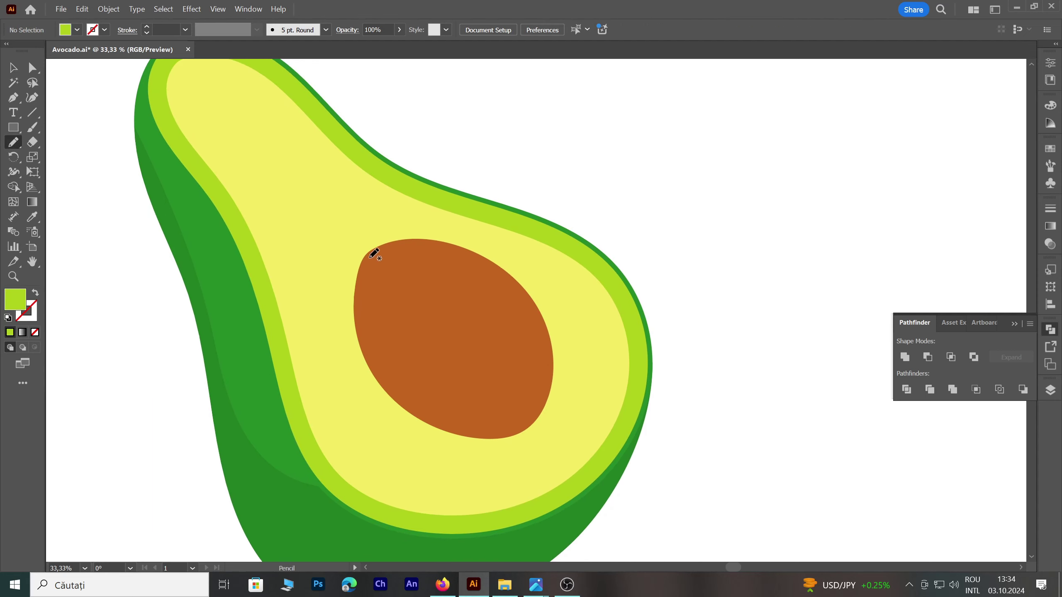
left_click_drag(371, 252, 363, 375)
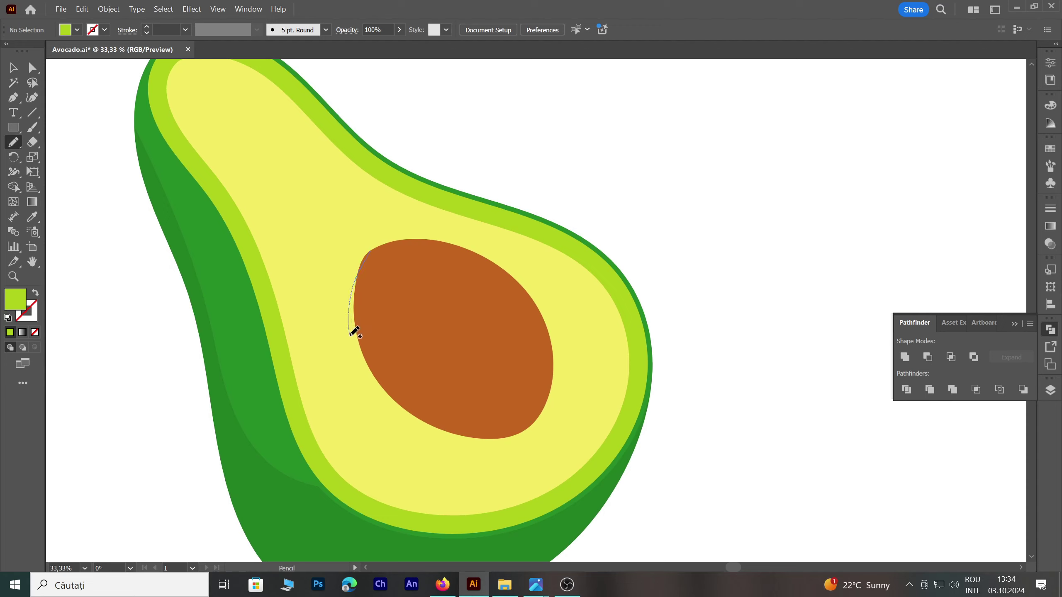
left_click_drag(420, 435, 461, 448)
mouse_move(522, 319)
left_mouse_down()
mouse_move(420, 255)
mouse_move(371, 253)
left_mouse_up()
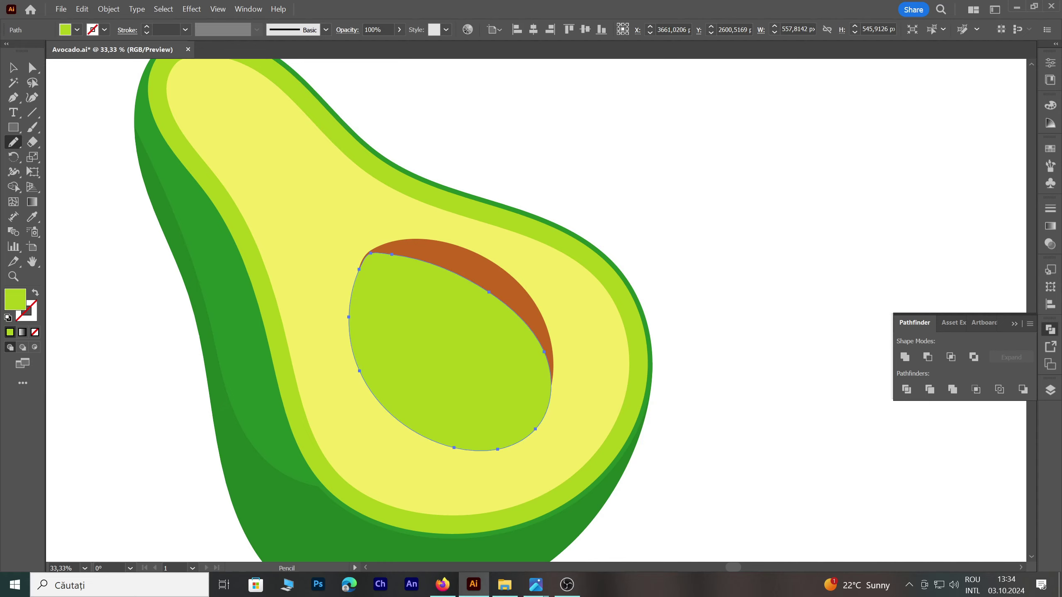
left_click(13, 67)
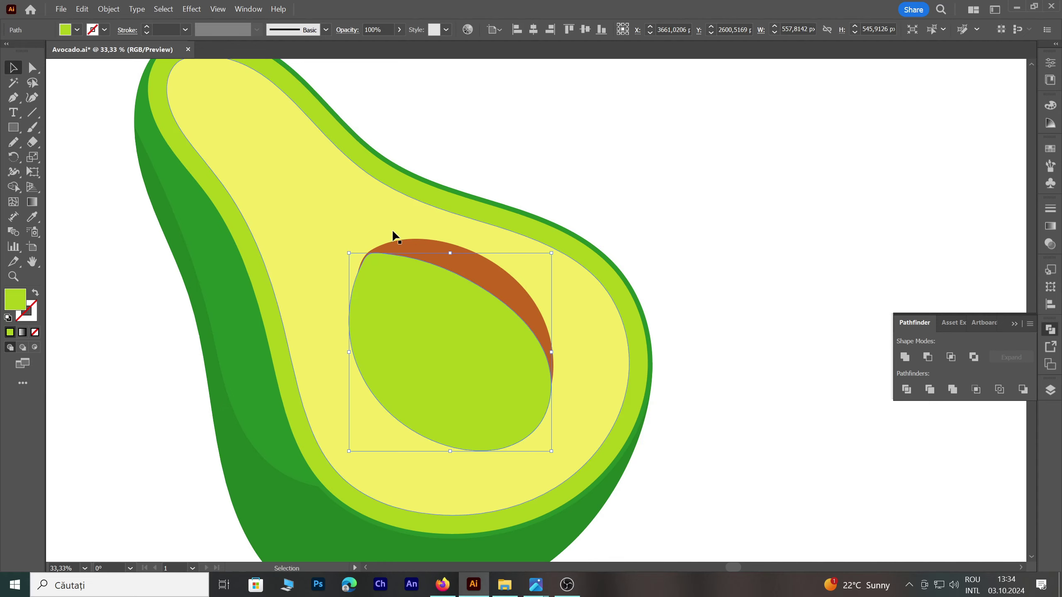
right_click(492, 267)
left_click(644, 513)
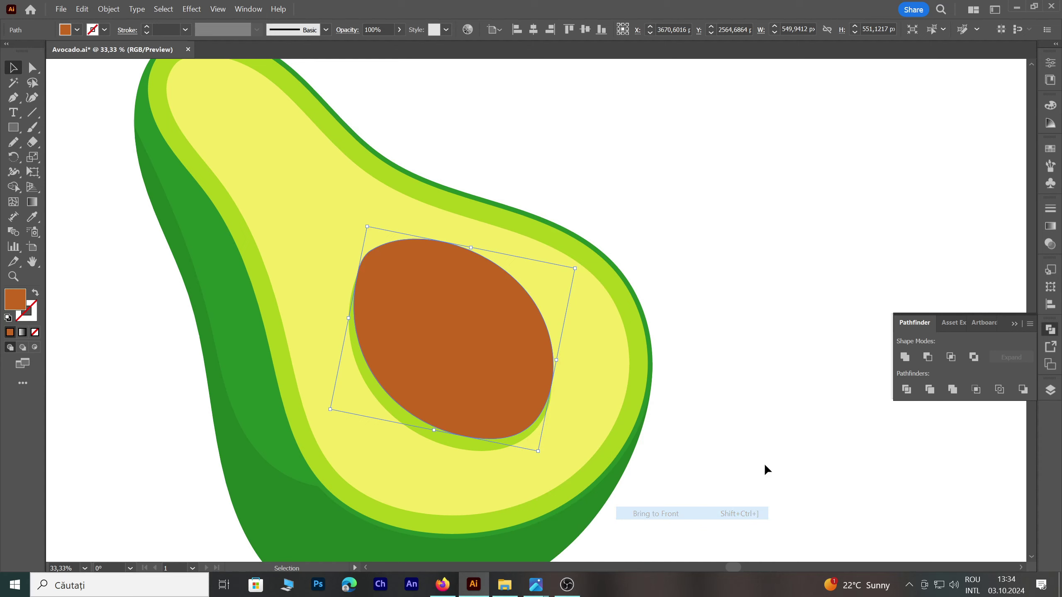
left_click(792, 440)
Fill the shadow shape with a dark olive colour
left_click(491, 446)
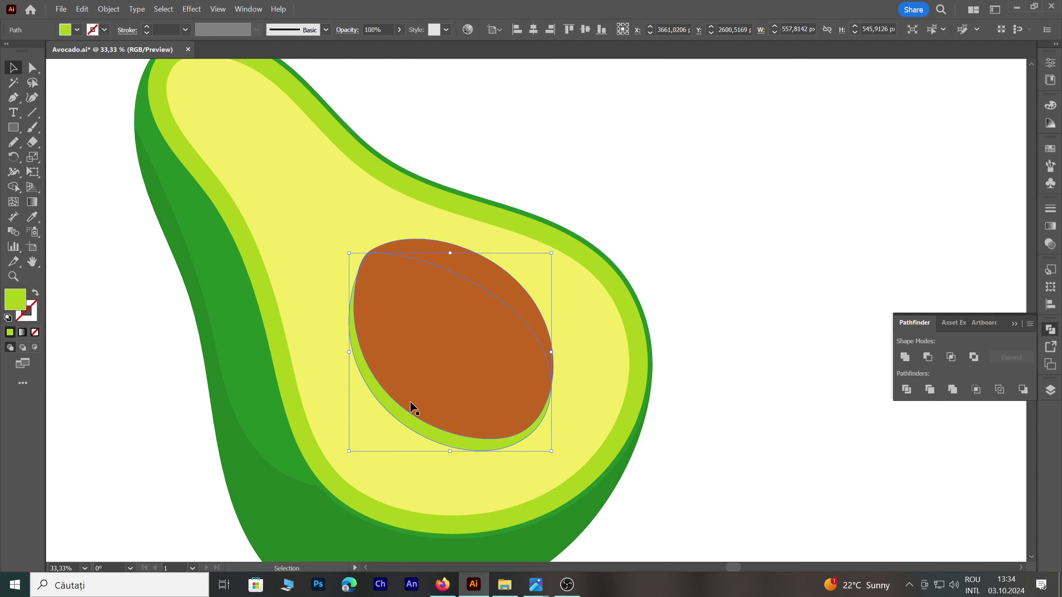
left_click(32, 216)
left_click(273, 492)
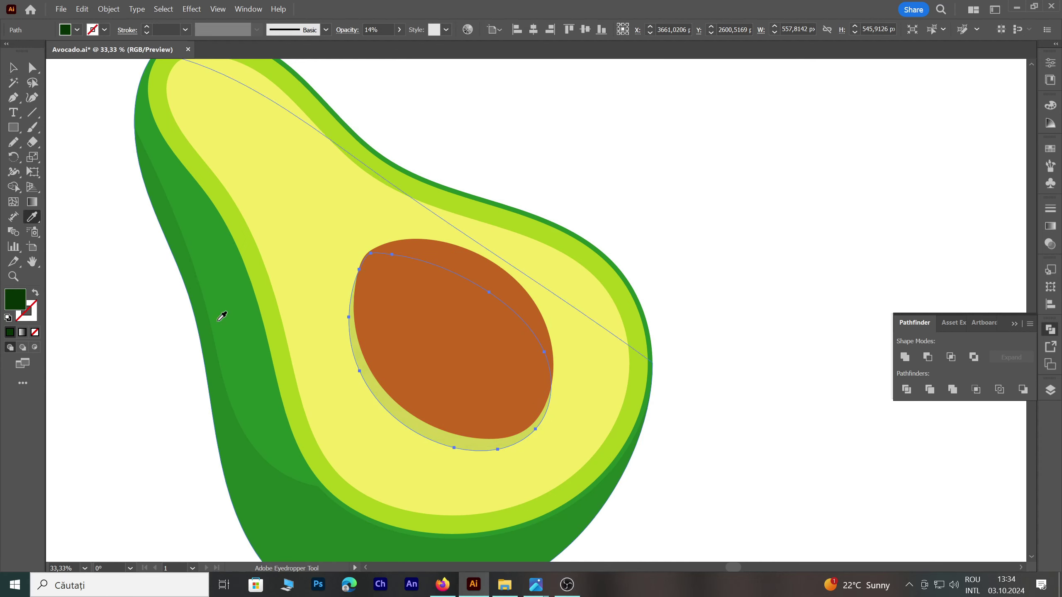
left_click(253, 238)
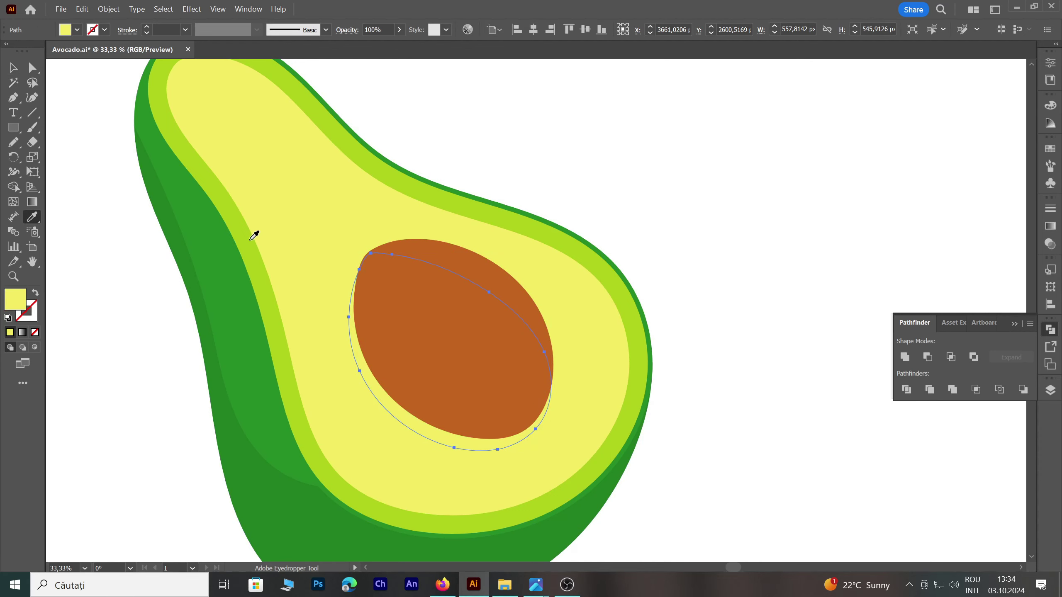
double_click(13, 307)
left_click(840, 360)
left_click(987, 275)
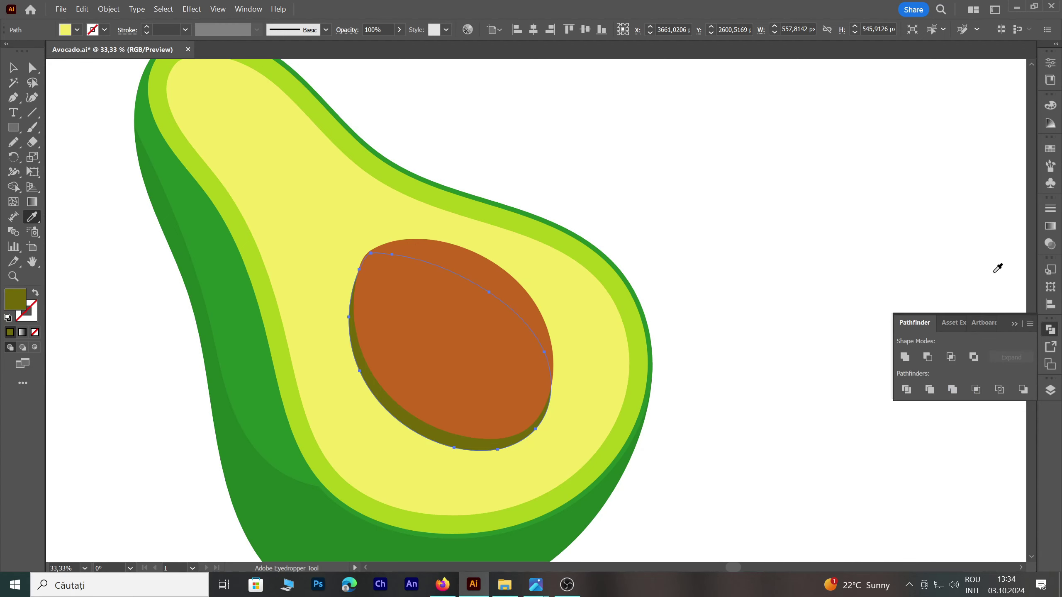
Lower the olive shadow's opacity to about 30% and check the result
left_click(400, 29)
left_click_drag(400, 45, 367, 45)
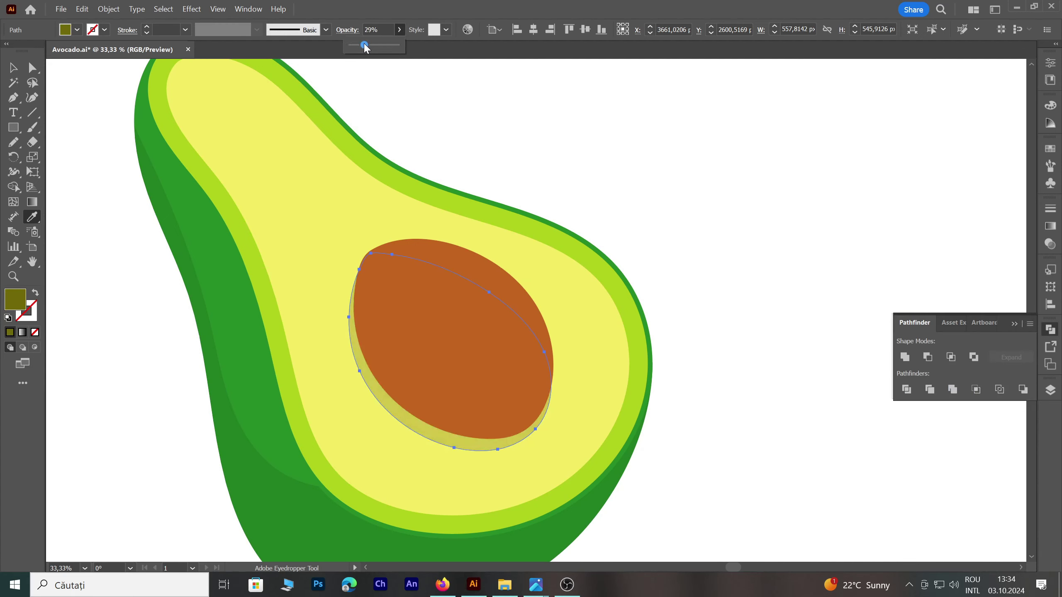
left_click(12, 67)
left_click(497, 140)
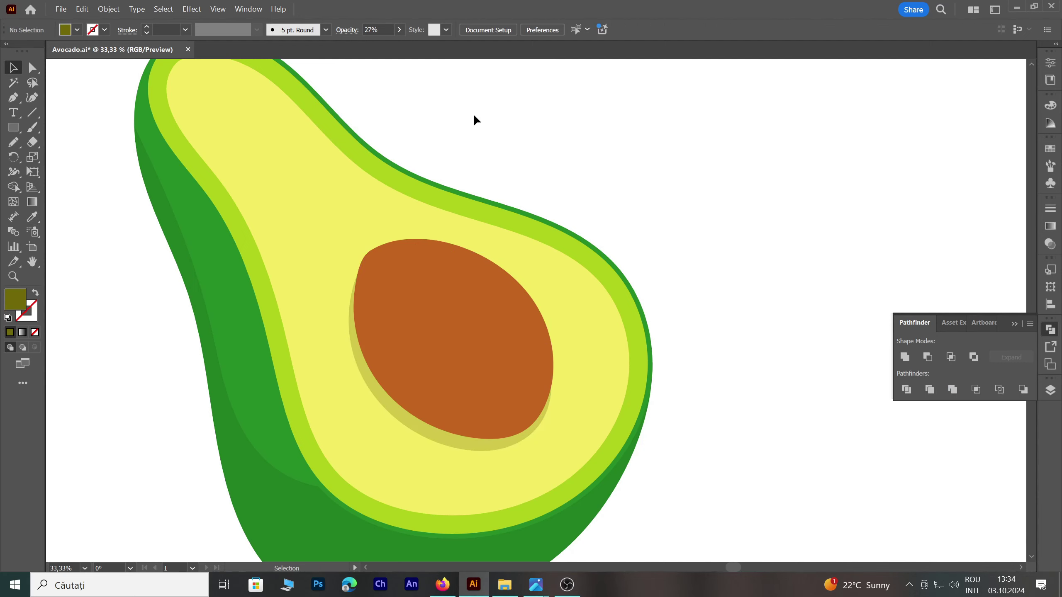
scroll(507, 452, "up", 3)
left_click(502, 426)
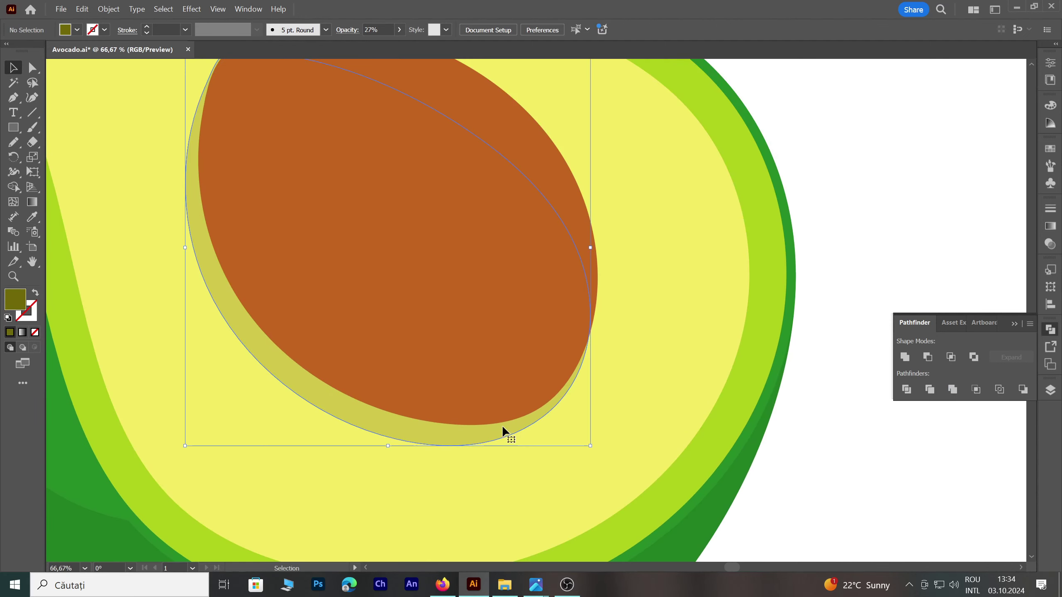
scroll(502, 425, "down", 3)
left_click(714, 311)
scroll(715, 312, "down", 1)
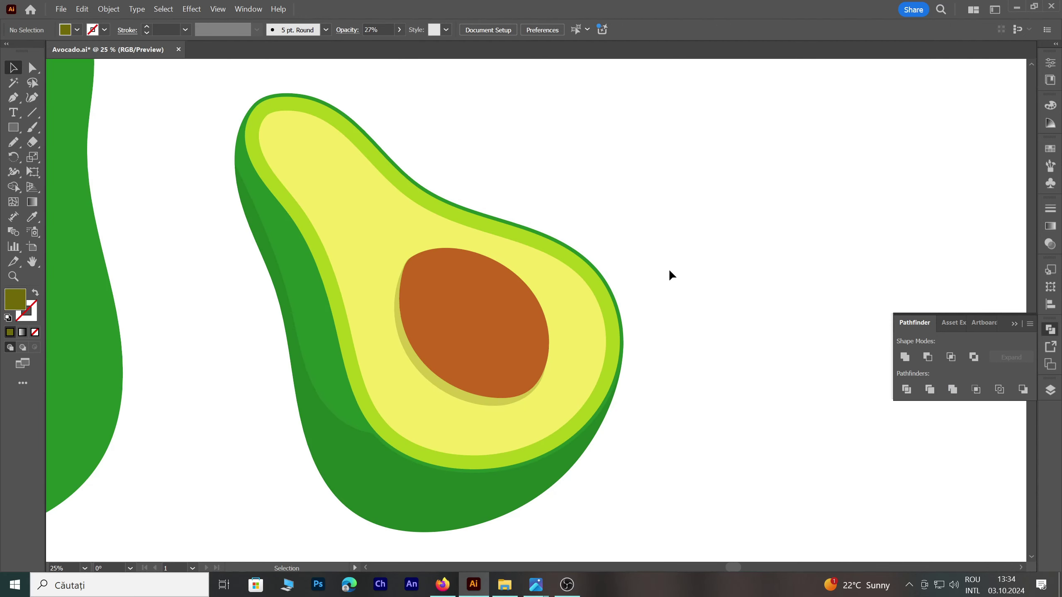
Pencil a crescent over the pit's lower half and fill it dark brown
left_click(13, 142)
left_click_drag(392, 298, 538, 326)
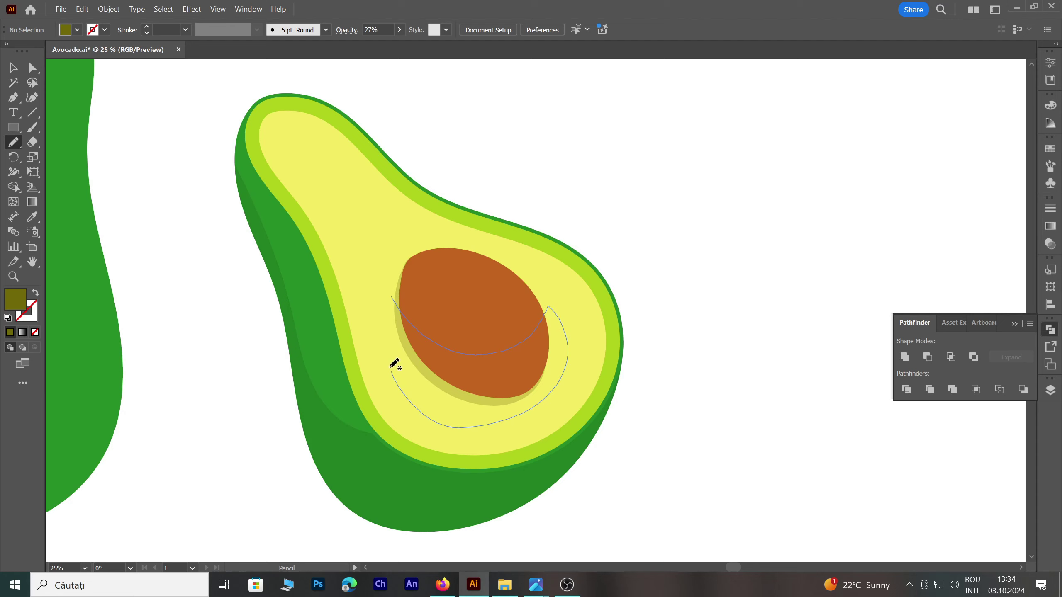
left_click_drag(549, 308, 390, 312)
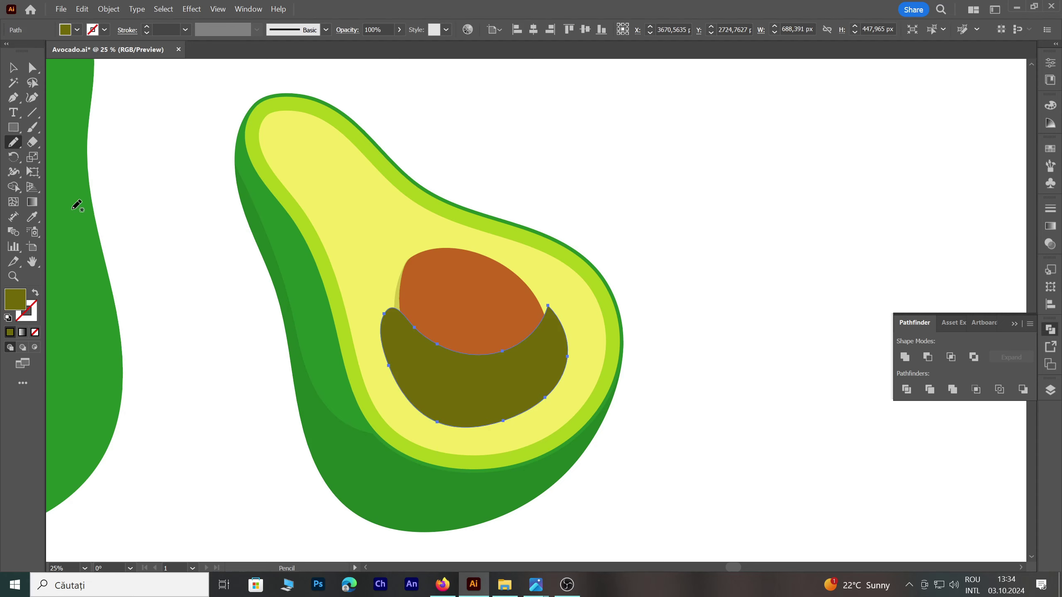
left_click(33, 217)
left_click(522, 304)
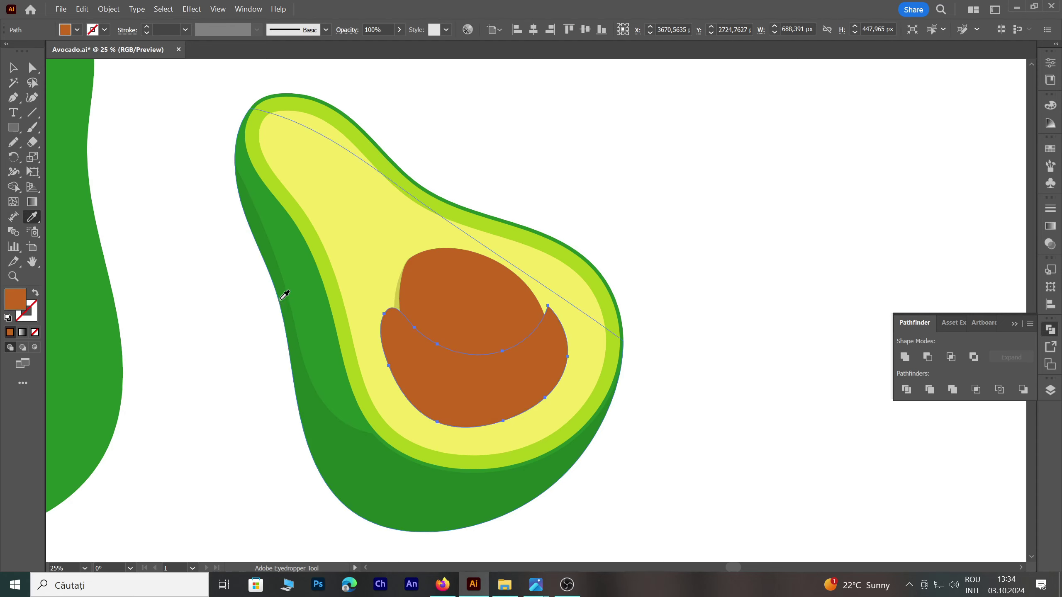
double_click(22, 301)
left_click(837, 353)
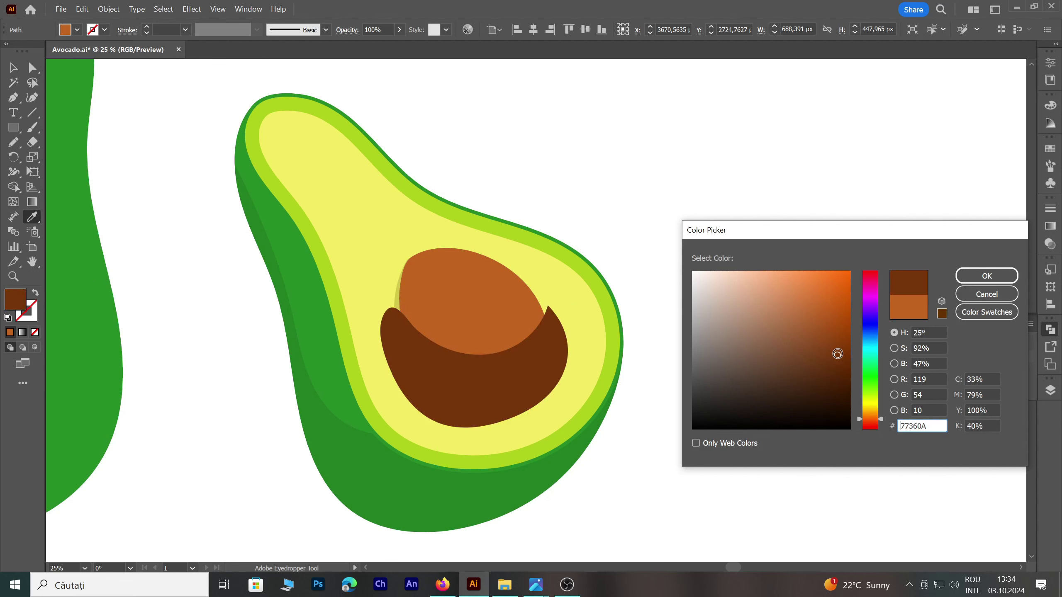
left_click(987, 275)
Set the dark brown crescent's opacity to about 40%
key("v")
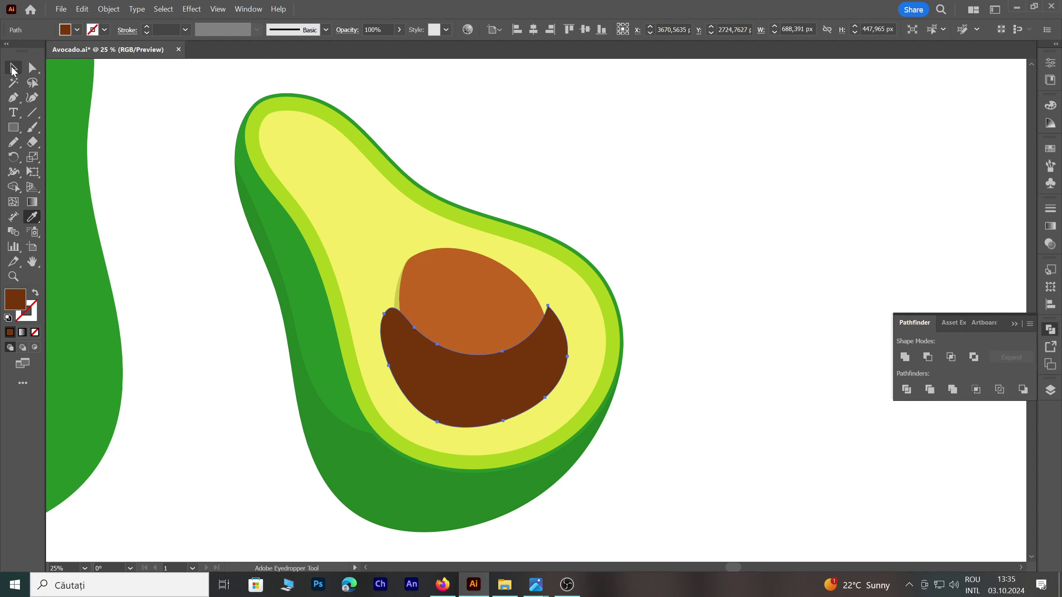
left_click(447, 96)
left_click(475, 375)
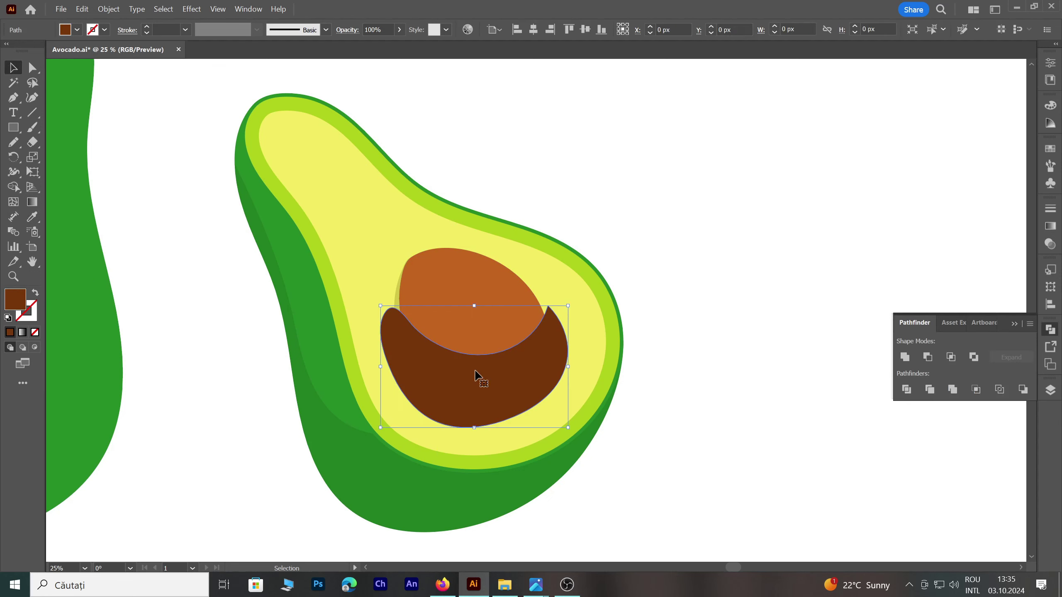
left_click(400, 29)
left_click_drag(399, 45, 369, 45)
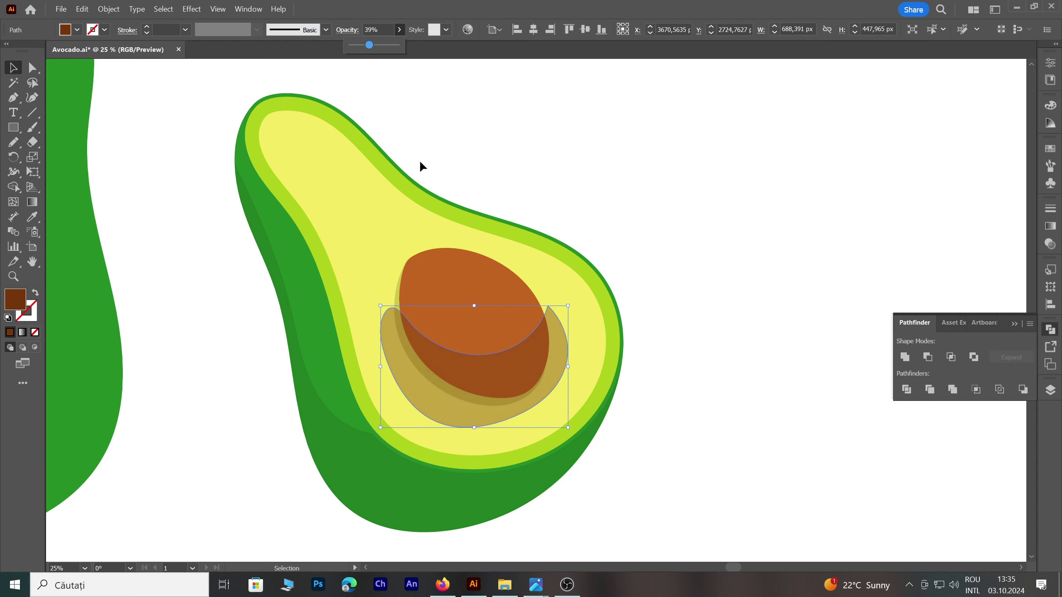
Trim the crescent to the pit outline with the Shape Builder
left_click(475, 281, "shift")
left_click(13, 188)
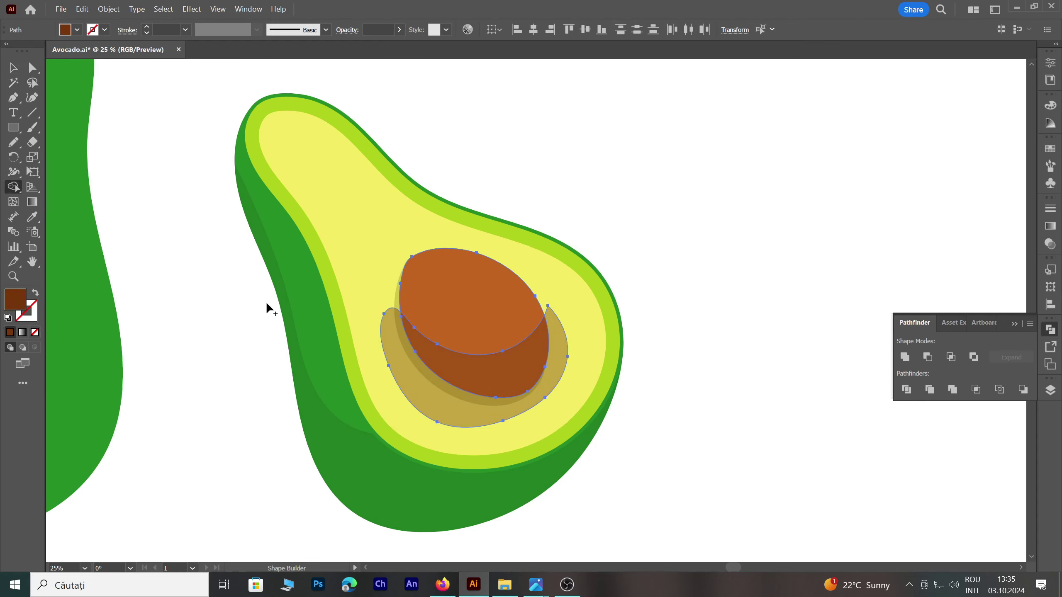
left_click(436, 398, "alt")
left_click(13, 67)
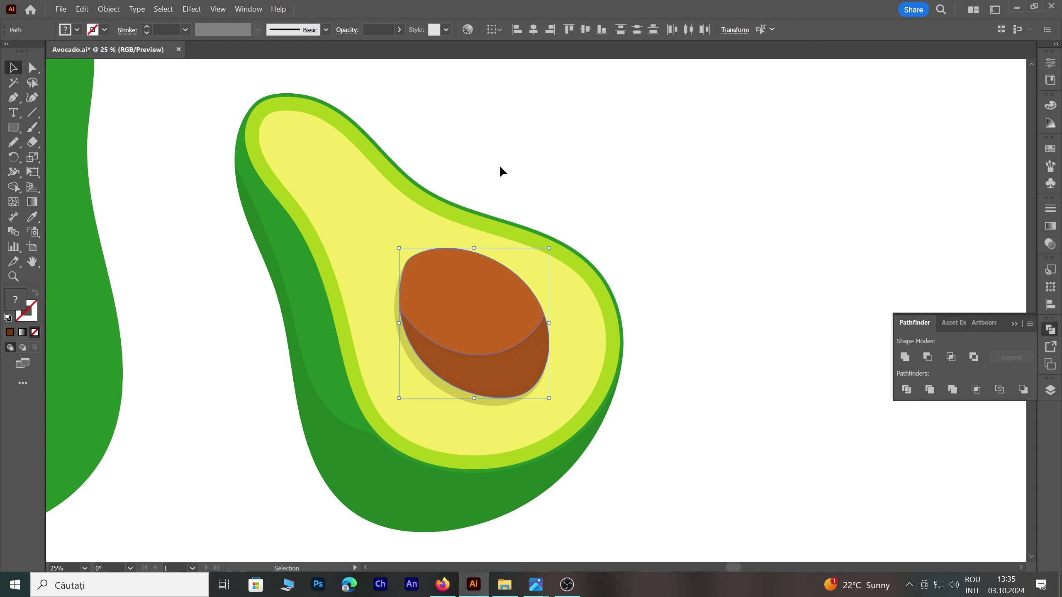
left_click(551, 160)
scroll(552, 234, "up", 1)
Pencil a highlight blob on the pit's upper part and fill it white at low opacity
scroll(556, 311, "up", 1)
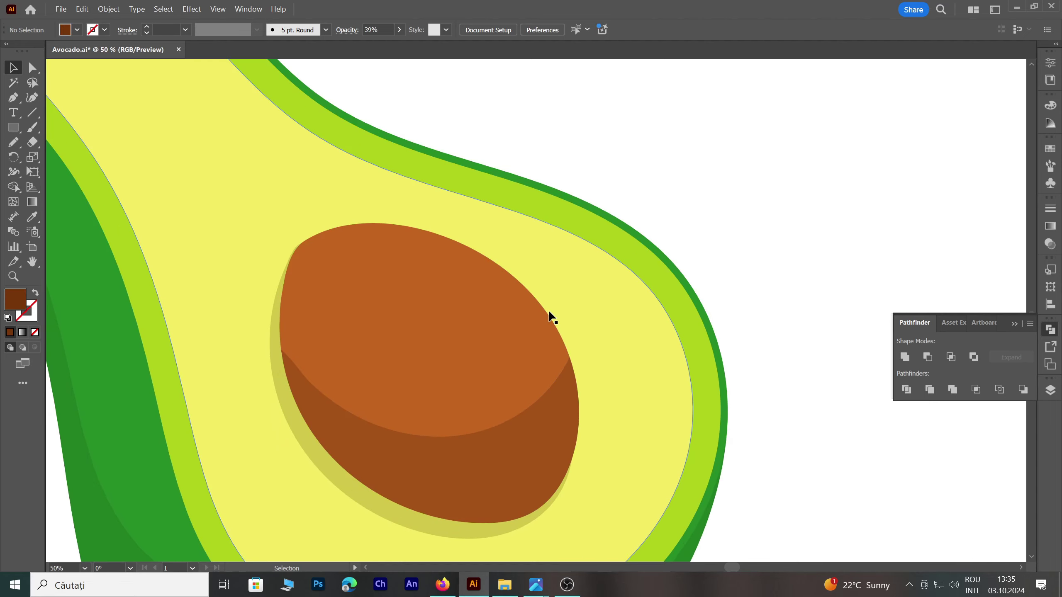
key("n")
scroll(455, 214, "up", 1)
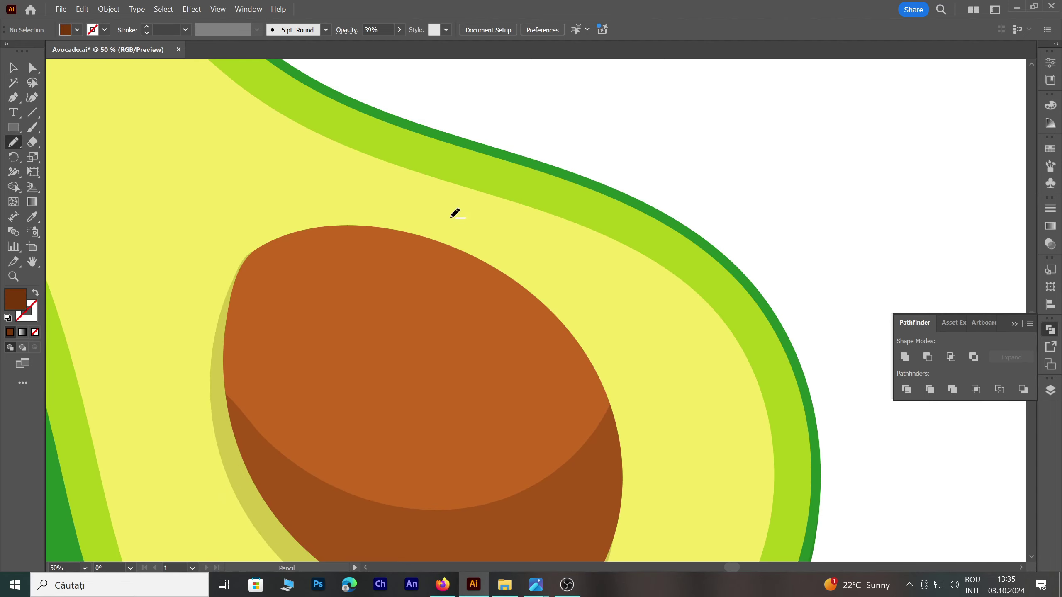
scroll(456, 214, "down", 1)
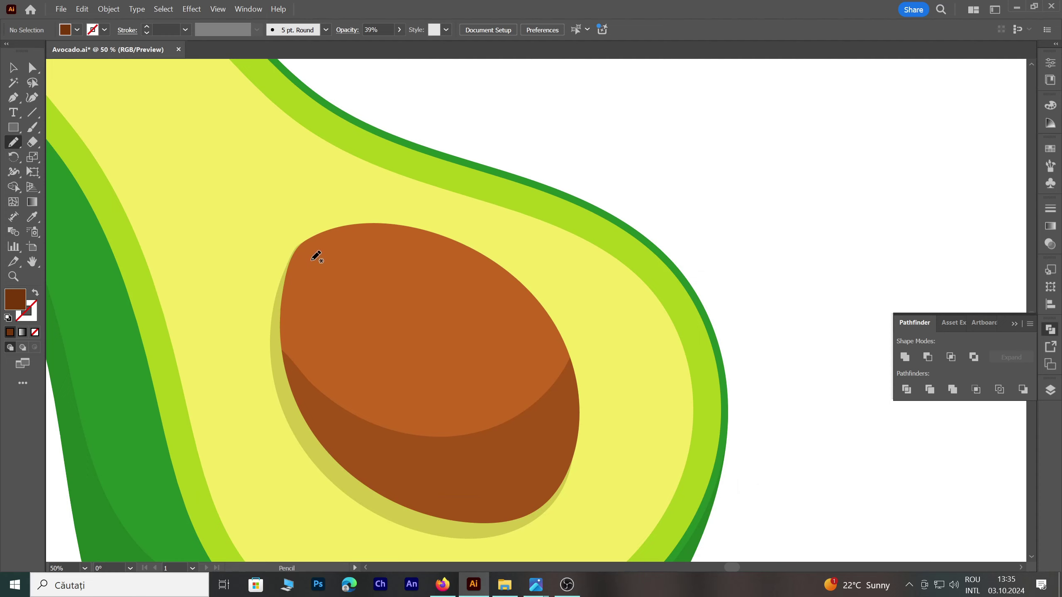
mouse_move(314, 260)
left_mouse_down()
mouse_move(408, 365)
mouse_move(498, 344)
mouse_move(497, 273)
mouse_move(391, 235)
left_mouse_up()
left_click_drag(324, 249, 314, 260)
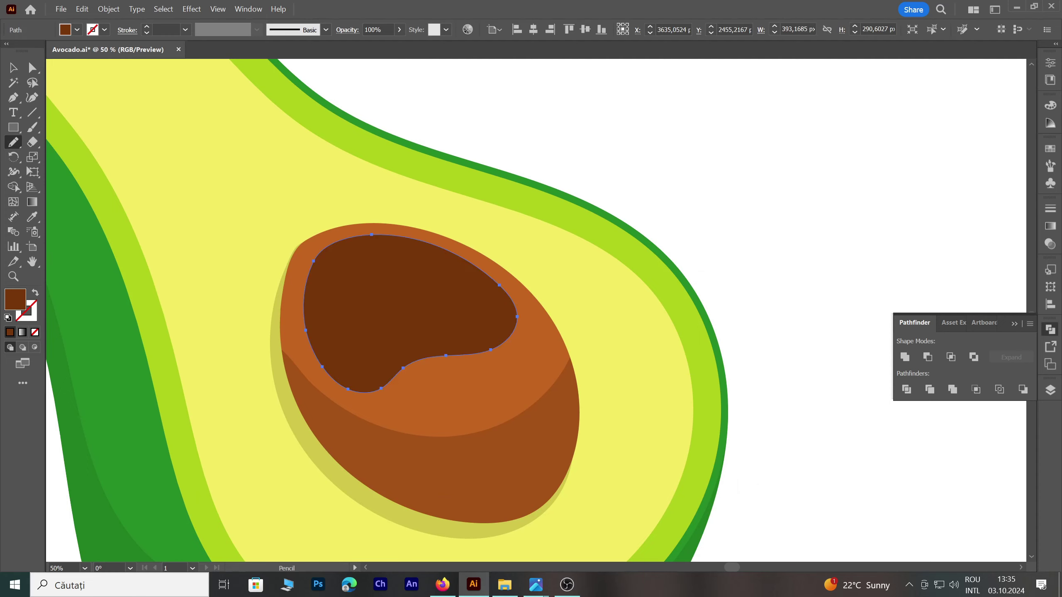
key("i")
left_click(604, 136)
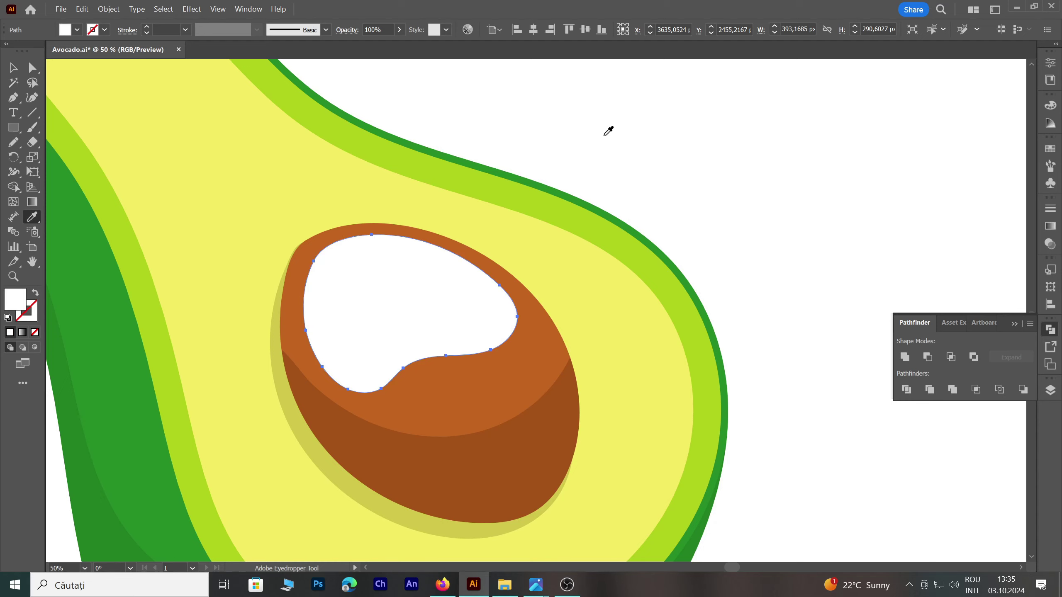
left_click(400, 30)
left_click_drag(370, 51, 361, 45)
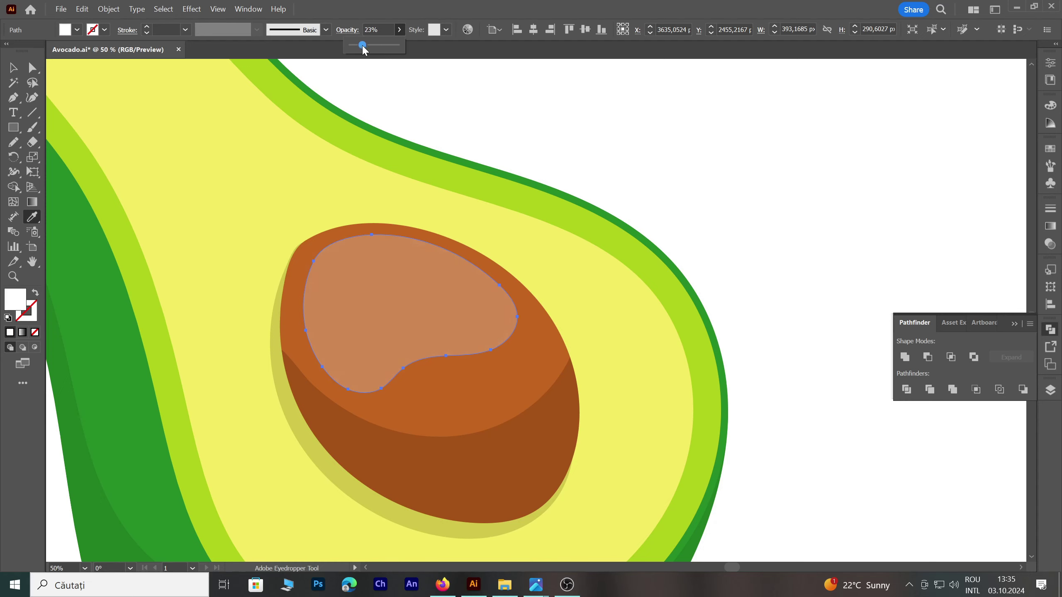
Set the highlight's blend mode to Overlay with opacity about 34%
key("v")
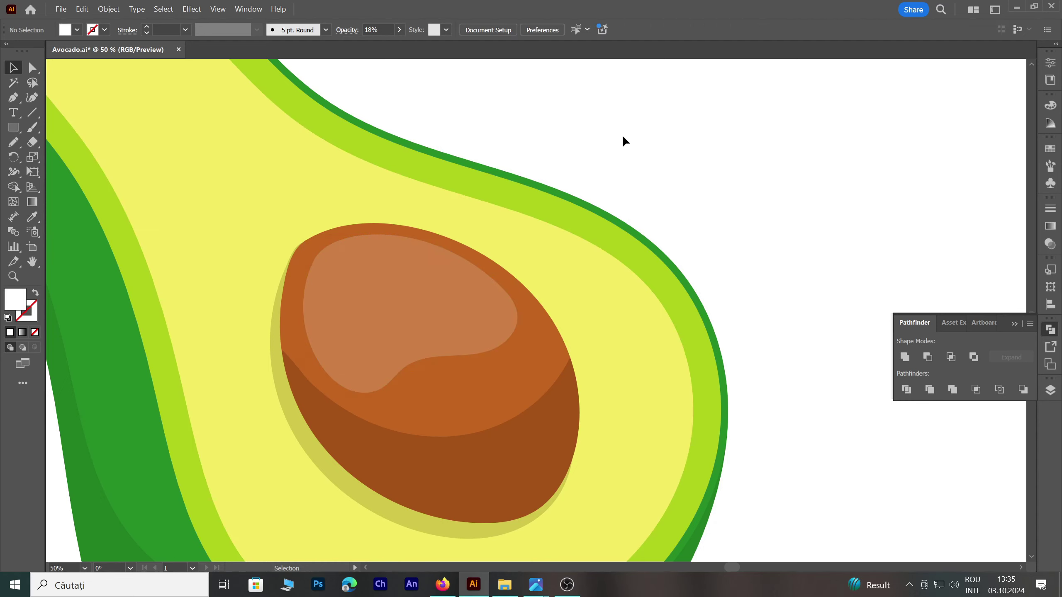
scroll(585, 176, "down", 1)
scroll(585, 176, "left", 2)
left_click(347, 30)
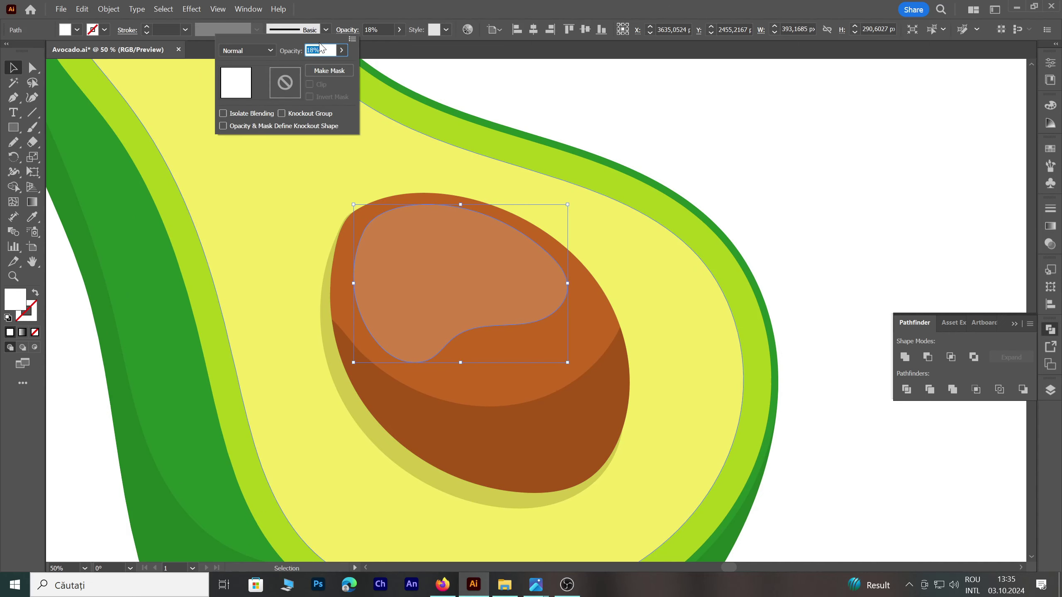
left_click(247, 50)
left_click(261, 171)
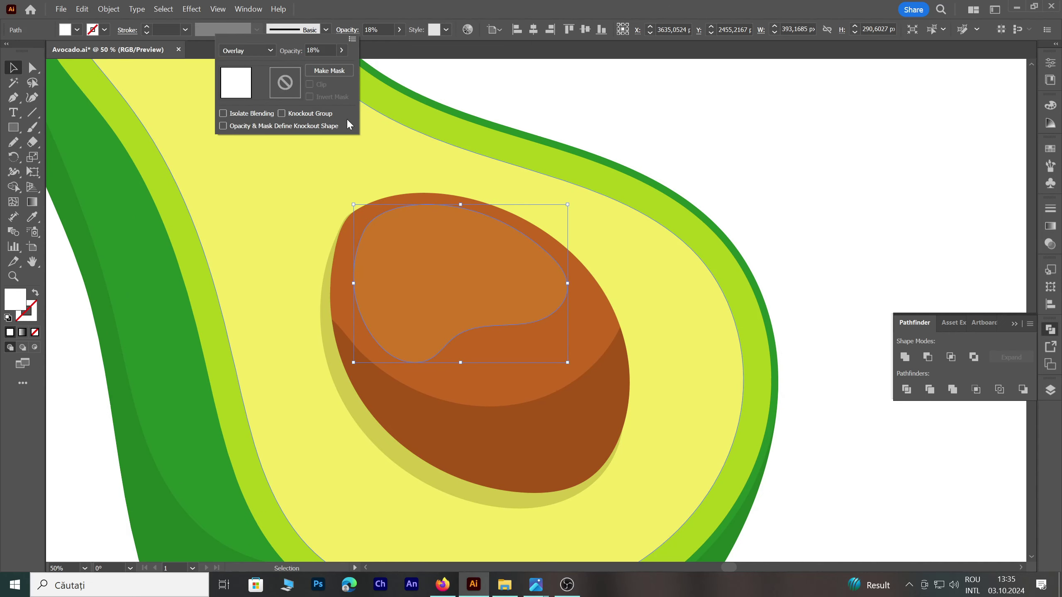
left_click(400, 30)
left_click_drag(359, 45, 369, 50)
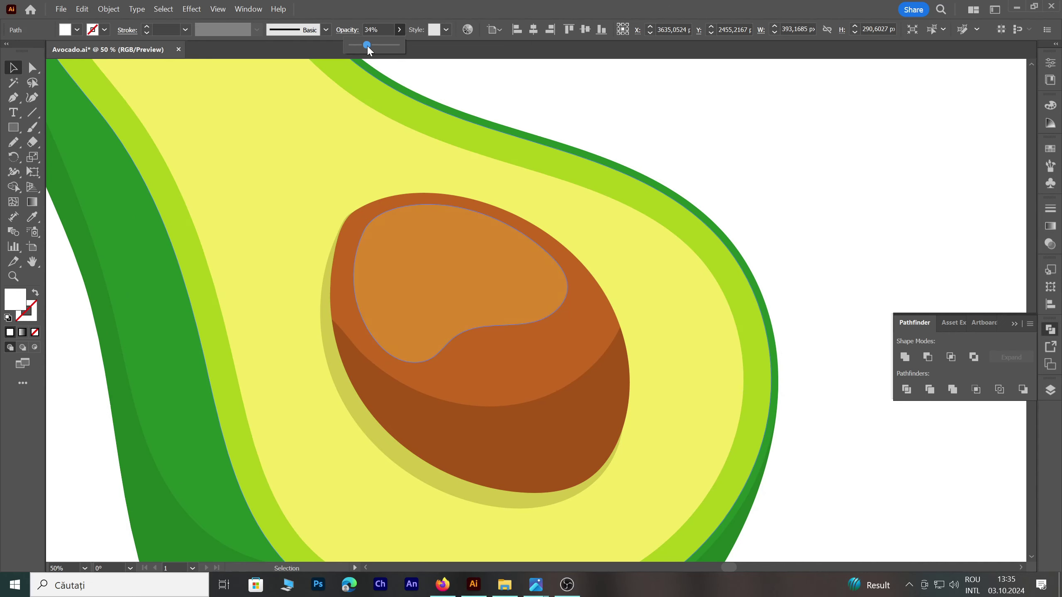
left_click(819, 132)
Pencil a small shine on the pit's upper left, lower its opacity and sample the golden highlight colour
key("n")
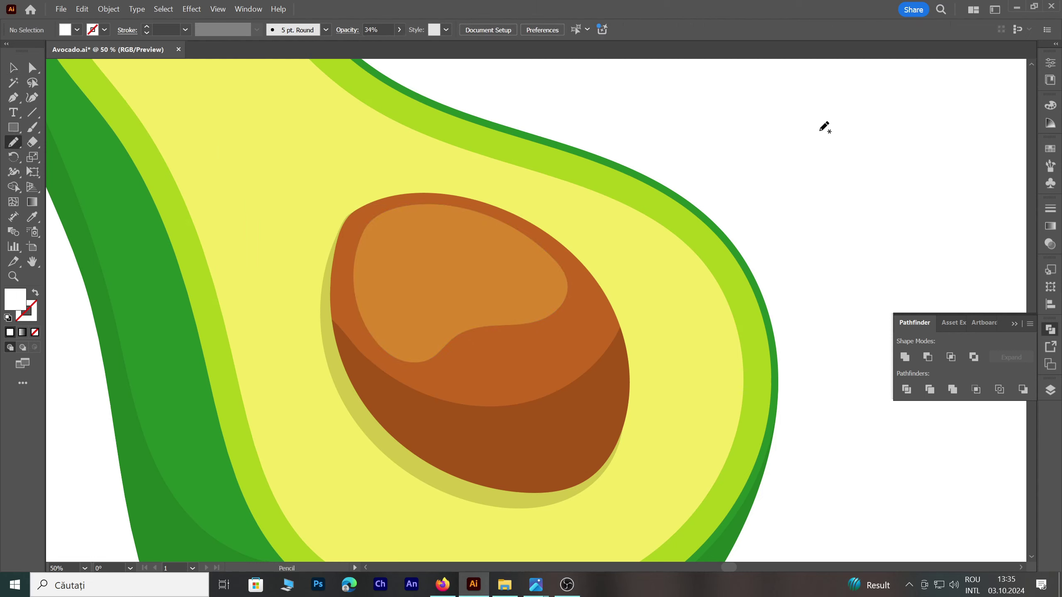
mouse_move(364, 265)
left_mouse_down()
mouse_move(460, 233)
mouse_move(375, 237)
left_mouse_up()
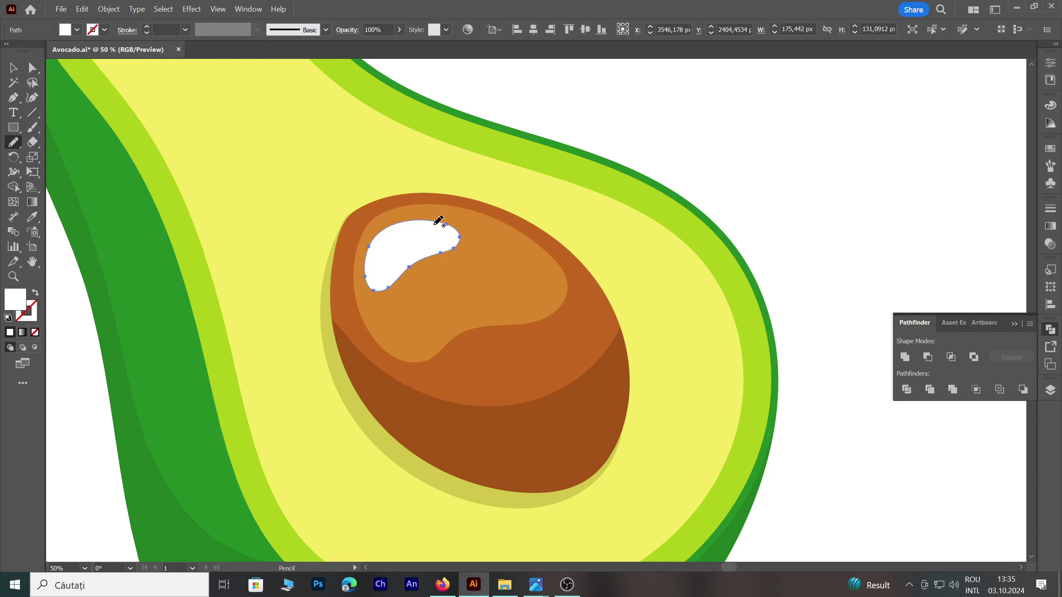
left_click(400, 30)
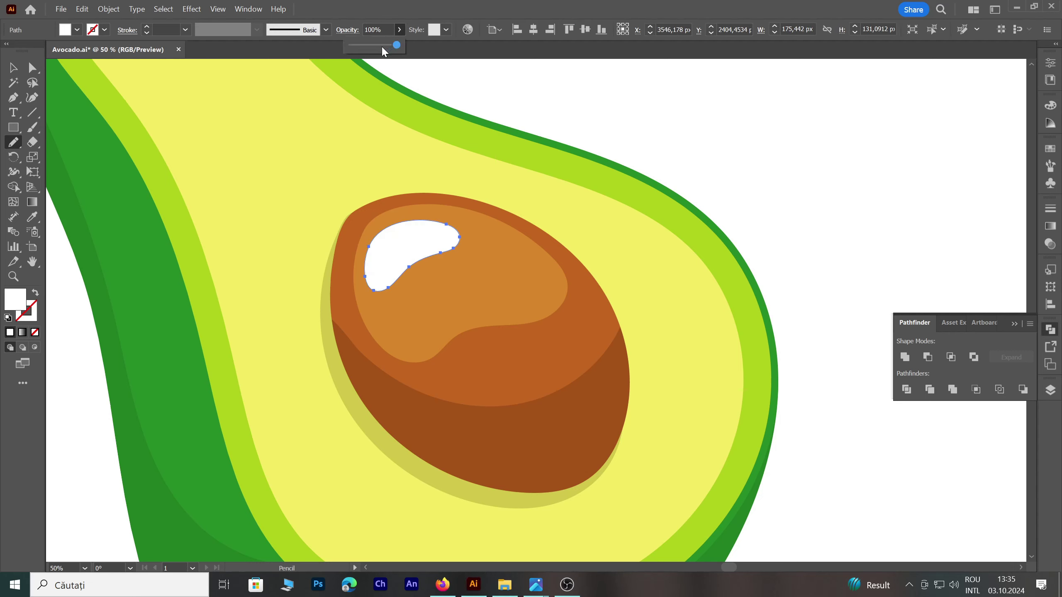
left_click_drag(379, 44, 371, 46)
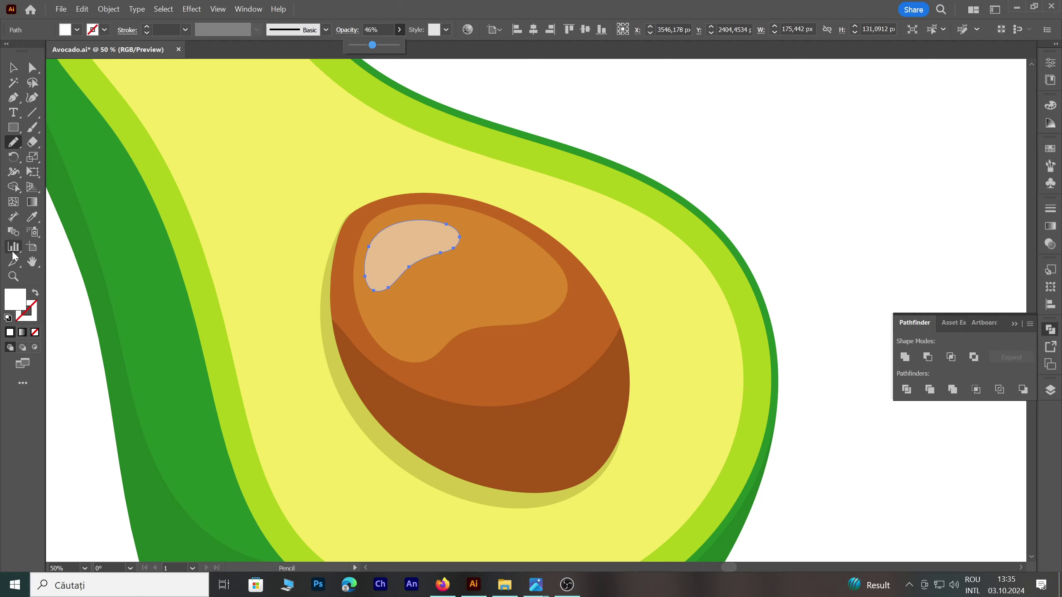
left_click(32, 217)
left_click(469, 297)
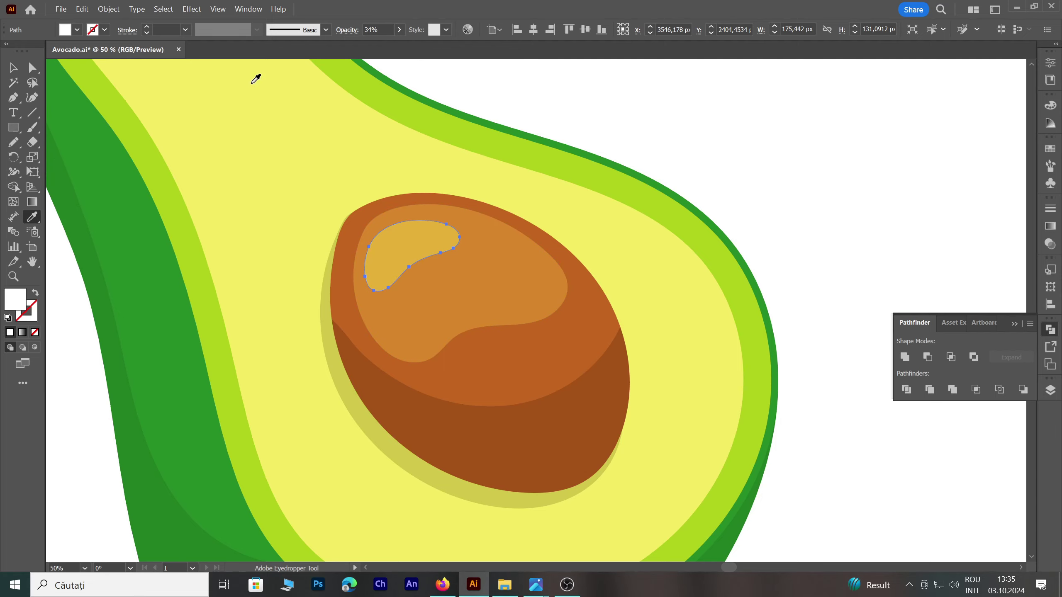
key("v")
left_click(667, 133)
scroll(652, 168, "down", 3, "alt")
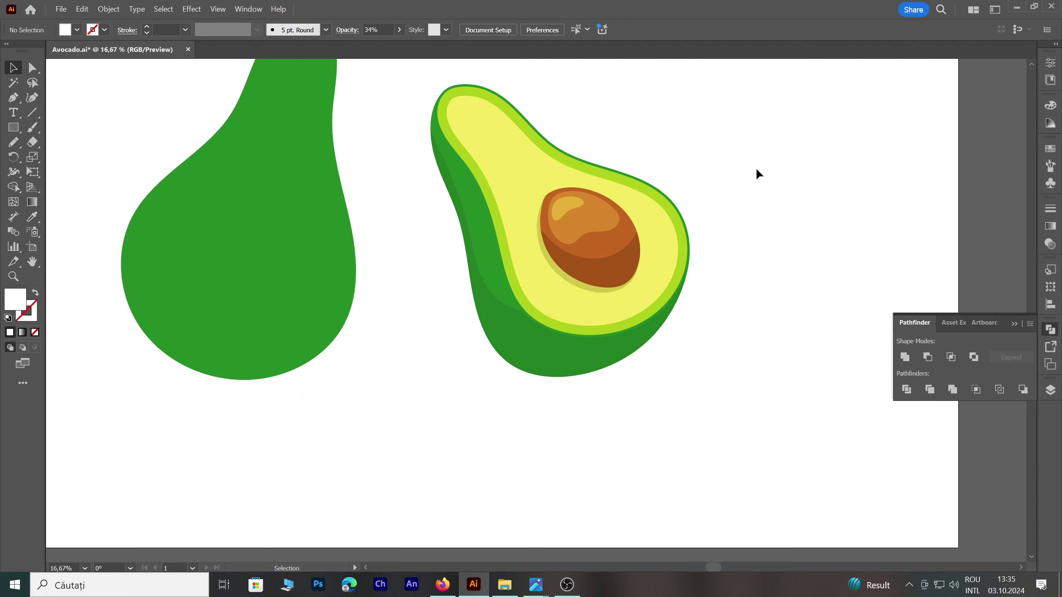
left_click_drag(757, 170, 714, 221)
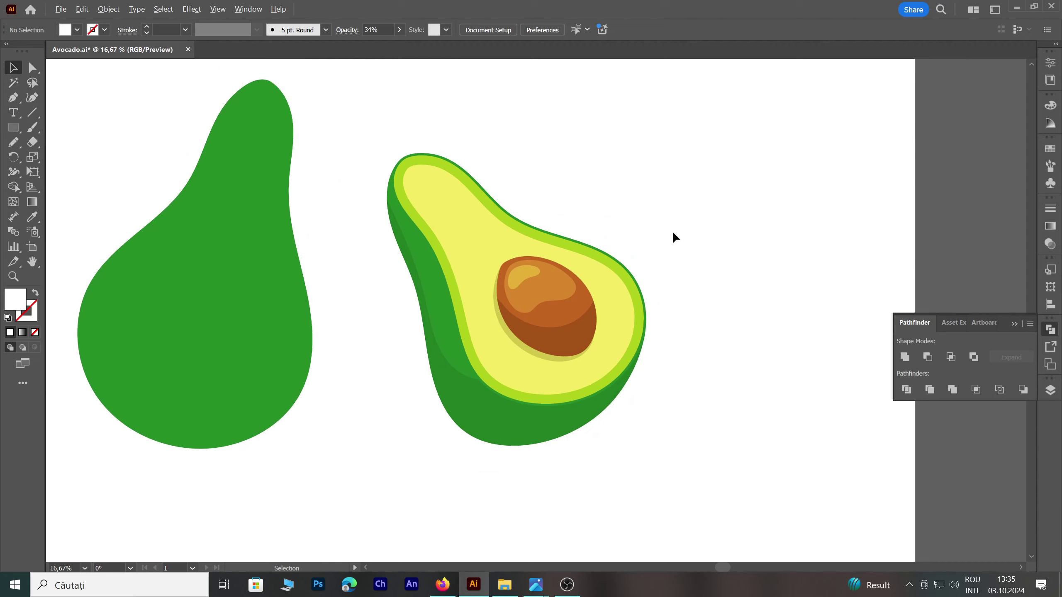
scroll(673, 234, "up", 1, "alt")
scroll(673, 232, "down", 2, "alt")
scroll(674, 230, "down", 1, "alt")
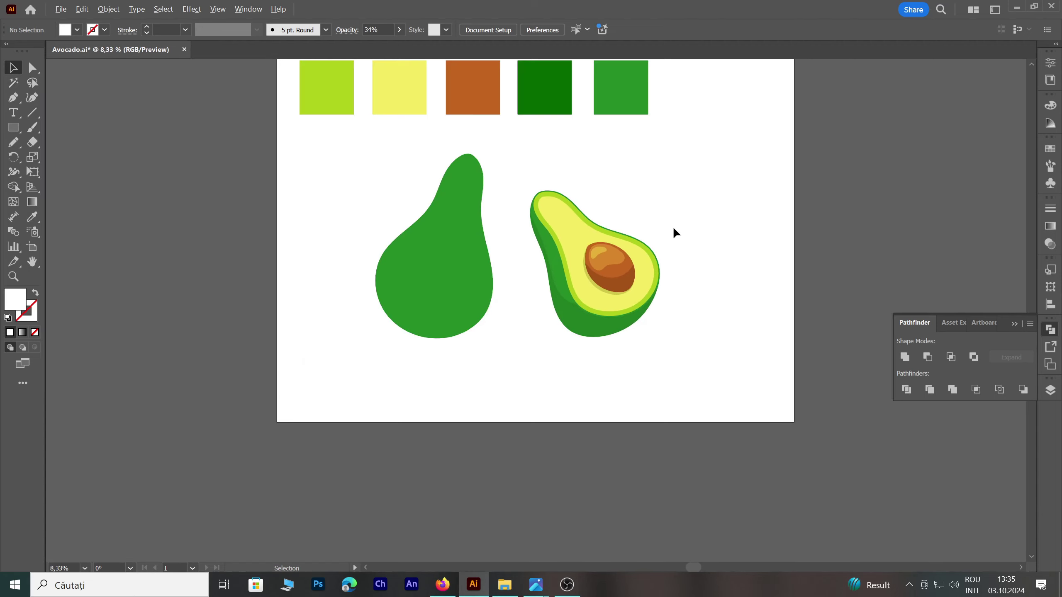
scroll(674, 231, "up", 1, "alt")
scroll(674, 230, "up", 1, "alt")
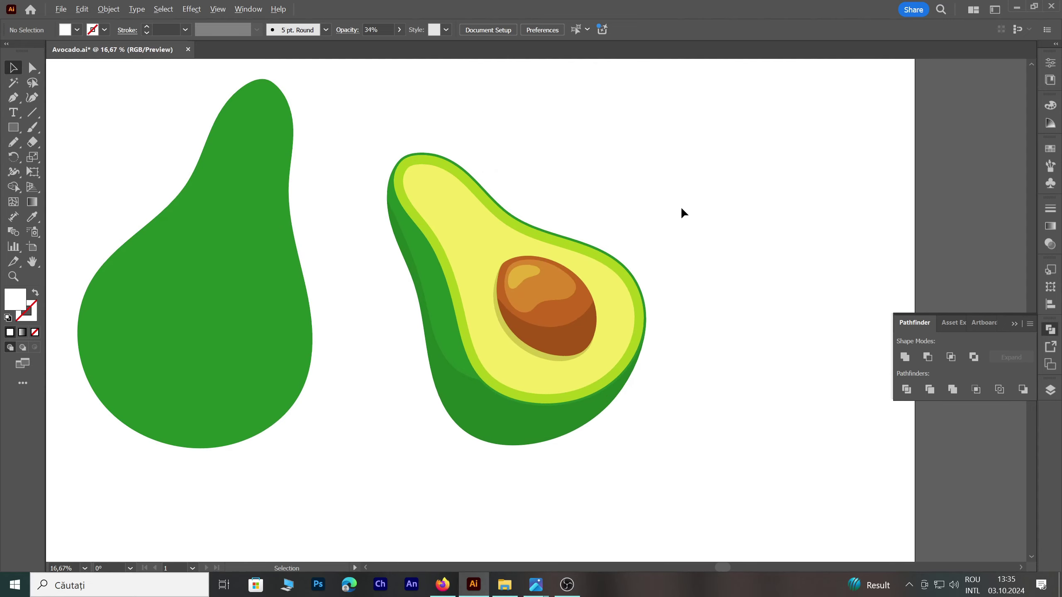
scroll(682, 297, "up", 1, "alt")
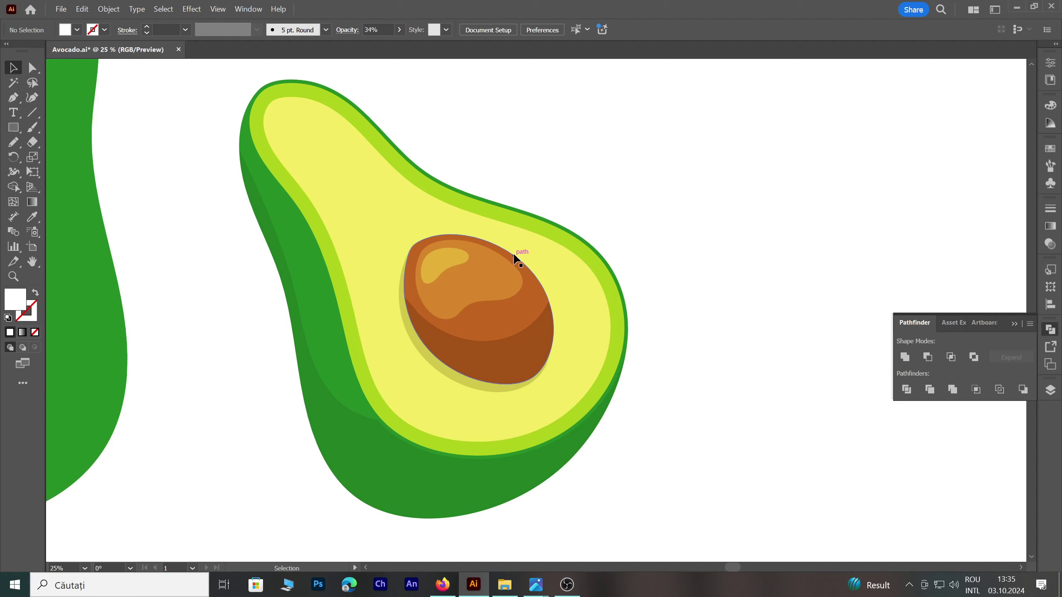
Pencil a dark translucent shading shape around the pit's bottom edge and clip it to the pit
scroll(521, 256, "up", 1, "alt")
scroll(526, 272, "up", 1, "alt")
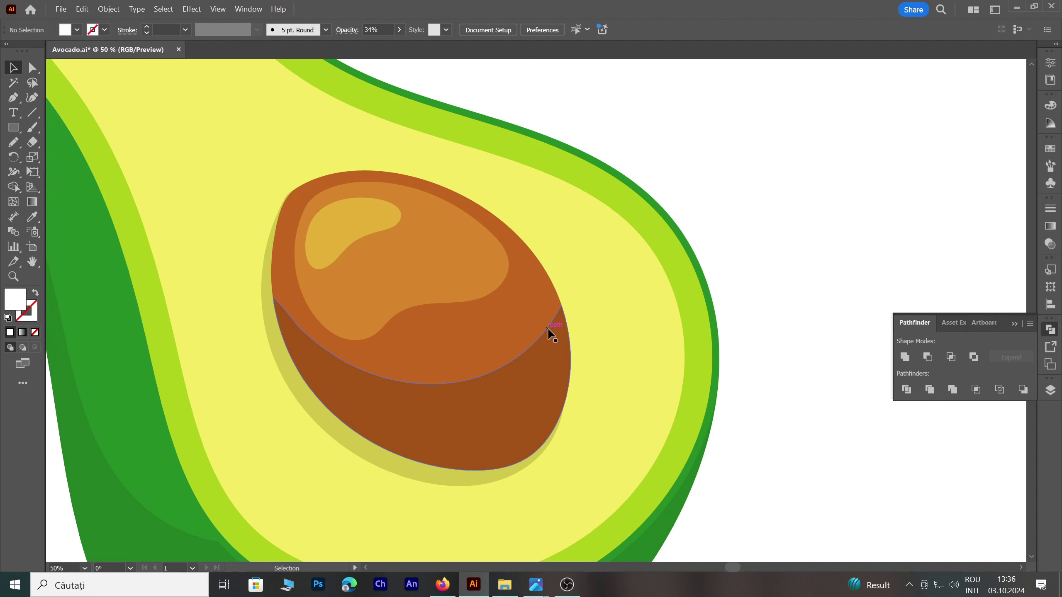
key("n")
left_click_drag(319, 372, 557, 411)
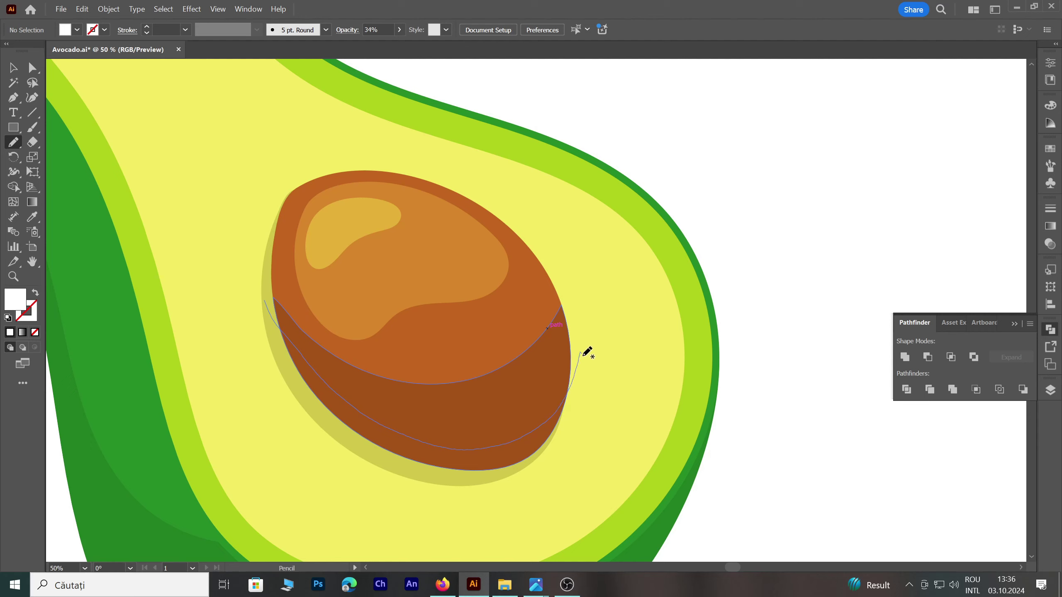
left_click_drag(587, 352, 262, 301)
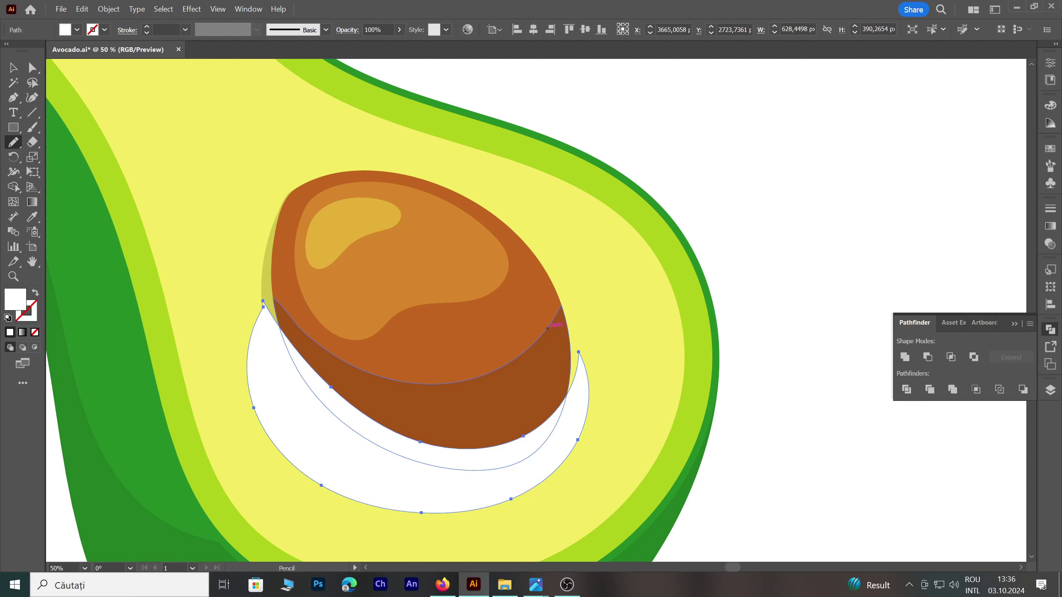
key("i")
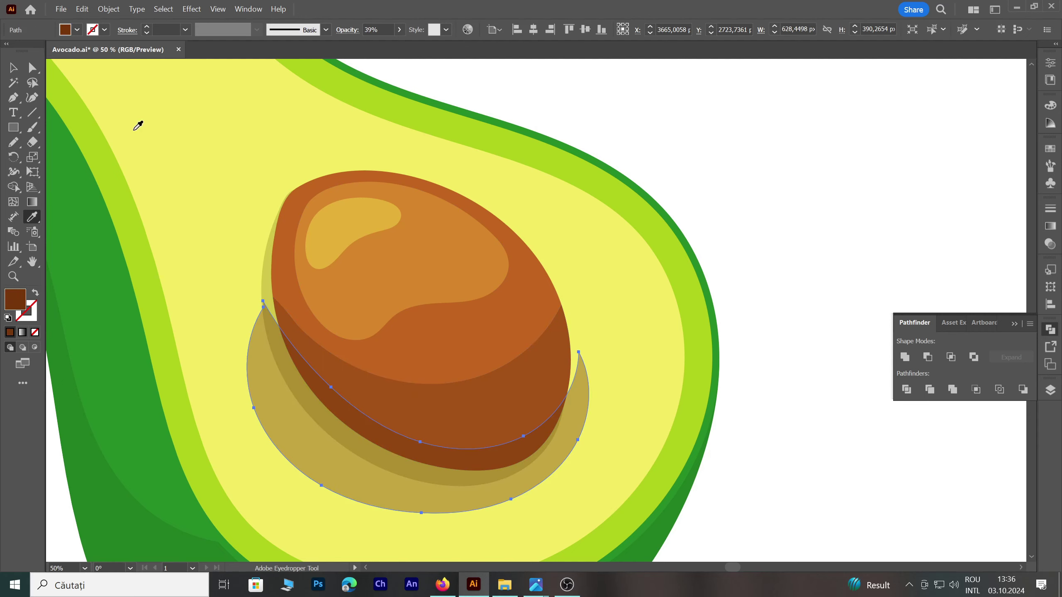
left_click(13, 67)
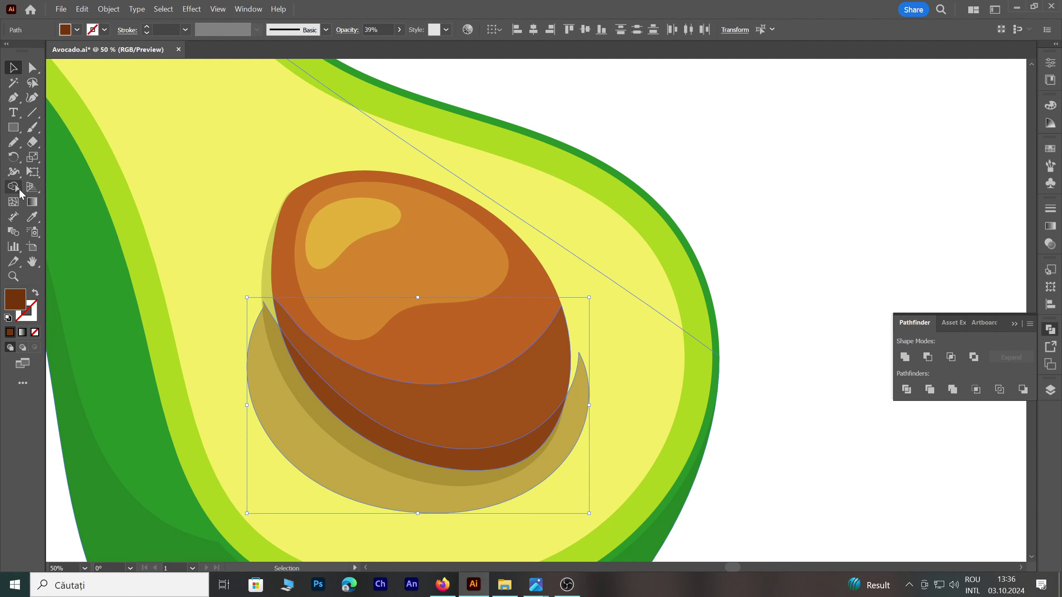
key("ctrl+z")
key("ctrl+minus")
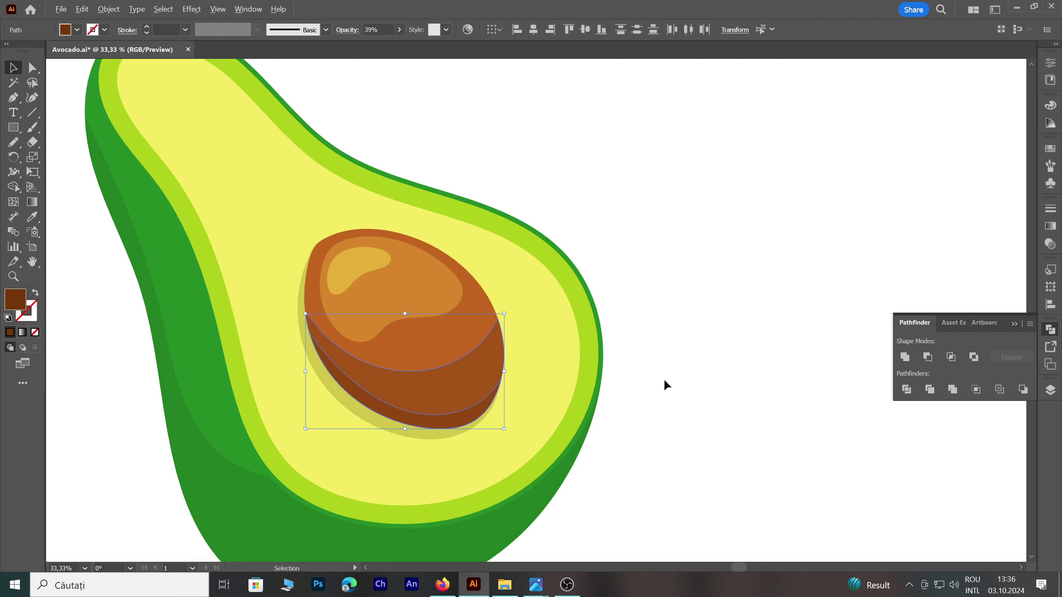
left_click(695, 310)
left_click_drag(657, 240, 615, 176)
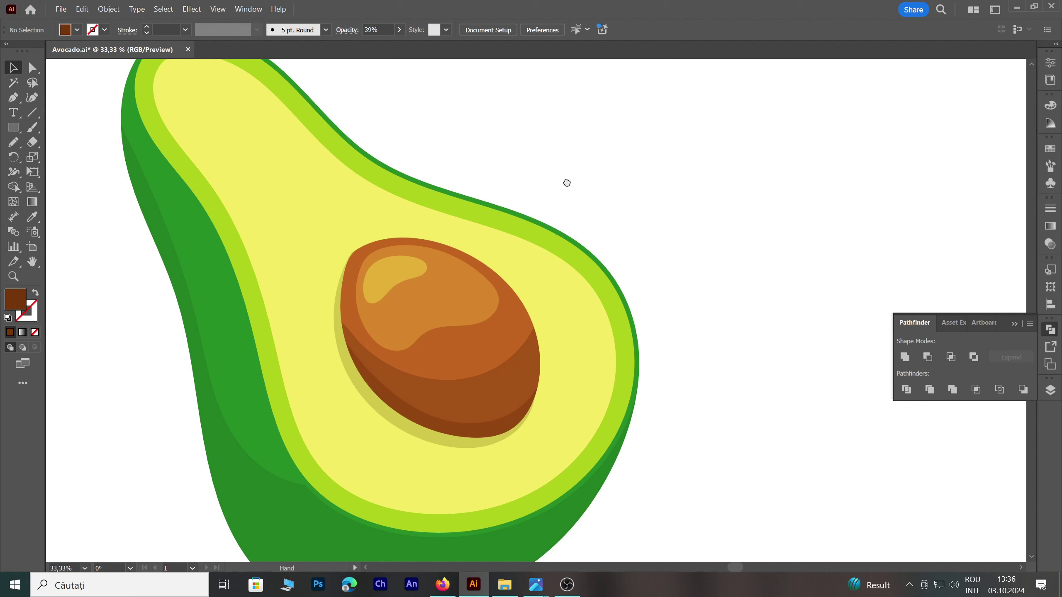
Pencil a long highlight streak in the upper flesh and sample the translucent pit highlight onto it
left_click_drag(568, 181, 581, 225)
key("n")
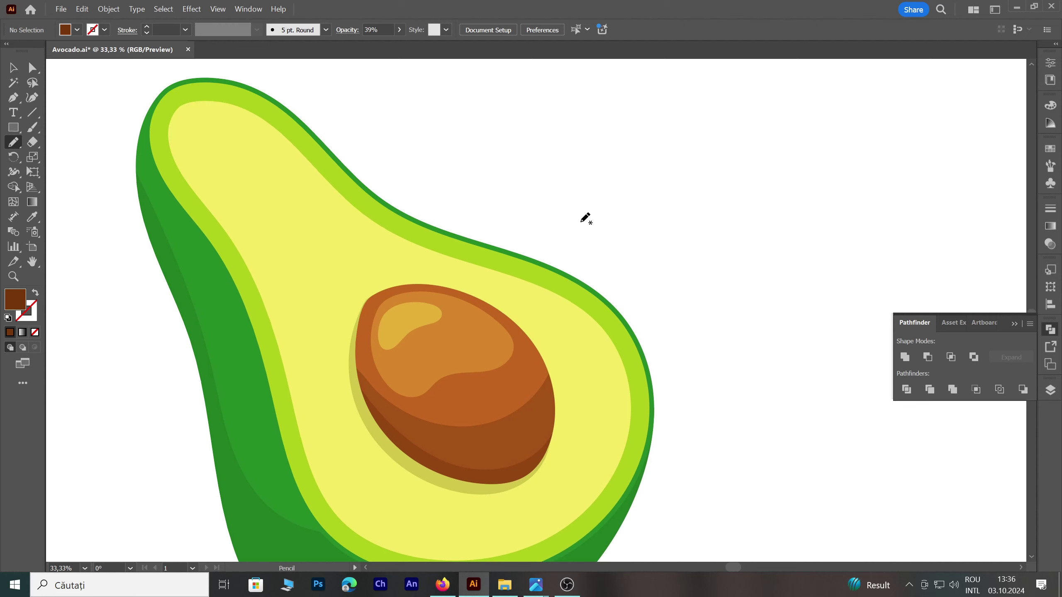
mouse_move(202, 175)
left_mouse_down()
mouse_move(253, 241)
mouse_move(280, 214)
mouse_move(230, 134)
mouse_move(193, 144)
left_mouse_up()
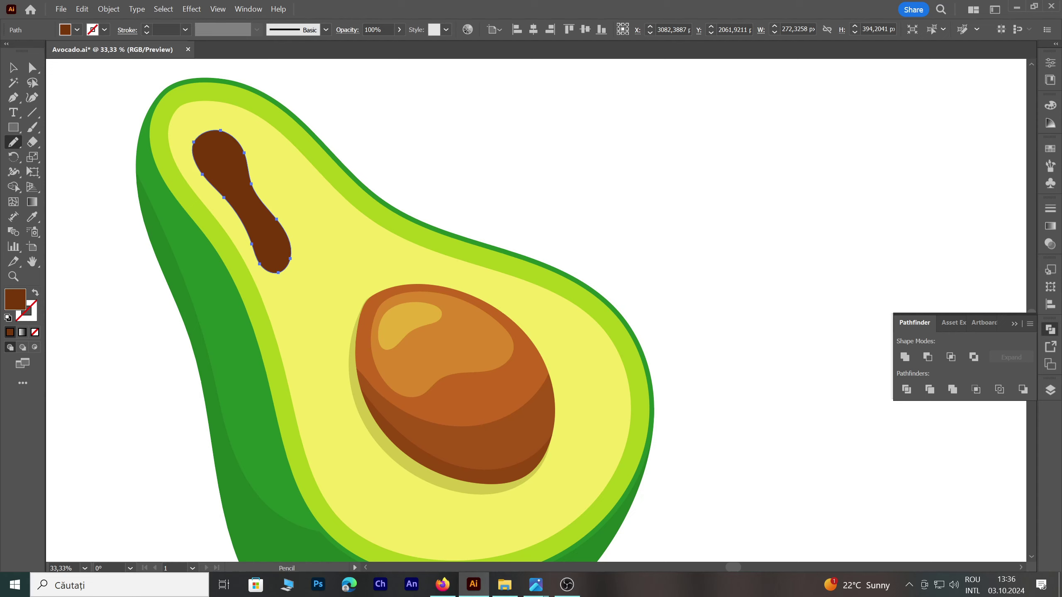
key("i")
left_click(492, 354)
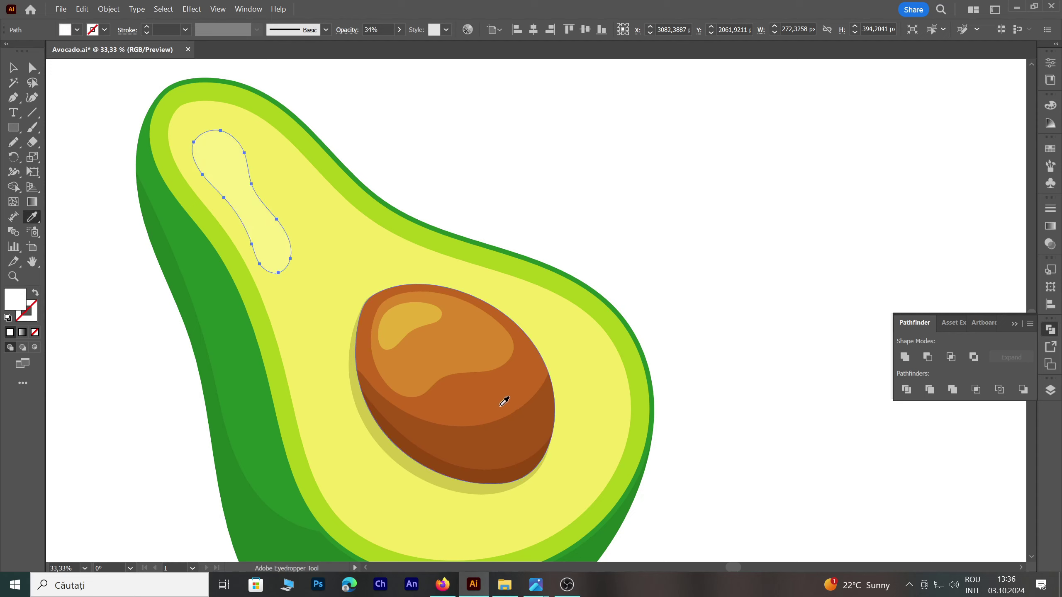
key("v")
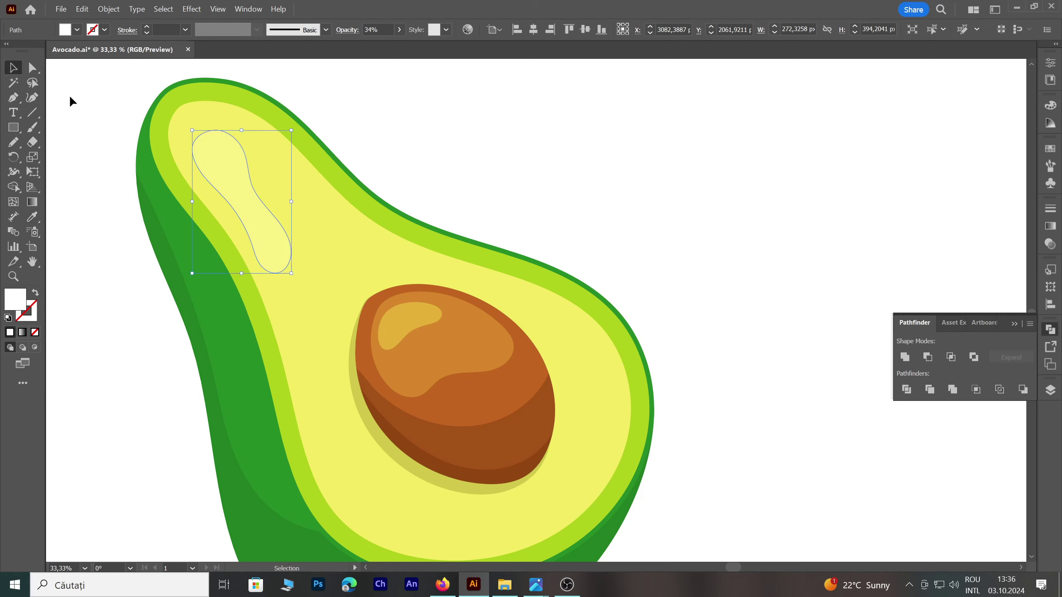
left_click(72, 99)
Add a pale translucent highlight along the lower inner flesh by sampling the existing highlight
key("n")
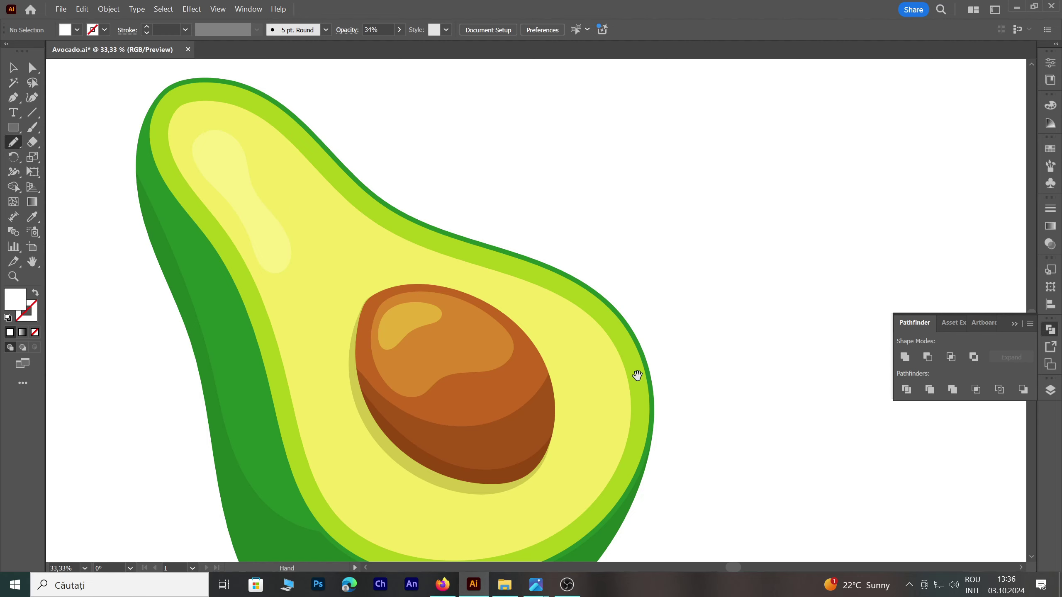
mouse_move(637, 376)
left_mouse_down()
mouse_move(632, 325)
mouse_move(629, 380)
left_mouse_up()
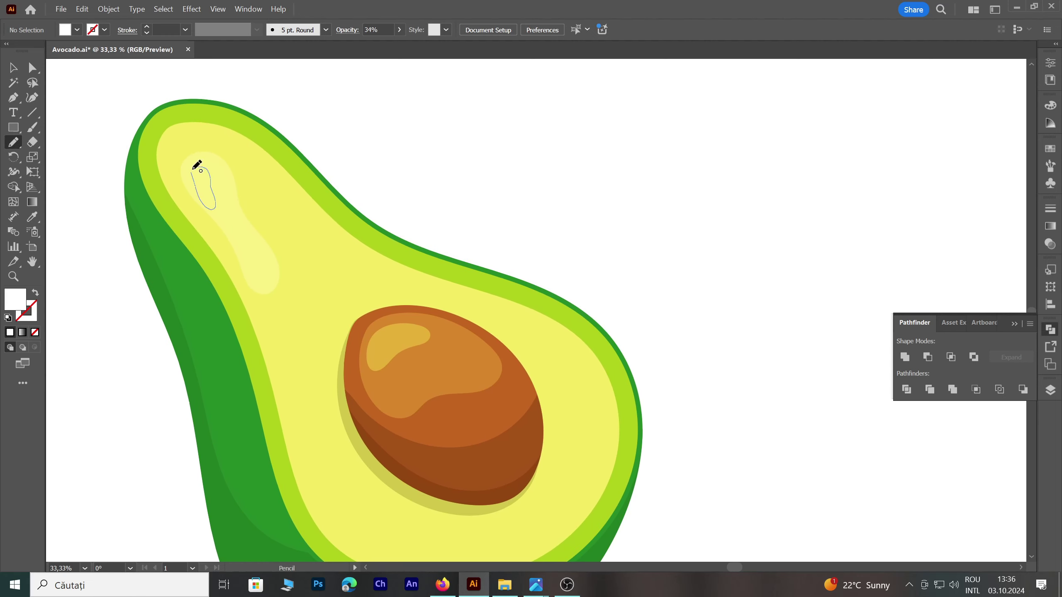
left_click_drag(197, 165, 193, 170)
key("ctrl+z")
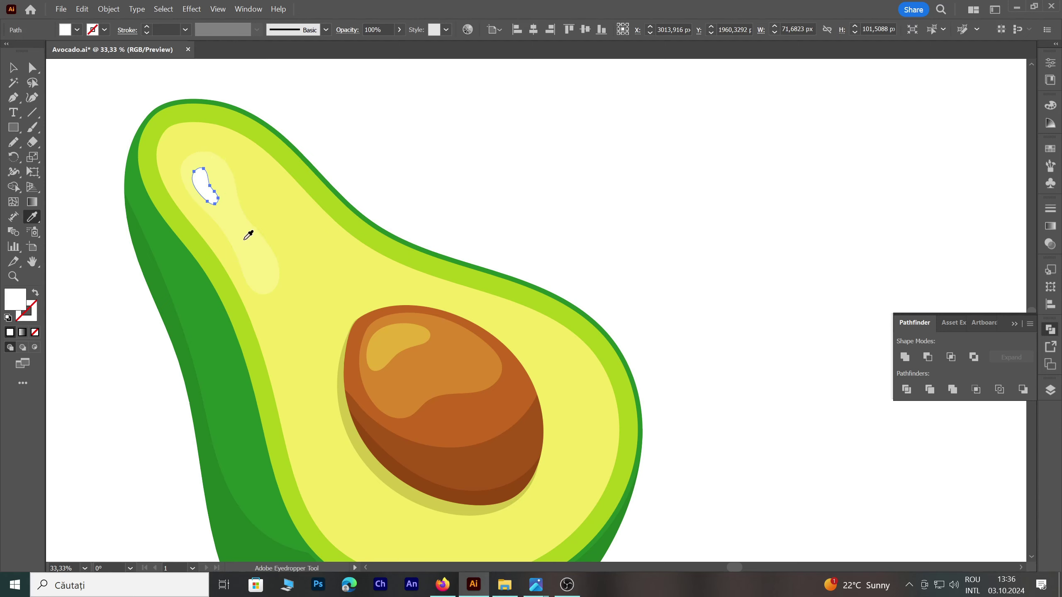
key("3")
key("4")
left_click_drag(678, 465, 634, 328)
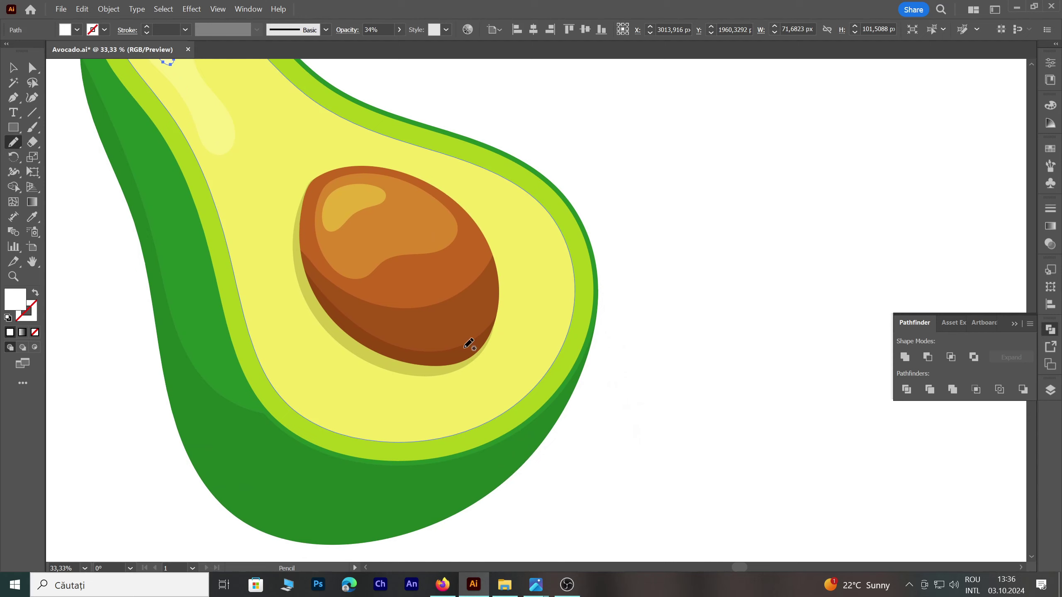
mouse_move(260, 297)
left_mouse_down()
mouse_move(456, 404)
mouse_move(353, 393)
mouse_move(269, 287)
left_mouse_up()
mouse_move(493, 213)
left_mouse_down()
mouse_move(552, 317)
mouse_move(527, 351)
left_mouse_up()
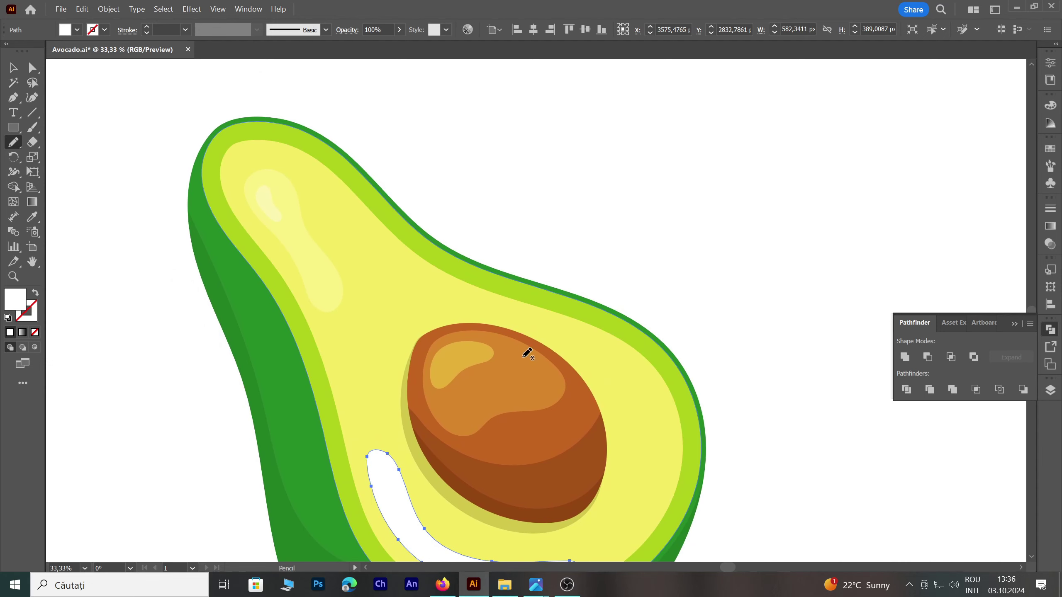
key("i")
left_click(304, 253)
scroll(648, 327, "down", 5)
scroll(634, 313, "down", 1)
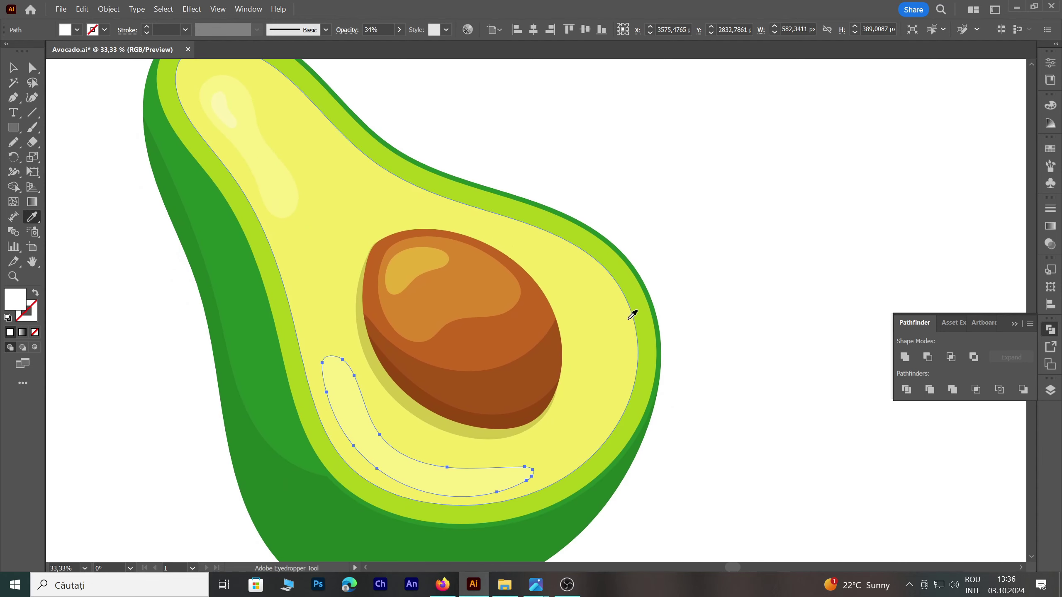
Add a pale translucent crescent highlight to the right of the pit
key("n")
scroll(682, 341, "down", 2)
scroll(547, 239, "right", 2)
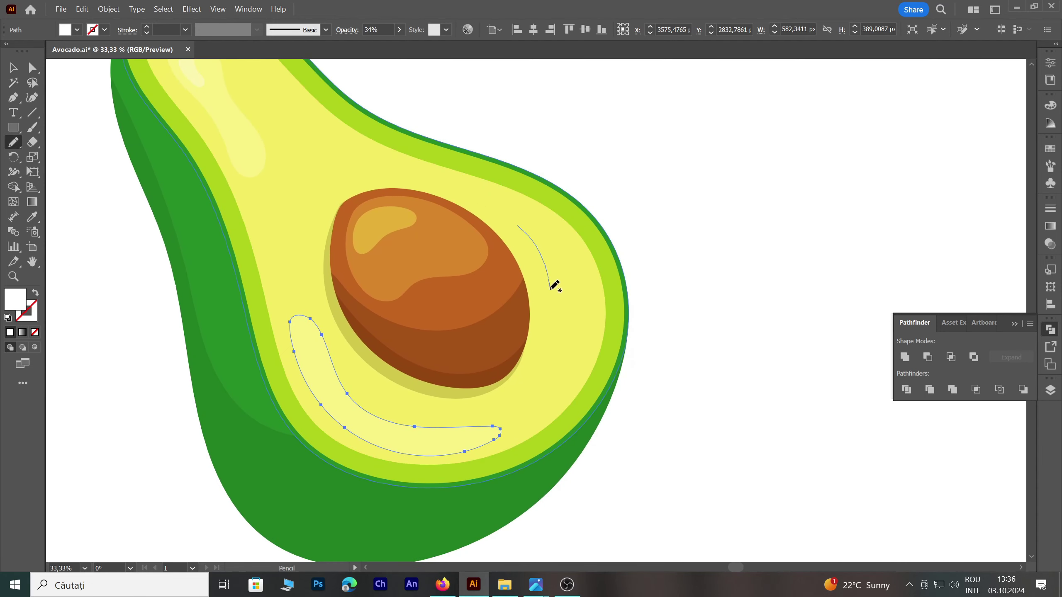
mouse_move(574, 310)
left_mouse_down()
mouse_move(546, 229)
mouse_move(516, 222)
left_mouse_up()
key("i")
left_click(416, 436)
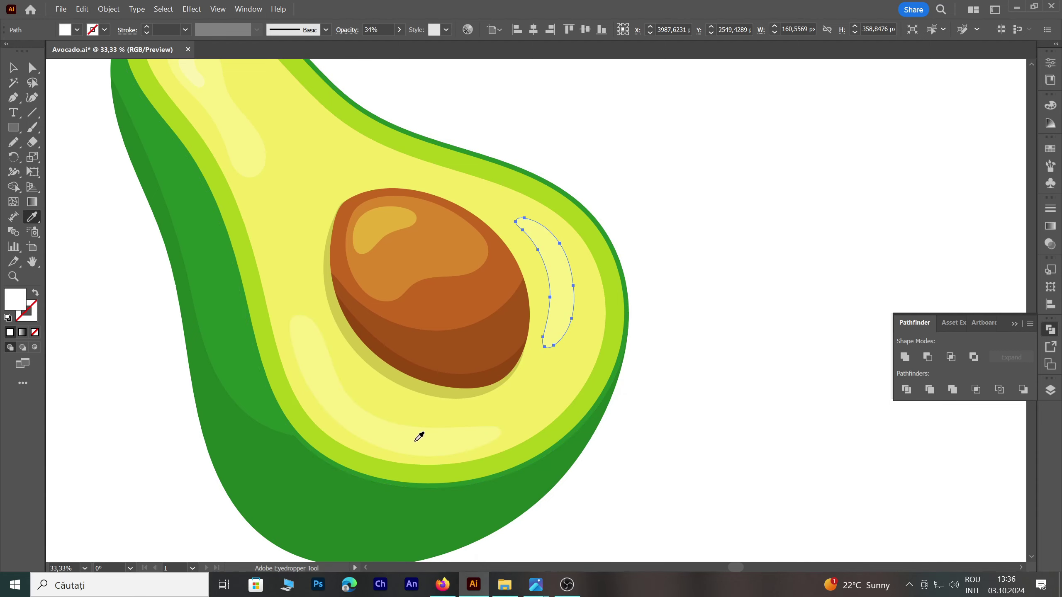
left_click(13, 67)
key("ctrl+shift+a")
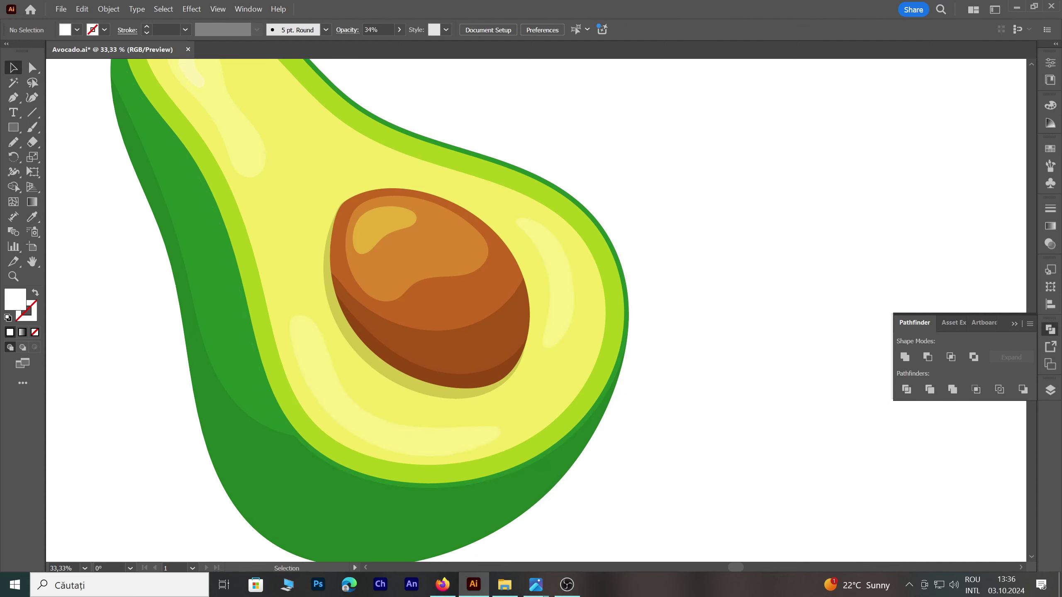
scroll(416, 231, "down", 1)
scroll(424, 247, "down", 2)
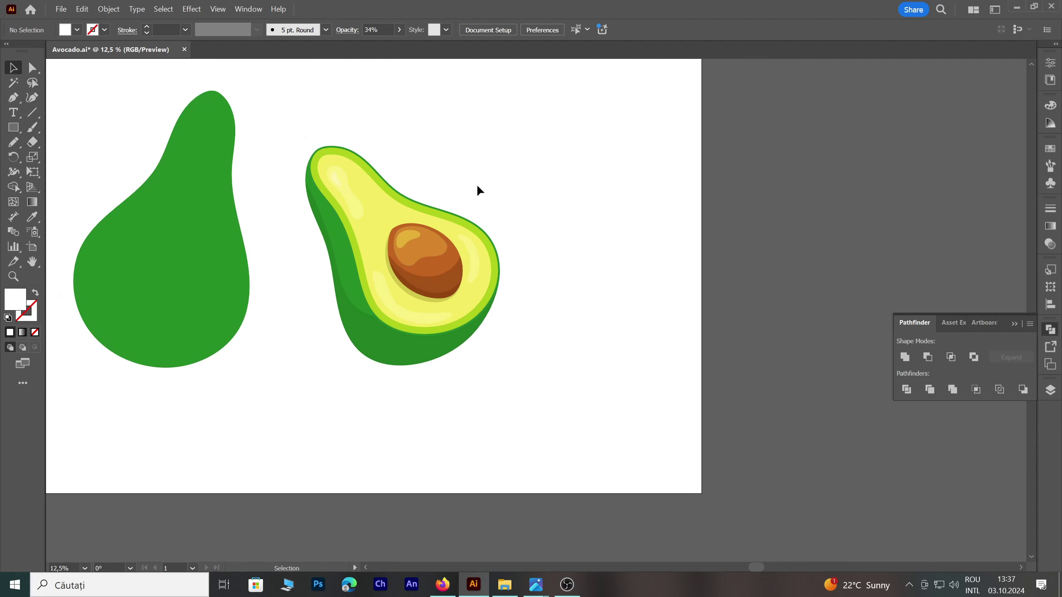
Pencil a small white shine on the pit's golden highlight, redrawing it smaller after an undo
left_click_drag(501, 156, 517, 210)
scroll(463, 251, "up", 1)
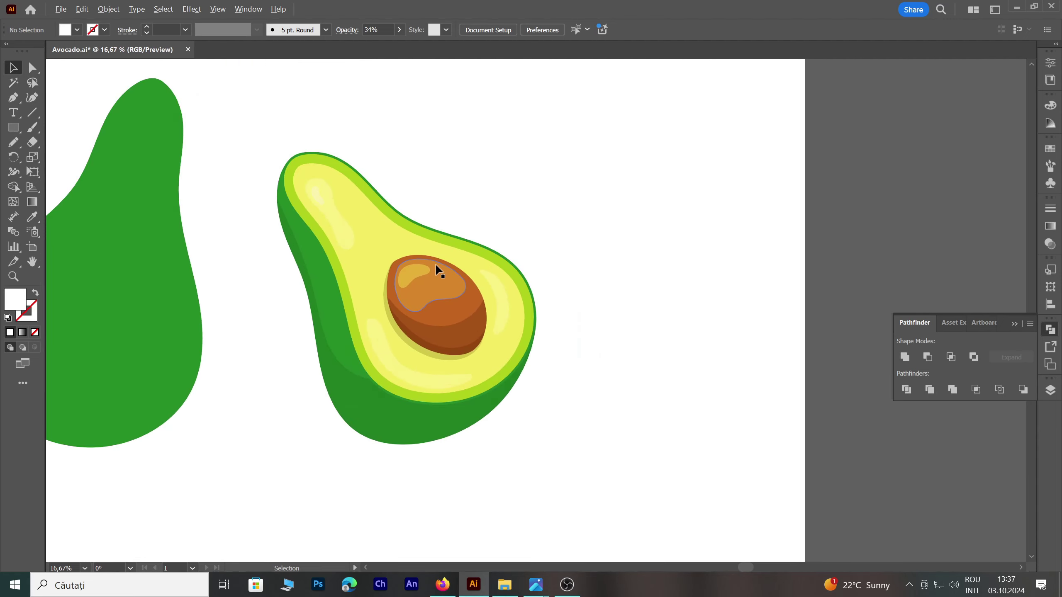
scroll(435, 263, "up", 3)
scroll(362, 282, "up", 2)
key("n")
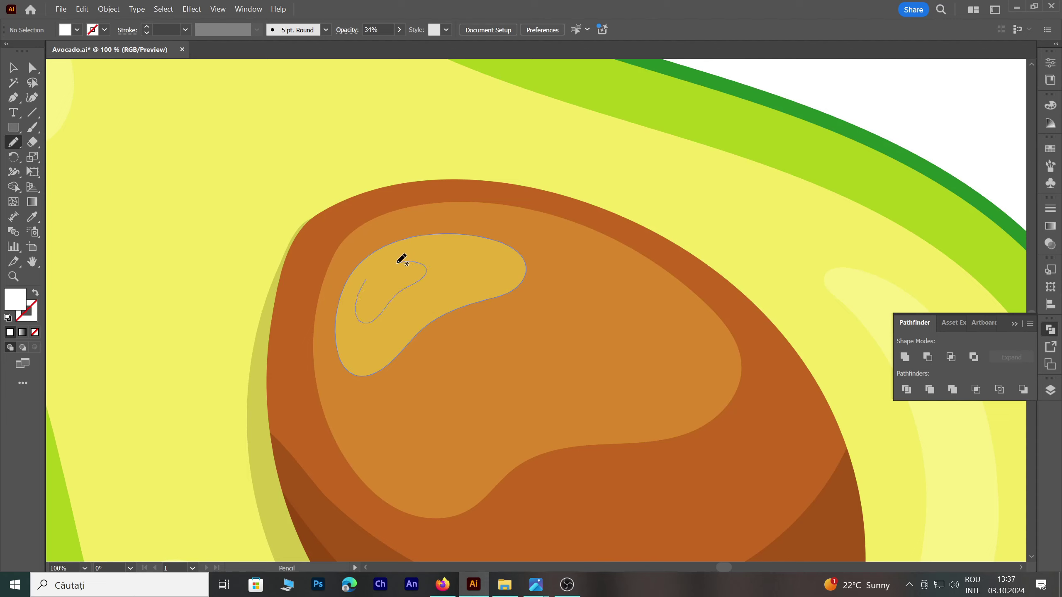
left_click_drag(374, 272, 370, 276)
key("ctrl+z")
left_click_drag(383, 266, 369, 278)
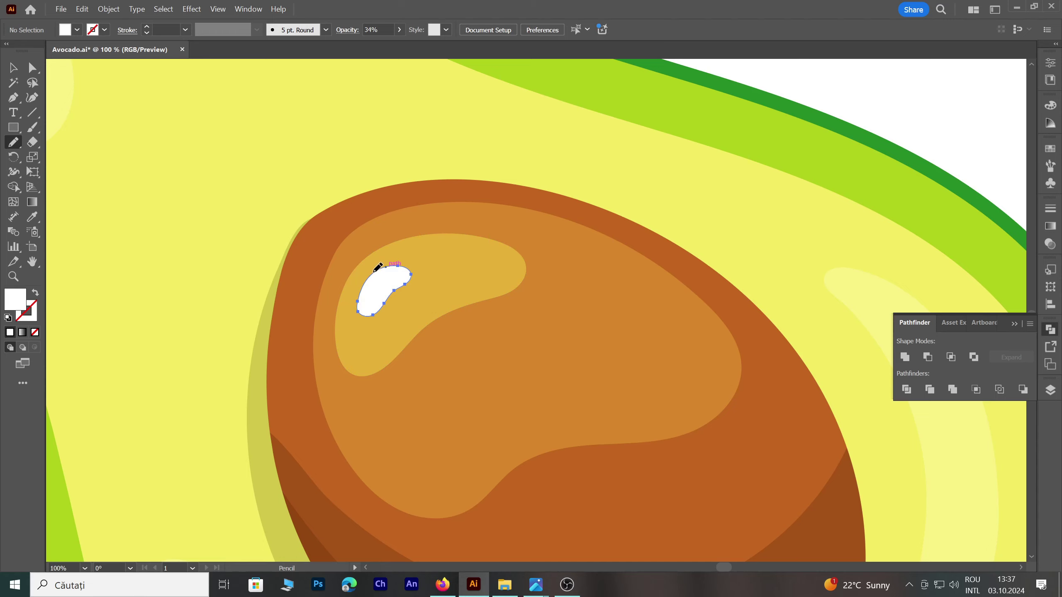
Deselect the shine and zoom out to centre the avocado
scroll(552, 233, "down", 2)
scroll(552, 233, "down", 1)
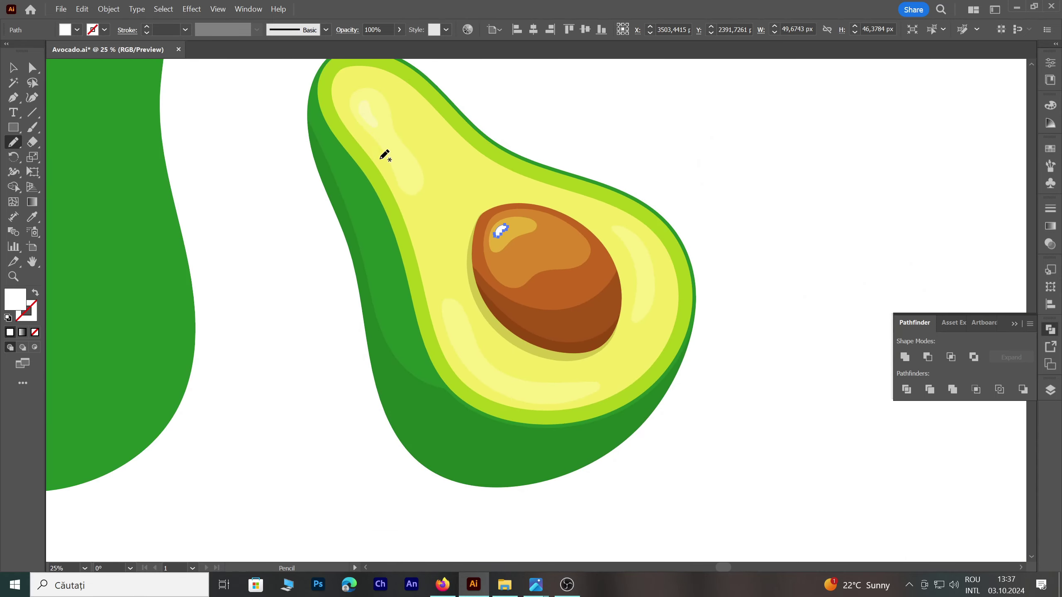
left_click(19, 71)
left_click(269, 271)
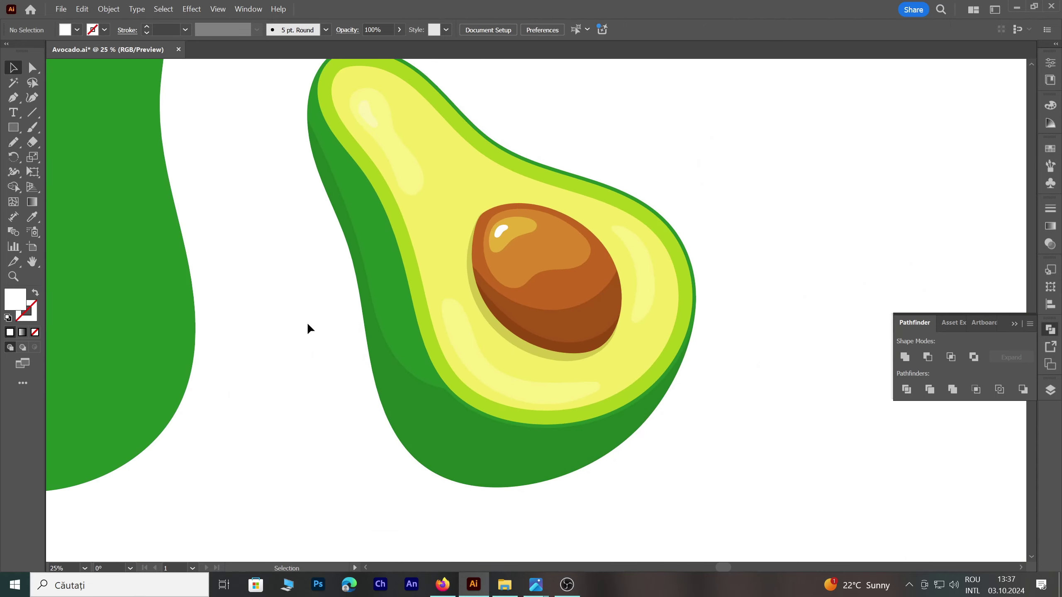
scroll(307, 325, "down", 1)
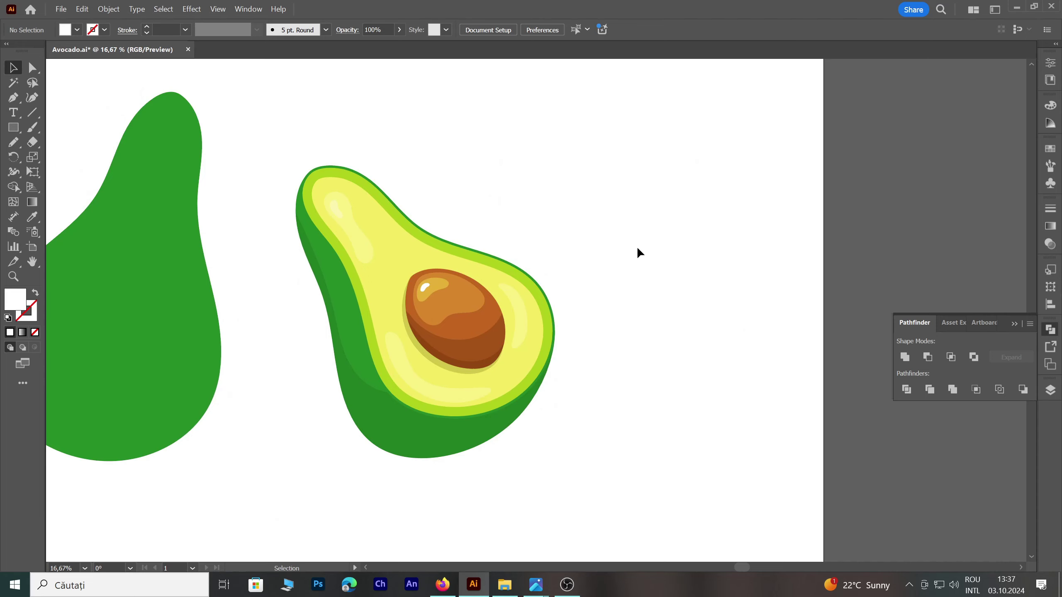
left_click_drag(638, 248, 609, 228)
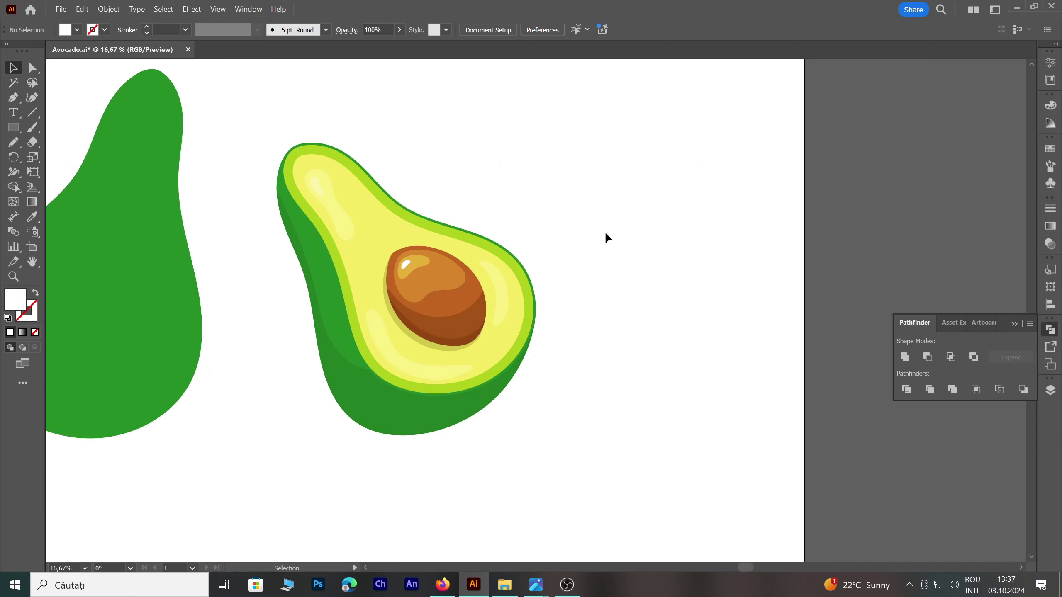
Marquee-select every part of the cut avocado half and group them together
left_click(31, 128)
scroll(439, 219, "up", 1)
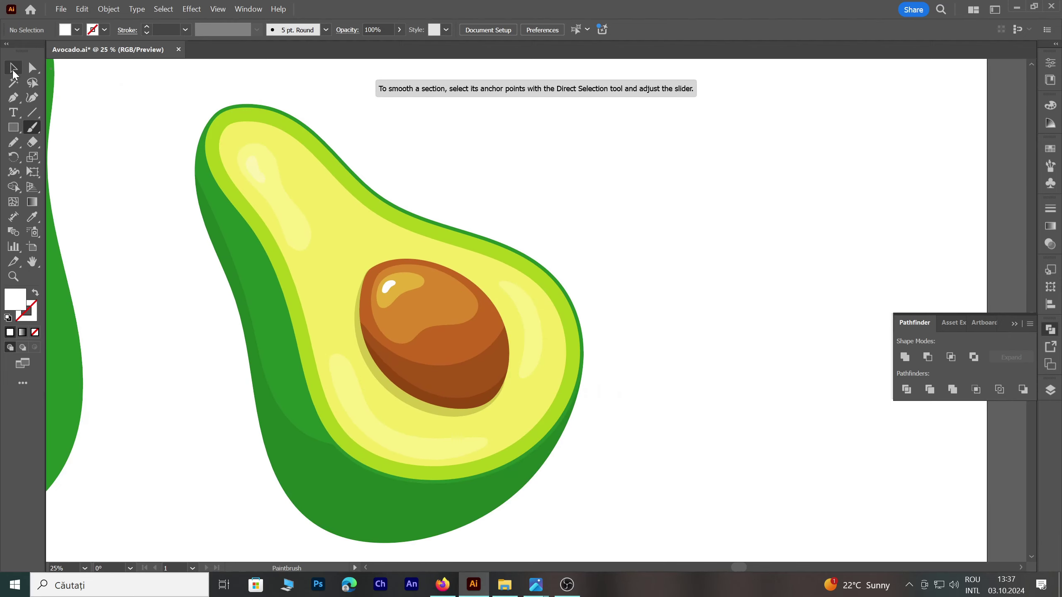
left_click(13, 67)
scroll(268, 190, "down", 1)
left_click_drag(325, 241, 590, 481)
right_click(360, 210)
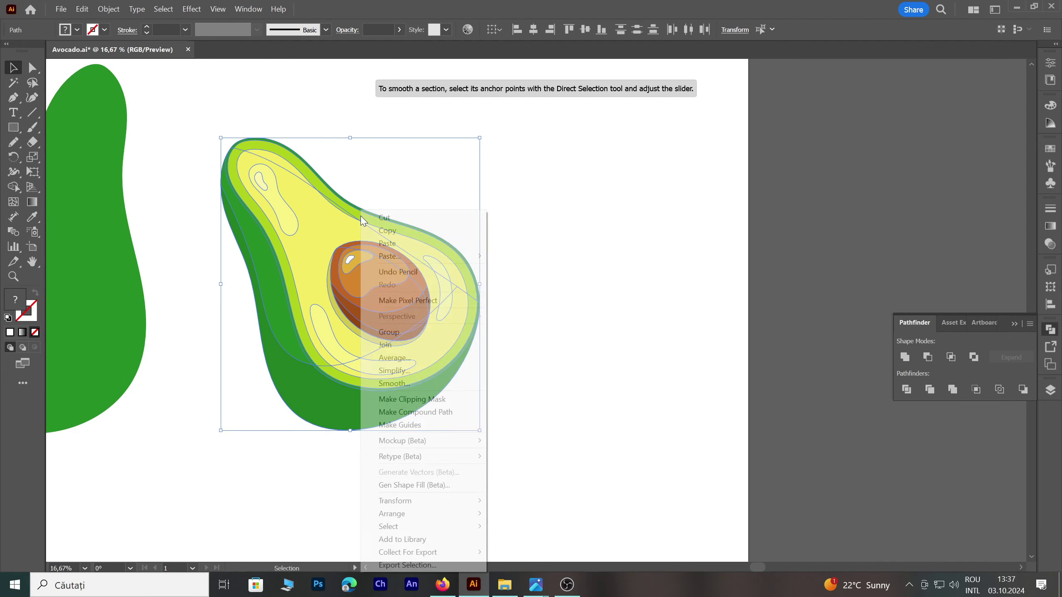
left_click(454, 332)
Deselect, pick the Paintbrush, and set the fill colour to black #000000
key("ctrl+shift+a")
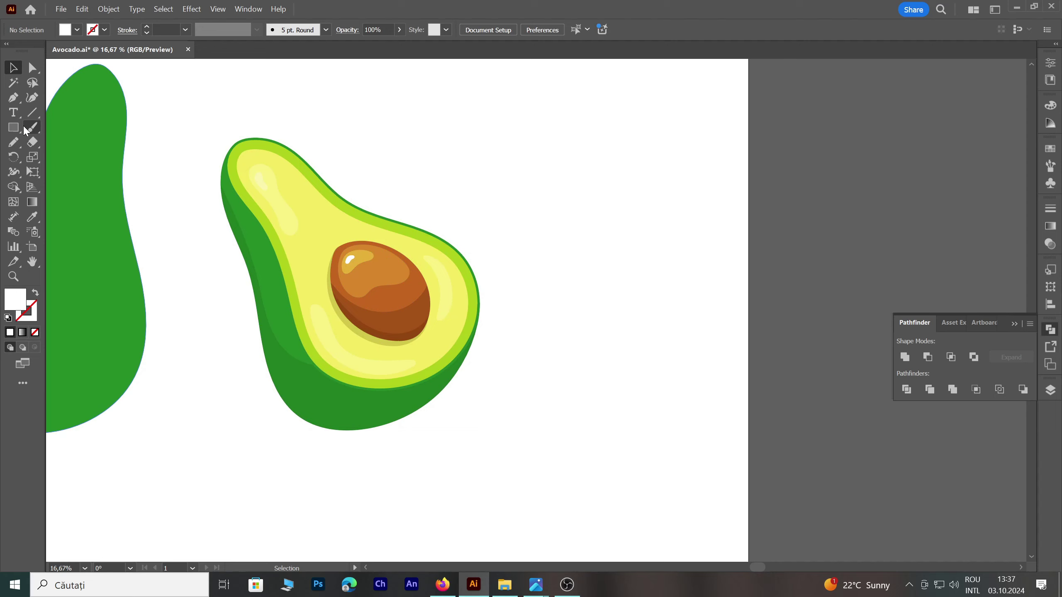
key("b")
key("shift+x")
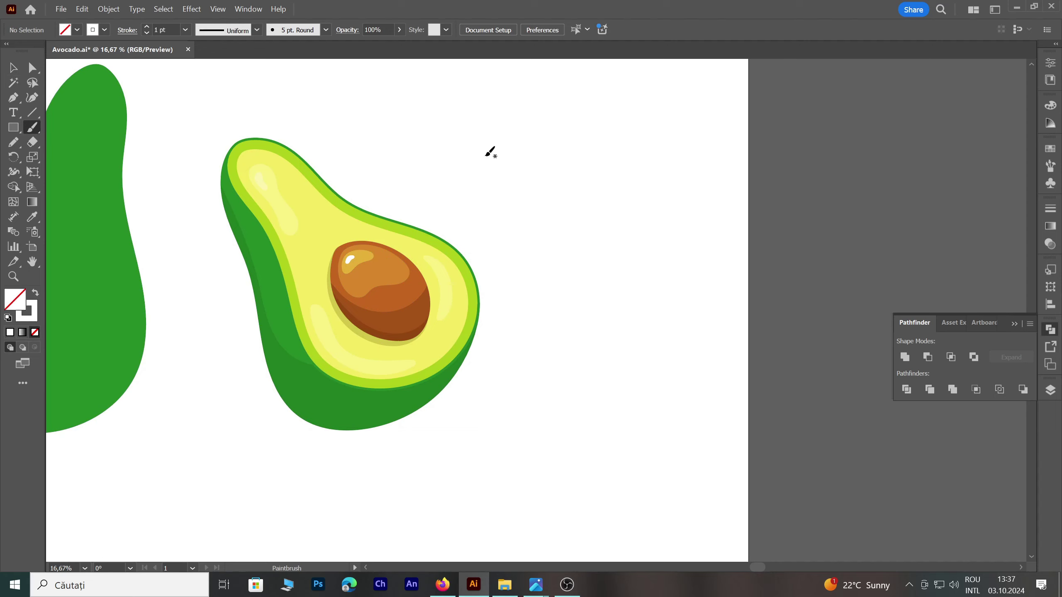
key("shift+x")
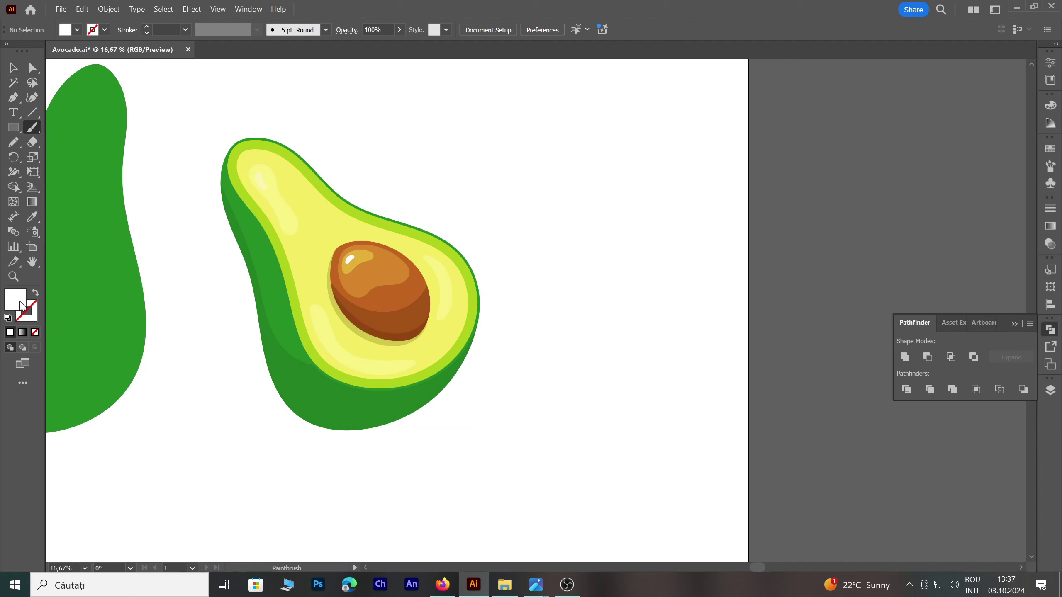
double_click(22, 304)
type("000000")
key("Return")
scroll(309, 287, "up", 2)
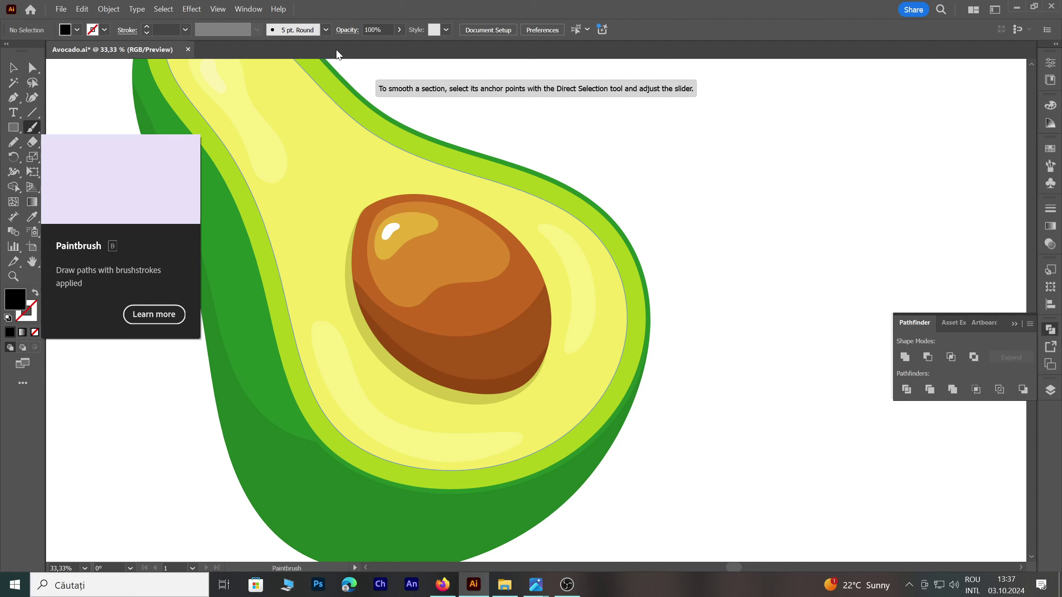
Make black the brush stroke colour and settle on a 3 pt stroke weight
left_click(327, 27)
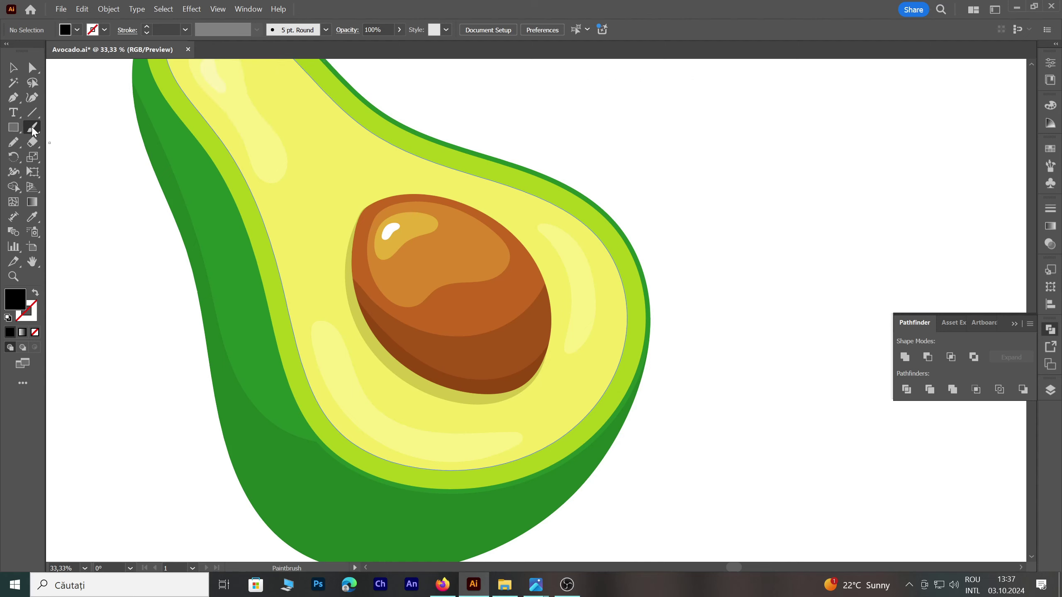
left_click(185, 30)
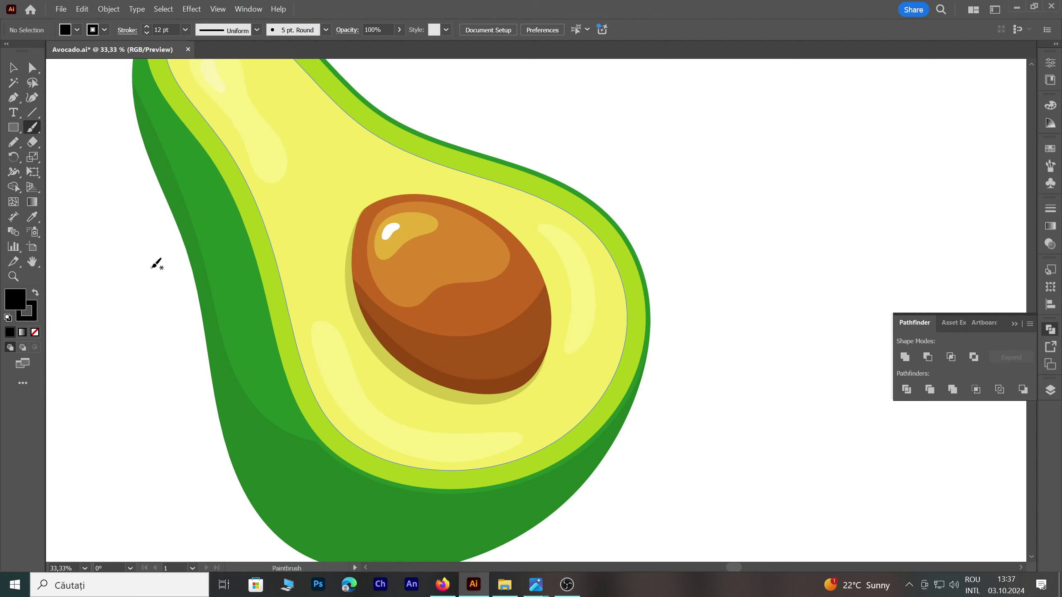
key("shift+x")
left_click(185, 30)
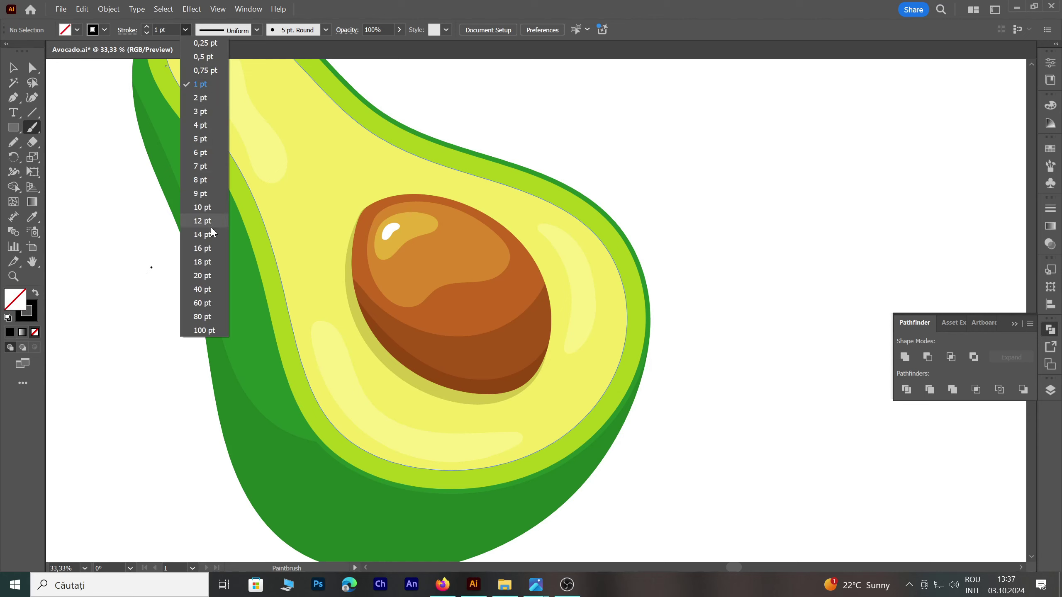
left_click(197, 151)
left_click(185, 29)
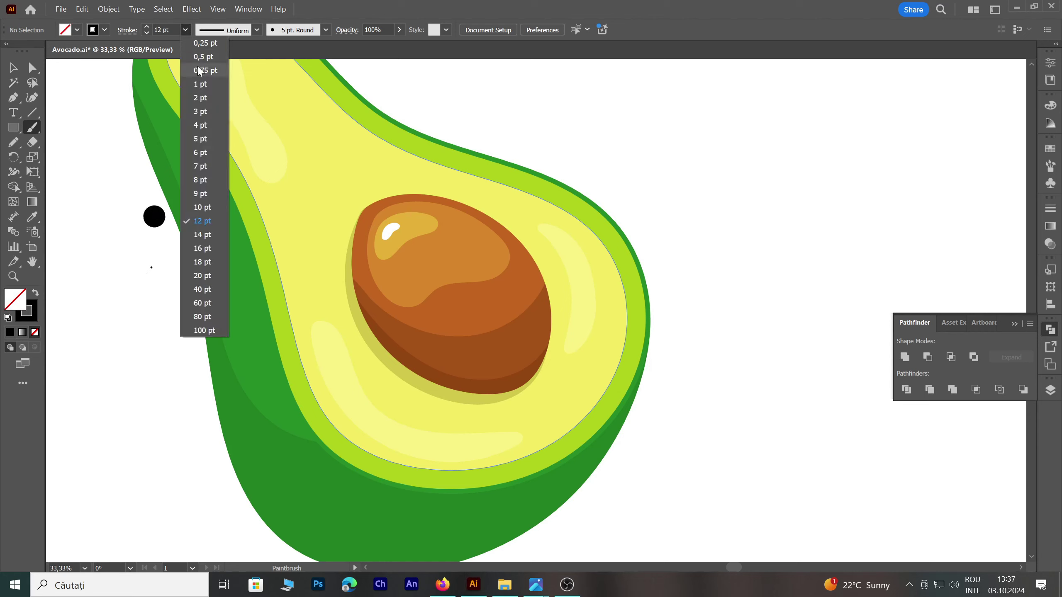
left_click(208, 105)
left_click(185, 29)
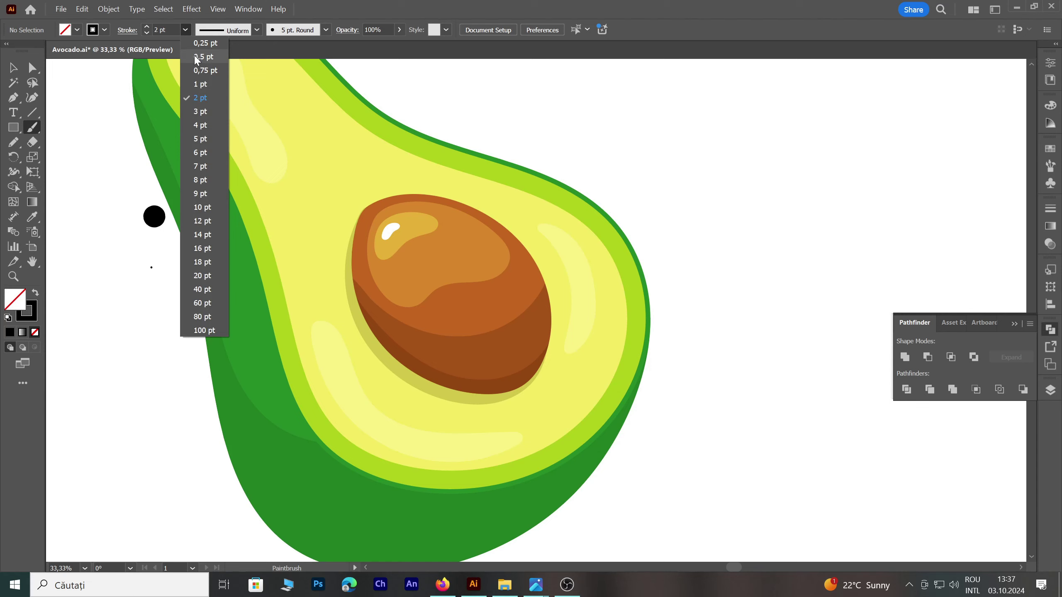
left_click(201, 117)
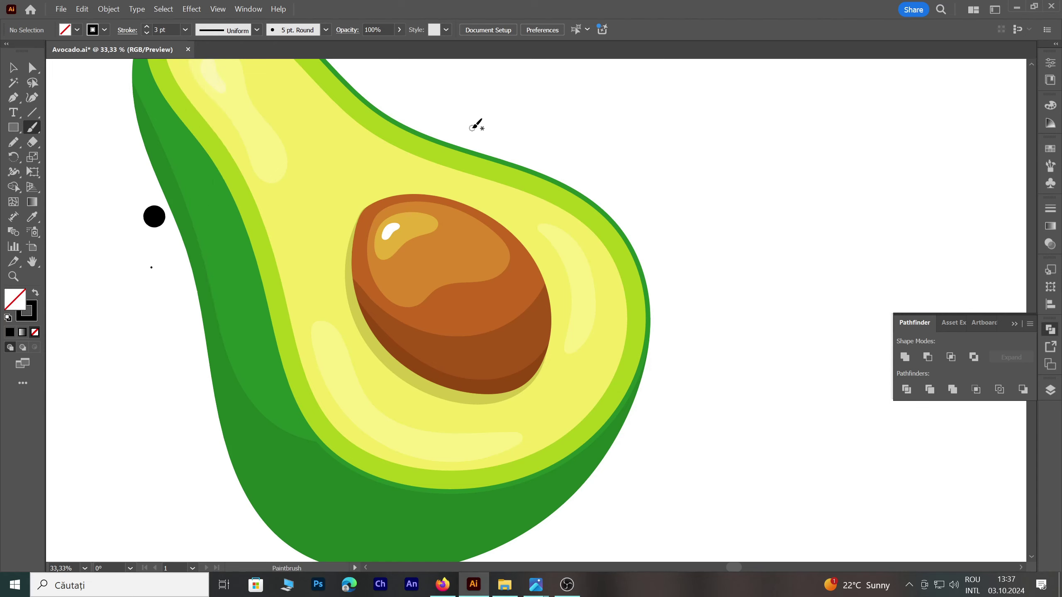
Pan to the avocado's top, paint a test dot, and undo the misplaced dot
key("space")
mouse_move(472, 340)
left_mouse_down()
mouse_move(468, 330)
mouse_move(458, 422)
mouse_move(472, 460)
left_mouse_up()
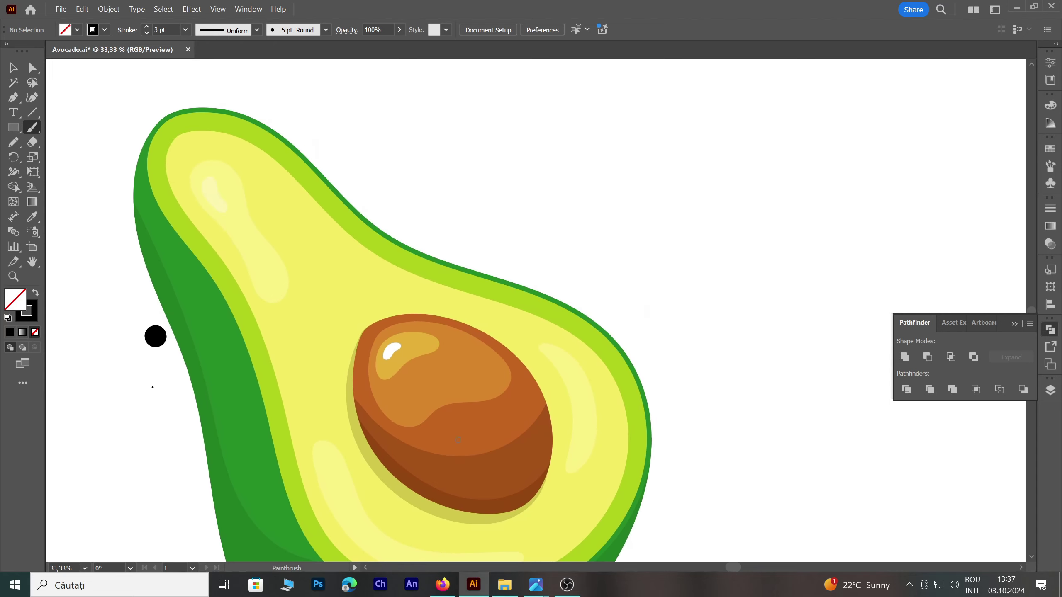
left_click(276, 221)
scroll(585, 377, "down", 2)
key("ctrl+z")
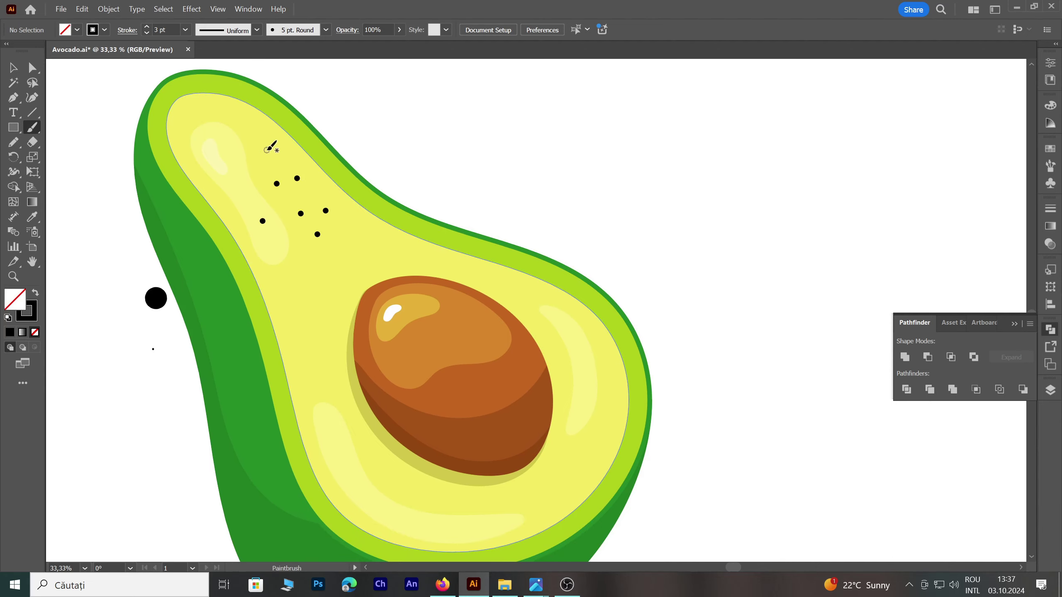
scroll(490, 317, "down", 5)
scroll(583, 325, "down", 2)
scroll(621, 346, "down", 1)
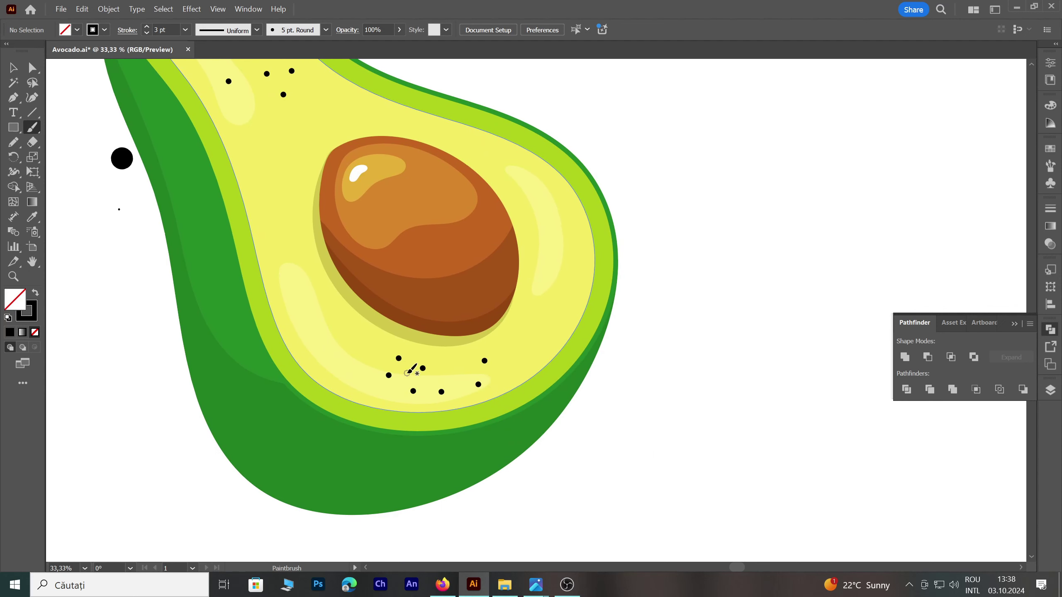
scroll(517, 444, "down", 1)
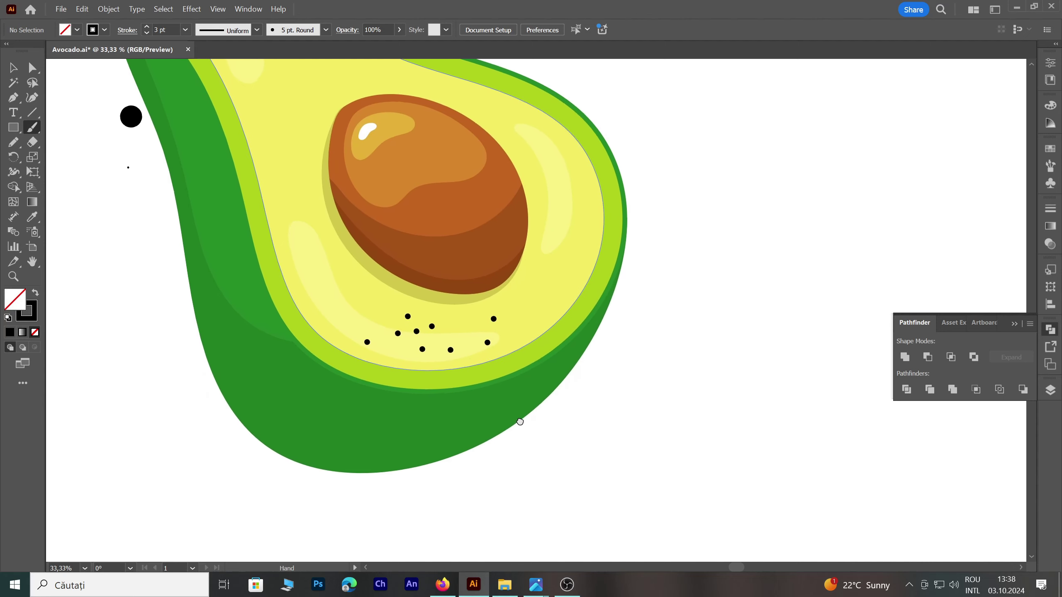
scroll(521, 422, "down", 1)
Dab twelve small black dots across the lower dark green skin
left_click(270, 385)
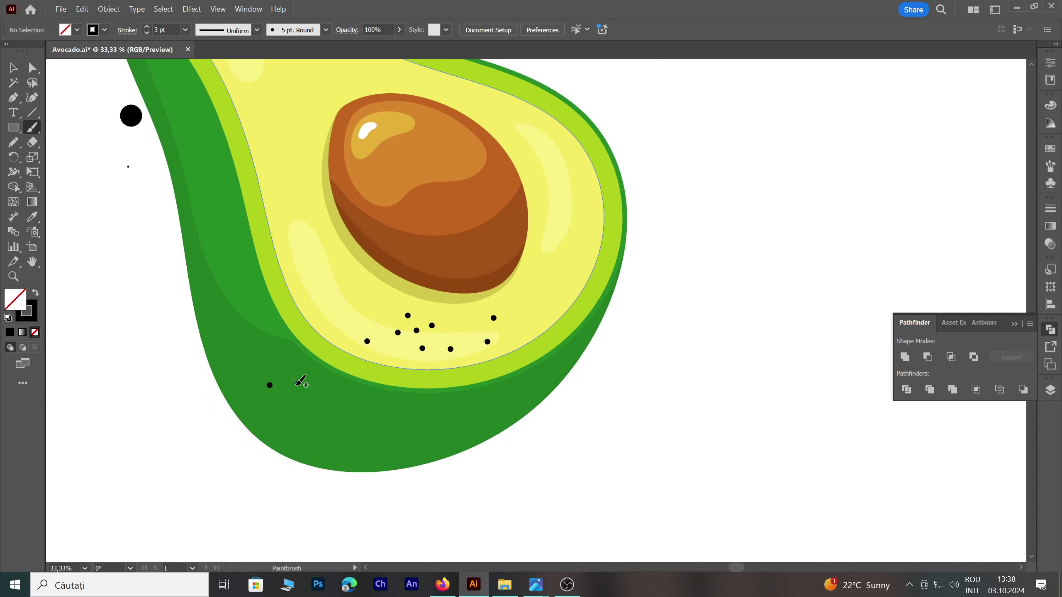
left_click(299, 428)
left_click(356, 417)
left_click(373, 439)
left_click(464, 411)
left_click(442, 441)
left_click(421, 418)
left_click(408, 444)
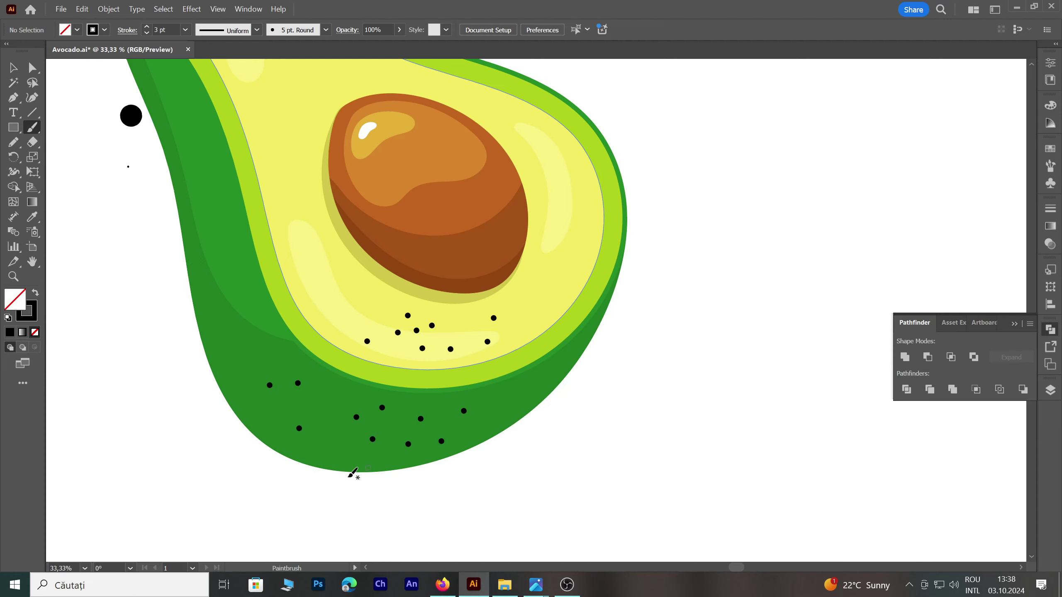
left_click(323, 455)
left_click(260, 417)
left_click(311, 402)
left_click(332, 422)
Add three more dots on the upper-left skin of the avocado
left_click_drag(317, 313, 347, 415)
left_click_drag(284, 394, 306, 445)
left_click_drag(336, 356, 380, 430)
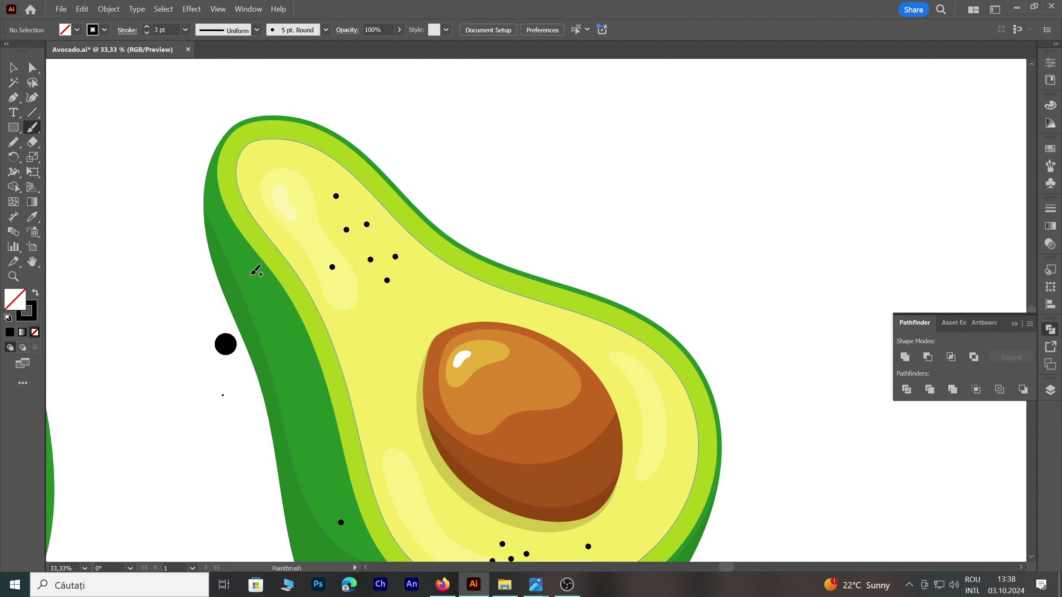
left_click(251, 275)
left_click(229, 283)
left_click(221, 235)
scroll(575, 386, "down", 3)
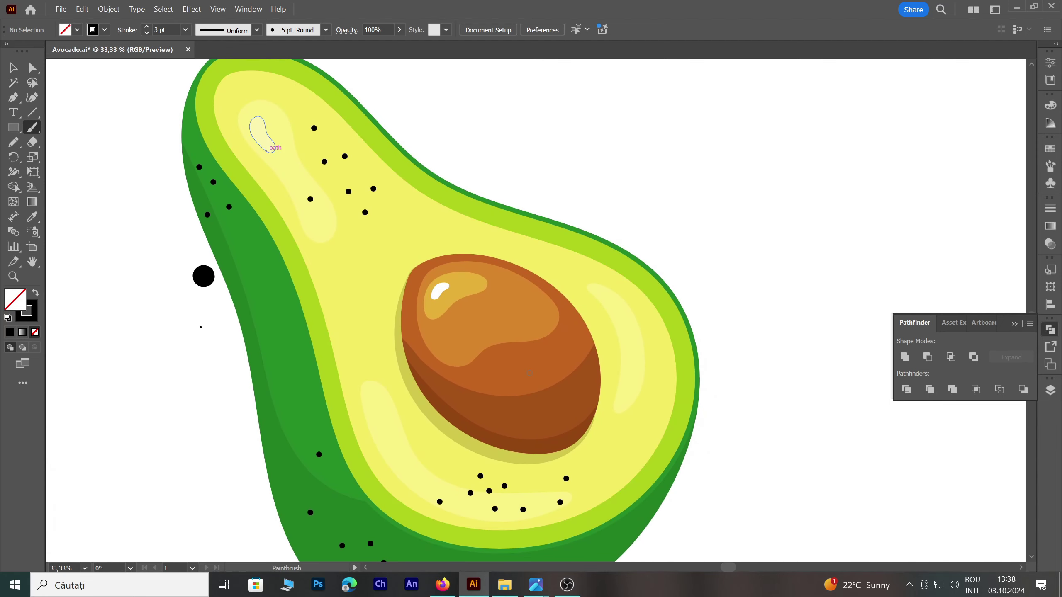
Select the stray dot beside the avocado and delete it
key("v")
left_click_drag(124, 261, 165, 318)
left_click_drag(201, 368, 204, 371)
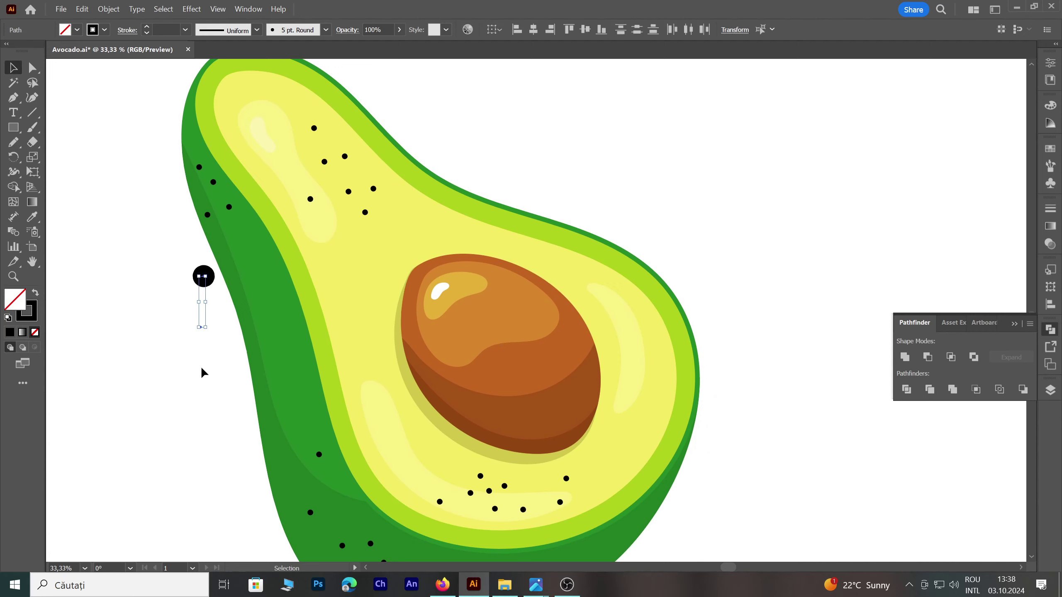
key("Delete")
scroll(205, 325, "down", 2)
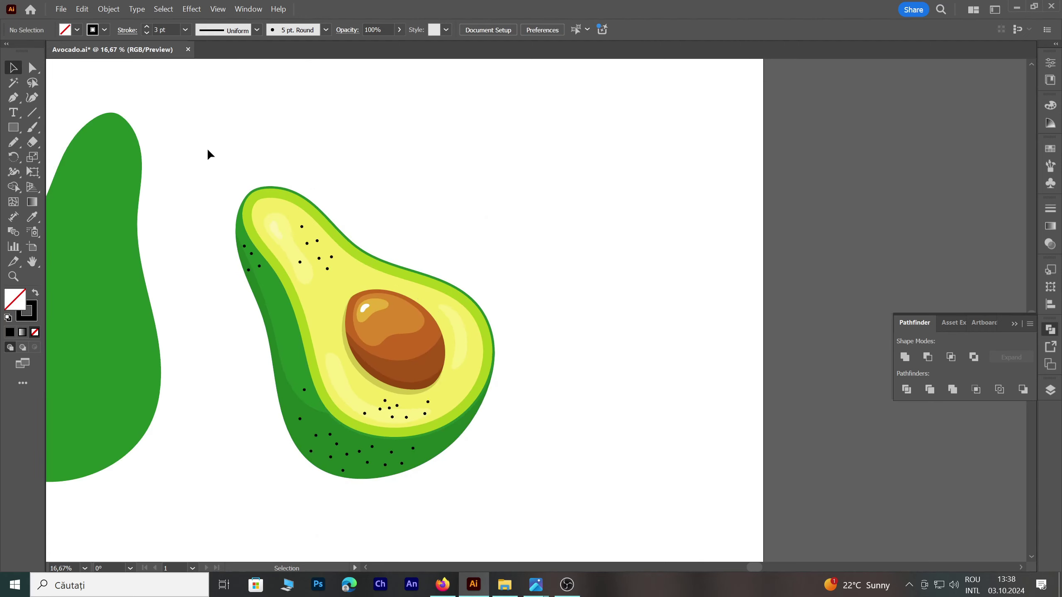
Expand the dot strokes into shapes and give them the dark green swatch colour
left_click_drag(226, 174, 617, 543)
left_click(383, 309, "shift")
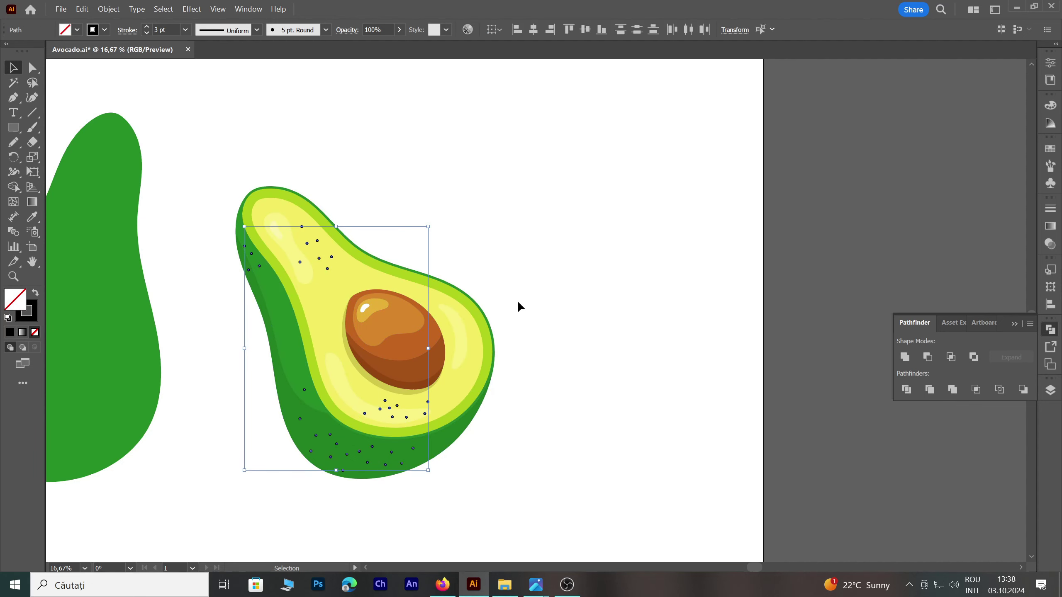
left_click(108, 8)
left_click(159, 168)
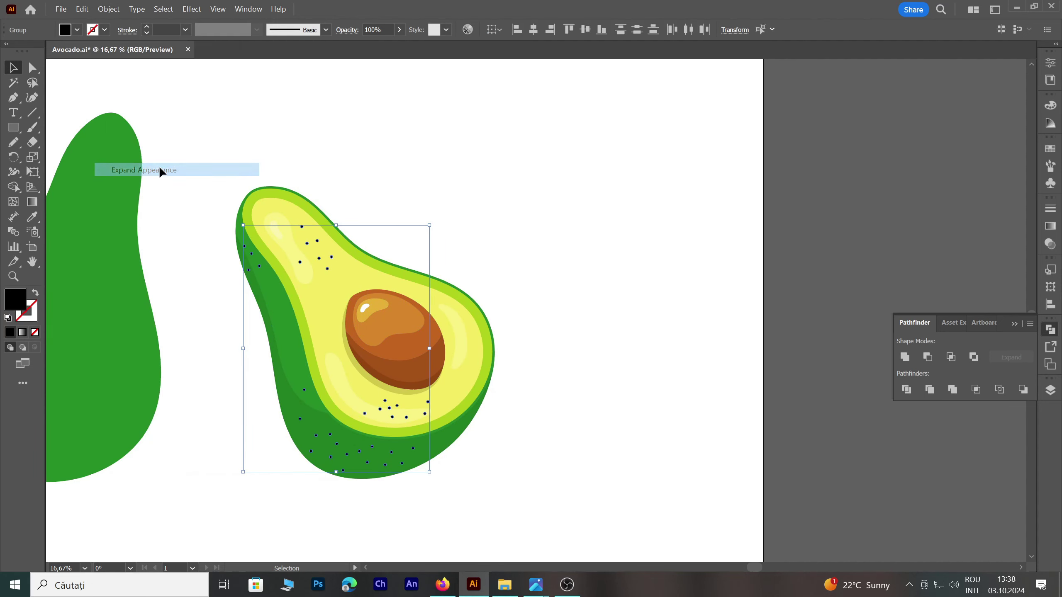
left_click(32, 216)
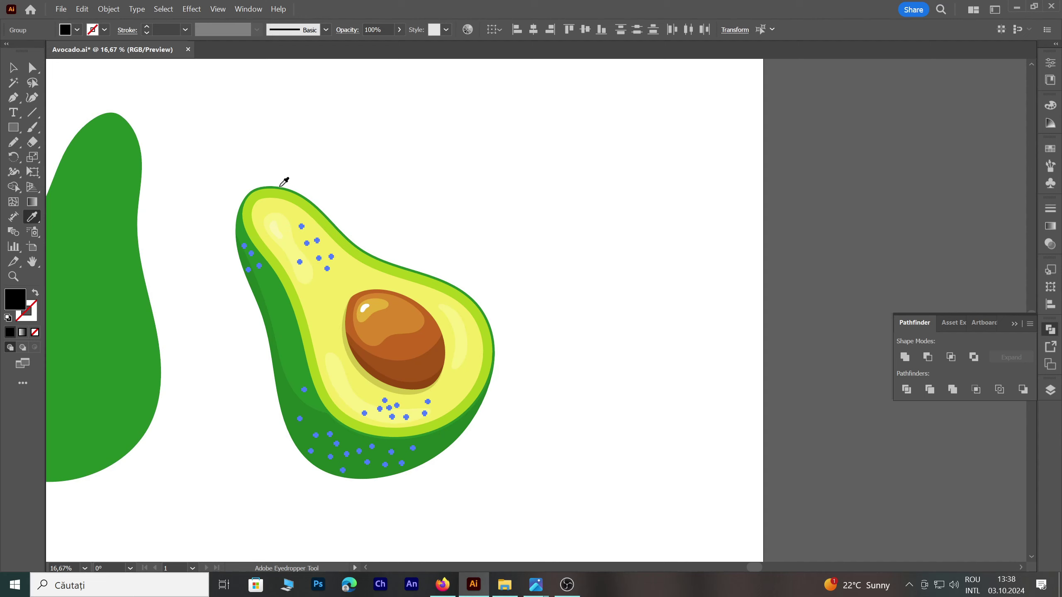
left_click_drag(309, 181, 354, 272)
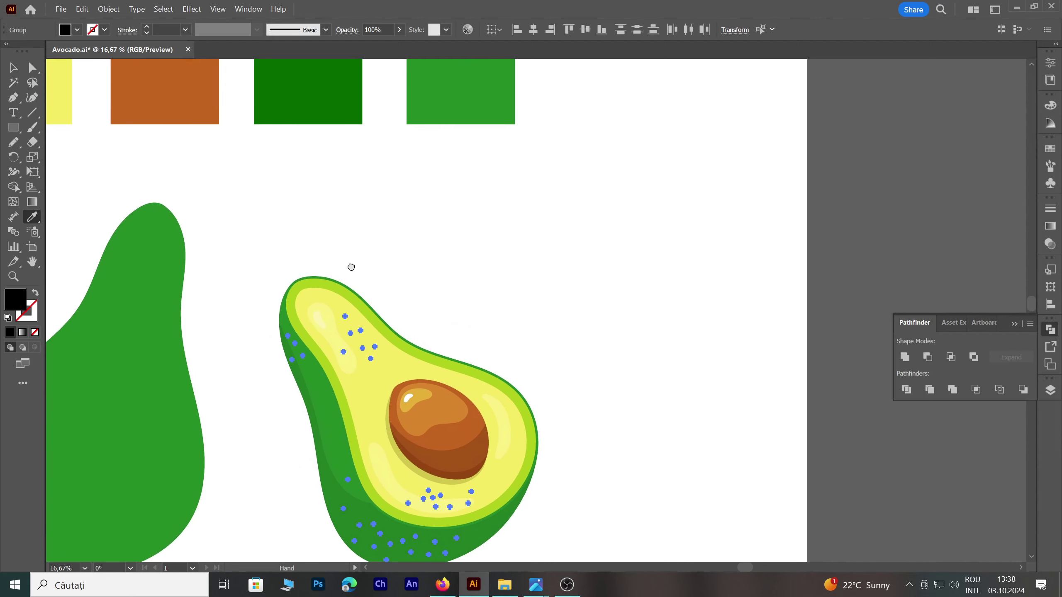
left_click(326, 107)
Fade the dot texture to 17% opacity and deselect it
left_click(399, 30)
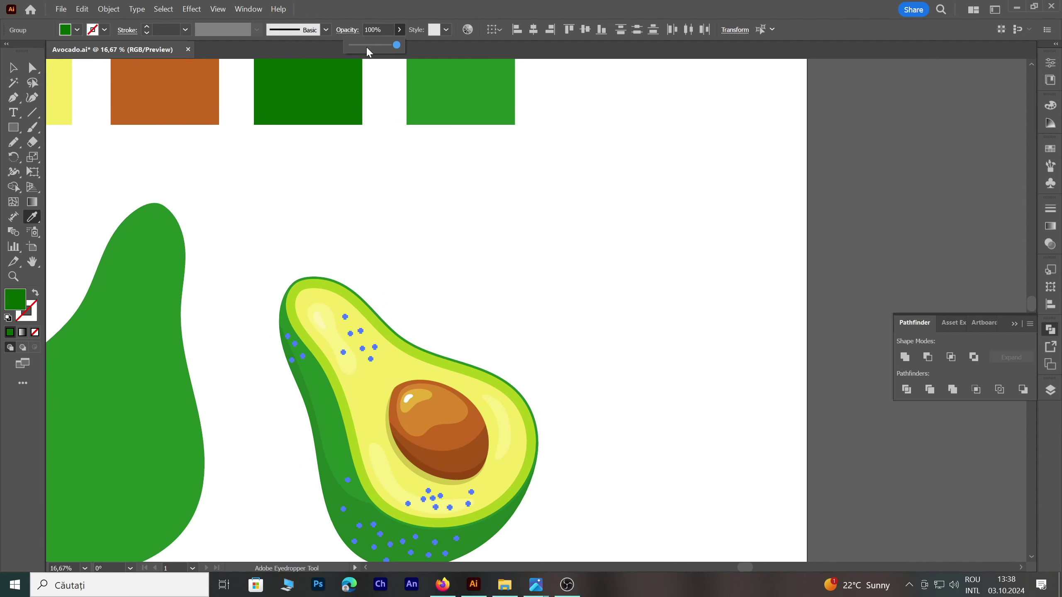
left_click_drag(369, 45, 359, 45)
left_click(19, 72)
left_click(350, 229)
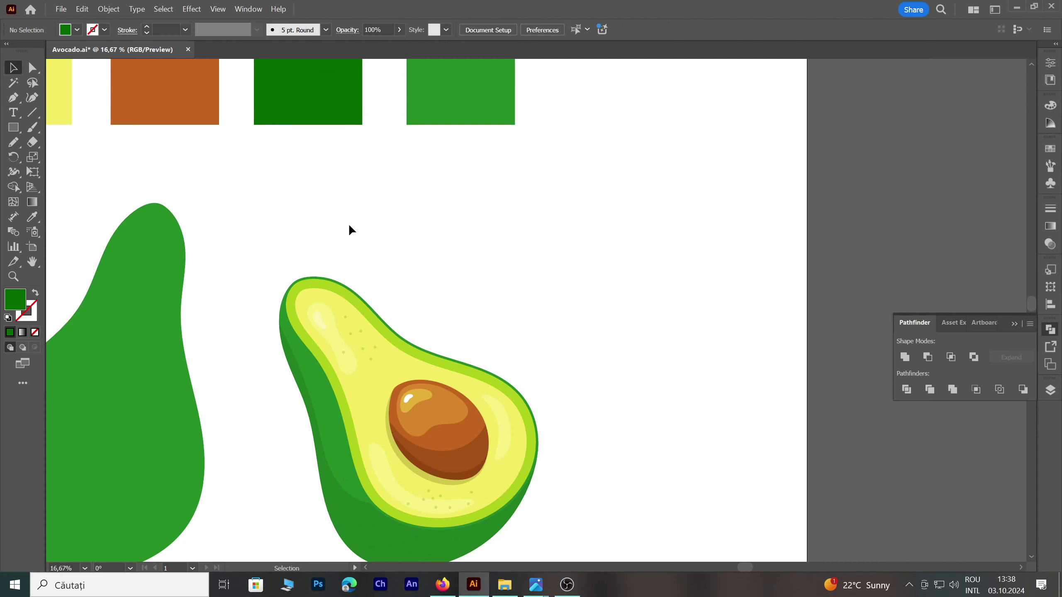
left_click_drag(486, 282, 529, 245)
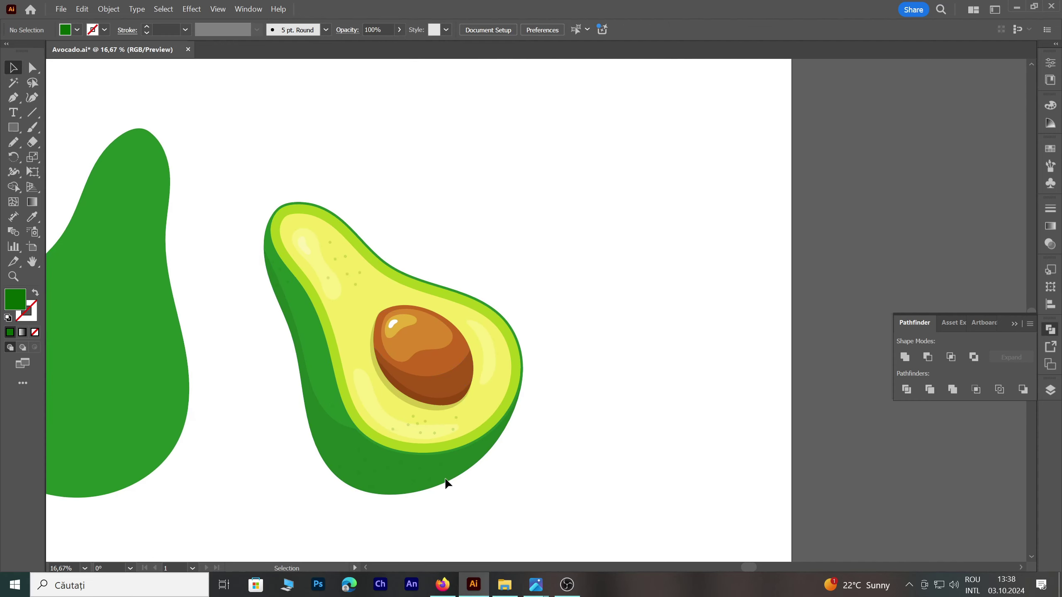
Give the lower skin dot cluster the green swatch colour with the Eyedropper
left_click(420, 432)
left_click_drag(505, 529, 356, 500)
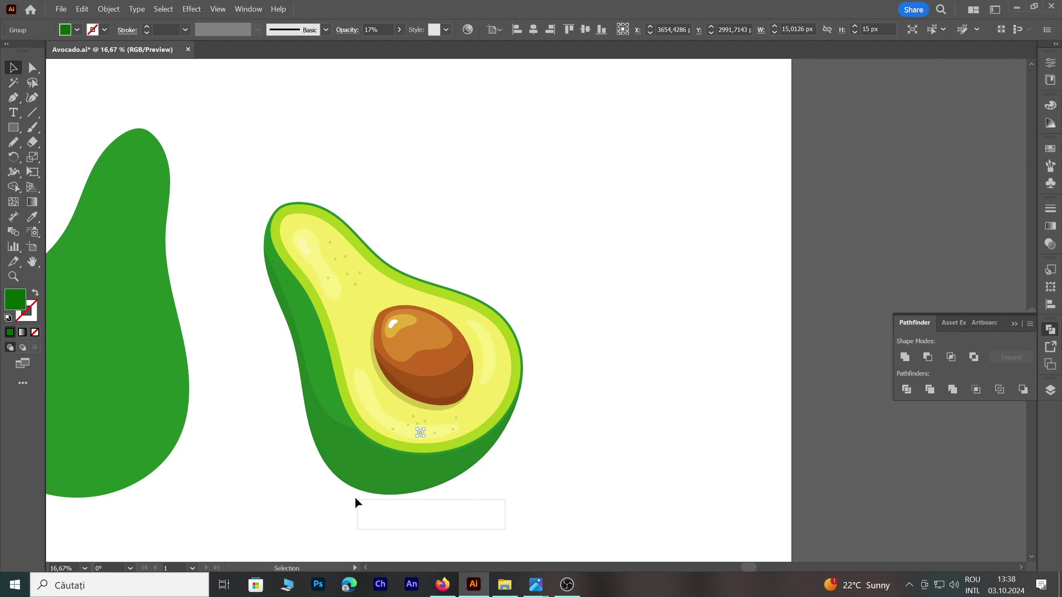
left_click_drag(304, 446, 304, 446)
left_click(427, 443)
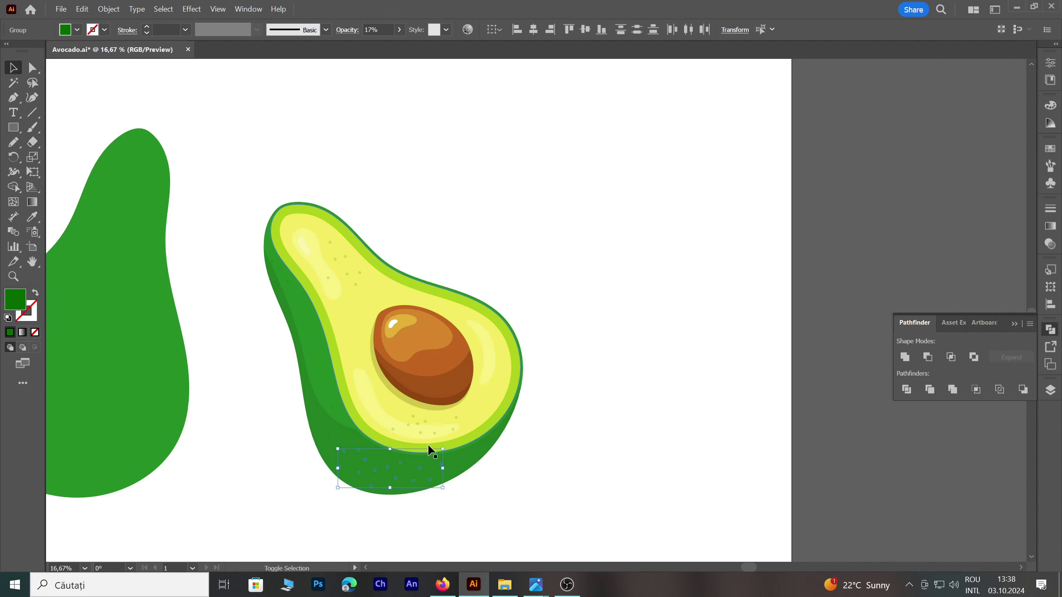
scroll(470, 408, "down", 1)
left_click(32, 217)
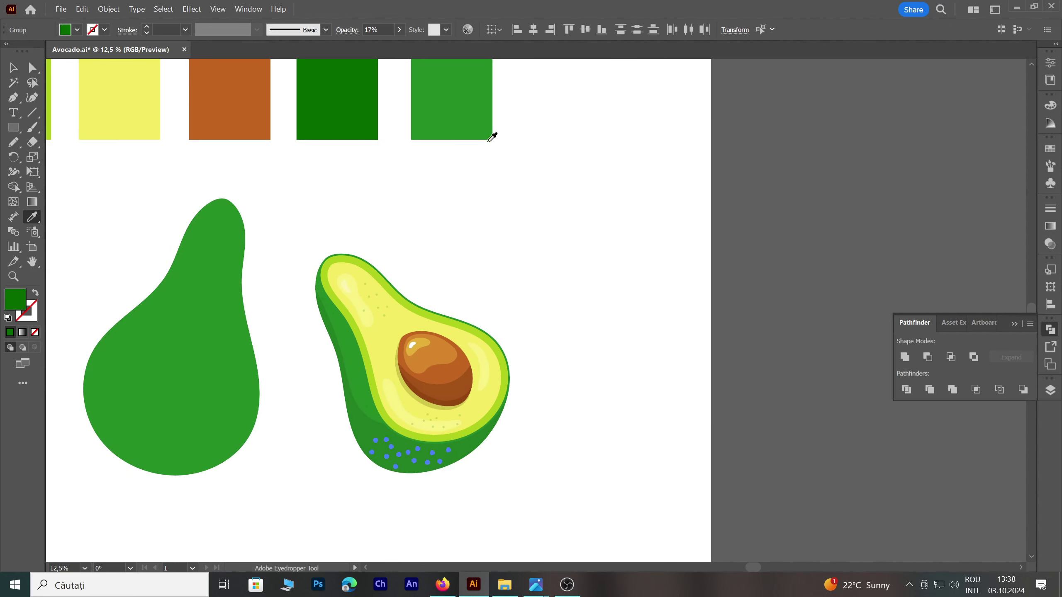
left_click(456, 105)
left_click(13, 67)
left_click(494, 221)
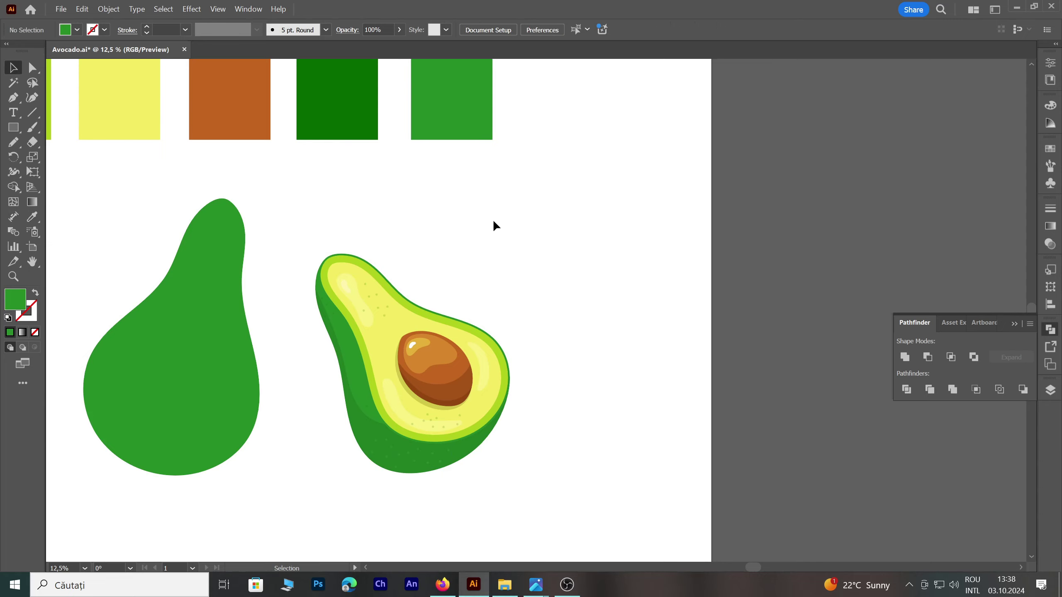
scroll(363, 258, "up", 2)
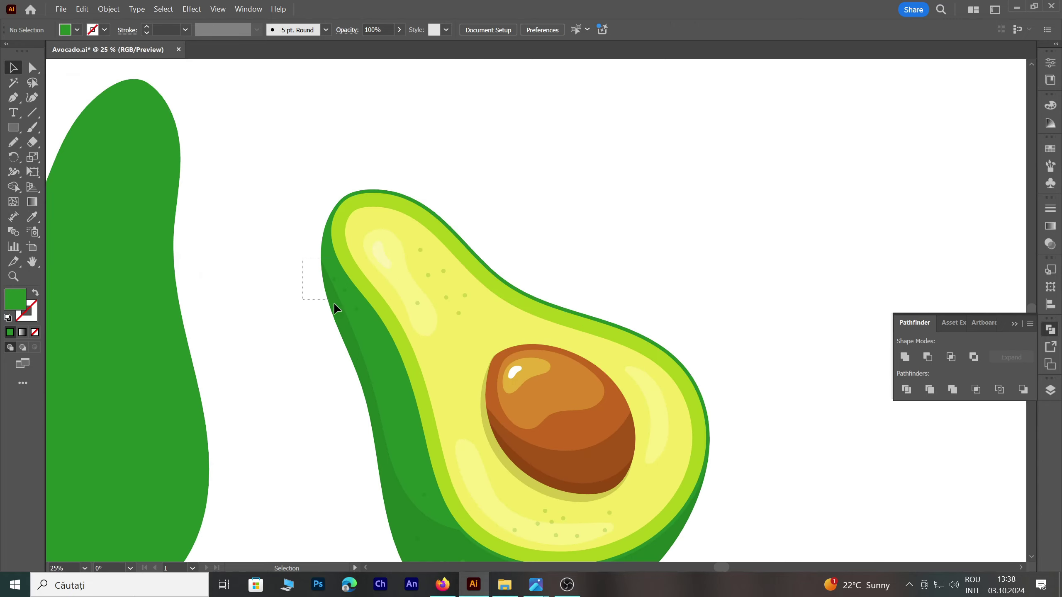
Sample the medium green swatch onto the dots along the avocado's left edge
left_click_drag(365, 336, 368, 338)
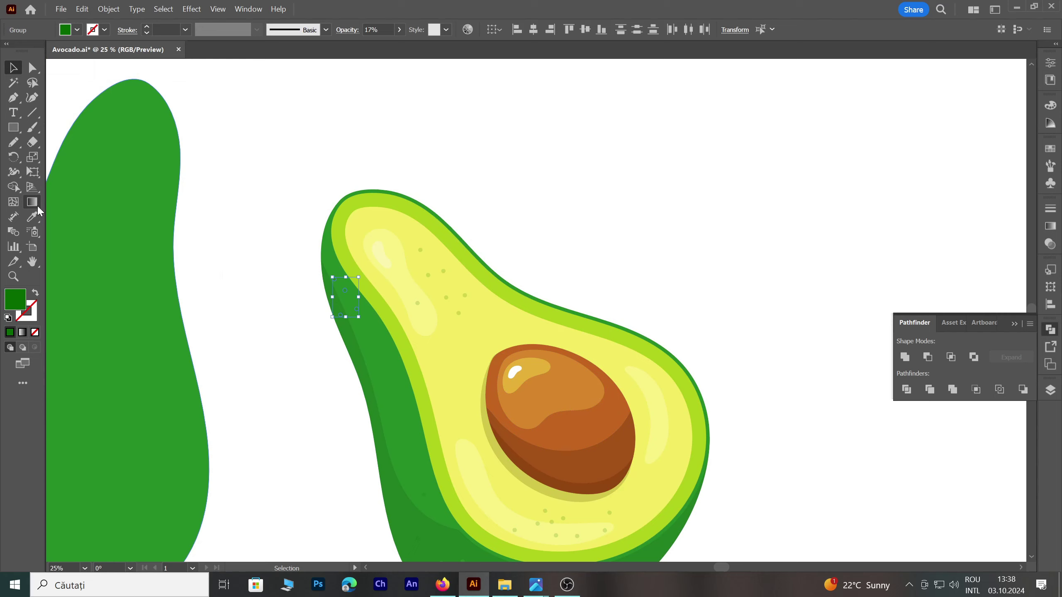
left_click(33, 216)
key("ctrl+0")
left_click(372, 185)
left_click(13, 67)
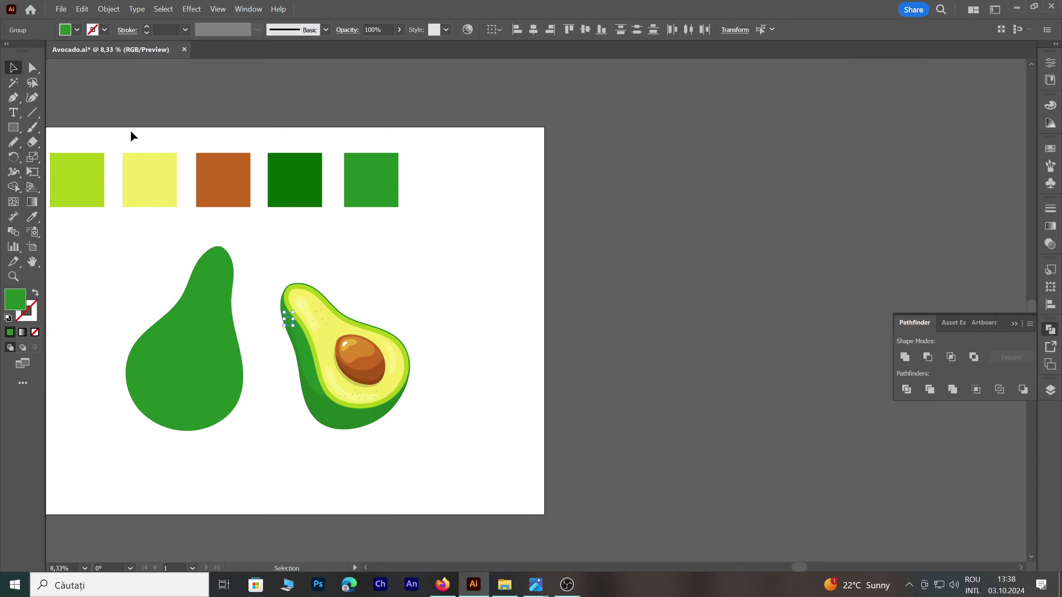
left_click(130, 135)
scroll(338, 281, "up", 2)
scroll(272, 340, "up", 2)
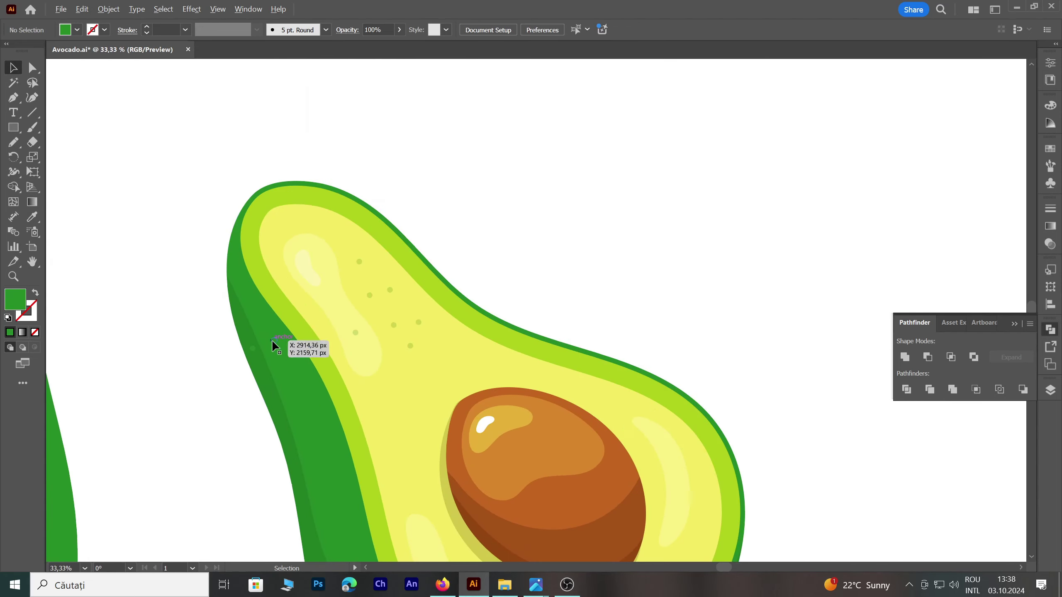
Set the left-edge dot group's fill to a slightly lighter green, 319B31
left_click(281, 392)
left_click(253, 348)
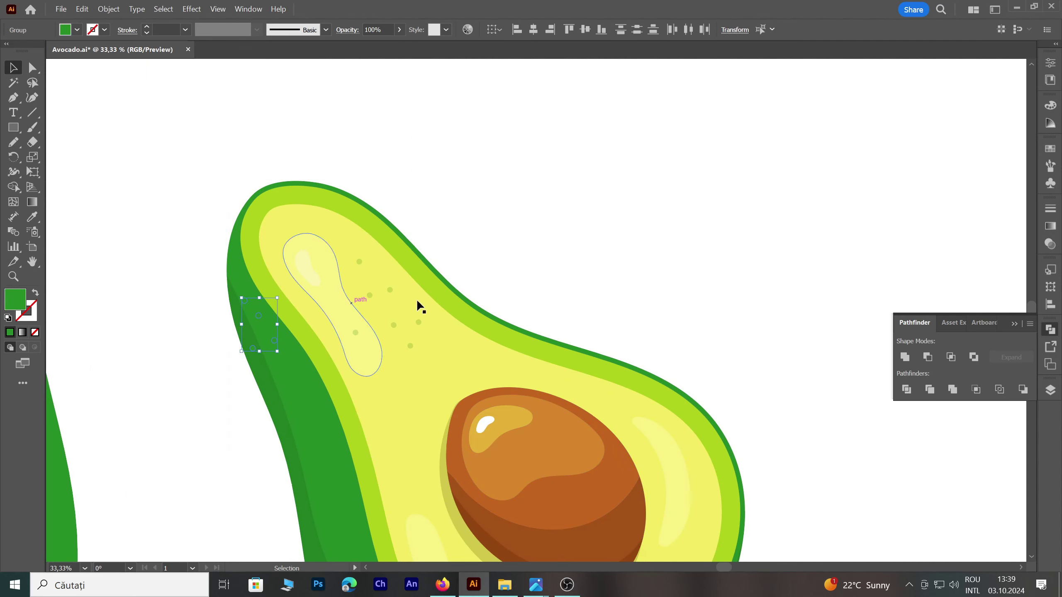
double_click(10, 302)
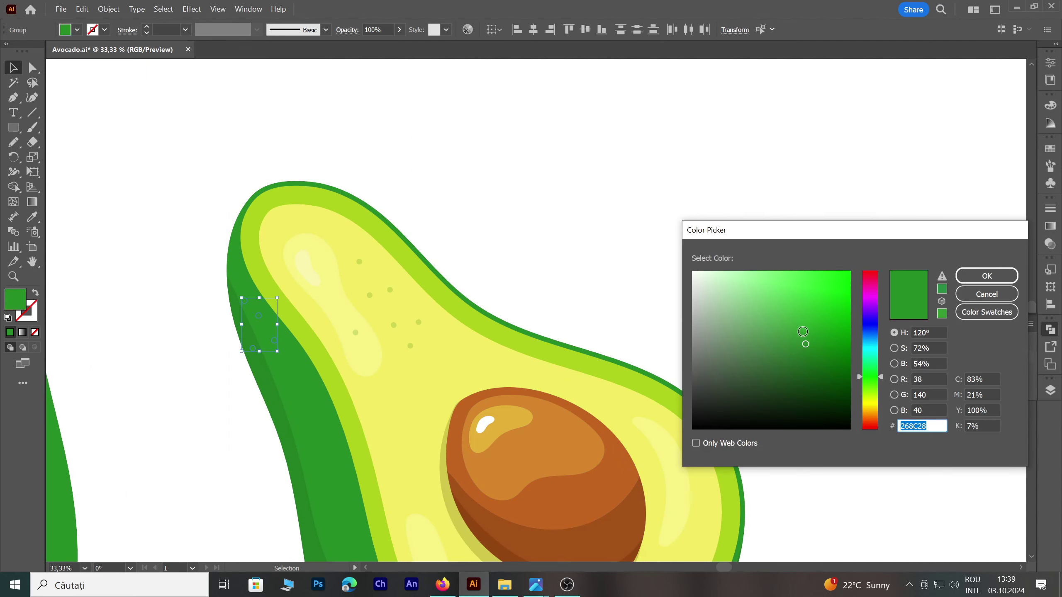
left_click(802, 332)
left_click(987, 276)
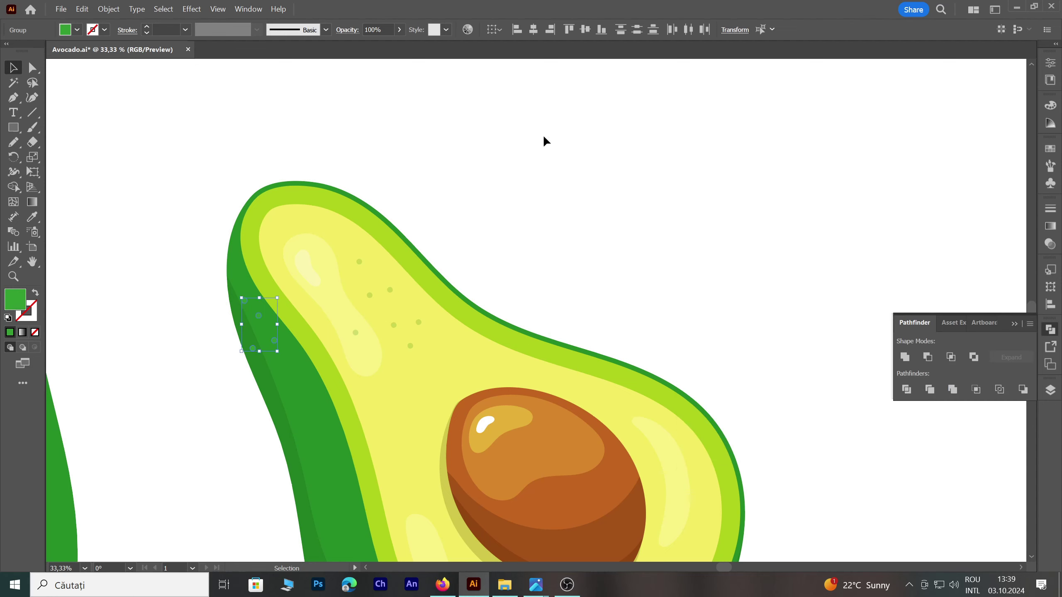
left_click(348, 120)
key("ctrl+minus")
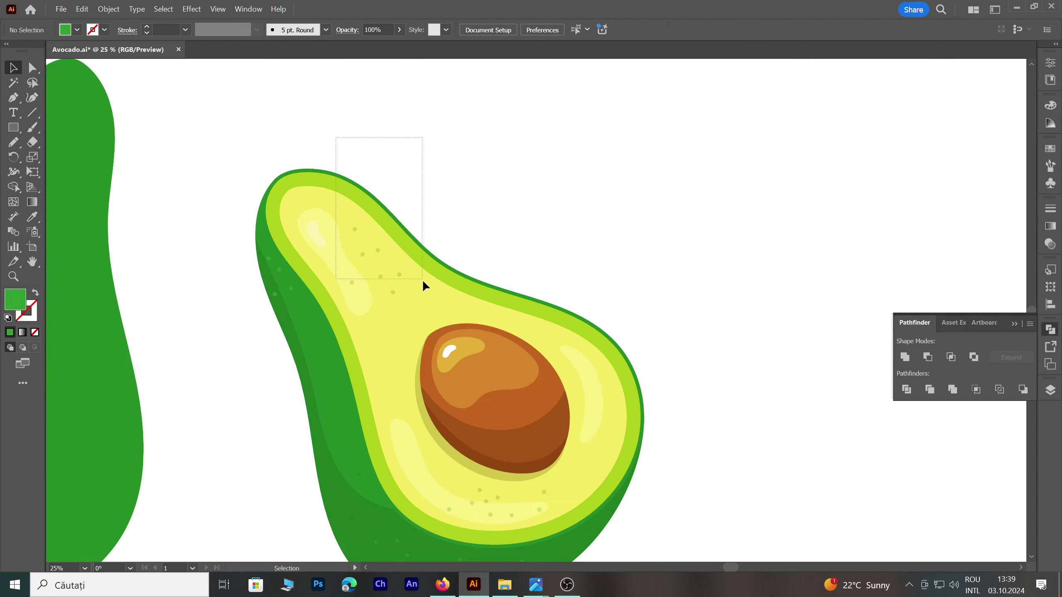
Colour both flesh dot clusters with the pit's brown using the Eyedropper
left_click_drag(342, 134, 442, 306)
key("ctrl+z")
scroll(560, 284, "down", 3)
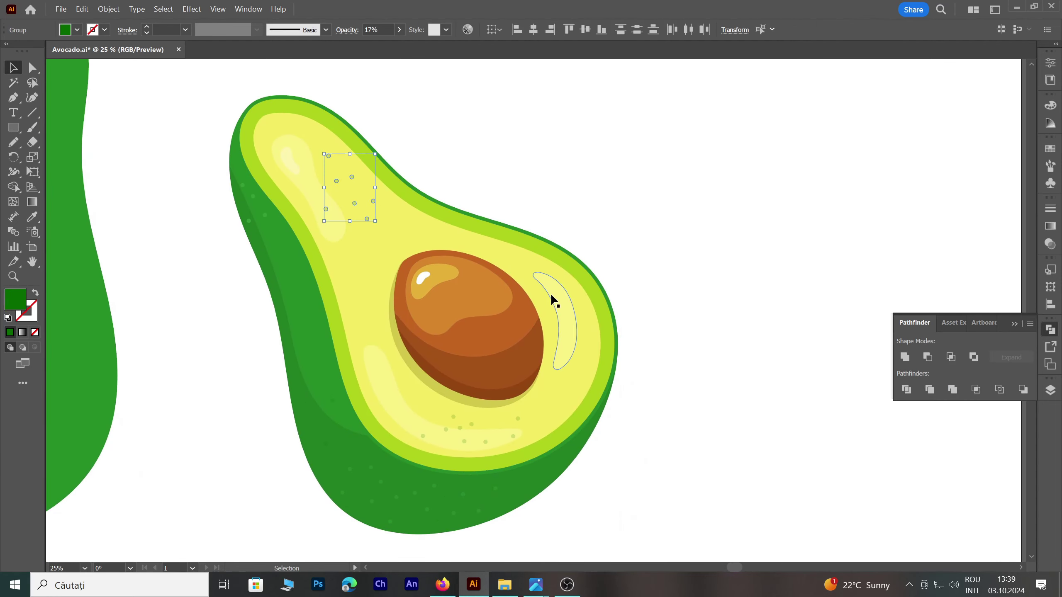
left_click(435, 396, "shift")
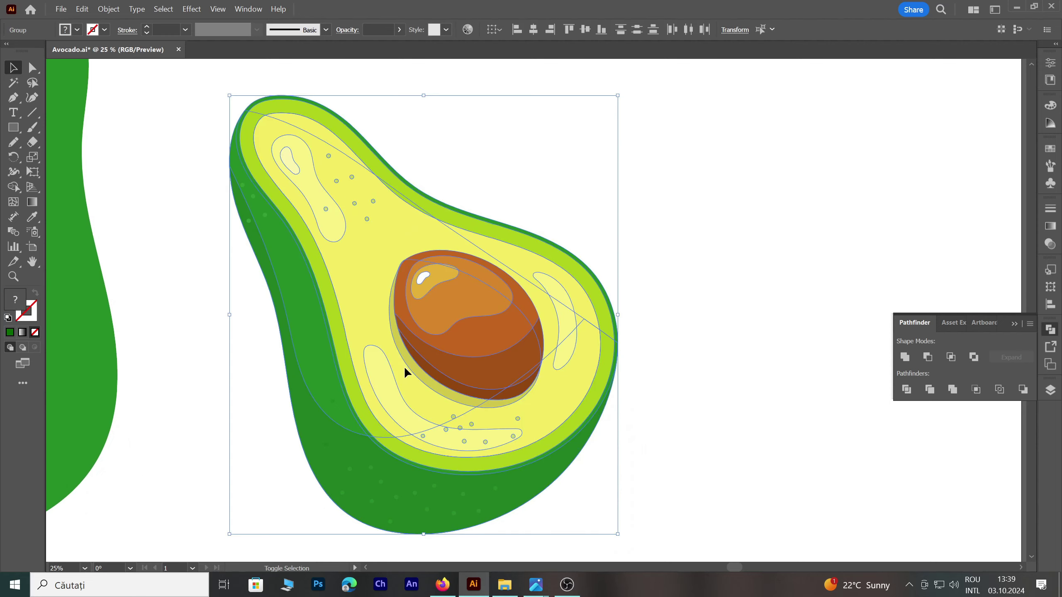
left_click(32, 217)
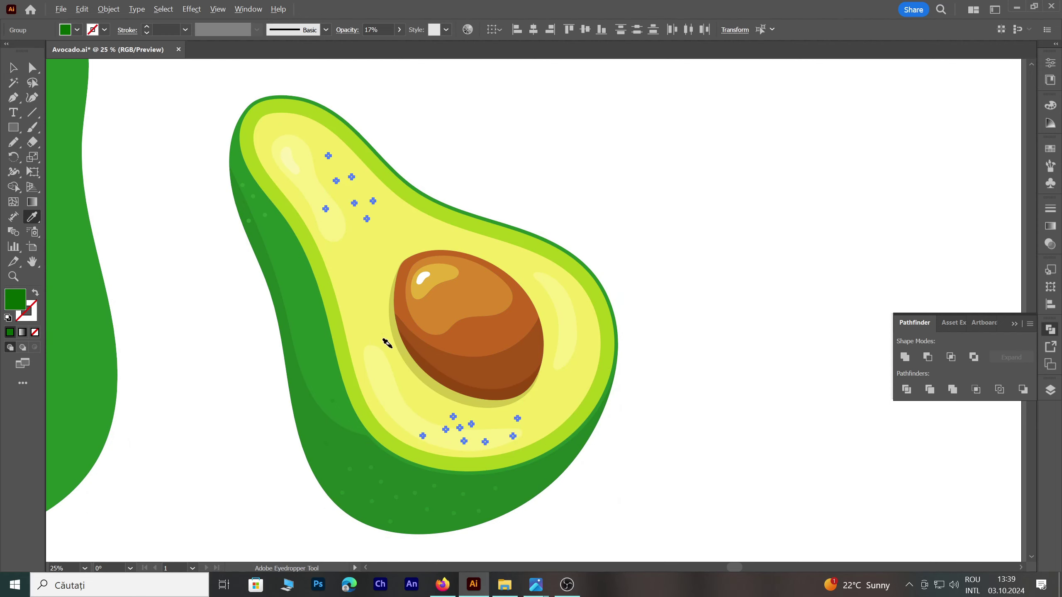
key("ctrl+minus")
left_click(475, 359)
left_click(7, 71)
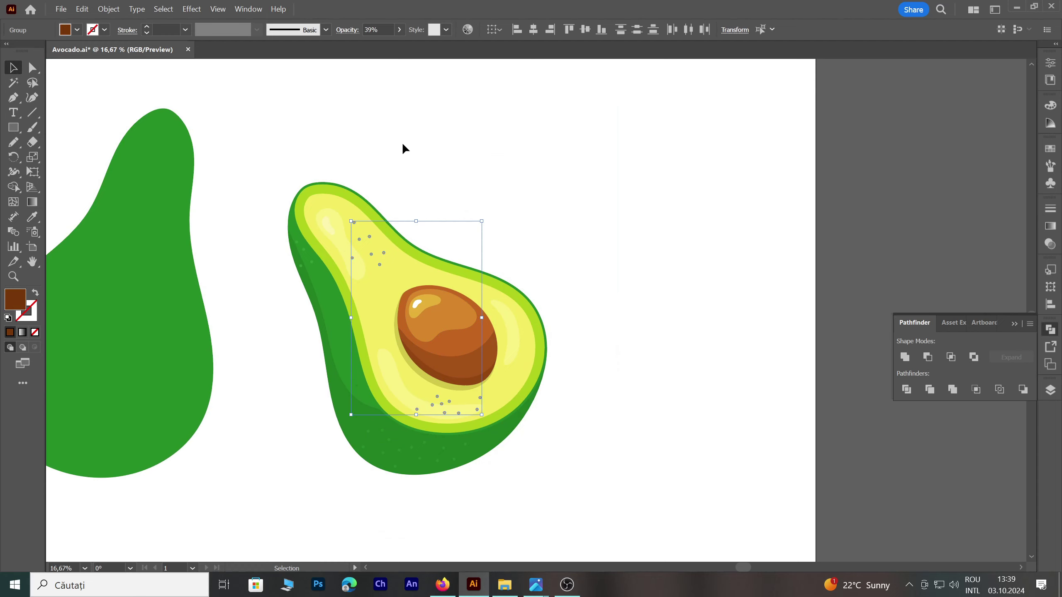
left_click(404, 140)
key("ctrl+minus")
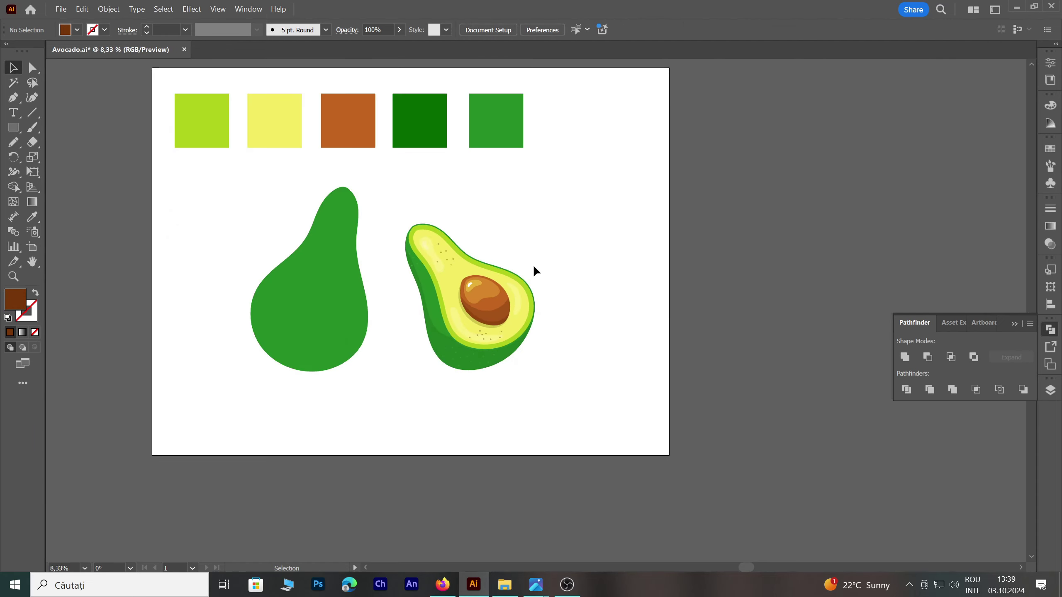
scroll(496, 271, "up", 2)
scroll(497, 267, "up", 1)
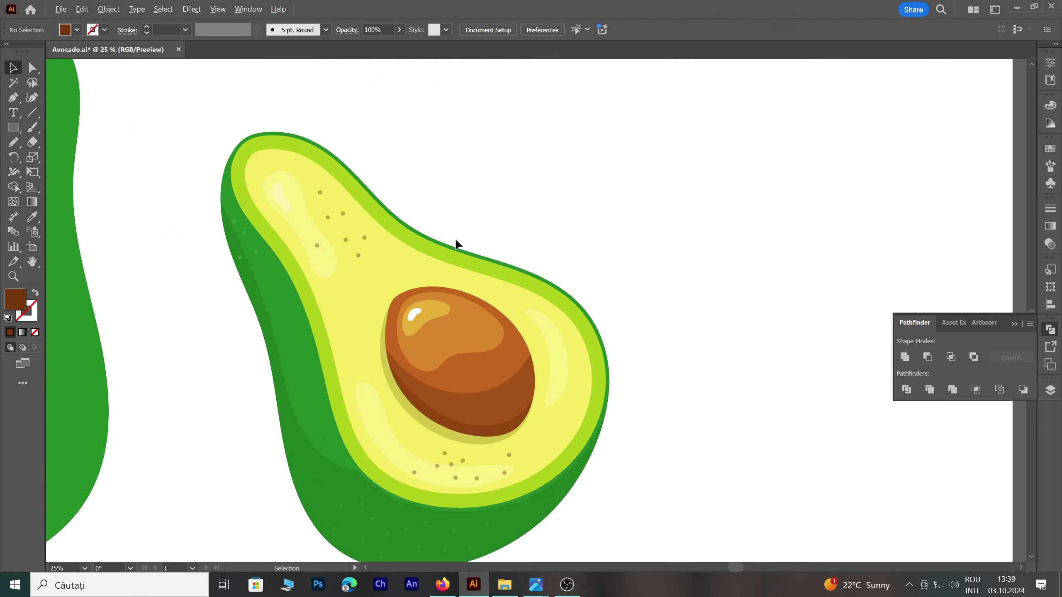
Group the two flesh dot clusters and fade them to about 10% opacity
left_click_drag(392, 271, 395, 275)
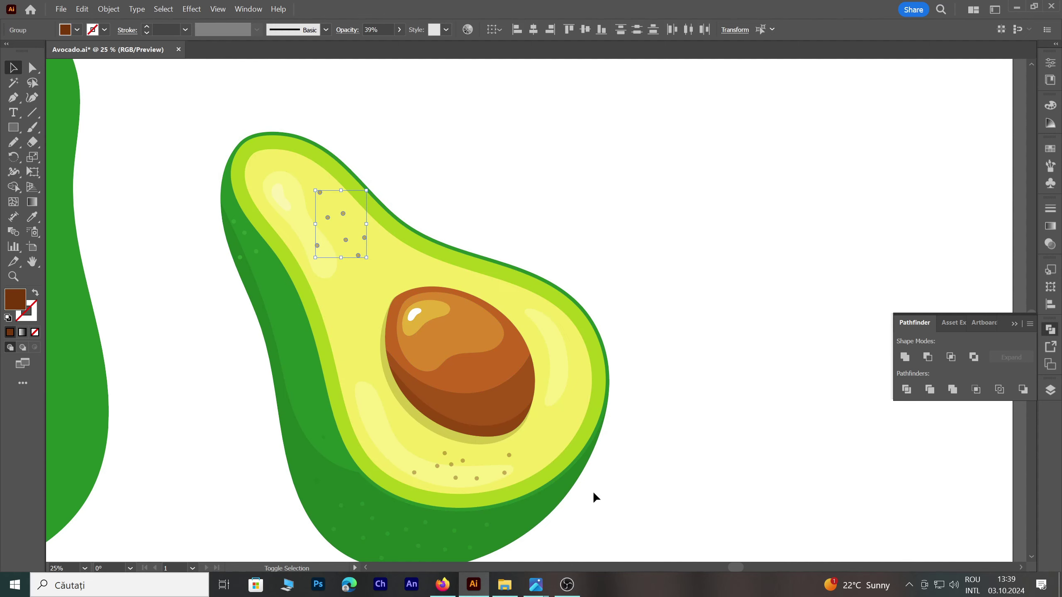
left_click_drag(457, 460, 458, 461)
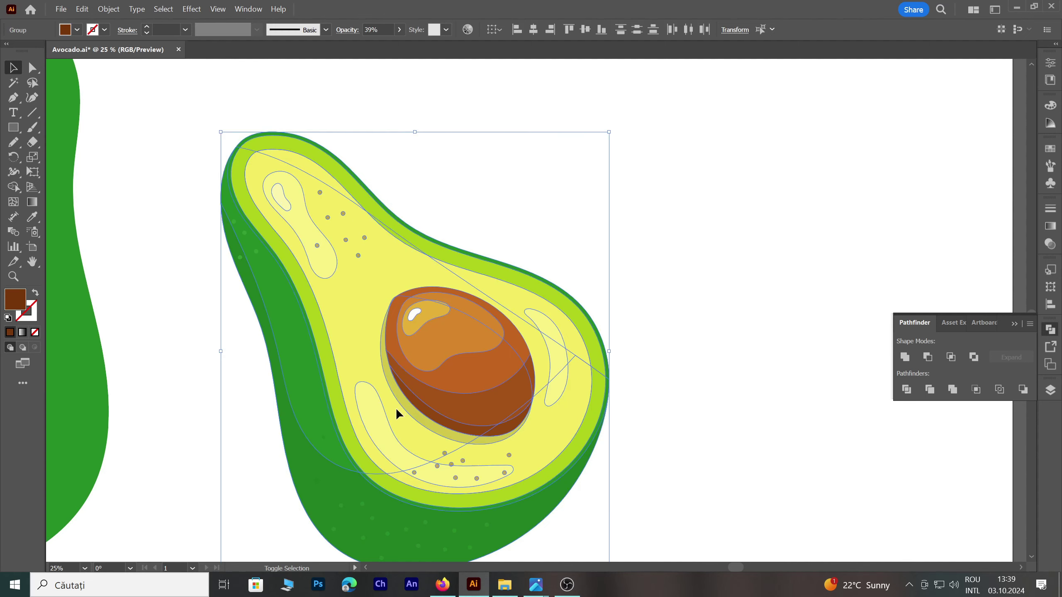
left_click(401, 33)
left_click_drag(367, 46, 415, 52)
right_click(419, 76)
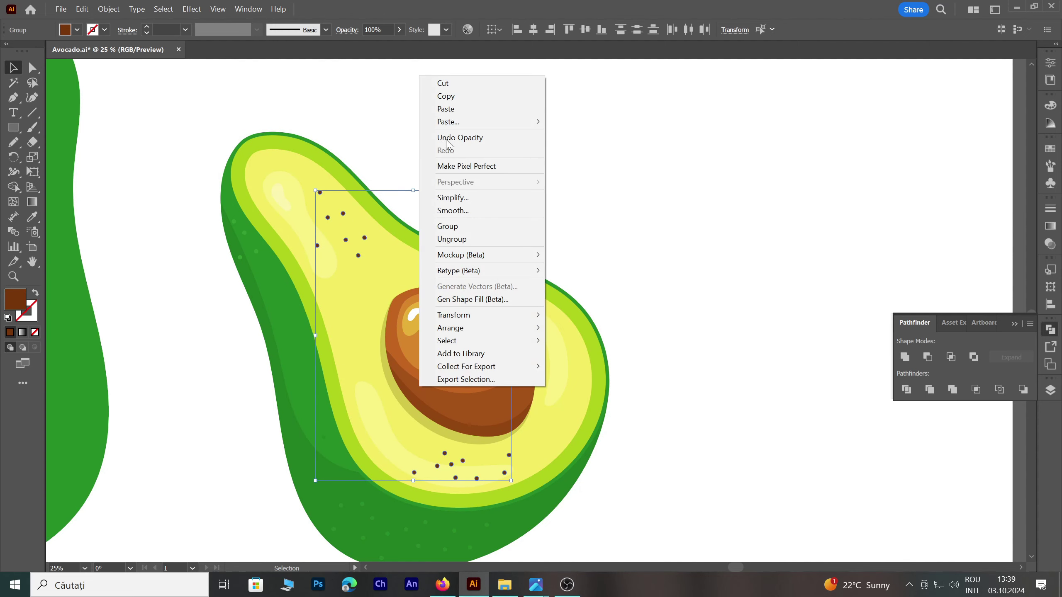
left_click(467, 226)
left_click(400, 30)
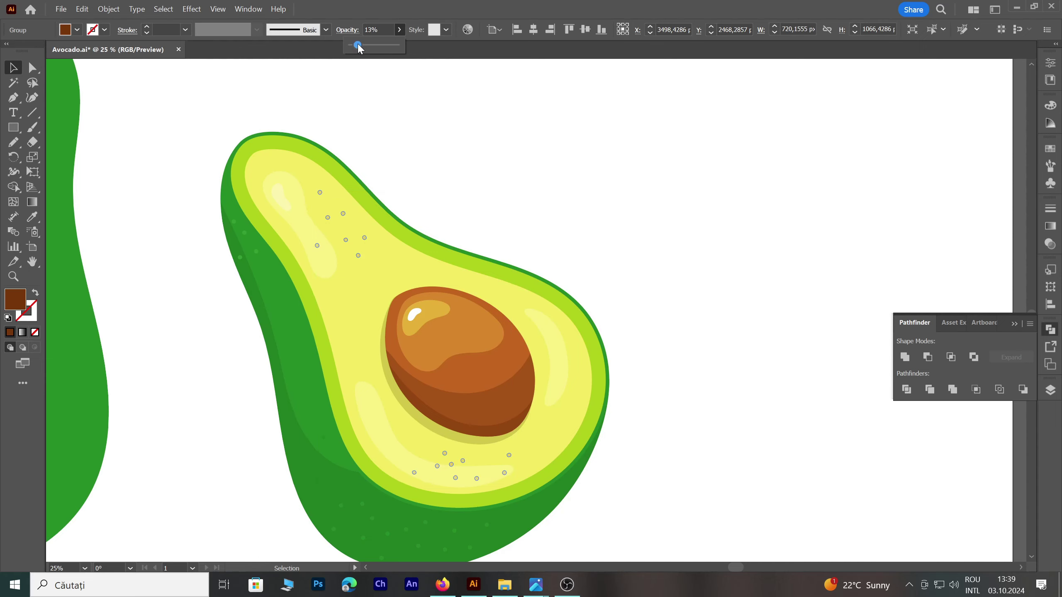
left_click_drag(358, 45, 357, 45)
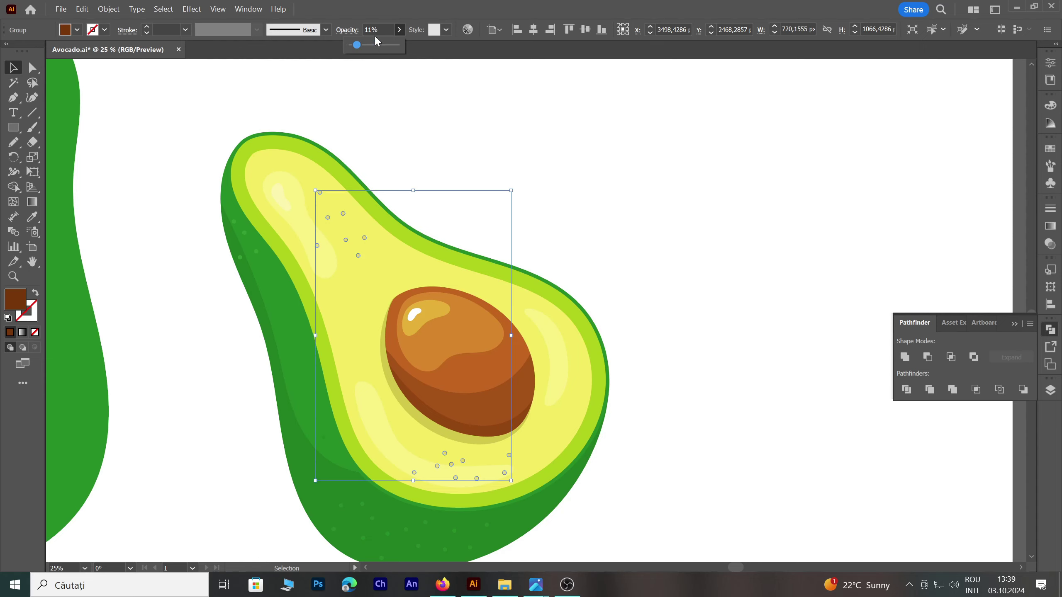
left_click(455, 127)
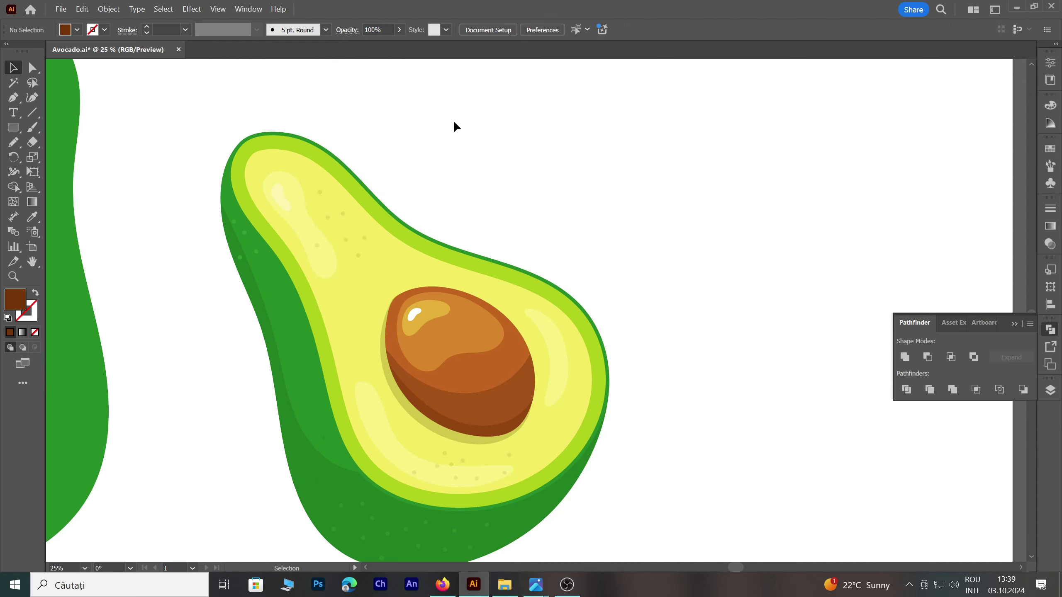
scroll(539, 237, "down", 2)
Pan to show both avocados and drag the cut half left over the whole avocado
left_click_drag(526, 205, 574, 241)
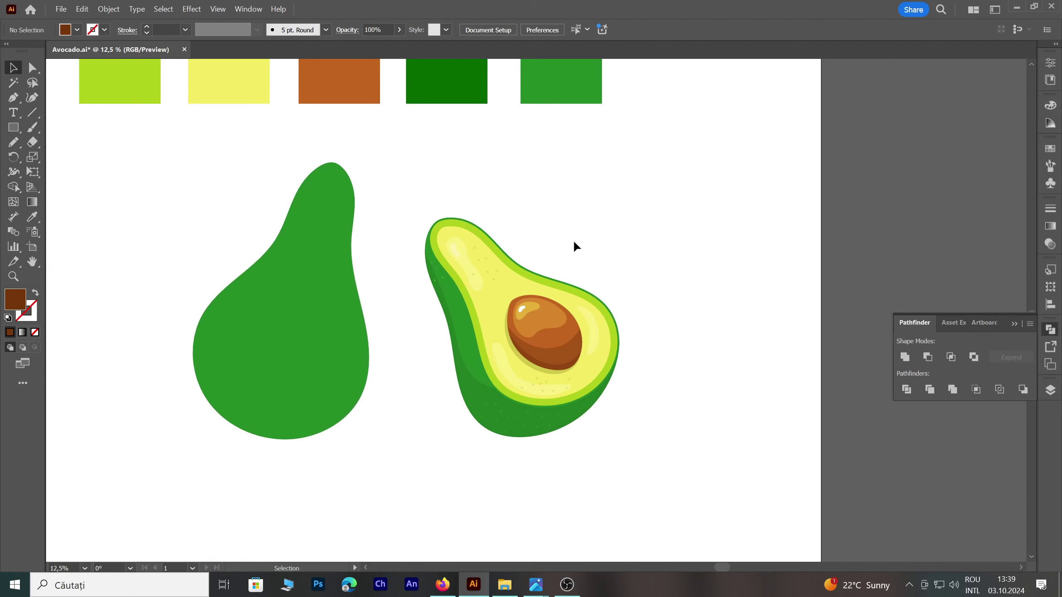
left_click_drag(576, 237, 616, 242)
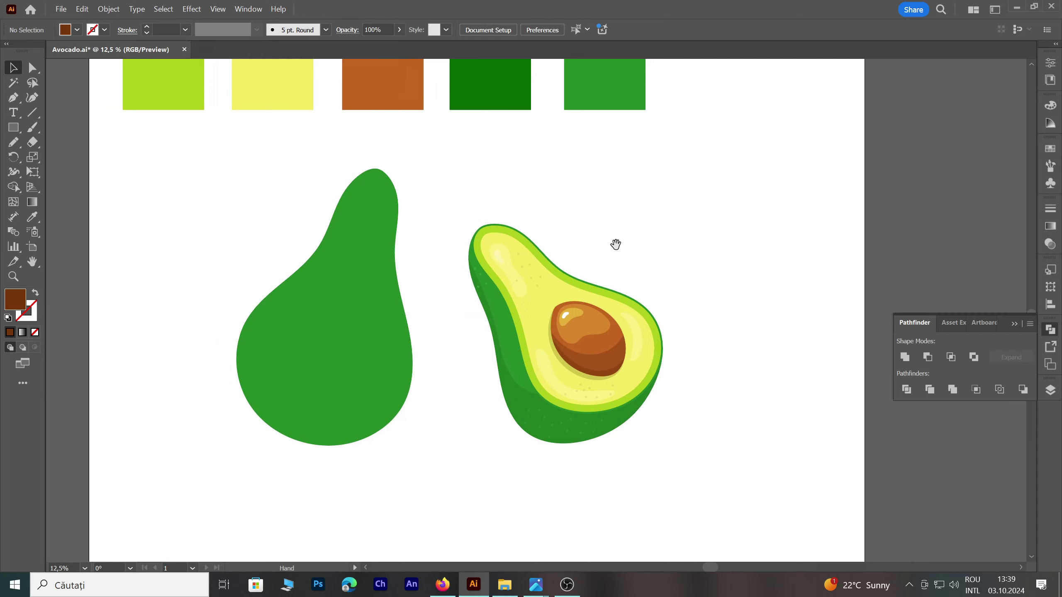
left_click_drag(593, 207, 598, 224)
left_click(627, 369)
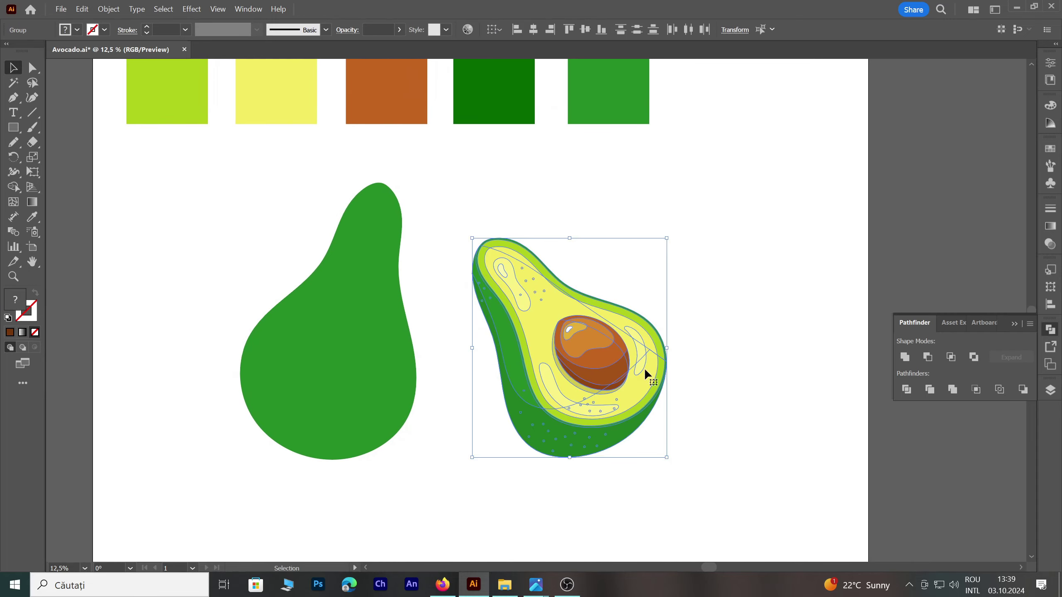
right_click(600, 377)
left_click(643, 412)
left_click_drag(560, 341, 427, 350)
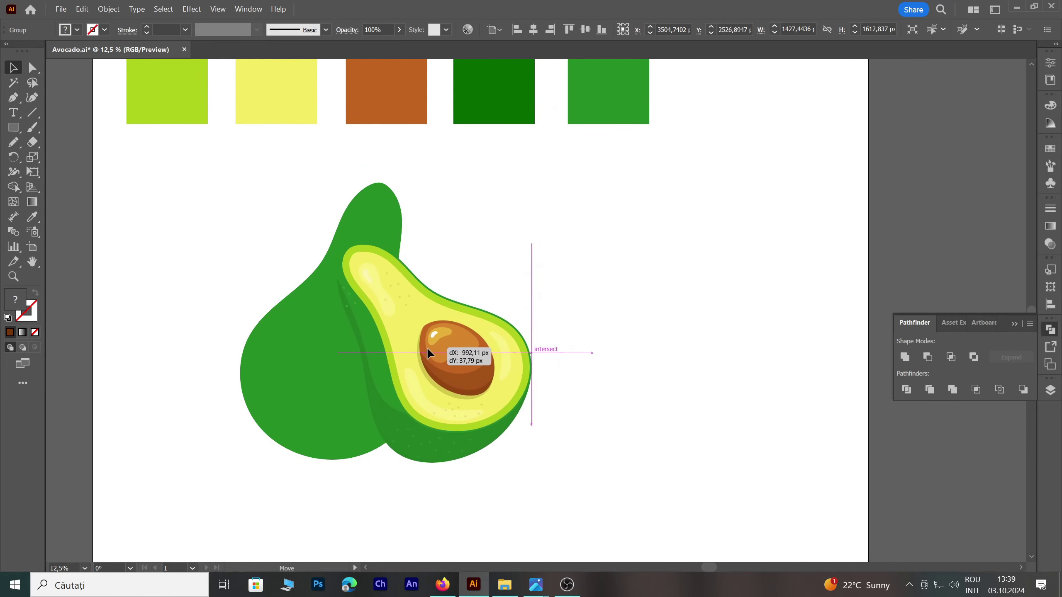
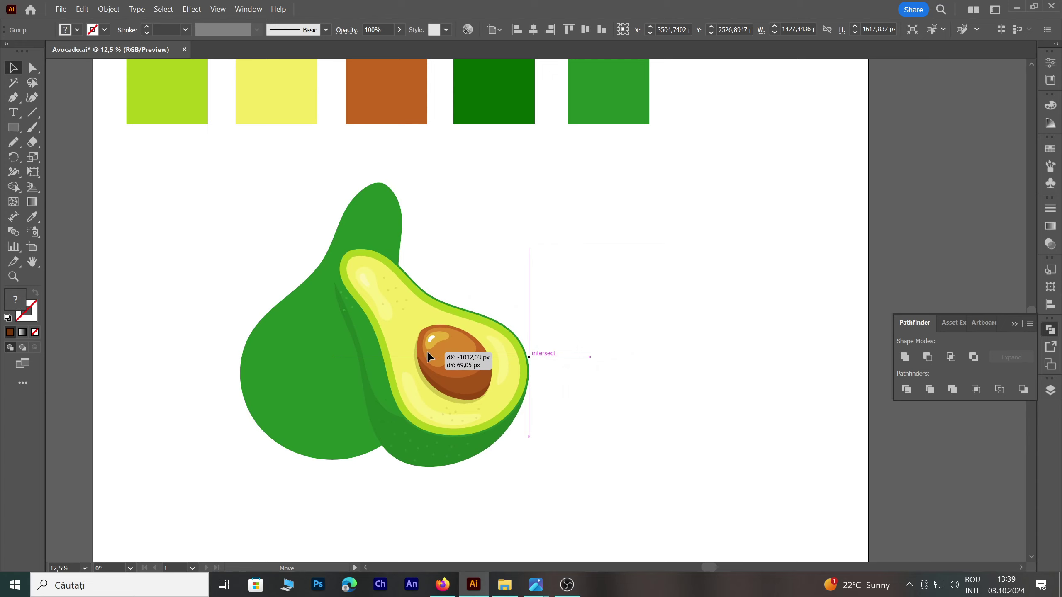
Tuck the cut half onto the pear body's lower right, undo its tilt, and shift the whole avocado right
left_click_drag(428, 353, 413, 363)
left_click(395, 218)
left_click_drag(414, 178, 400, 171)
left_click_drag(461, 406, 451, 408)
left_click_drag(506, 484, 467, 504)
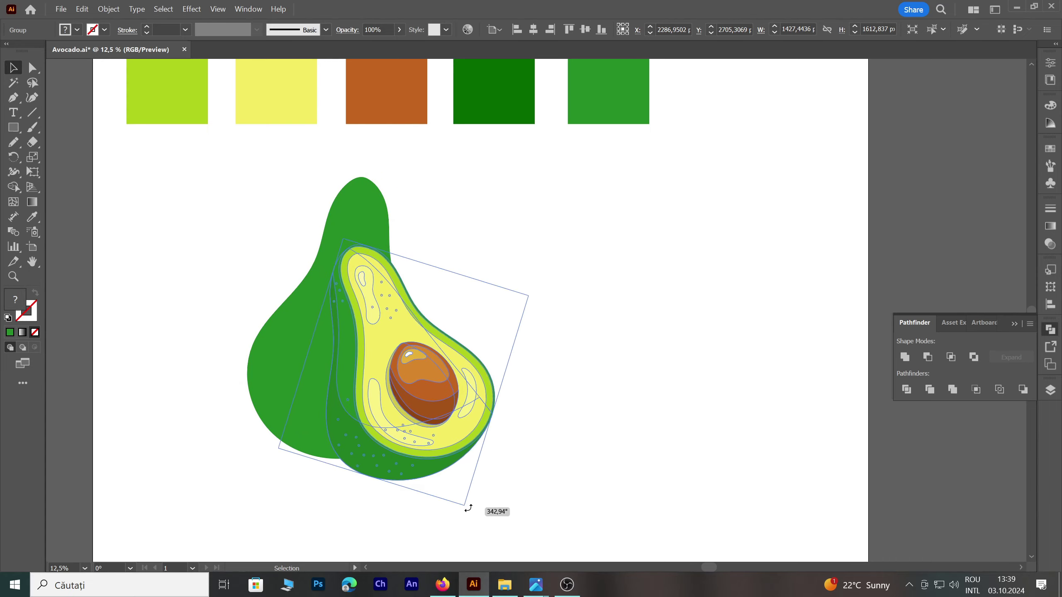
key("ctrl+z")
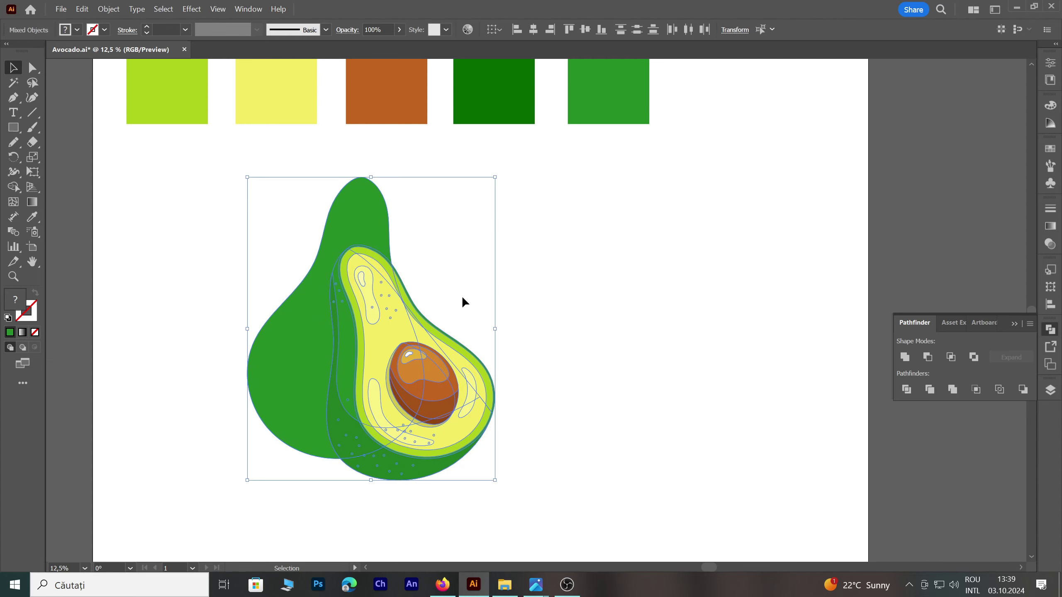
left_click_drag(390, 354, 437, 360)
left_click(631, 329)
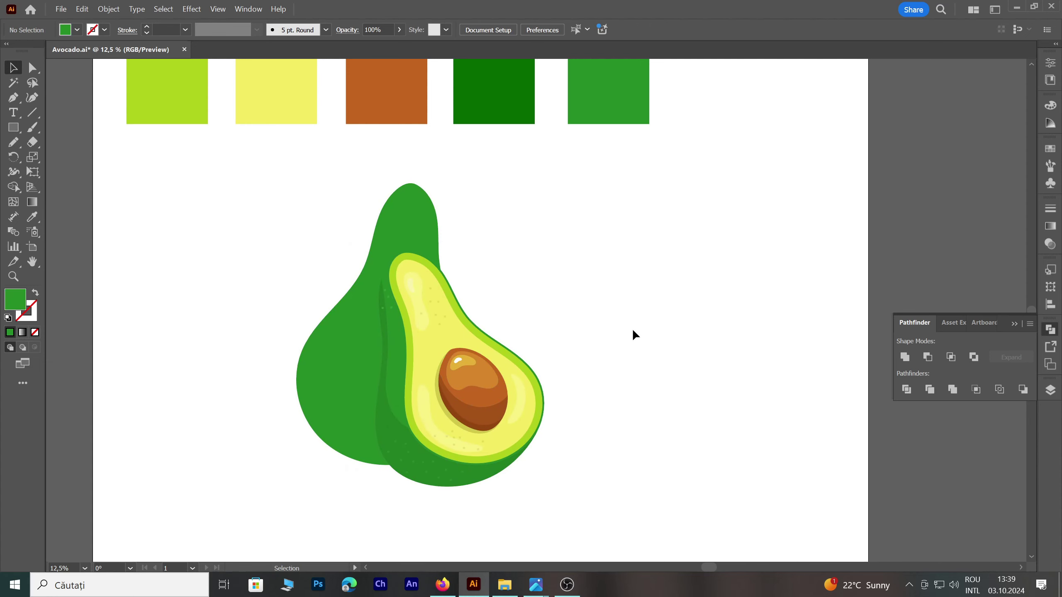
Sketch a shading shape over the body's left side, give it the dark translucent green, and trim it to the body
scroll(343, 293, "up", 1)
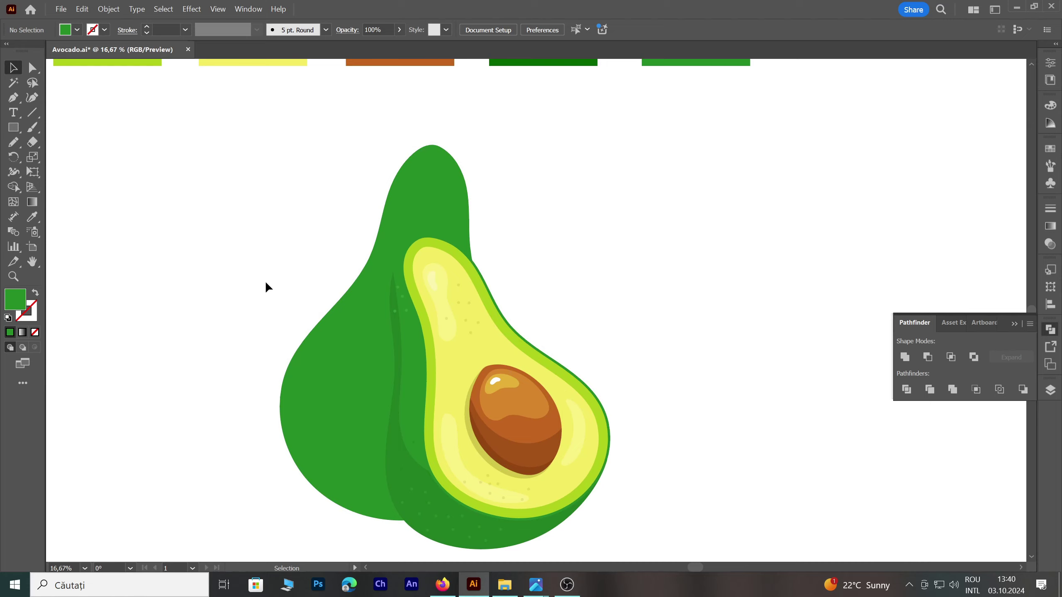
key("n")
mouse_move(281, 356)
left_mouse_down()
mouse_move(320, 425)
mouse_move(382, 356)
left_mouse_up()
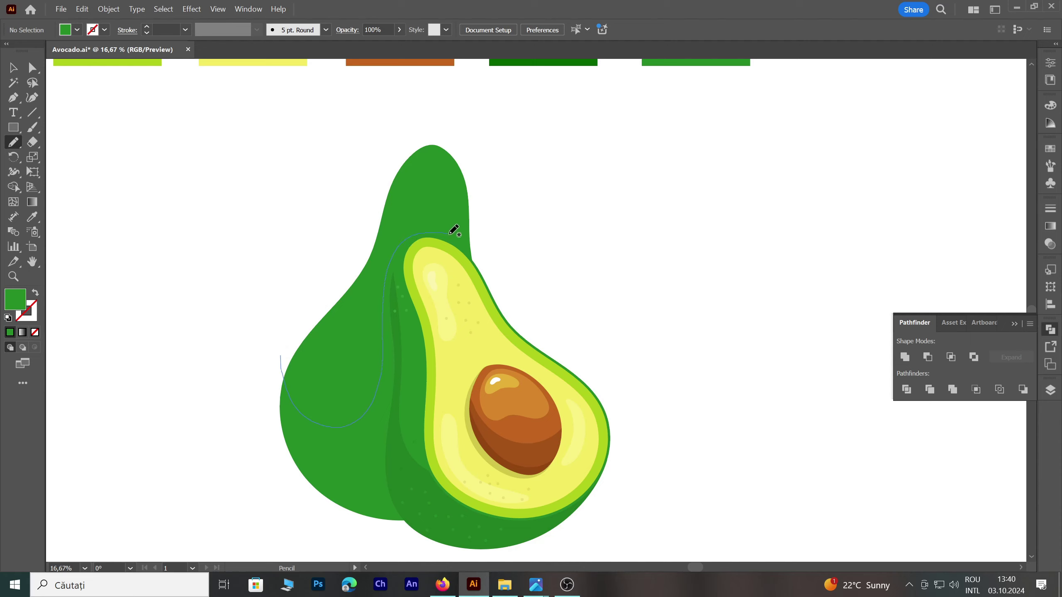
mouse_move(454, 230)
left_mouse_down()
mouse_move(519, 298)
mouse_move(471, 536)
mouse_move(244, 408)
mouse_move(280, 356)
left_mouse_up()
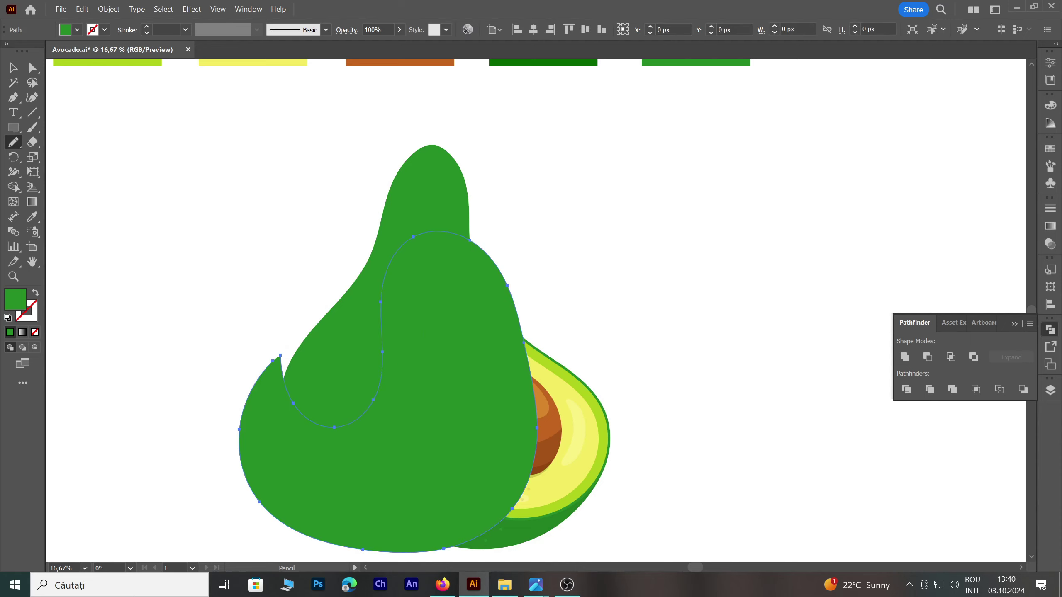
key("i")
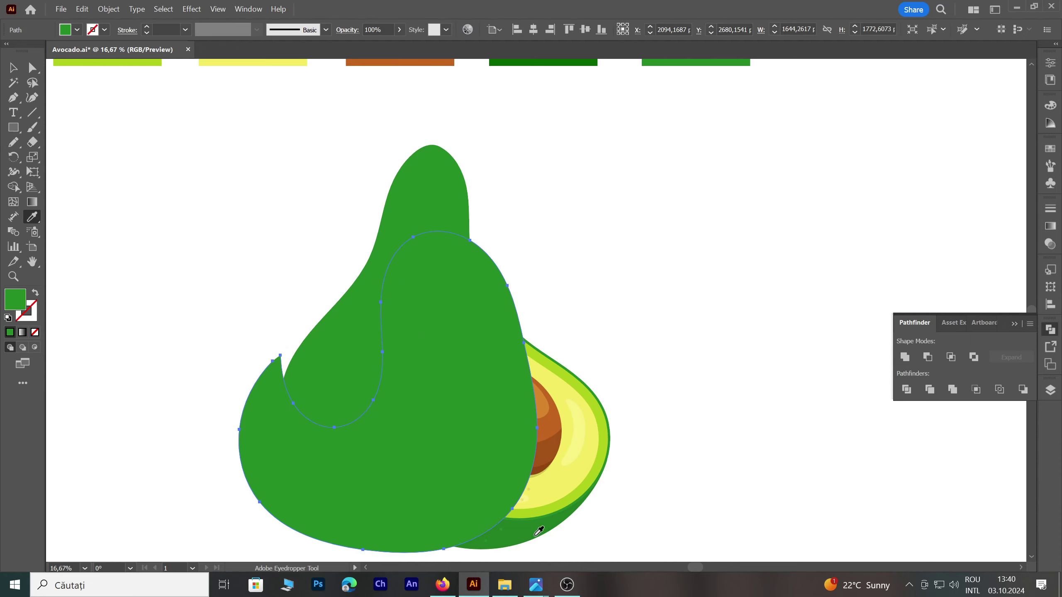
left_click(537, 520)
key("v")
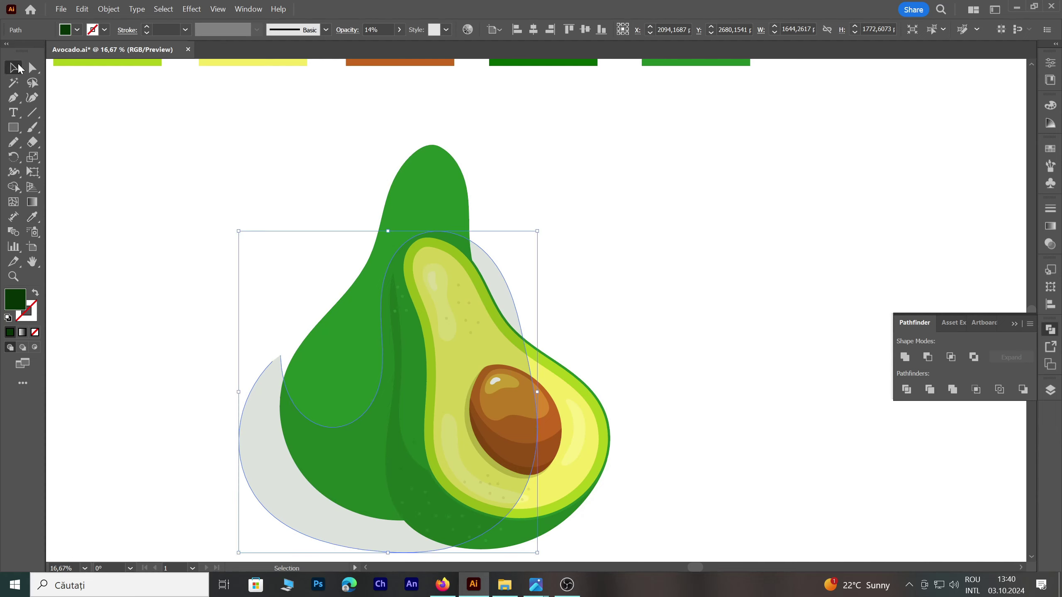
left_click(375, 285, "shift")
left_click(13, 187)
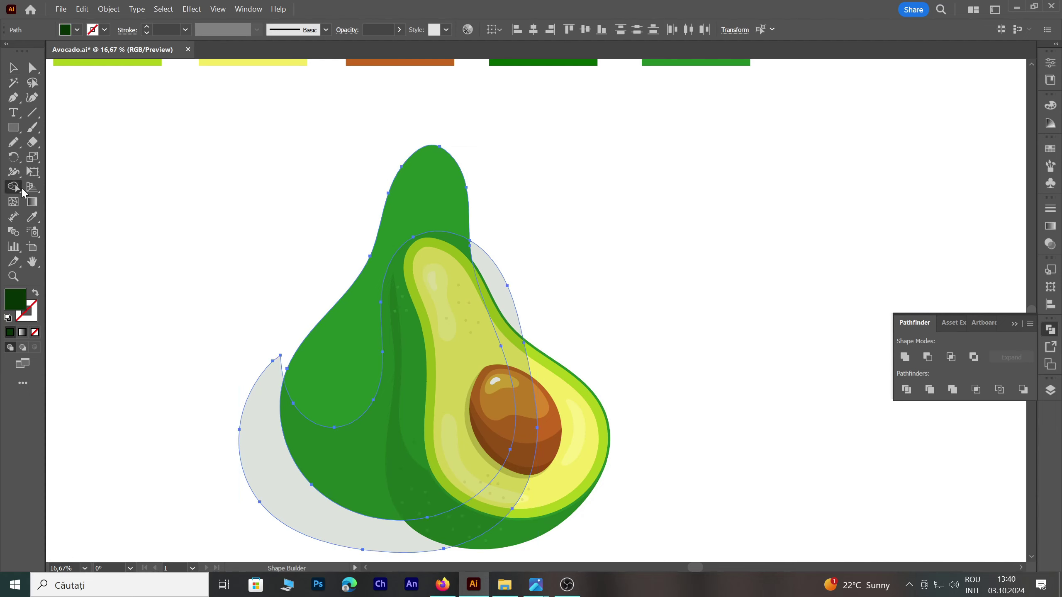
left_click(515, 344, "alt")
key("v")
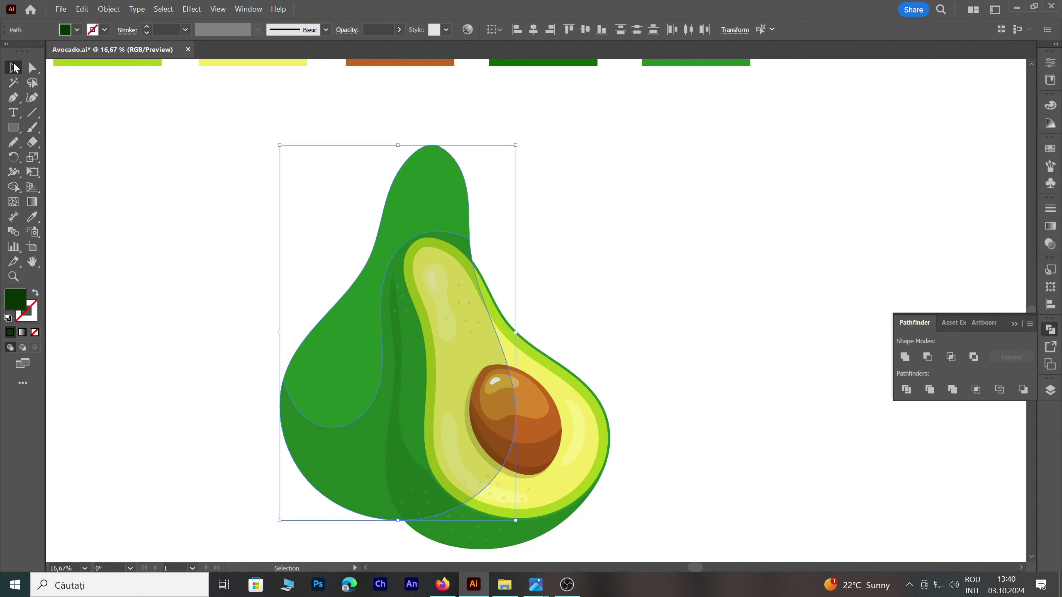
left_click(234, 205)
Change the cut avocado half's stacking order relative to the new shading
scroll(509, 381, "down", 2)
scroll(510, 380, "right", 2)
left_click(515, 386)
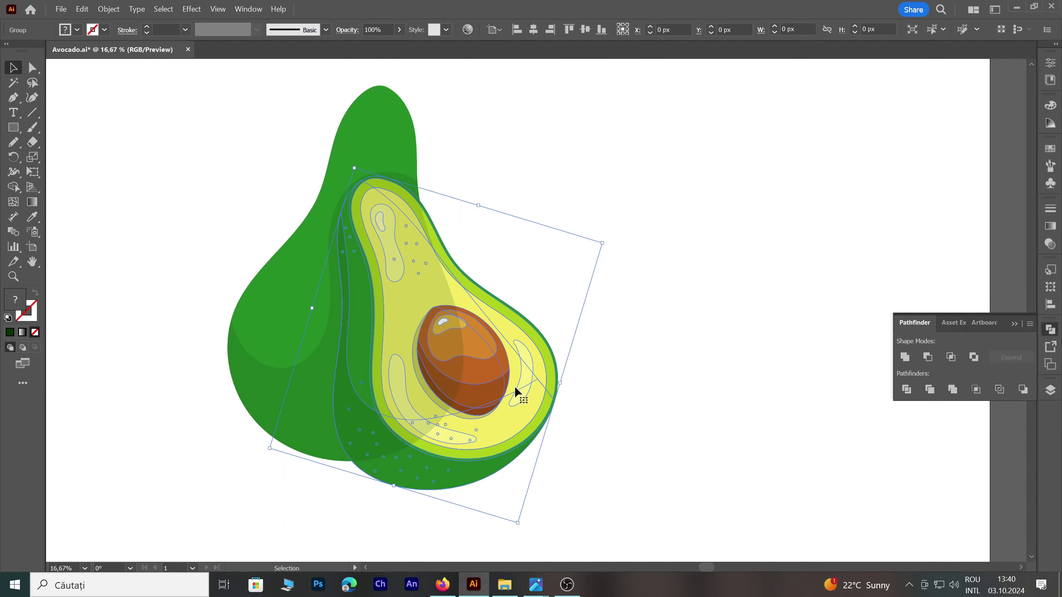
right_click(515, 386)
left_click(686, 333)
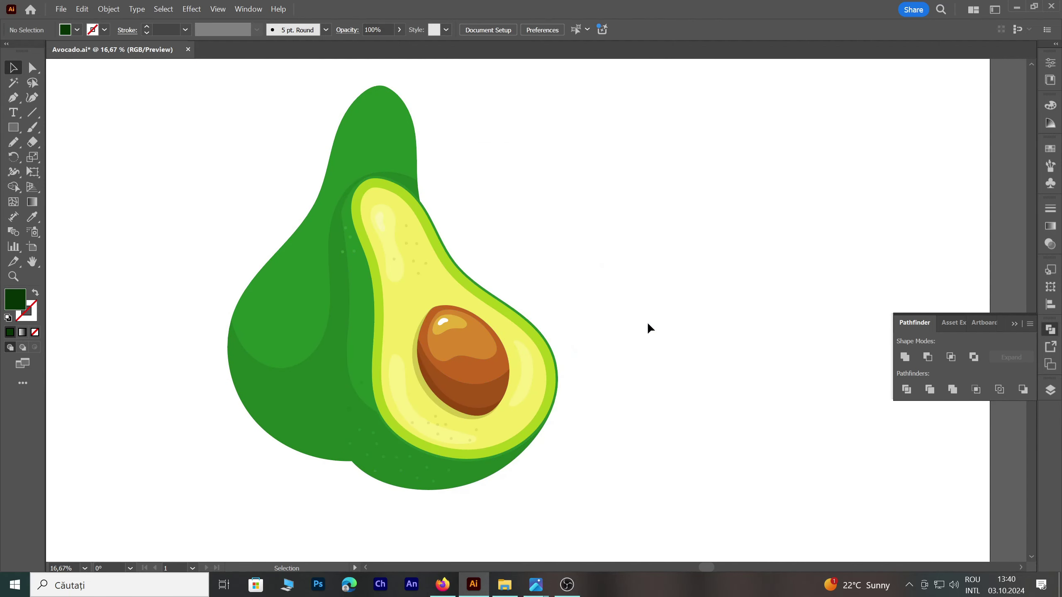
Raise the opacity of the translucent shading shape
left_click(334, 286)
left_click(399, 30)
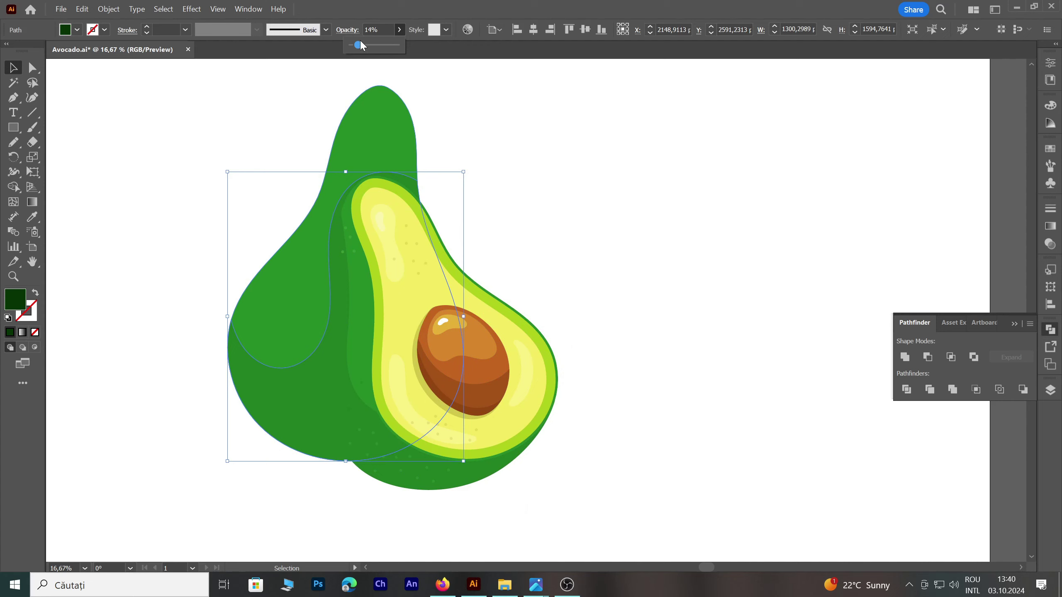
left_click_drag(356, 45, 367, 46)
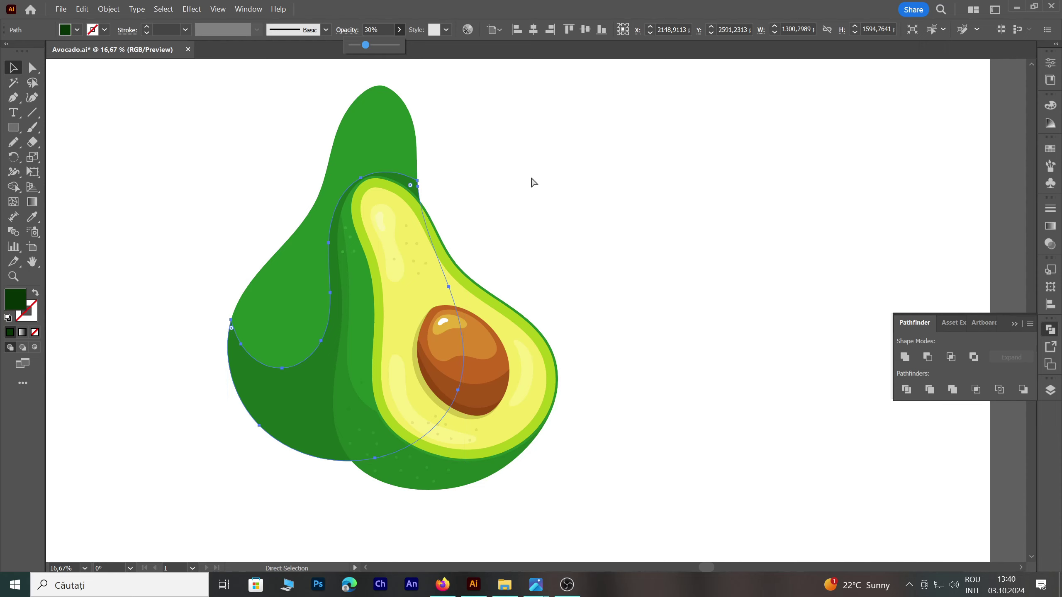
left_click(523, 130)
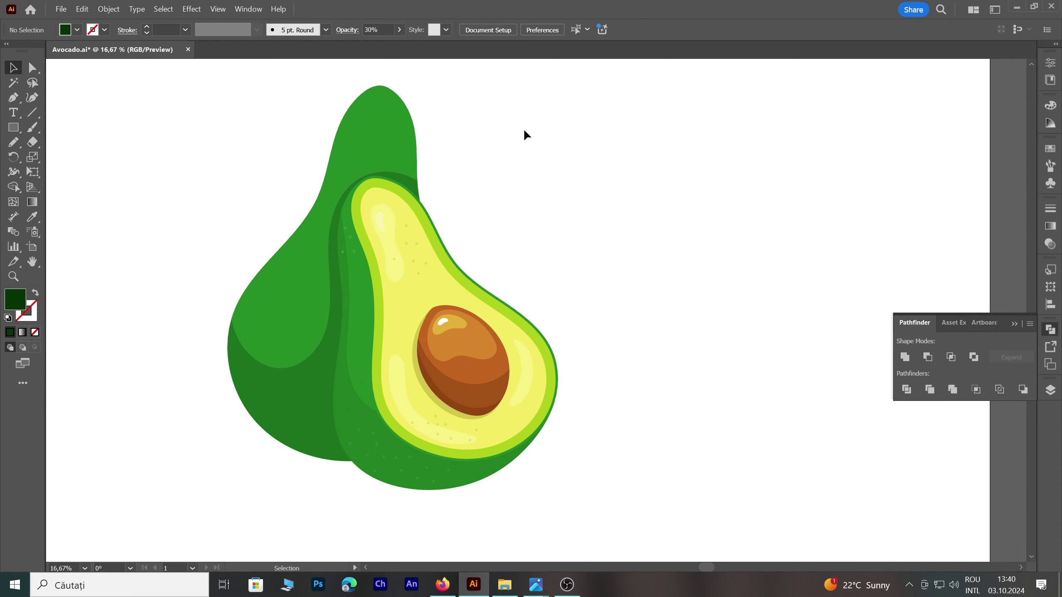
scroll(498, 172, "down", 1, "alt")
scroll(503, 182, "down", 1)
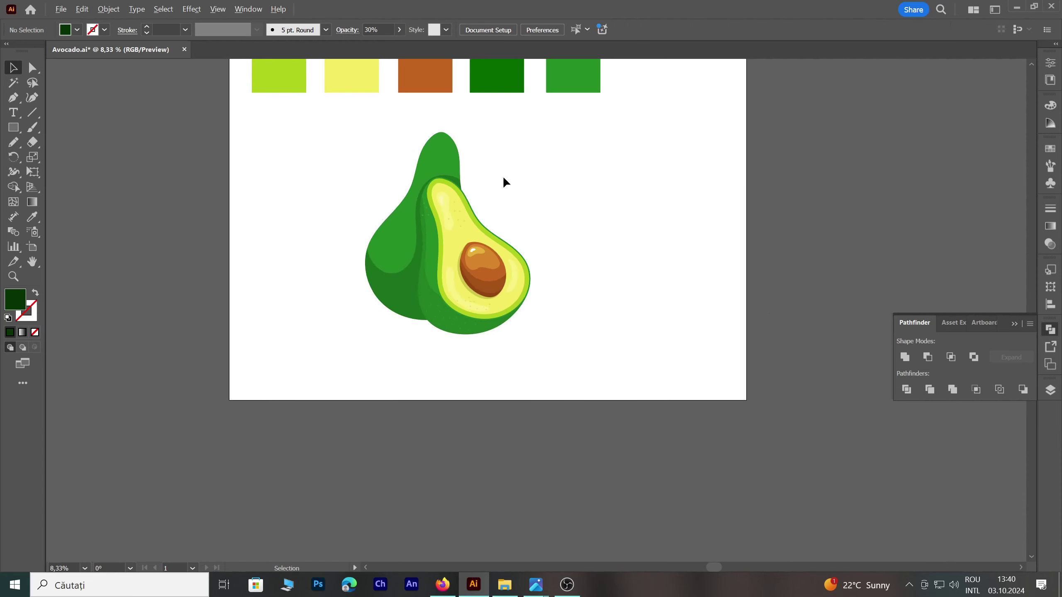
scroll(504, 171, "up", 1)
scroll(498, 166, "up", 1)
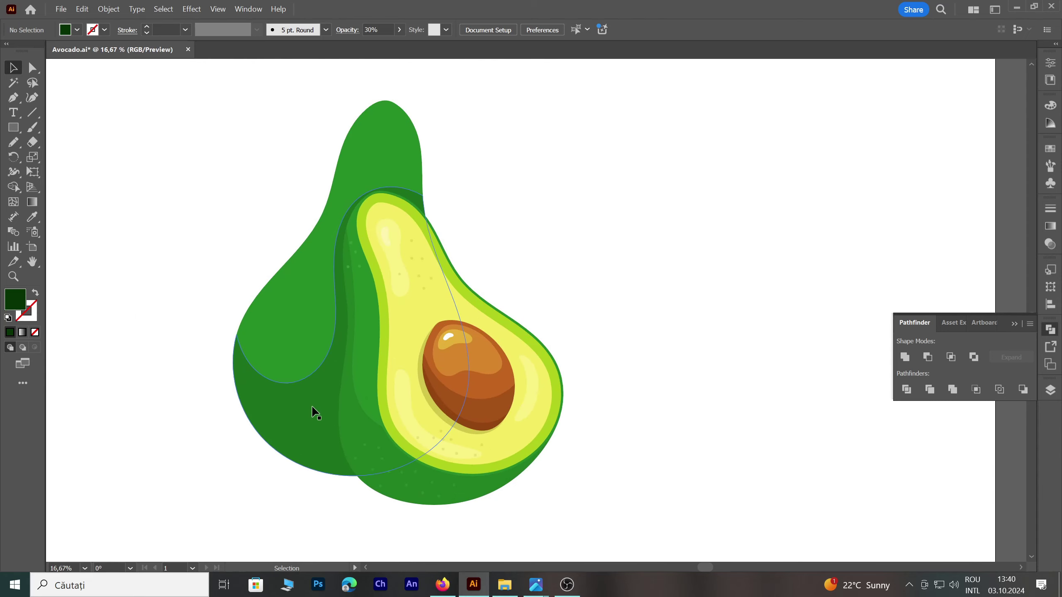
Select the dark-green shading paths on the left body and edit their opacity value
left_click(313, 408)
left_click(384, 30)
scroll(384, 29, "up", 3)
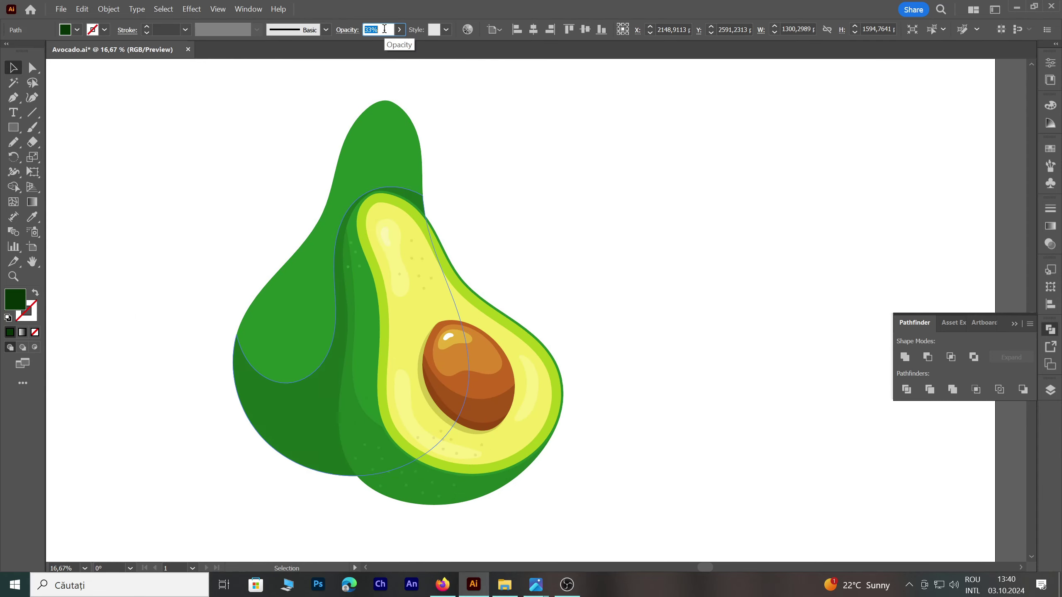
scroll(384, 29, "down", 5)
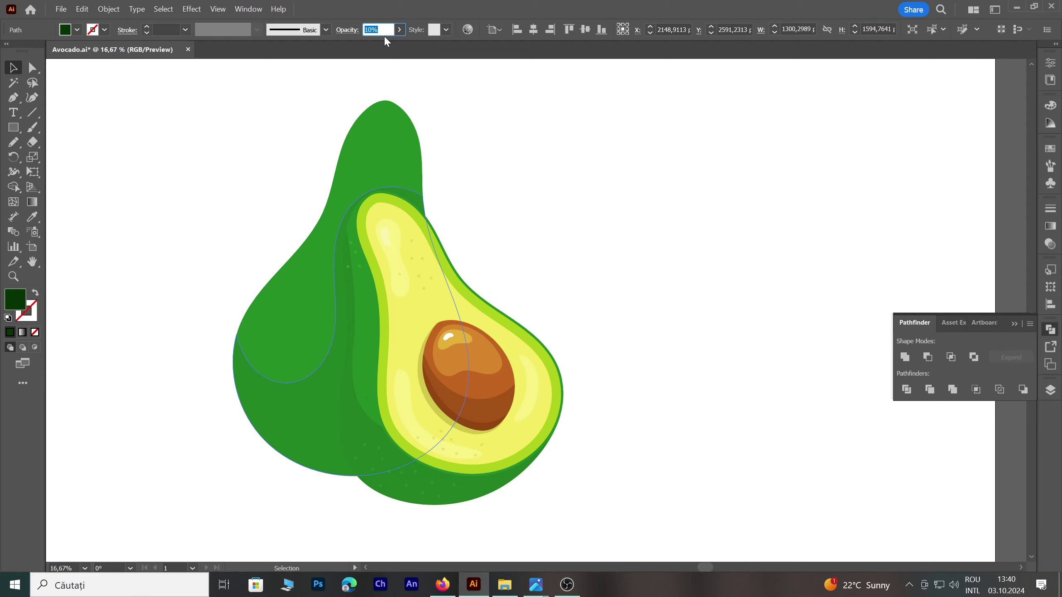
scroll(382, 29, "up", 2)
scroll(382, 29, "up", 1)
key("a")
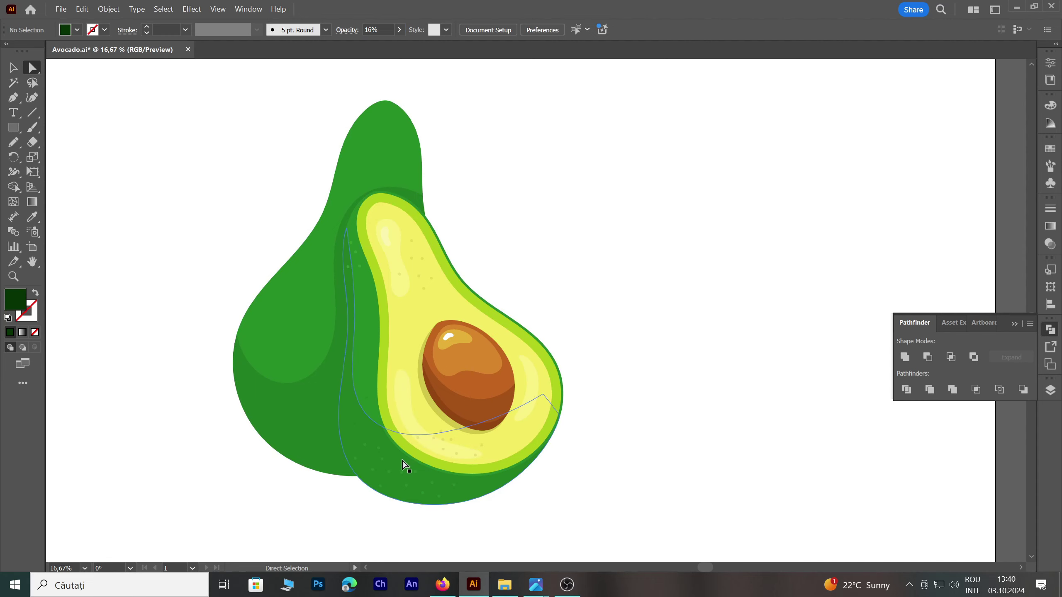
left_click(403, 460)
left_click(306, 443)
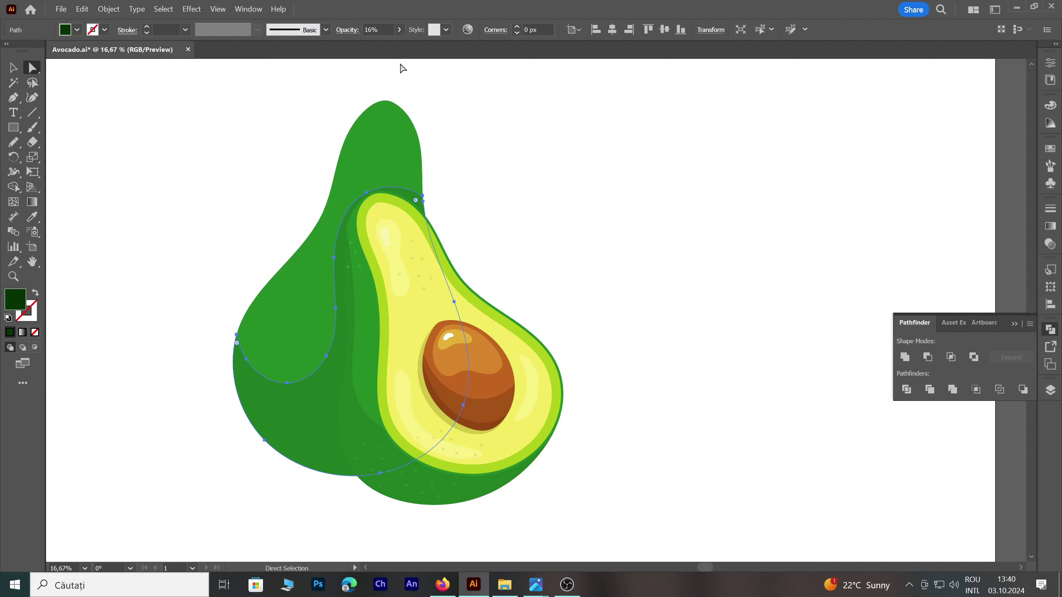
left_click(382, 27)
left_click(545, 165)
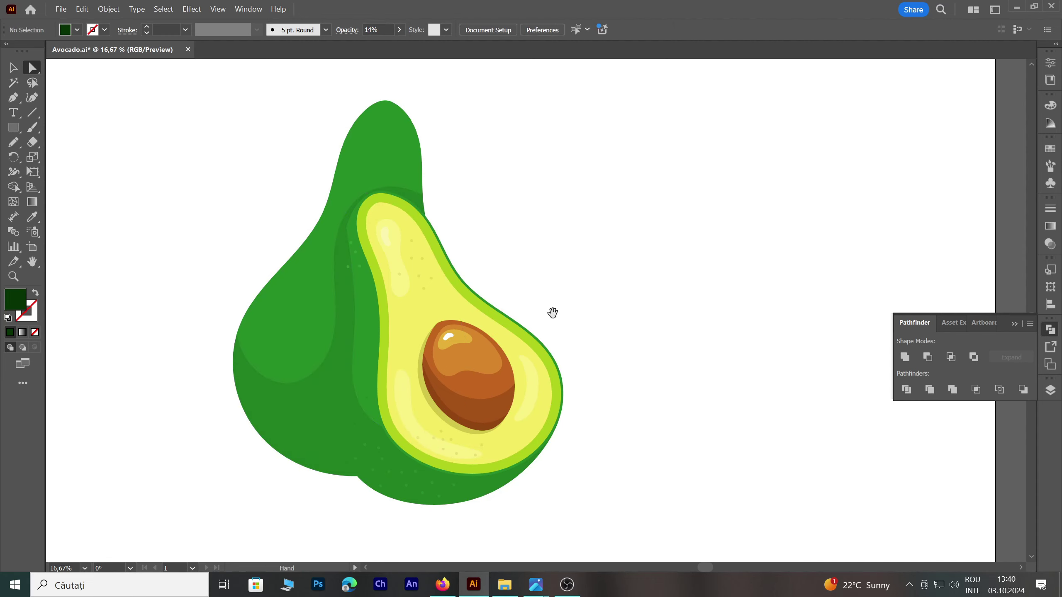
Select the left shading shape and open, then dismiss, its context menu
scroll(552, 311, "down", 3)
left_click(13, 67)
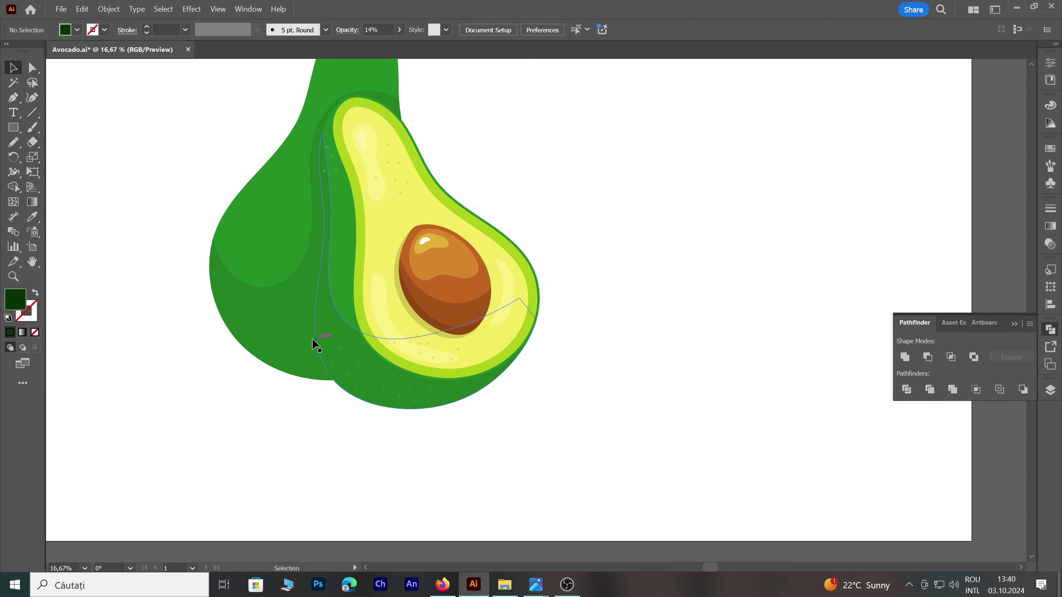
left_click(301, 340)
right_click(298, 335)
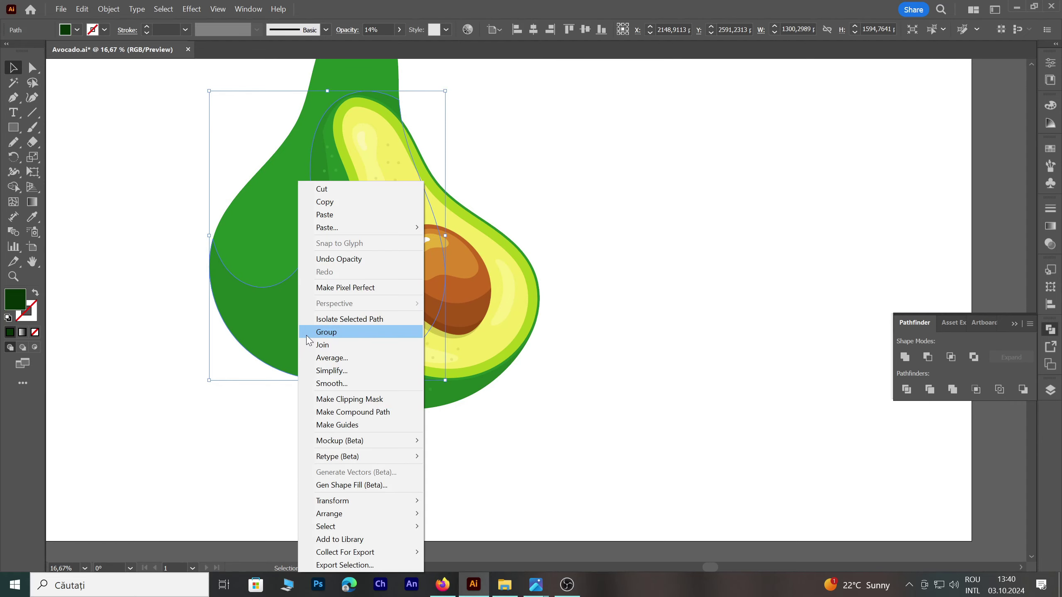
left_click(381, 37)
left_click(449, 72)
scroll(147, 167, "up", 1)
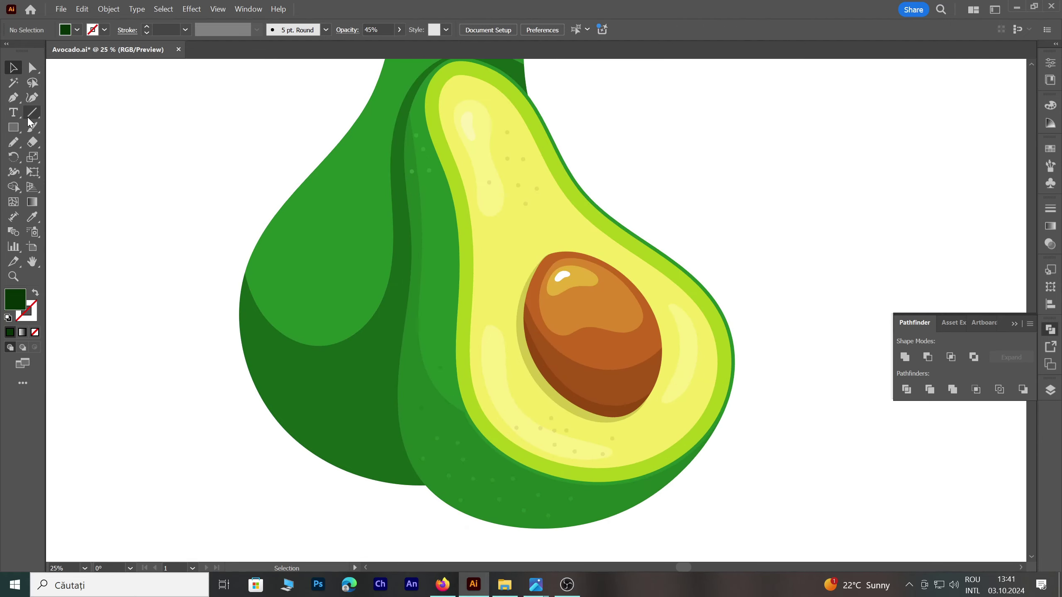
Draw a second shading shape up the avocado's lower left and apply the translucent green style
key("n")
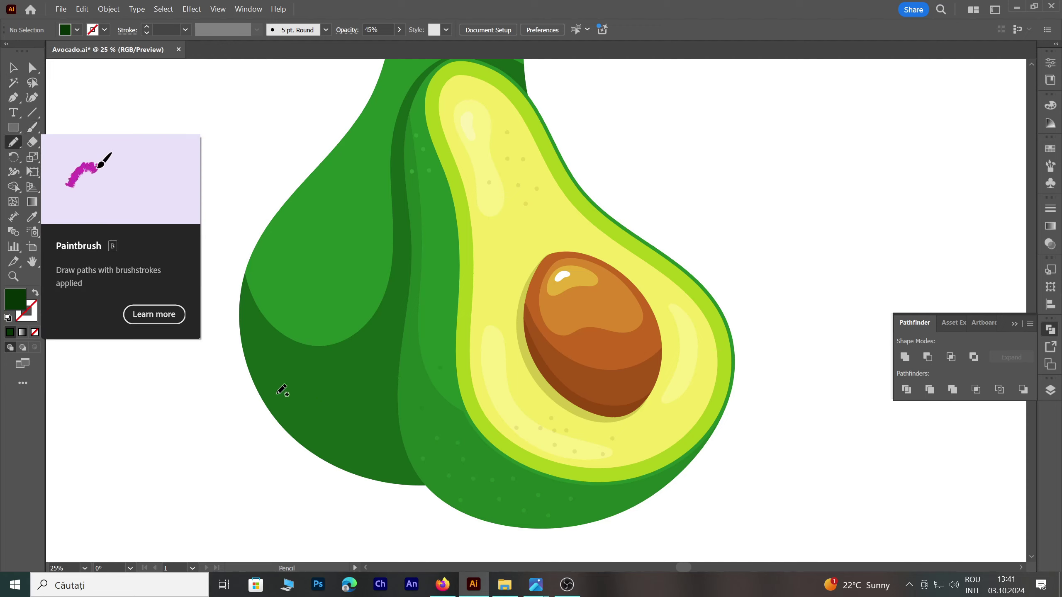
mouse_move(238, 345)
left_mouse_down()
mouse_move(381, 421)
mouse_move(395, 372)
left_mouse_up()
left_click_drag(395, 332, 404, 257)
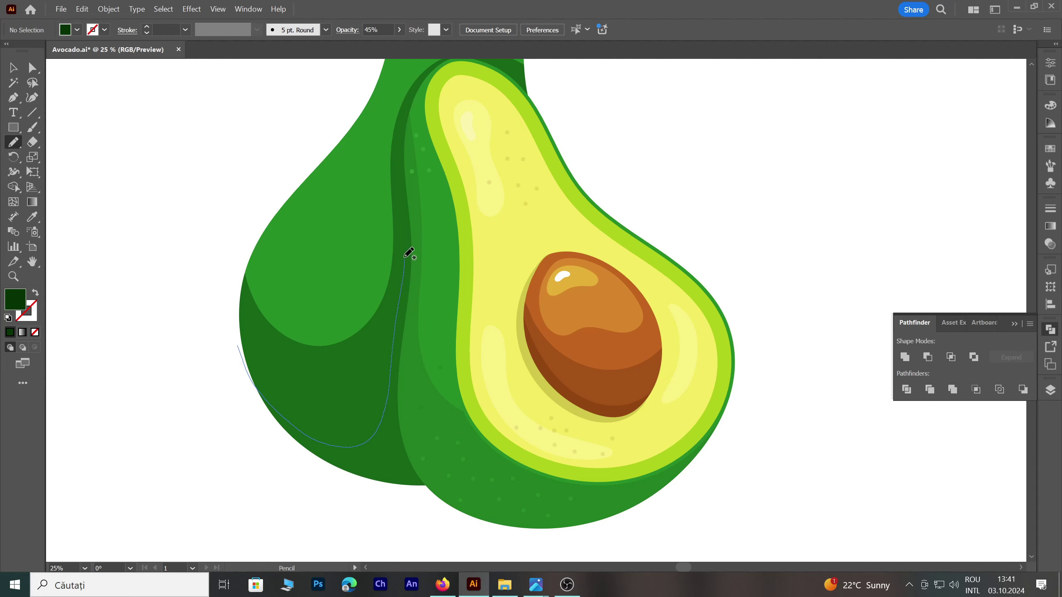
left_click_drag(400, 184, 402, 121)
mouse_move(437, 71)
left_mouse_down()
mouse_move(498, 285)
mouse_move(386, 522)
mouse_move(237, 346)
left_mouse_up()
key("i")
left_click(302, 379)
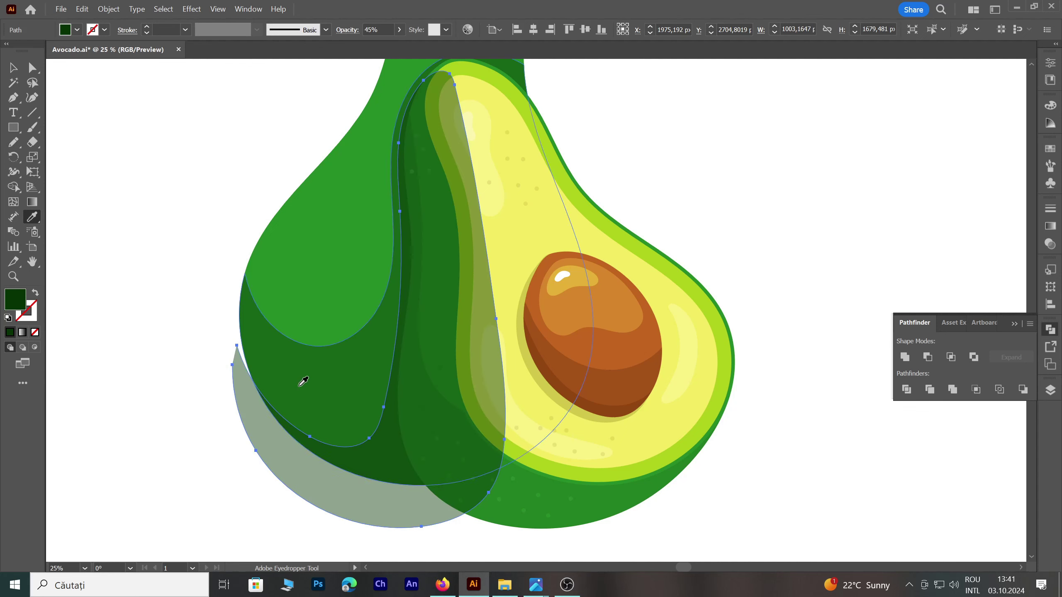
left_click(13, 66)
left_click(167, 201)
Set the new shadow shape and selected avocado paths to 14% opacity
left_click(375, 415)
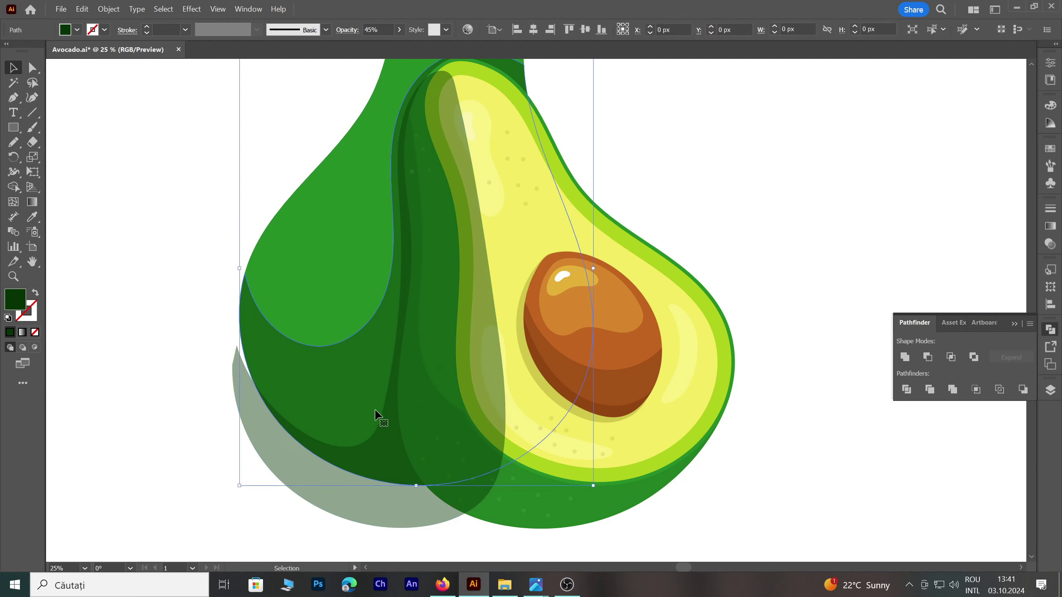
left_click(386, 446, "shift")
left_click(389, 30)
type("14")
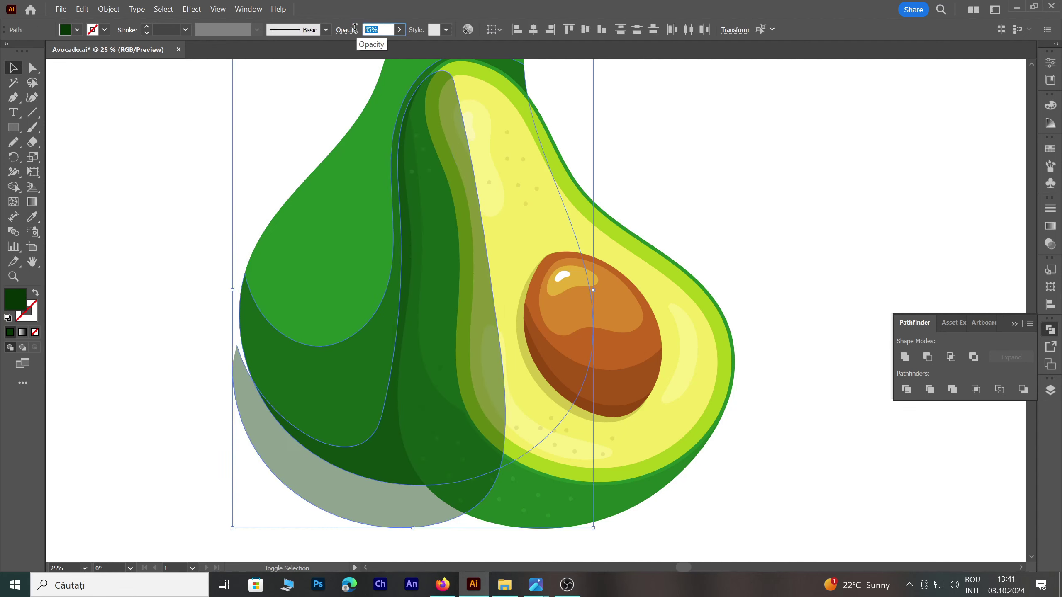
key("Return")
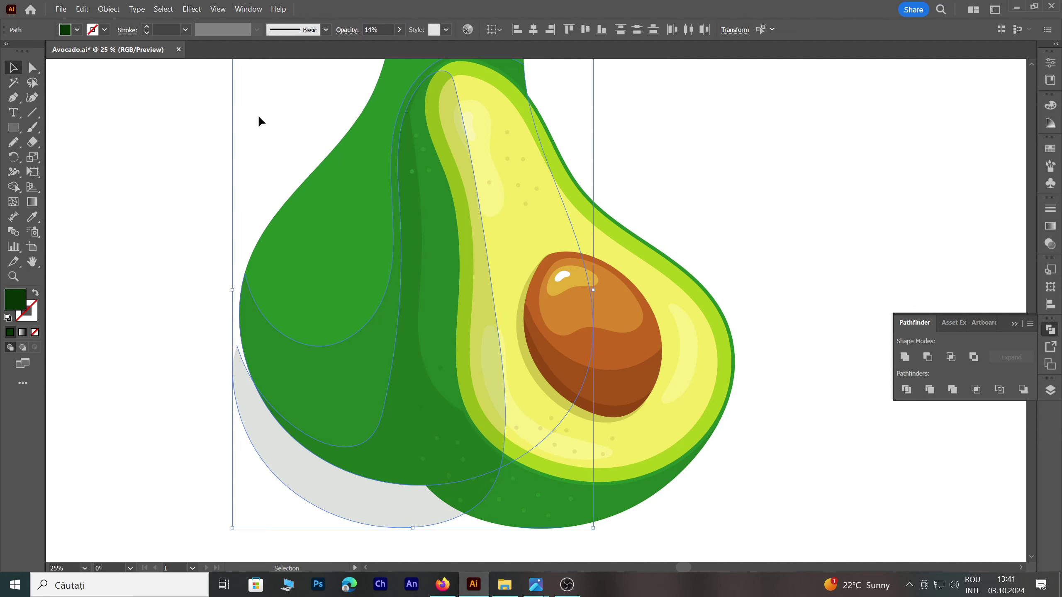
left_click(258, 114)
Trim the shading that spills outside the avocado with the Shape Builder
left_click(384, 369)
key("shift+m")
left_click(303, 480, "alt")
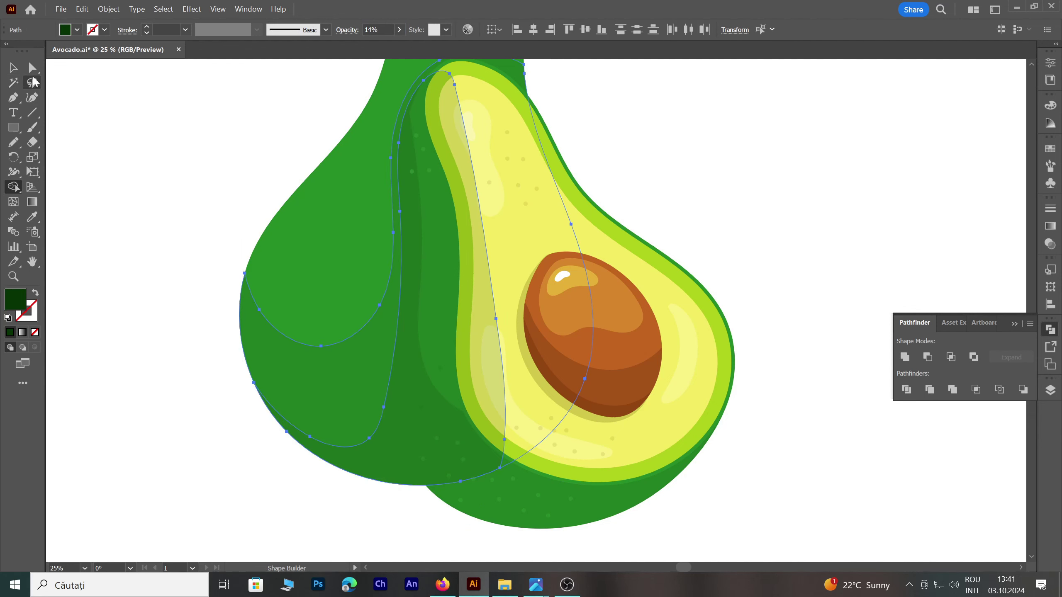
key("v")
left_click(120, 147)
scroll(172, 216, "down", 1)
Bring the cut-half group to the front and recentre the avocado in view
right_click(476, 290)
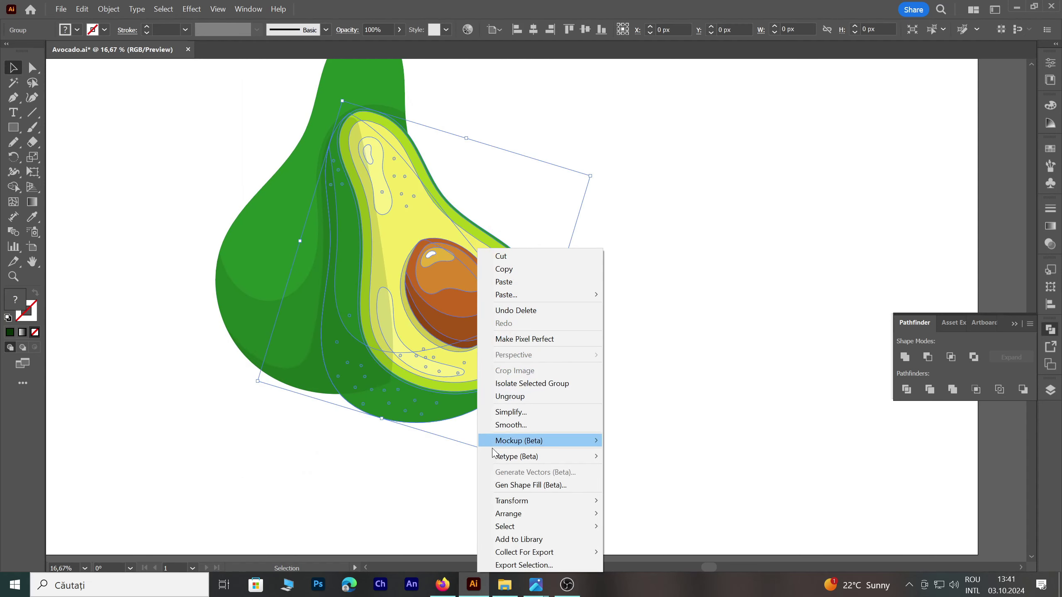
left_click(639, 510)
left_click(680, 291)
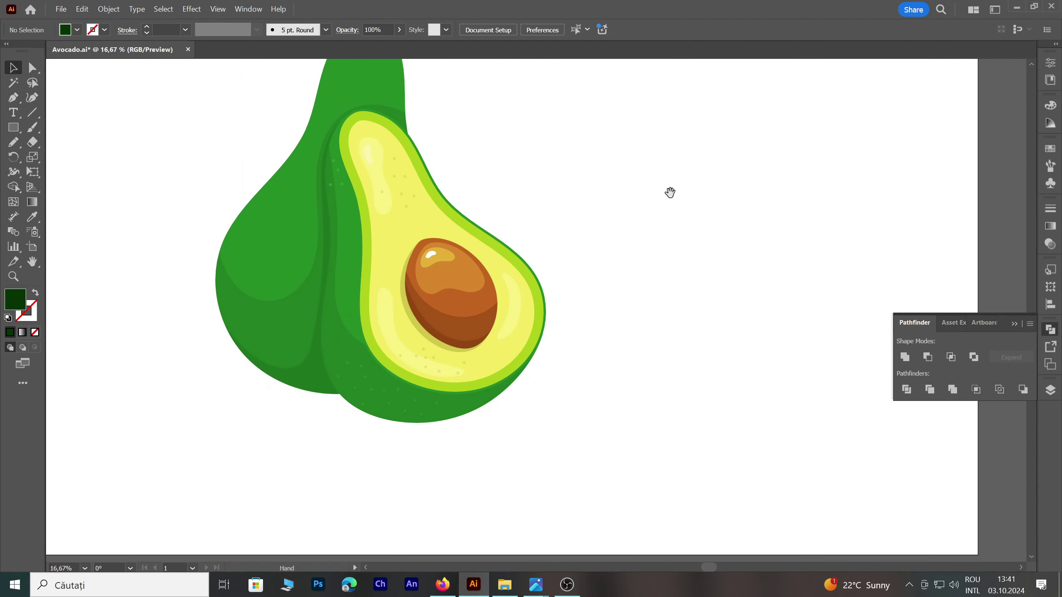
left_click_drag(670, 192, 693, 259)
scroll(693, 259, "down", 1)
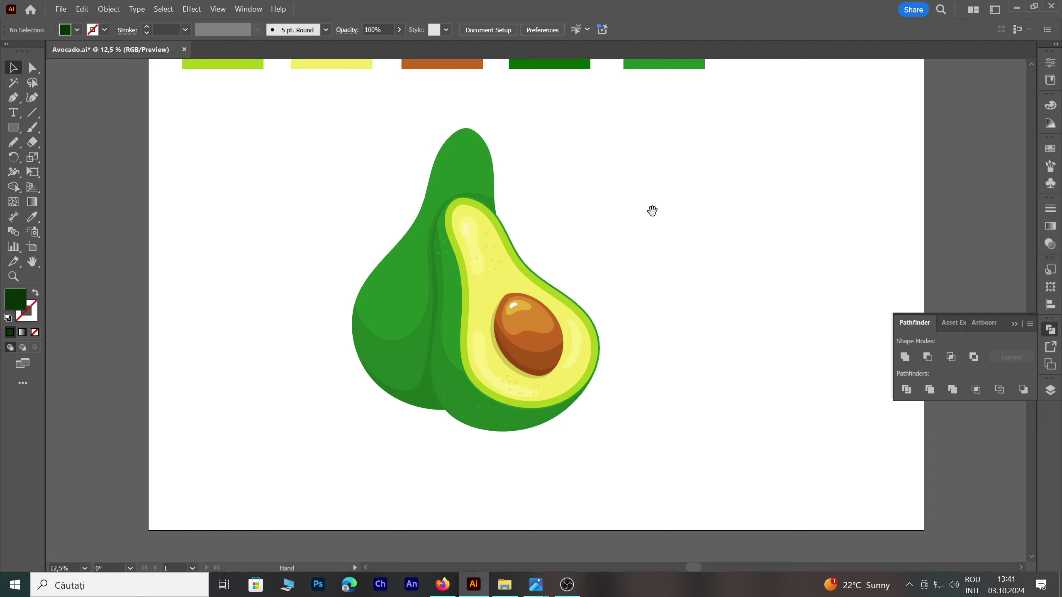
left_click_drag(652, 210, 626, 234)
Try moving the dark shading shape across the avocado, then undo the move
scroll(626, 234, "down", 1)
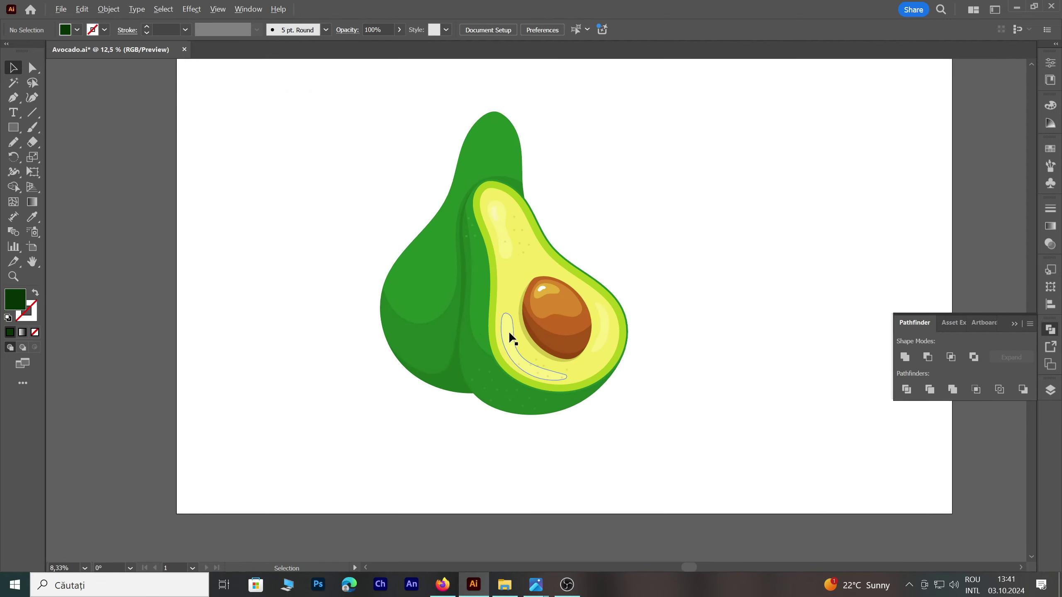
scroll(508, 331, "up", 1)
scroll(449, 306, "up", 1)
left_click_drag(434, 490, 559, 483)
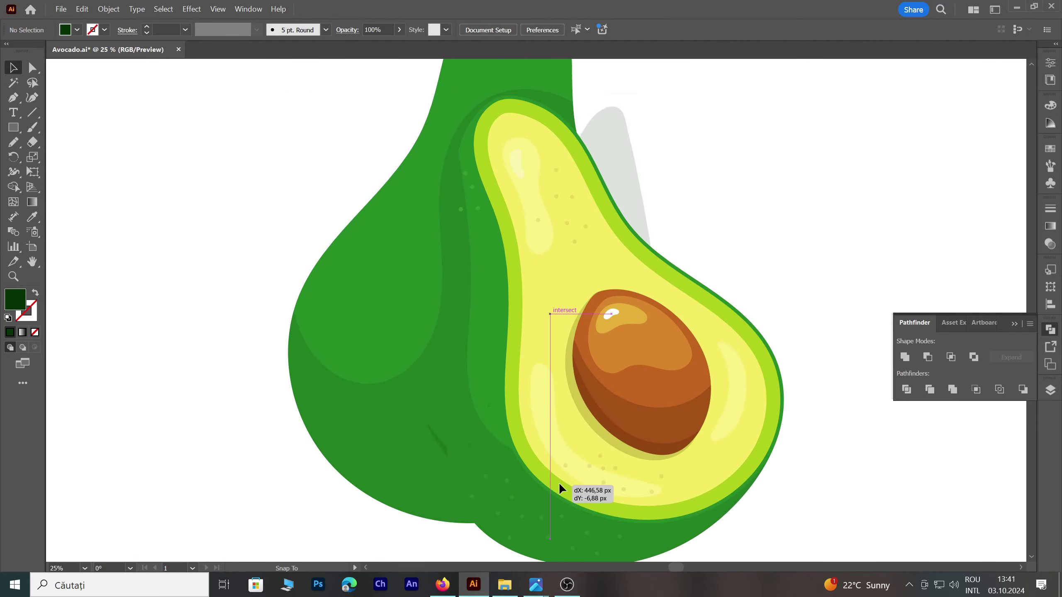
key("ctrl+z")
left_click(820, 187)
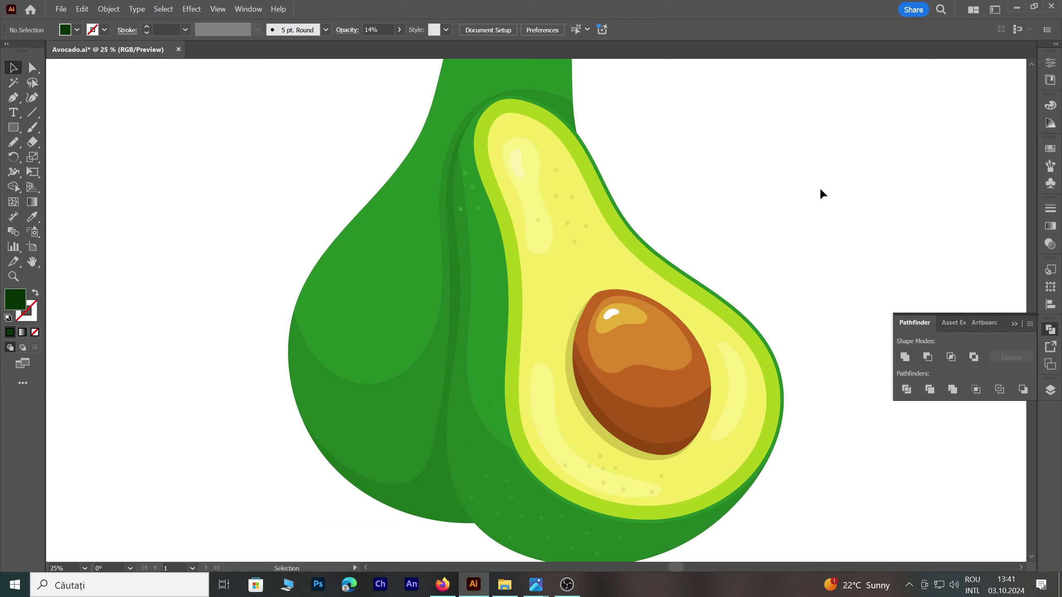
Sketch freehand shading strokes along the left lobe, undoing the misdrawn attempts
key("n")
left_click_drag(465, 133, 452, 245)
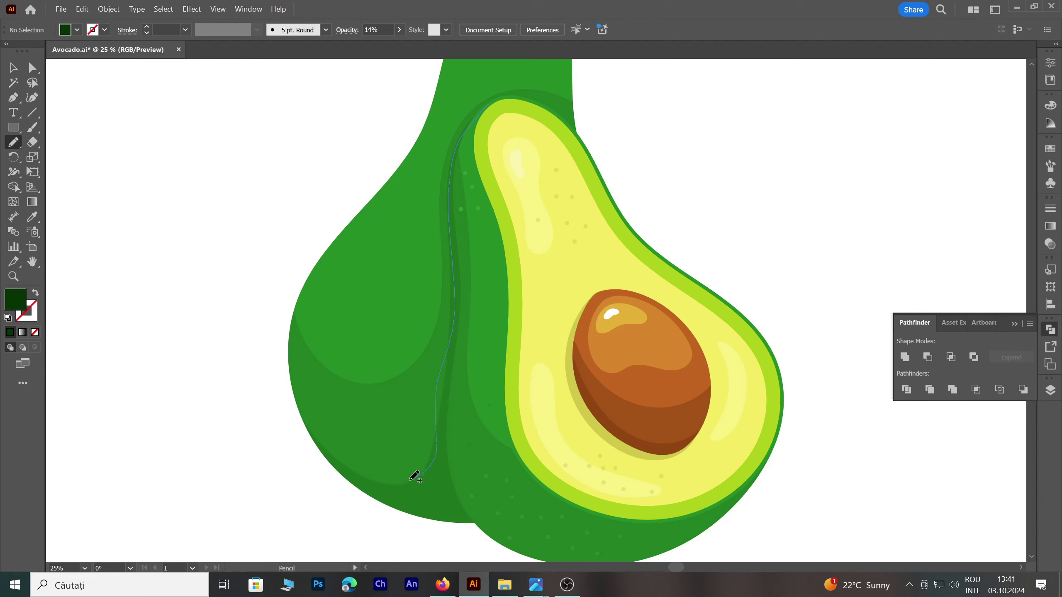
left_click_drag(414, 476, 263, 414)
key("ctrl+z")
scroll(434, 472, "down", 3)
scroll(435, 472, "right", 3)
scroll(334, 389, "down", 1)
scroll(335, 389, "right", 1)
left_click_drag(169, 354, 268, 420)
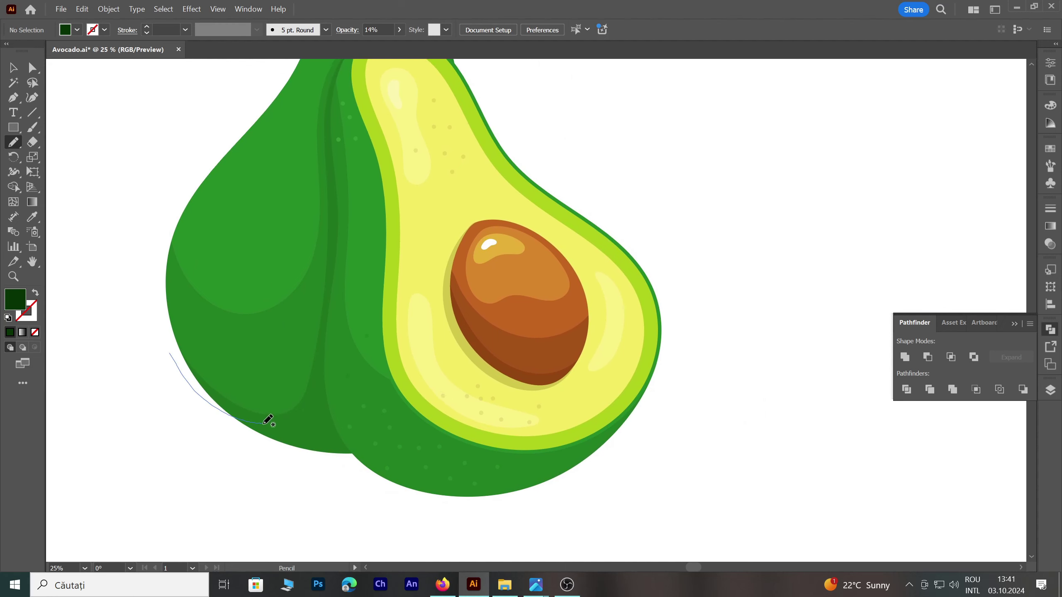
key("ctrl+z")
Redraw a closed shading shape from lower left up along the cut half's edge
left_click_drag(160, 327, 238, 405)
left_click_drag(310, 371, 310, 335)
left_click_drag(330, 252, 325, 156)
mouse_move(350, 56)
left_mouse_down()
mouse_move(391, 91)
mouse_move(457, 465)
mouse_move(163, 329)
left_mouse_up()
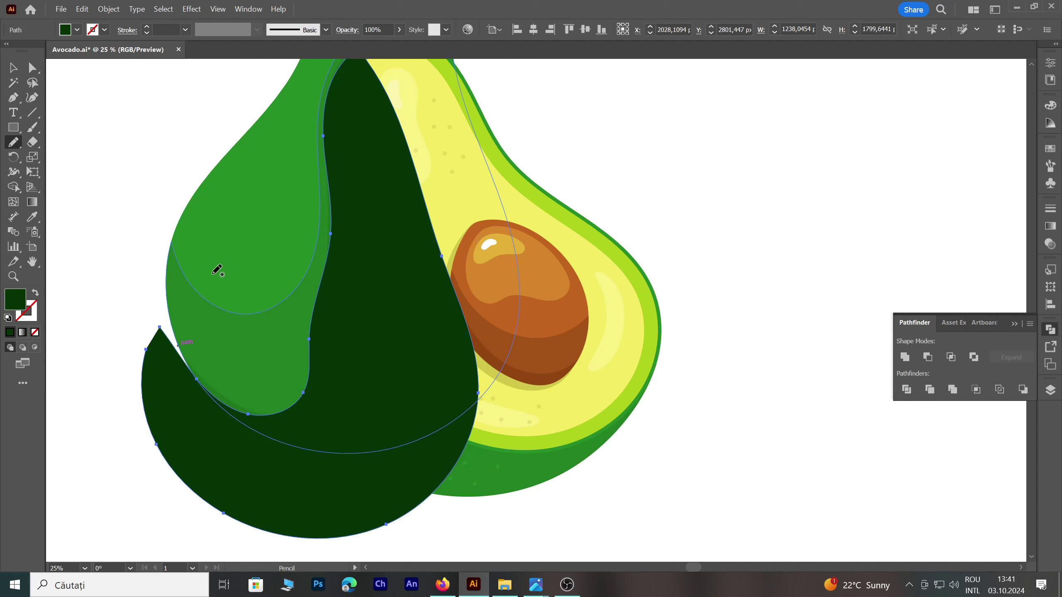
left_click(13, 68)
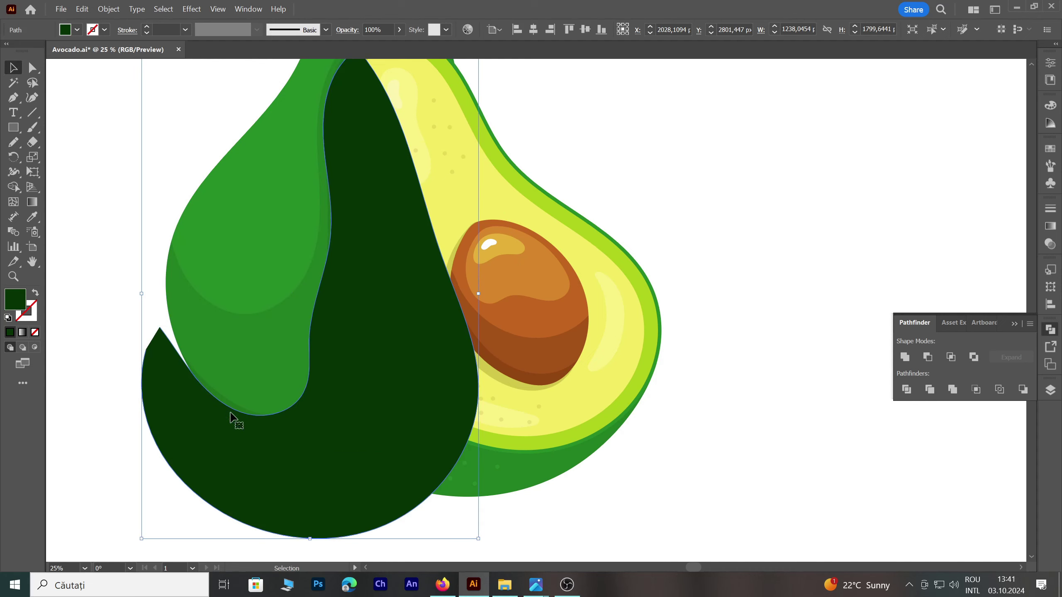
key("ctrl+shift+a")
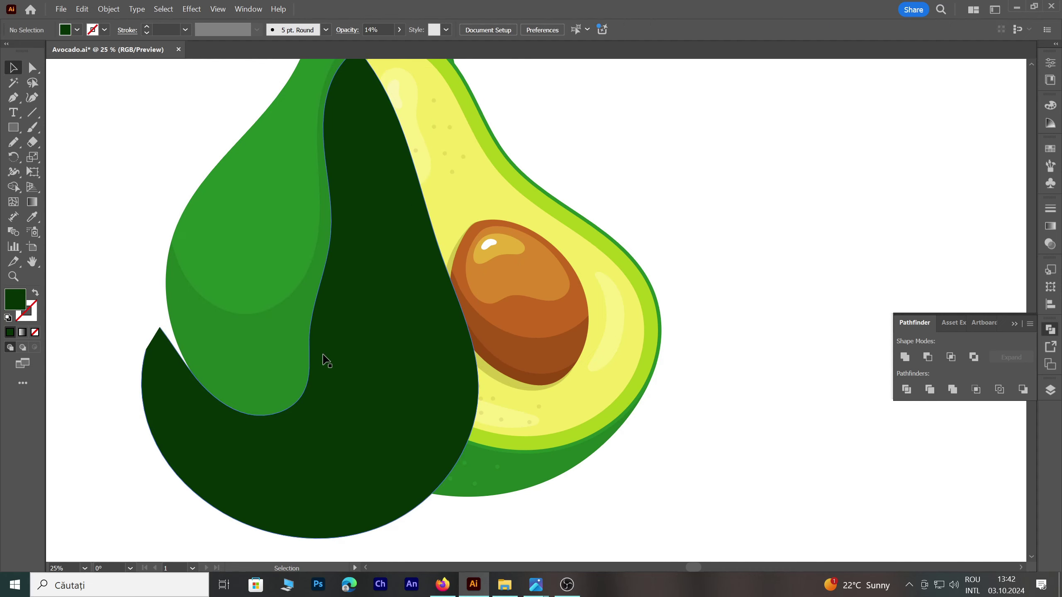
left_click(338, 355)
Give the new shape the 14% translucent shadow look and trim it to the avocado skin
key("i")
left_click(155, 233)
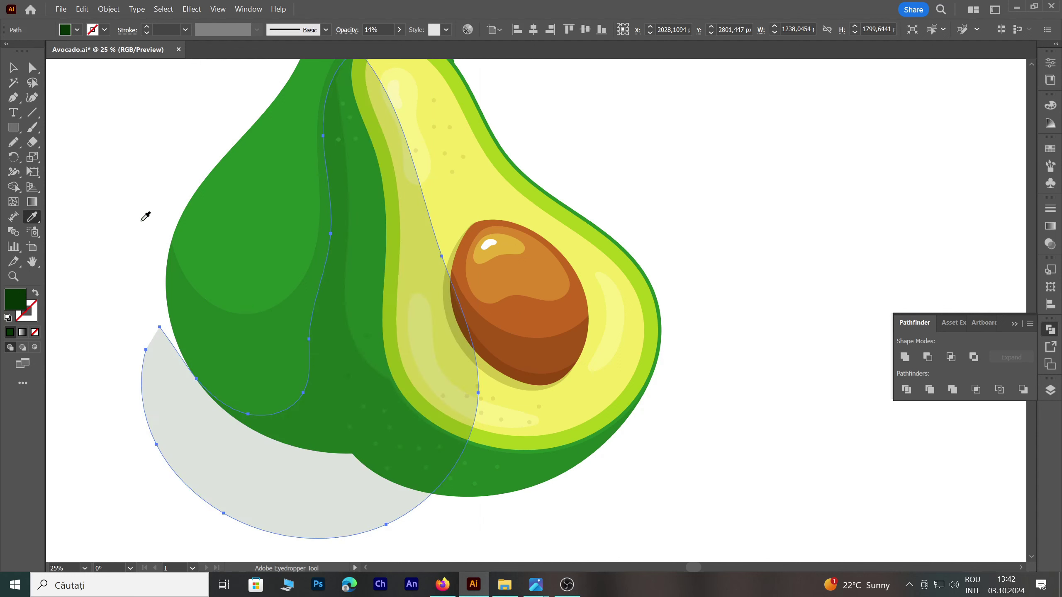
left_click(13, 68)
left_click(226, 352, "shift")
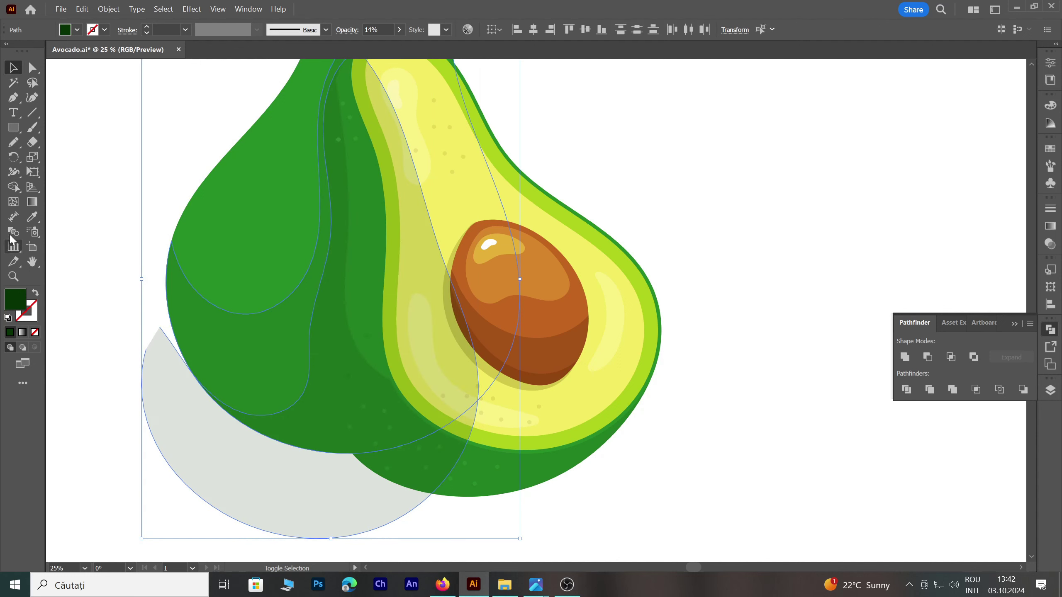
left_click(13, 187)
left_click(190, 427, "alt")
left_click(12, 67)
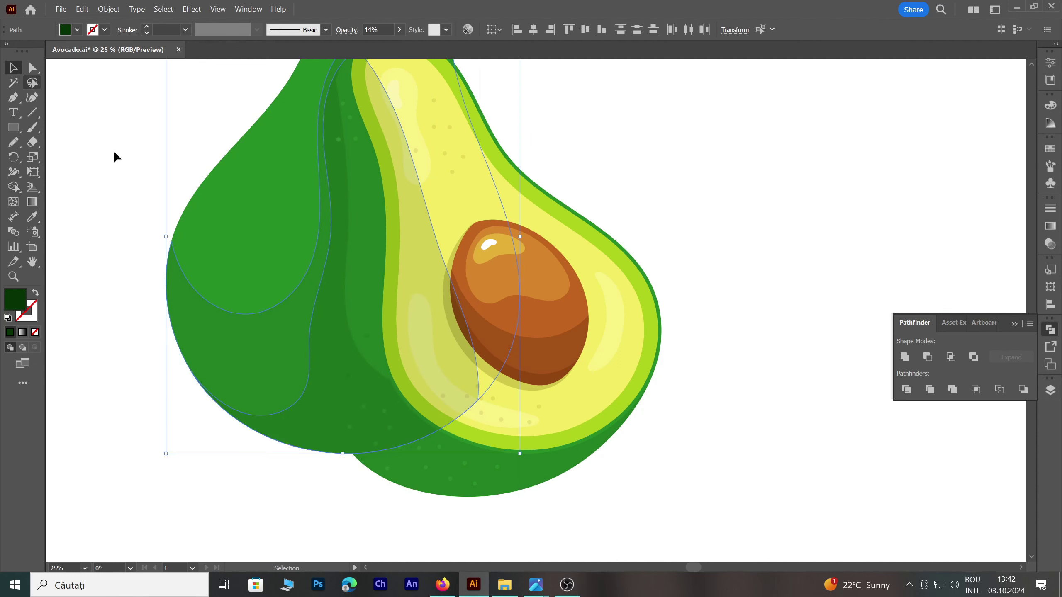
Send the new shading band one step backward
left_click(268, 451, "shift")
right_click(265, 437)
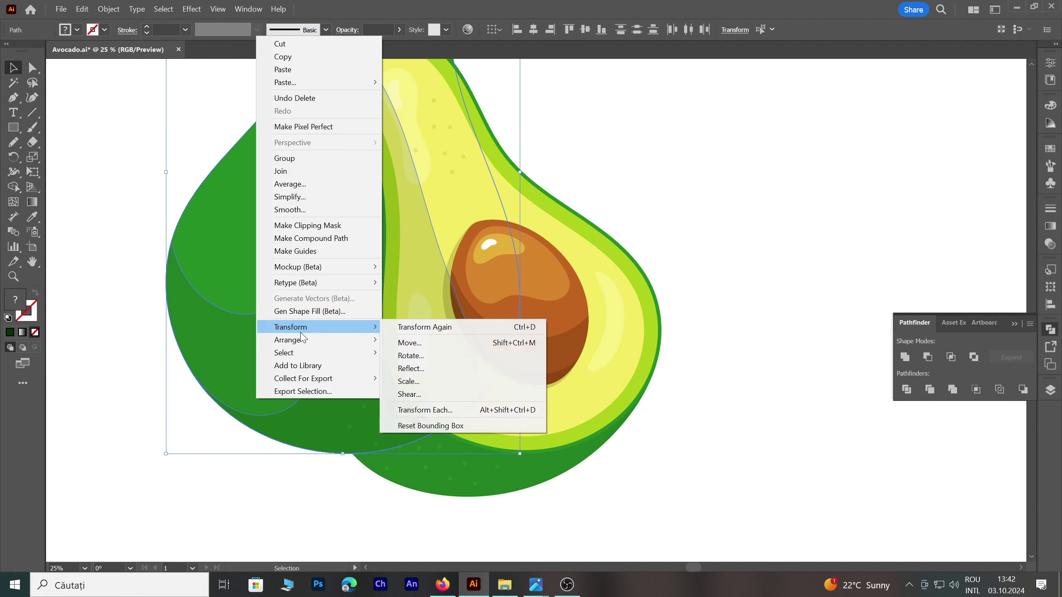
left_click(430, 366)
left_click(294, 491)
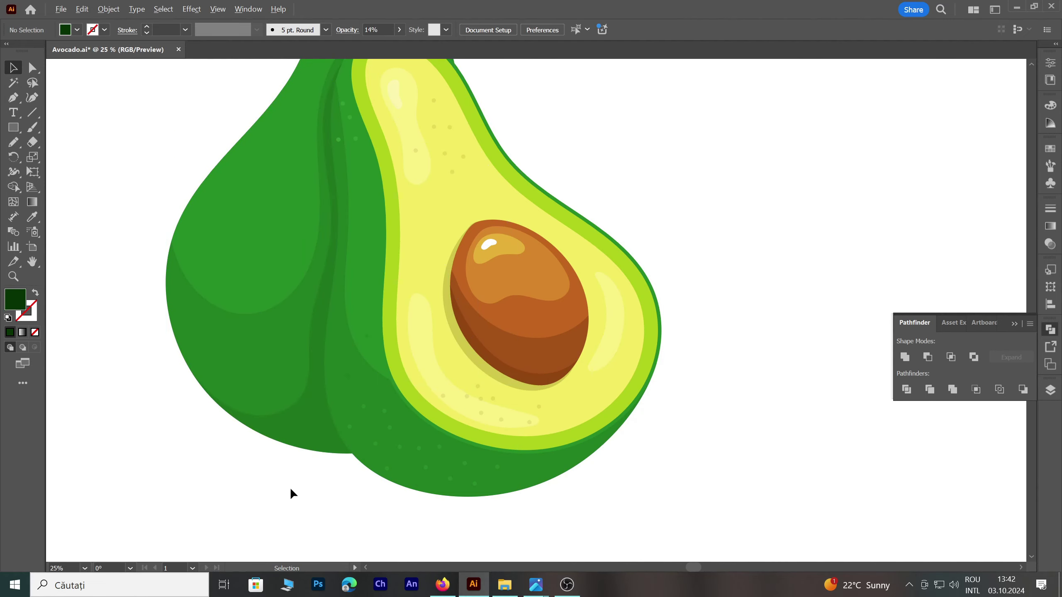
Reshape the thin shading path's curve near the top by dragging its points
scroll(290, 488, "down", 1)
scroll(339, 173, "up", 2)
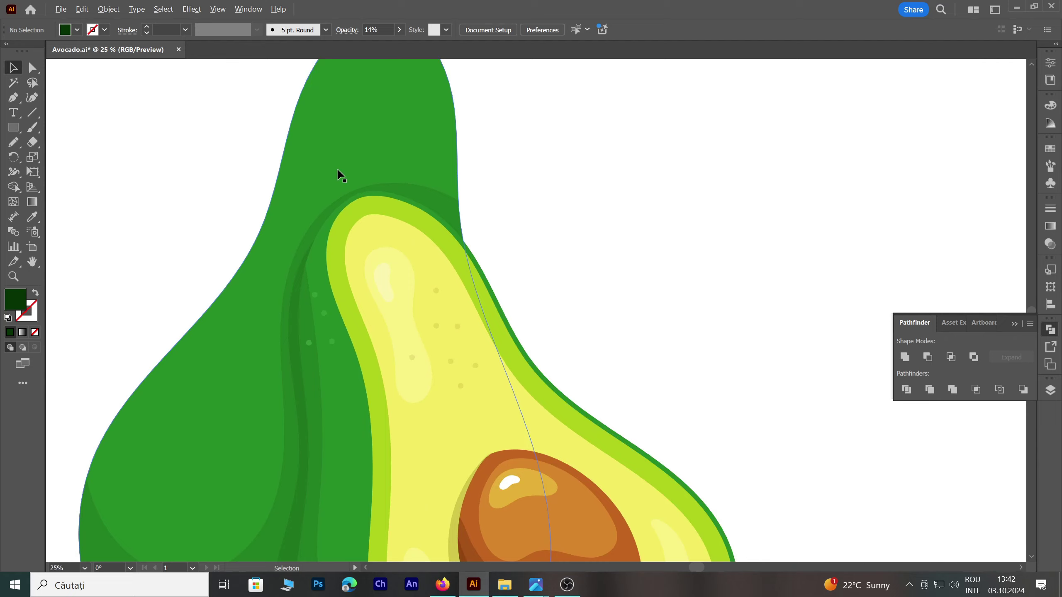
key("a")
scroll(310, 265, "up", 2)
left_click(286, 256)
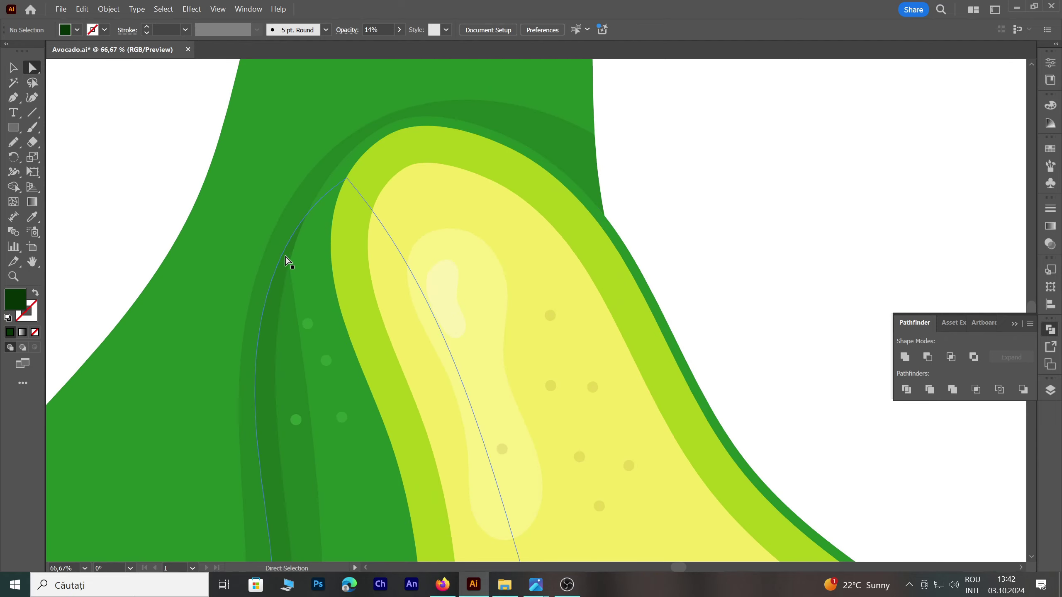
left_click_drag(347, 174, 372, 135)
left_click(404, 230)
left_click(259, 409)
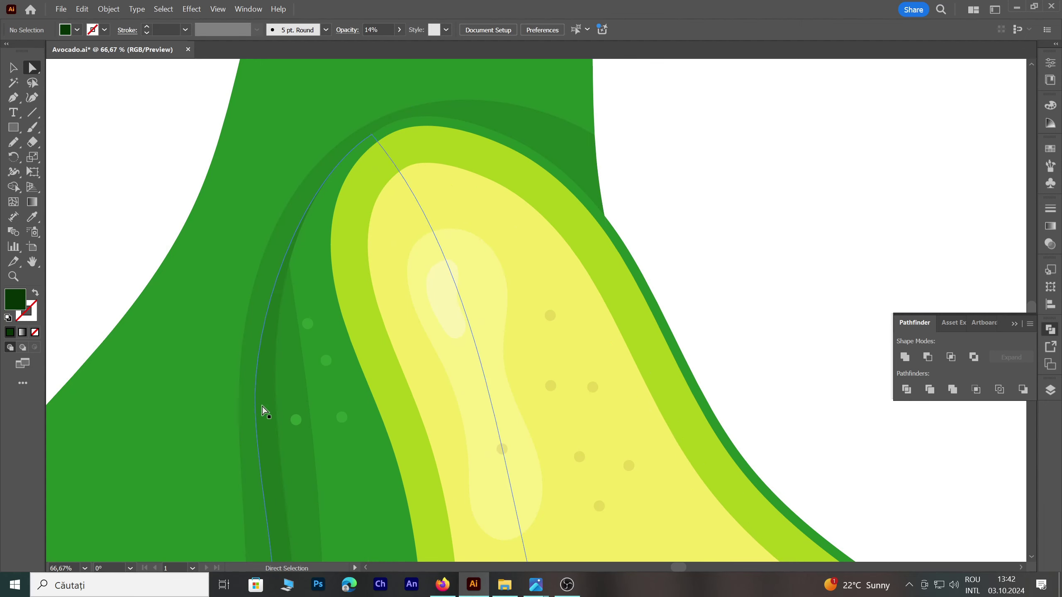
Adjust the lower anchors of the shading path to smooth its edge along the cut half
left_click_drag(255, 412, 262, 397)
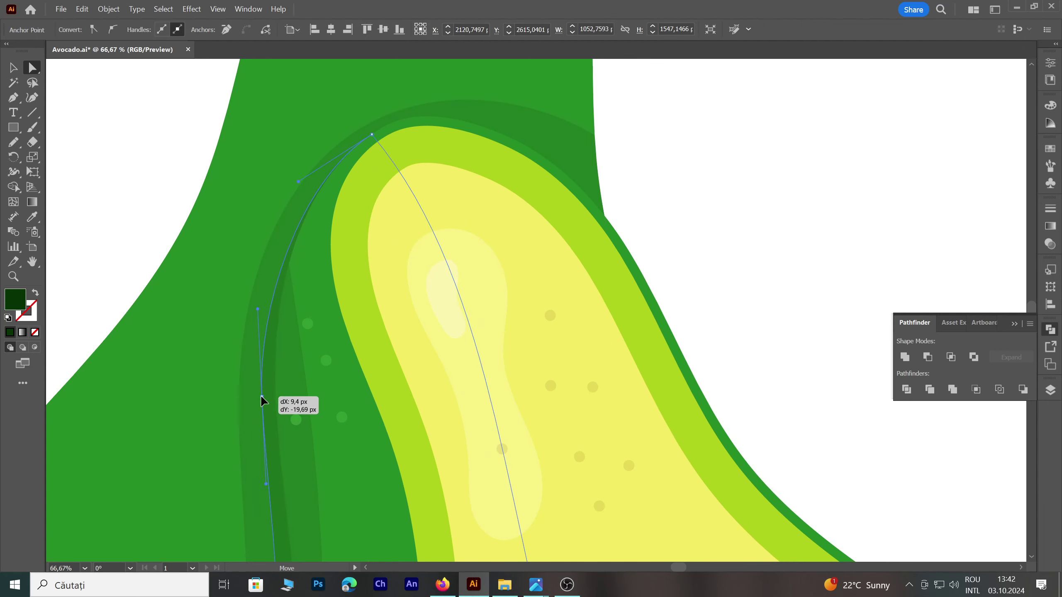
scroll(261, 399, "down", 10)
scroll(351, 422, "right", 5)
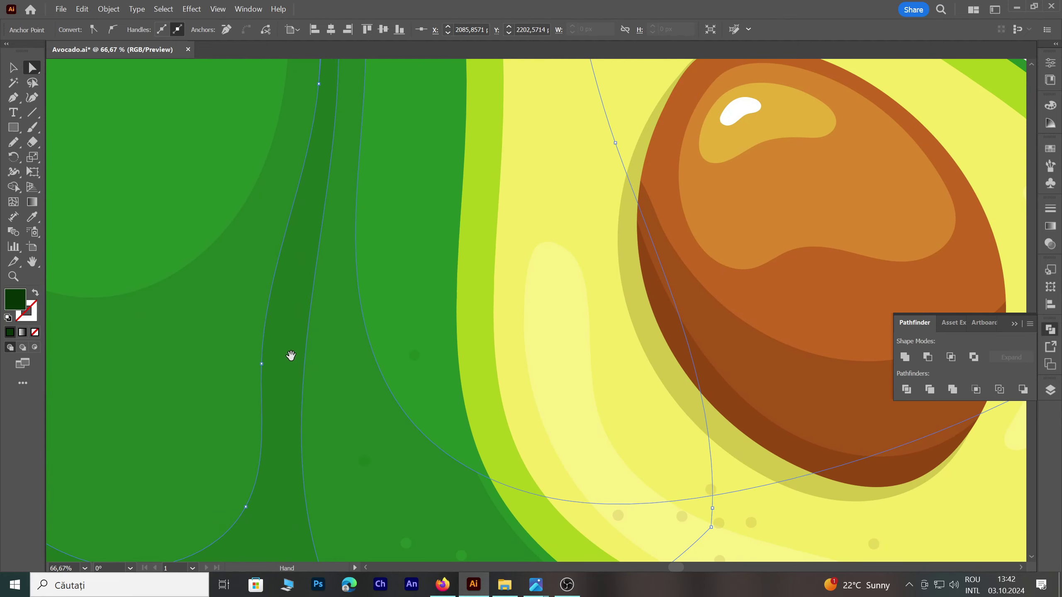
left_click_drag(260, 366, 271, 365)
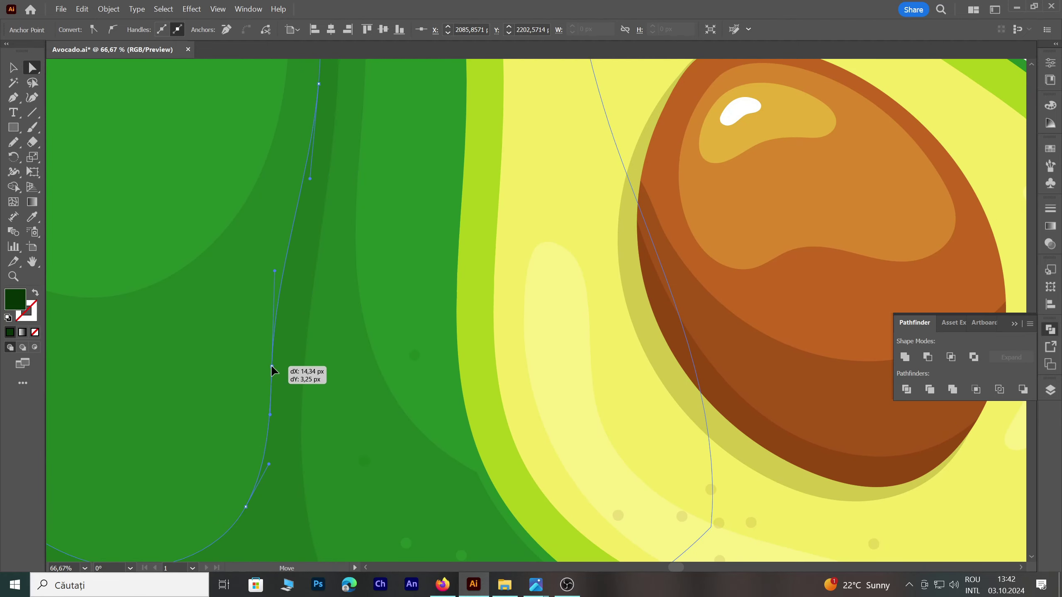
left_click_drag(275, 270, 283, 265)
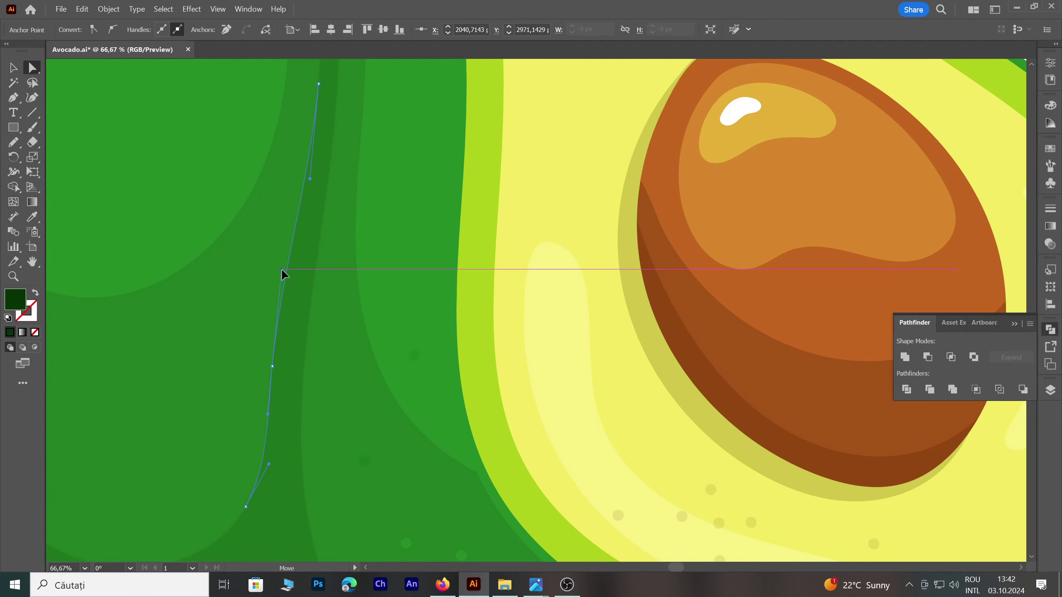
scroll(282, 262, "down", 3)
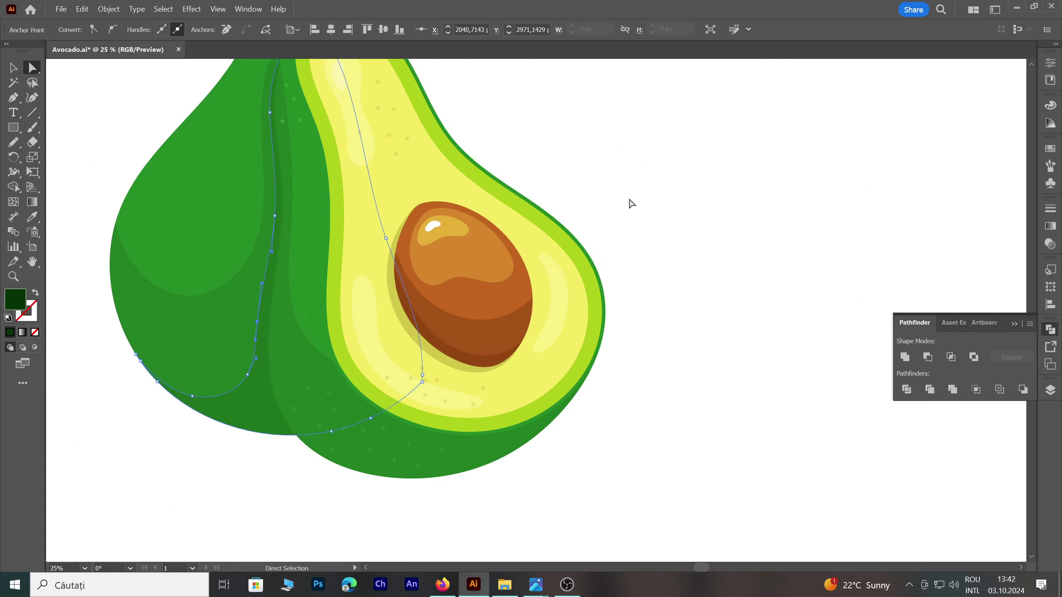
left_click(646, 196)
scroll(676, 247, "down", 1)
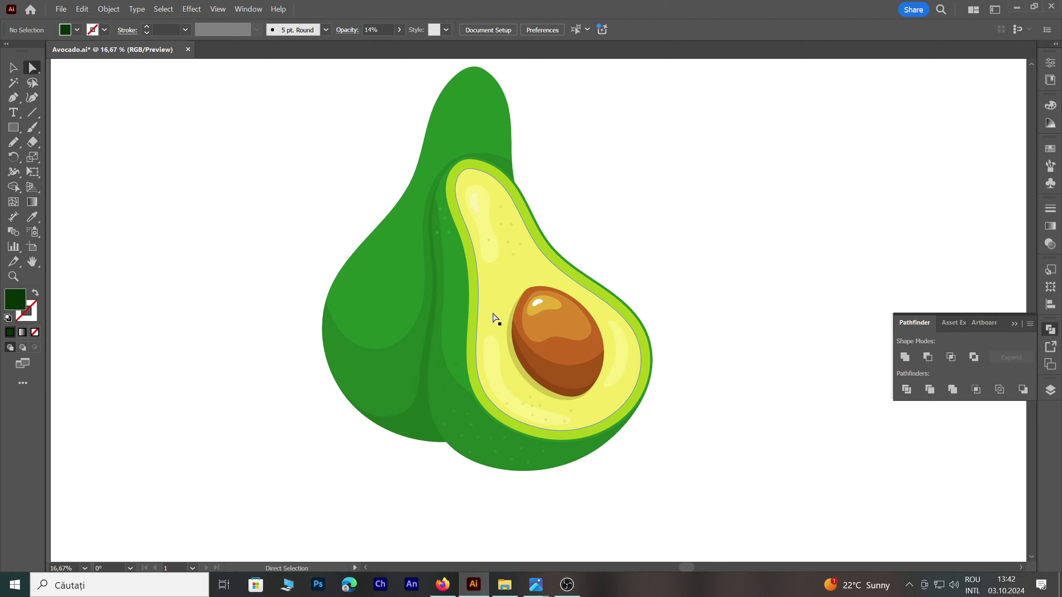
Drag the shading band's upper anchors toward the stem so it tapers, then zoom out
left_click(436, 326)
scroll(454, 274, "up", 1)
scroll(454, 275, "up", 1)
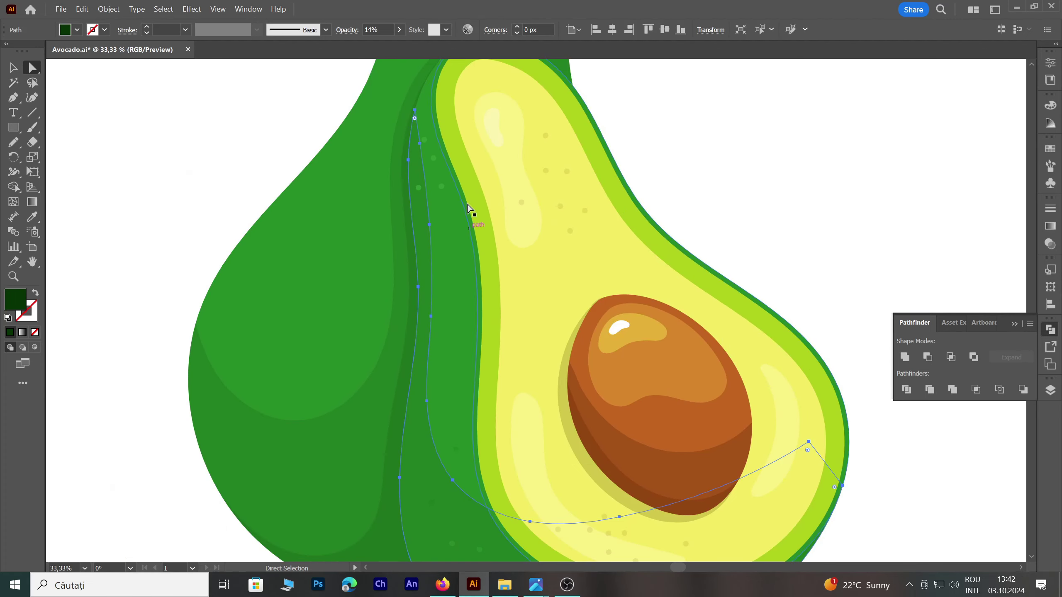
left_click_drag(415, 110, 386, 108)
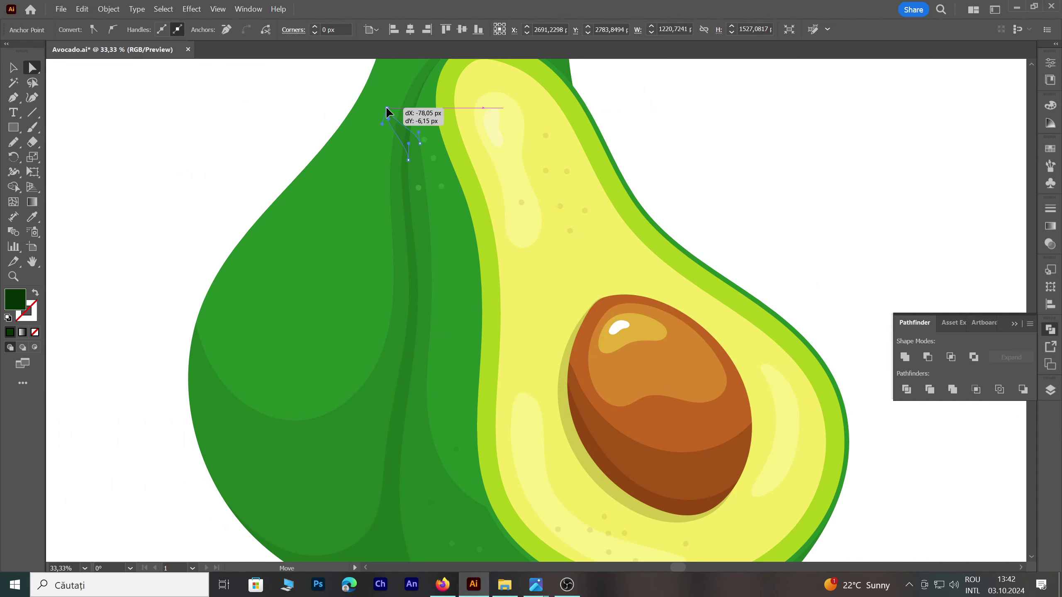
mouse_move(420, 142)
left_mouse_down()
mouse_move(429, 205)
mouse_move(410, 221)
left_mouse_up()
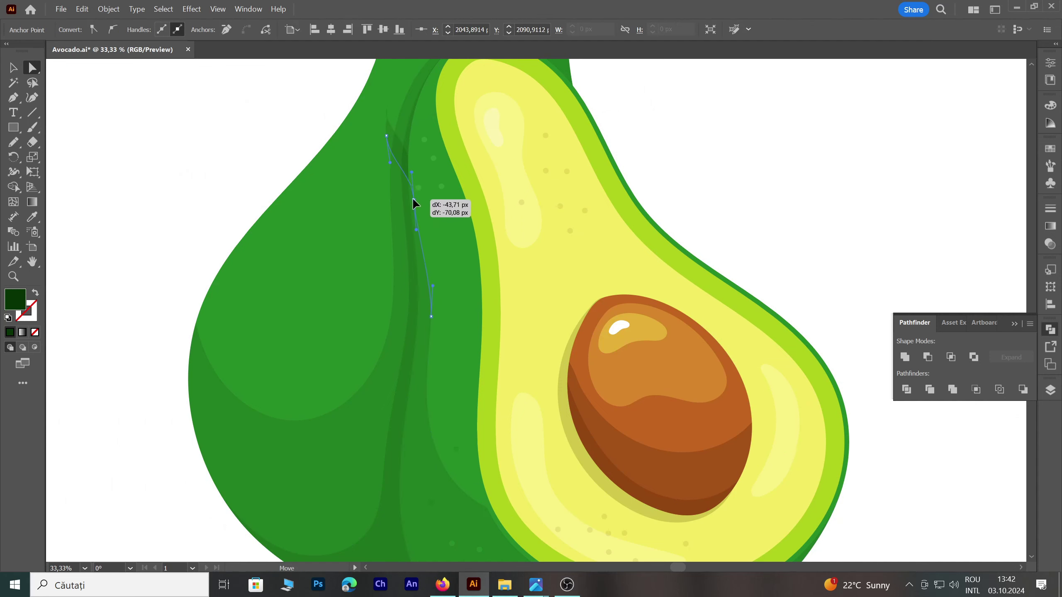
left_click_drag(432, 317, 415, 236)
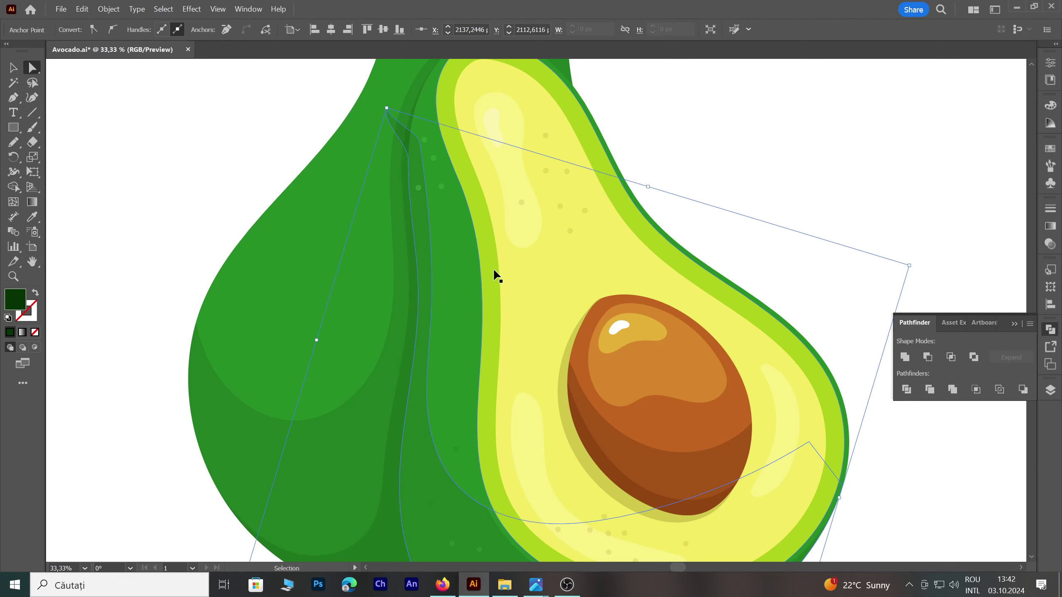
left_click(681, 152)
key("ctrl+minus")
Marquee-select every part of the avocado and group them into one object
key("ctrl+minus")
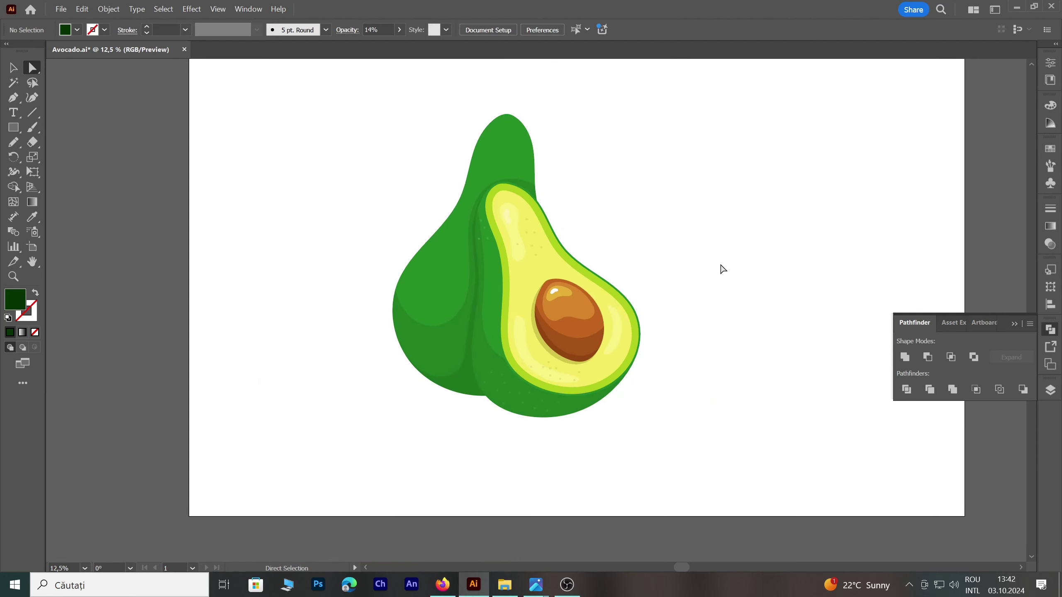
key("ctrl+minus")
scroll(521, 313, "up", 1)
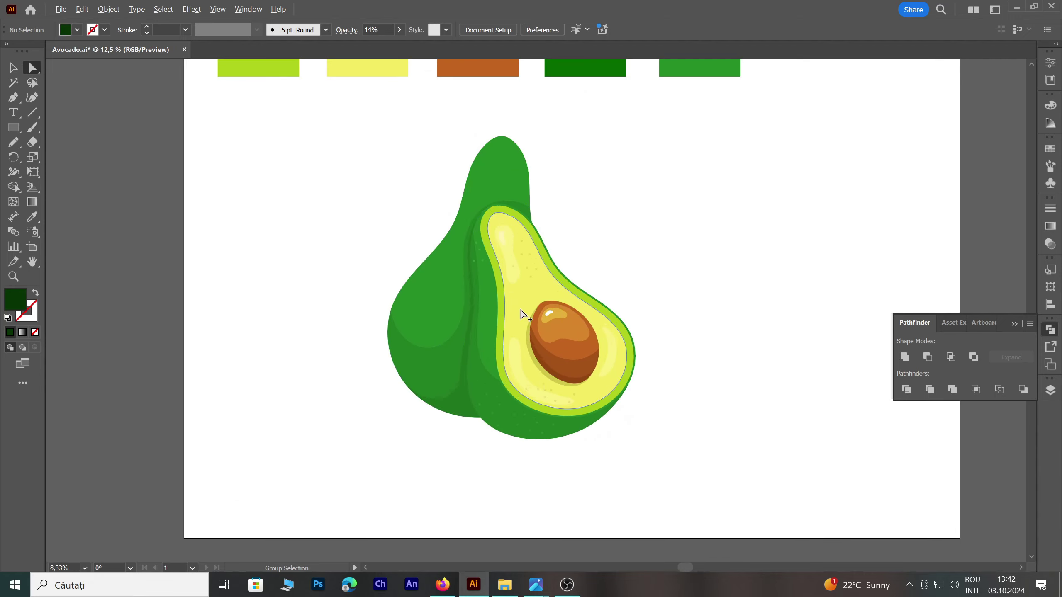
scroll(422, 408, "up", 1)
scroll(360, 455, "up", 1)
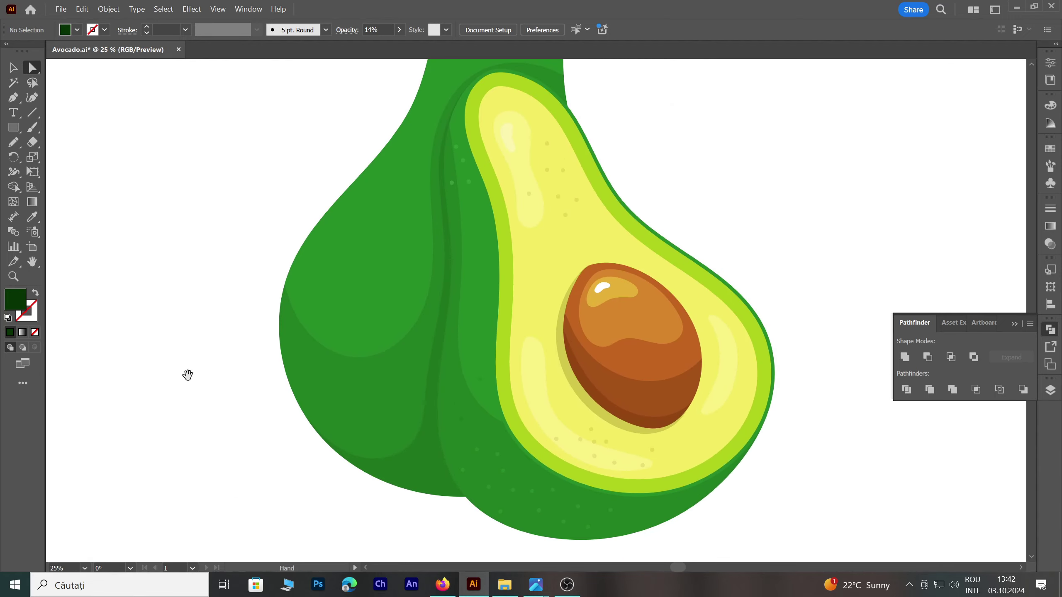
scroll(354, 388, "down", 2)
left_click_drag(275, 142, 558, 422)
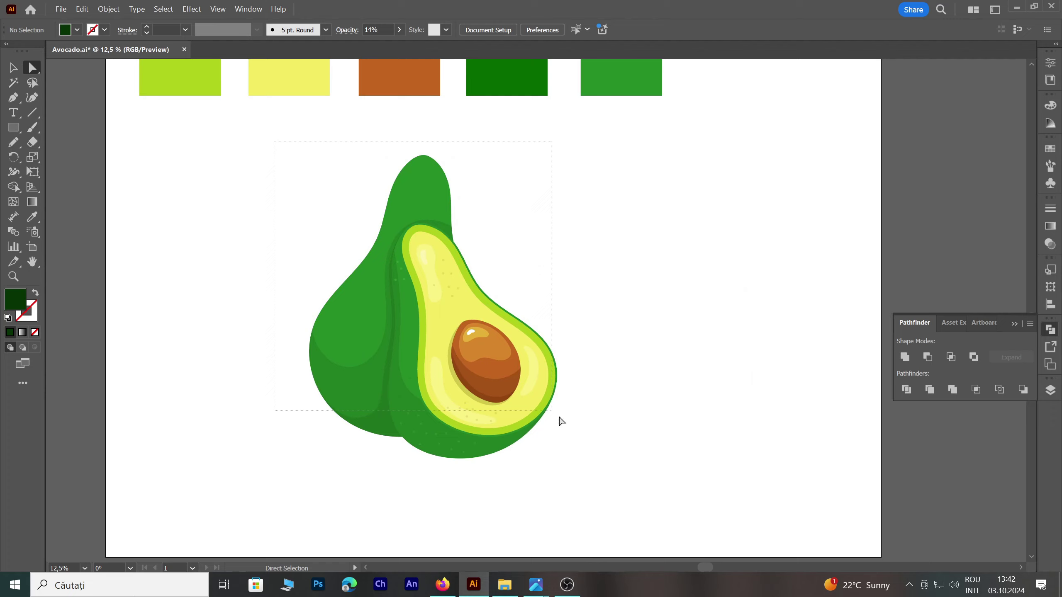
key("v")
right_click(403, 228)
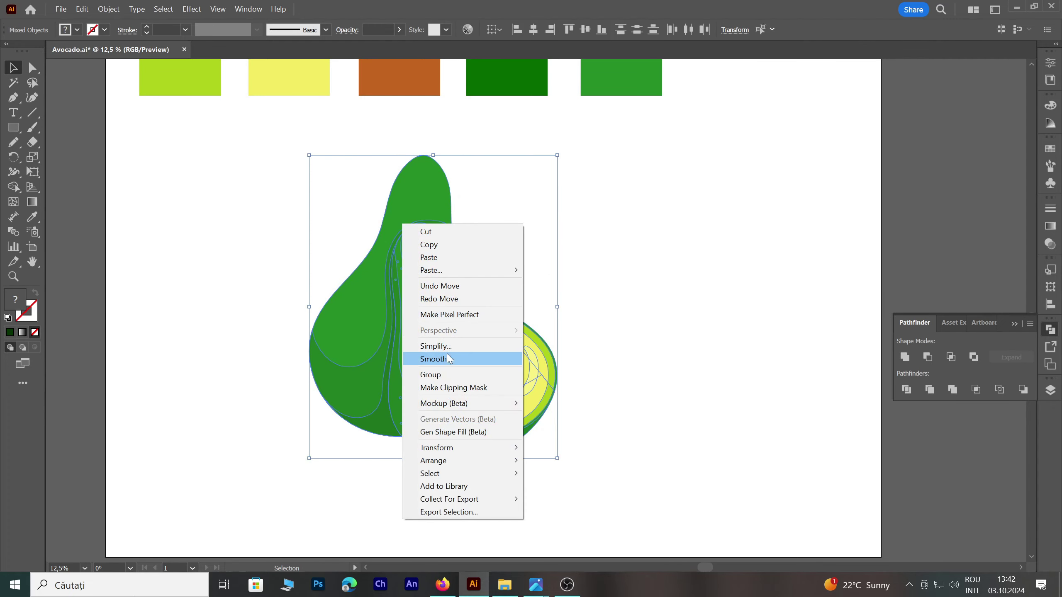
left_click(444, 374)
Drag the grouped avocado lower on the artboard
mouse_move(418, 220)
left_mouse_down()
mouse_move(418, 287)
mouse_move(427, 284)
left_mouse_up()
left_click(480, 183)
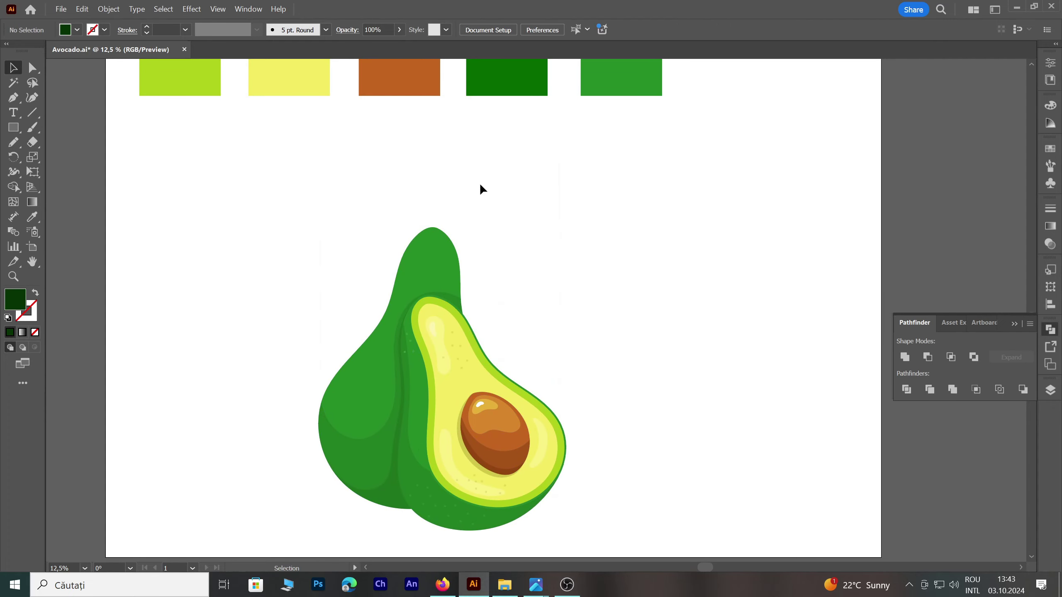
scroll(416, 213, "up", 1)
Pencil-draw a closed curved stem shape rising from the avocado's narrow top, with a rounded tip
key("n")
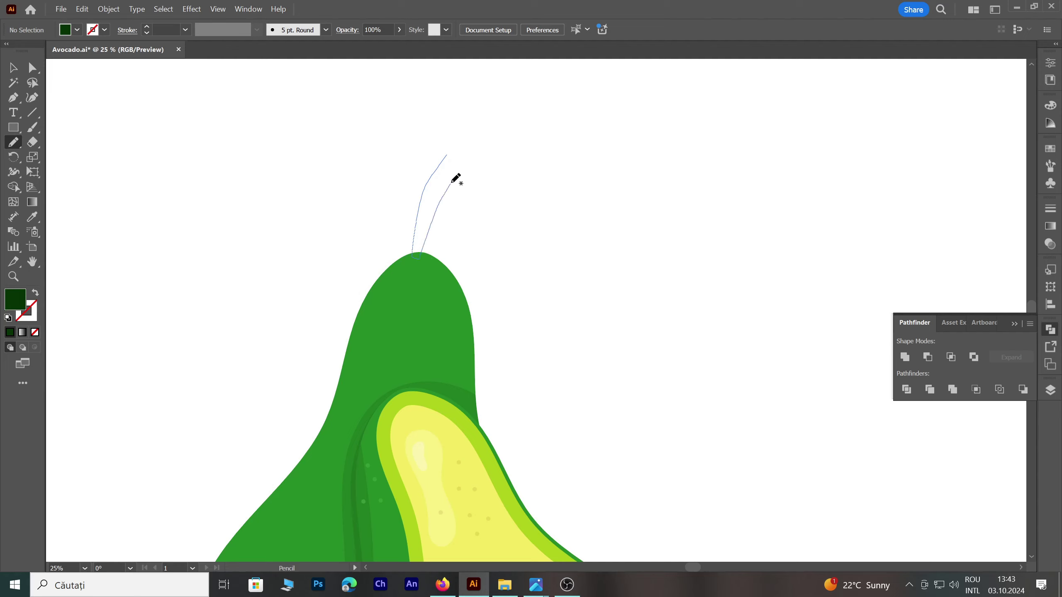
left_click_drag(453, 161, 466, 148)
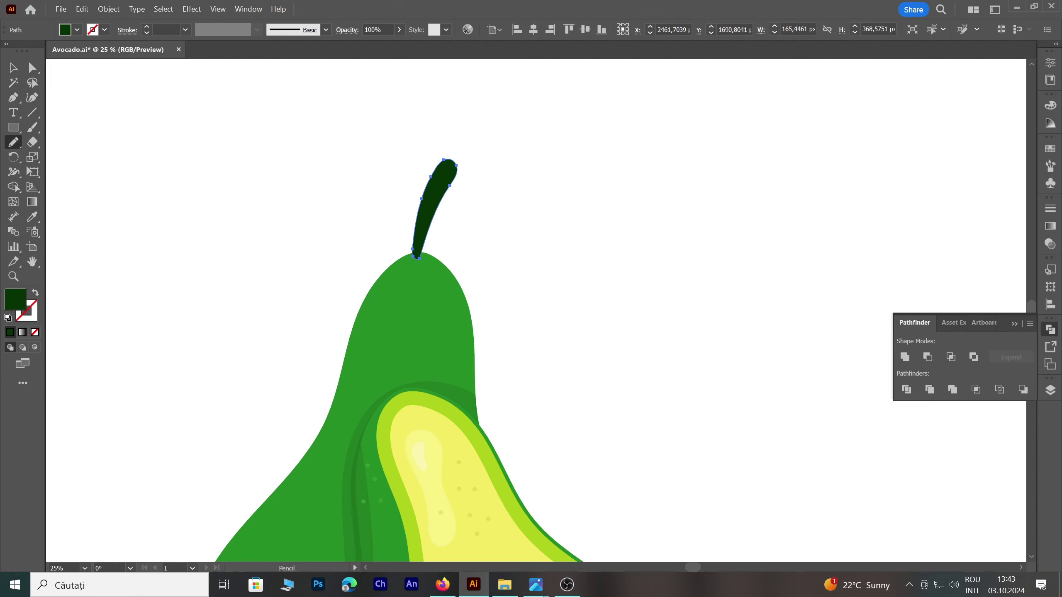
scroll(487, 147, "up", 1)
key("ctrl+z")
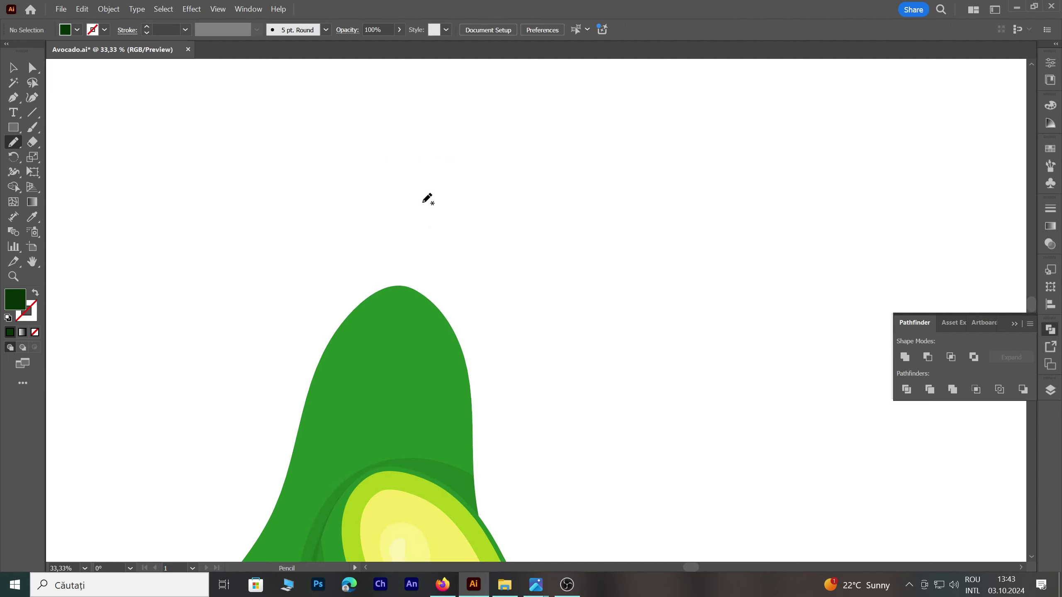
mouse_move(397, 272)
left_mouse_down()
mouse_move(393, 291)
mouse_move(408, 292)
left_mouse_up()
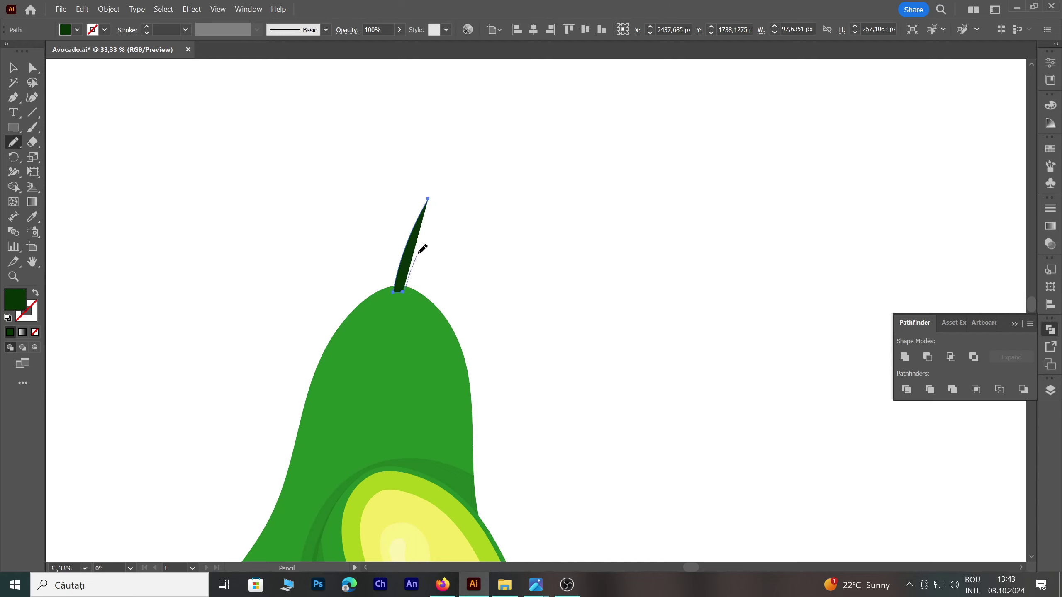
mouse_move(433, 225)
left_mouse_down()
mouse_move(433, 200)
mouse_move(450, 210)
left_mouse_up()
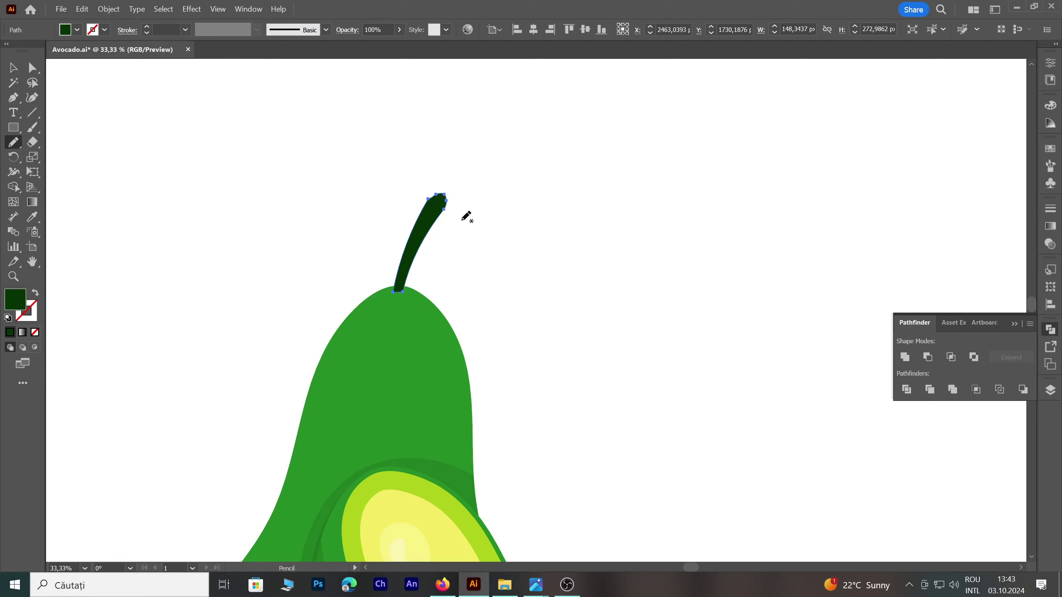
key("ctrl+z")
left_click_drag(445, 207, 444, 209)
Nudge the stem slightly so it rests on the avocado's top
left_click(13, 67)
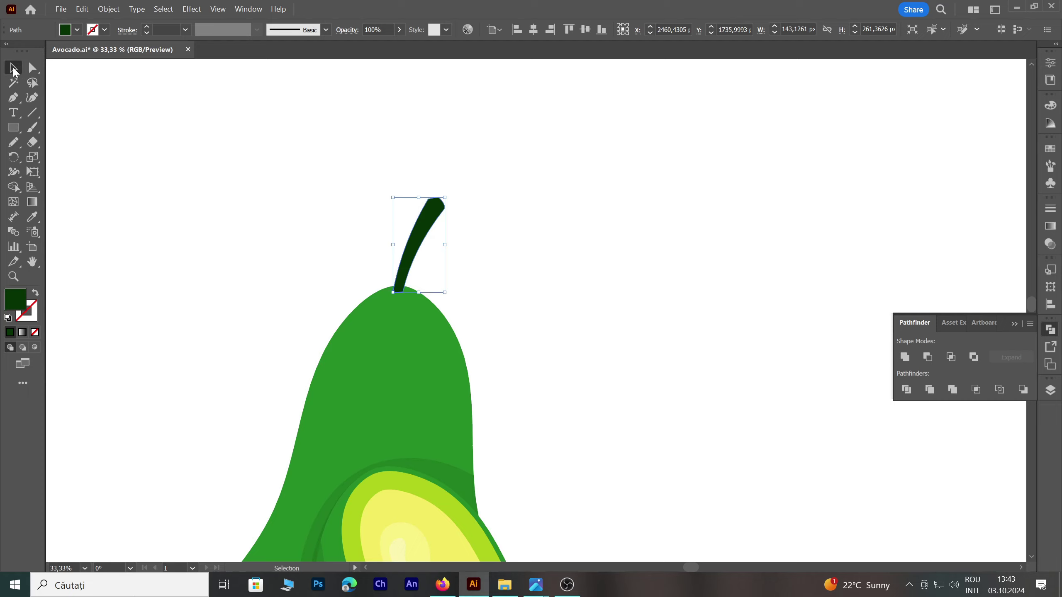
left_click(460, 243)
scroll(459, 242, "up", 2)
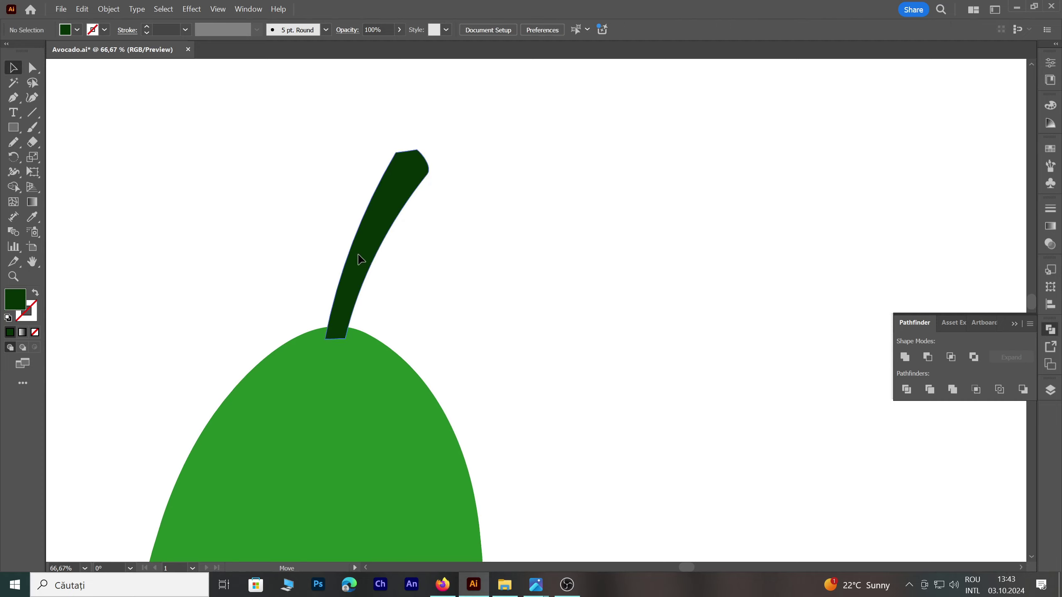
left_click_drag(356, 256, 366, 258)
Select the stem's anchor points and try rounding its bottom corners, then undo the rounding
key("a")
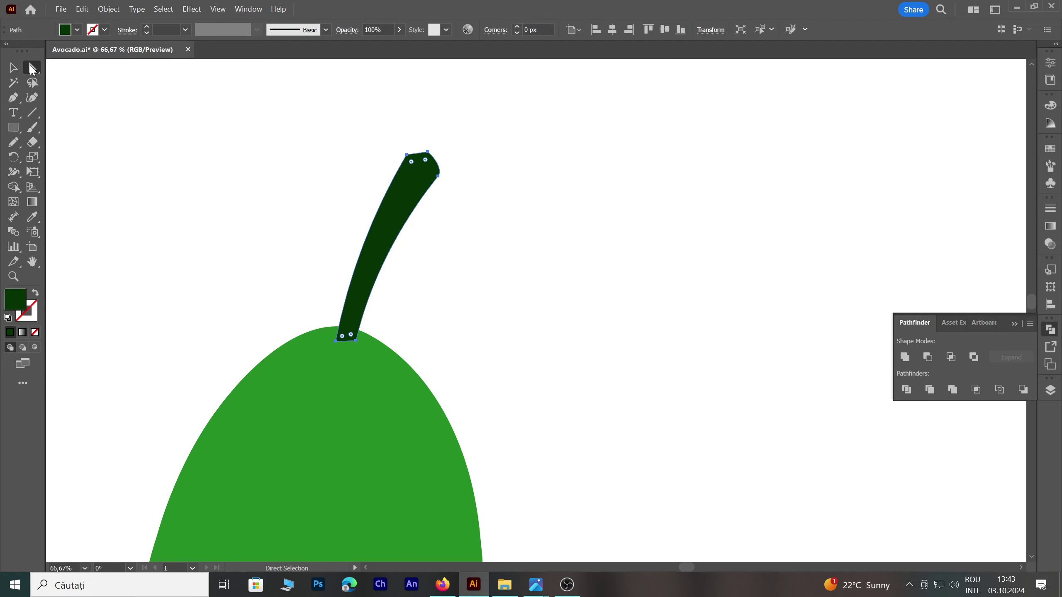
left_click(341, 308)
left_click(356, 313)
left_click(427, 152)
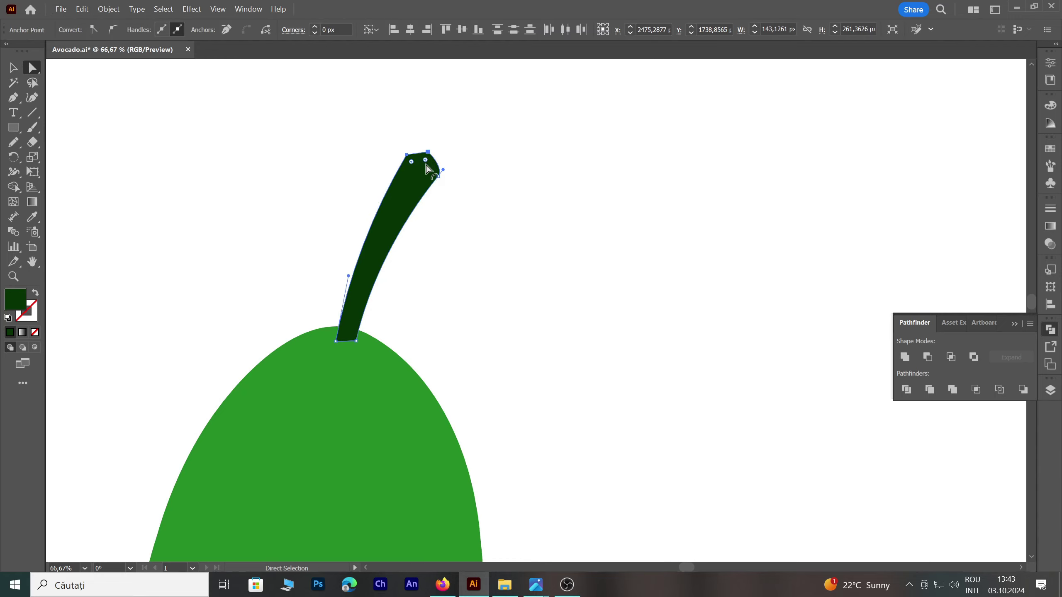
left_click(408, 292)
scroll(349, 340, "up", 5)
left_click(295, 359)
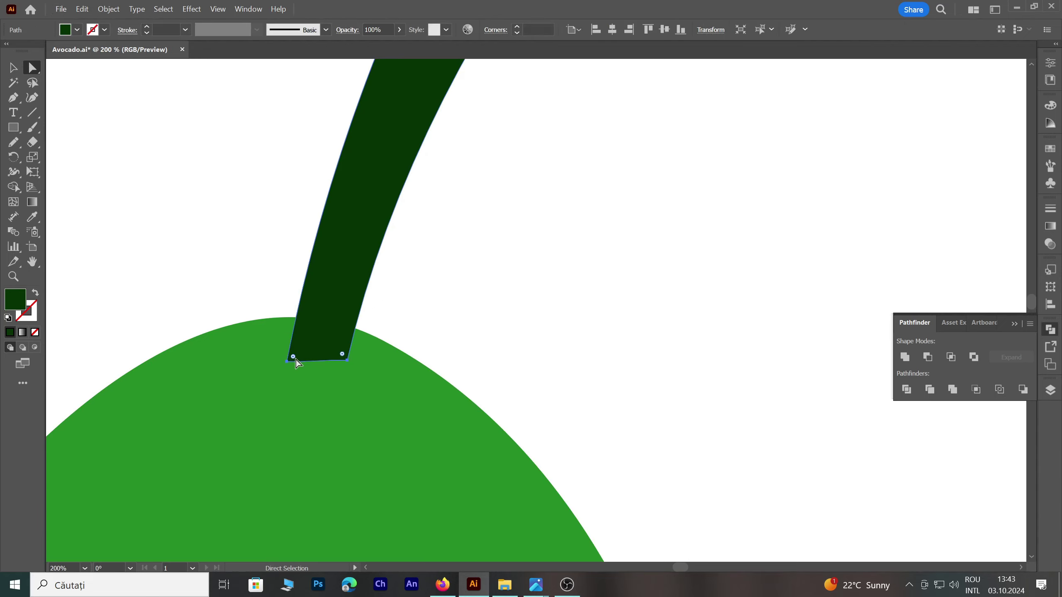
left_click(287, 361)
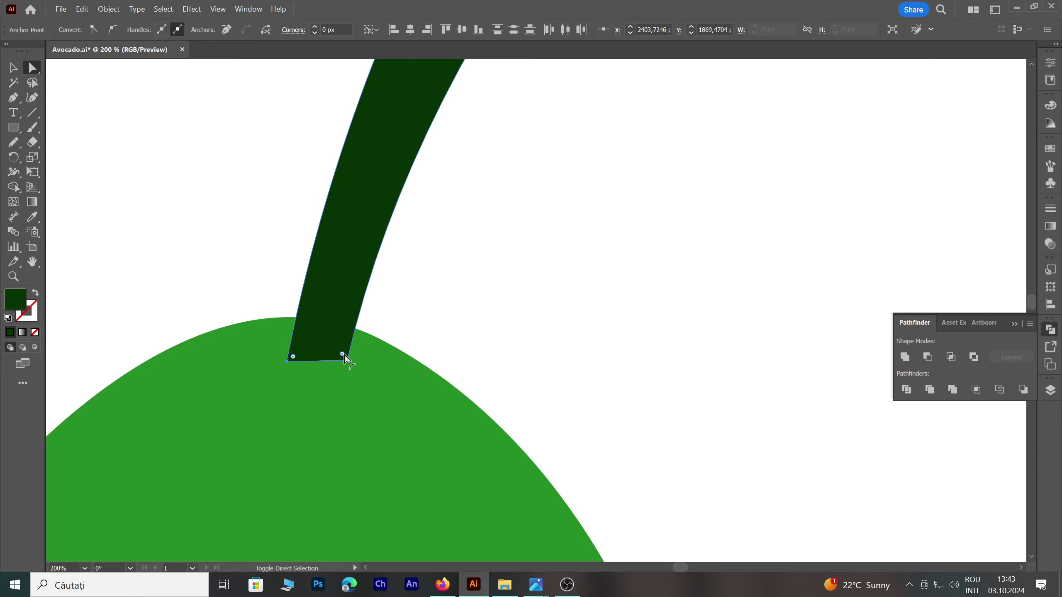
left_click_drag(344, 354, 337, 350)
key("ctrl+z")
left_click(387, 304)
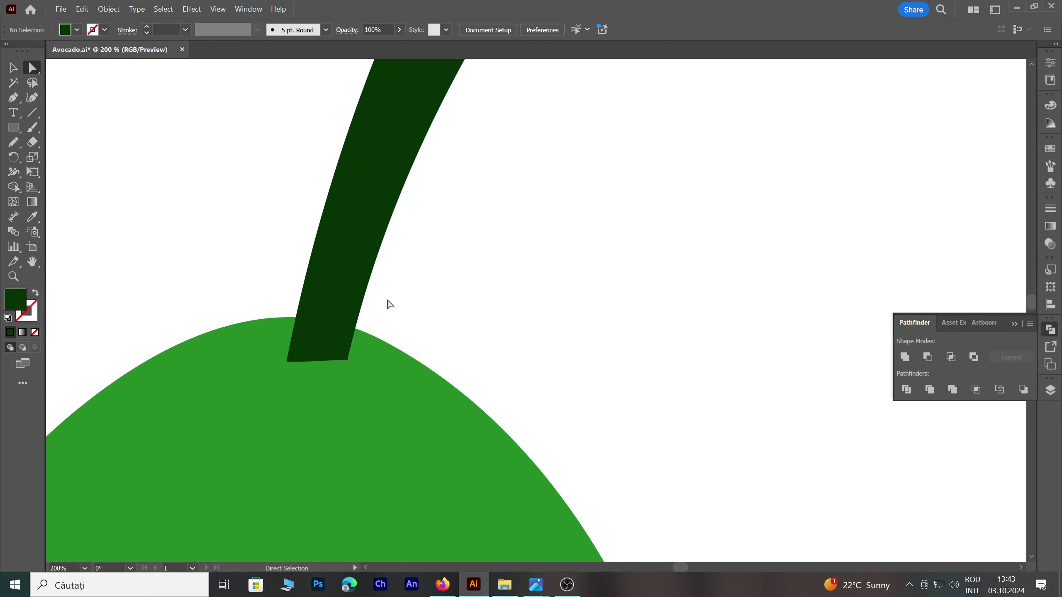
Shift the stem slightly left and up, then tilt and shrink it via its bounding box
left_click_drag(339, 288, 334, 285)
scroll(340, 367, "down", 1)
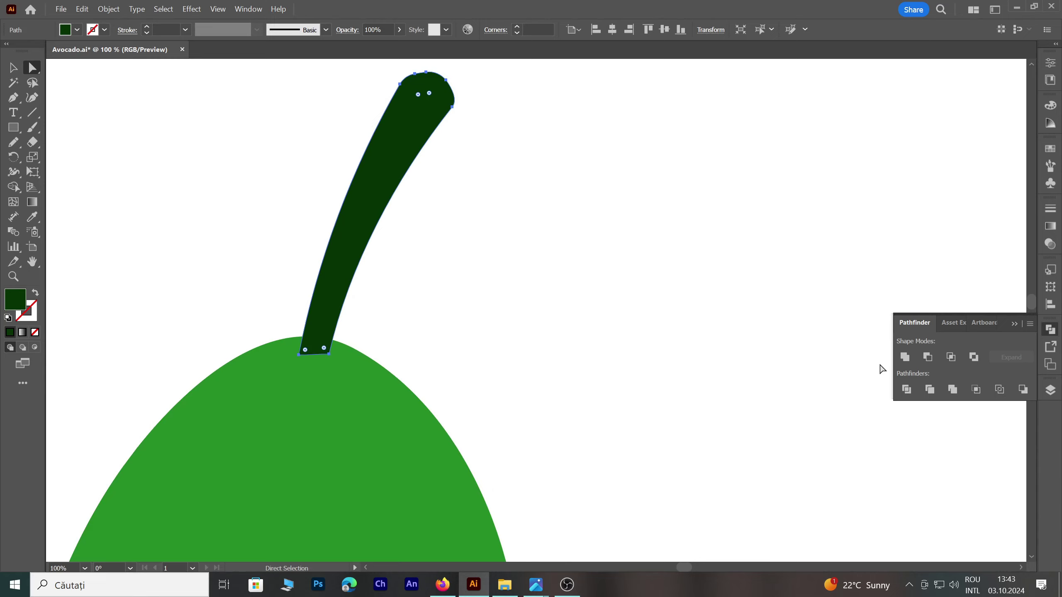
scroll(493, 346, "down", 3)
scroll(544, 355, "down", 1)
left_click(580, 365)
scroll(556, 271, "down", 3)
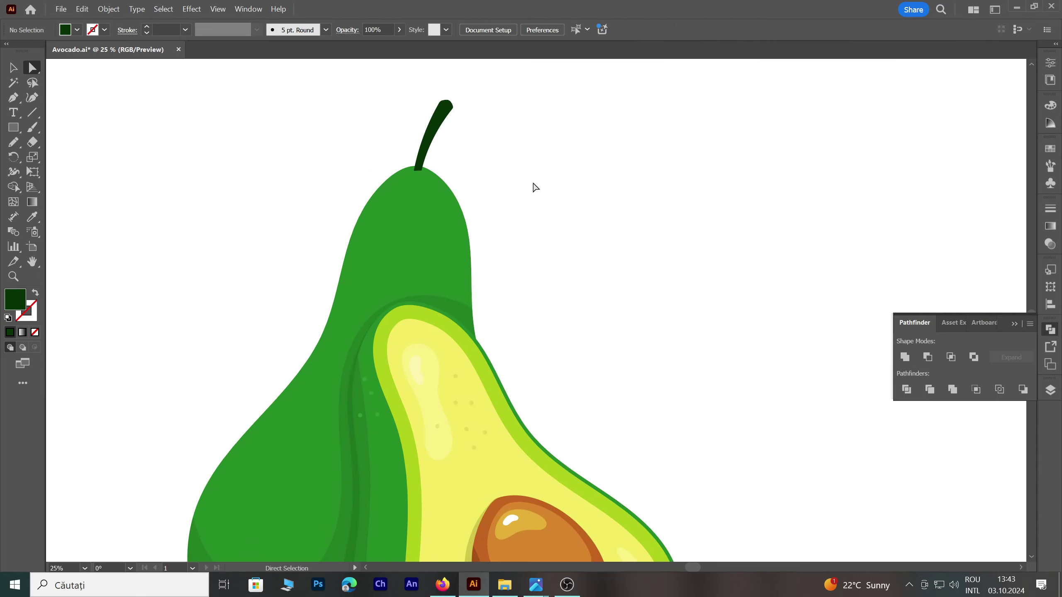
left_click(446, 121)
scroll(444, 119, "up", 2)
key("v")
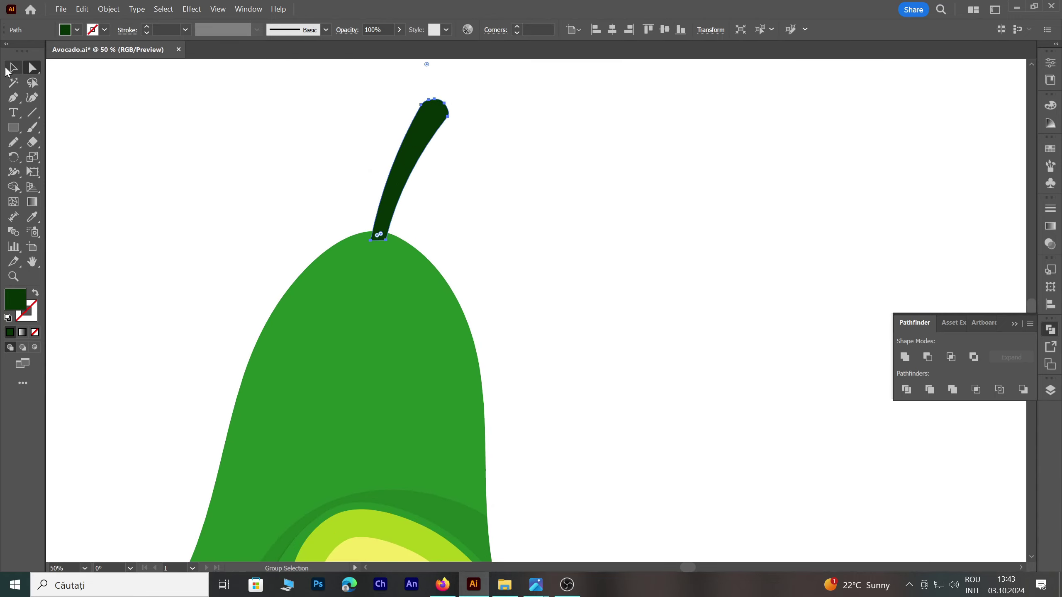
mouse_move(453, 96)
left_mouse_down()
mouse_move(436, 121)
mouse_move(450, 141)
left_mouse_up()
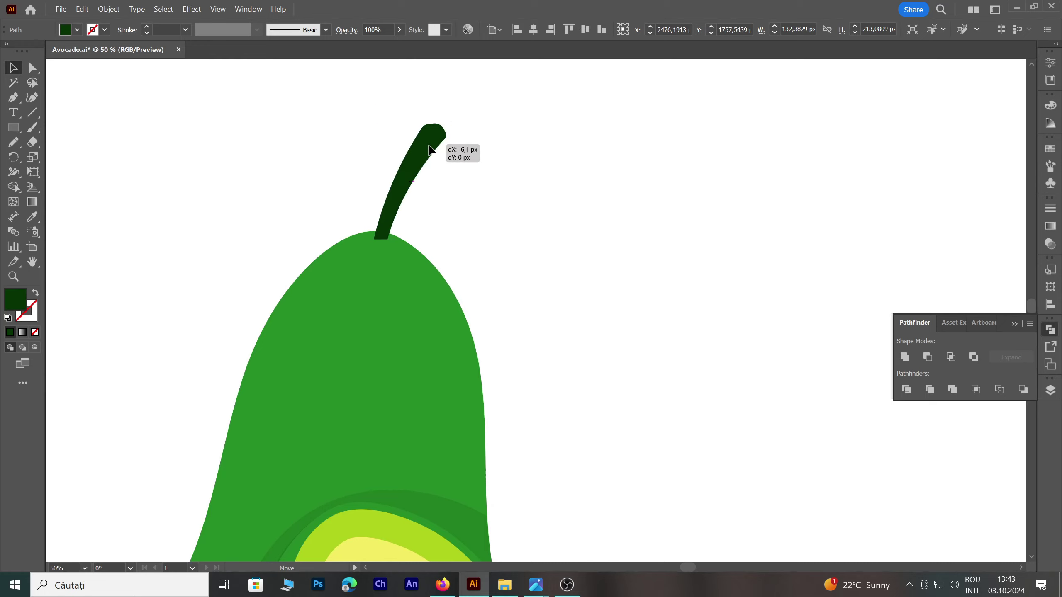
Draw a small closed filler shape with the Pen at the stem's base
left_click(459, 191)
scroll(463, 234, "up", 2)
scroll(465, 249, "up", 3)
key("p")
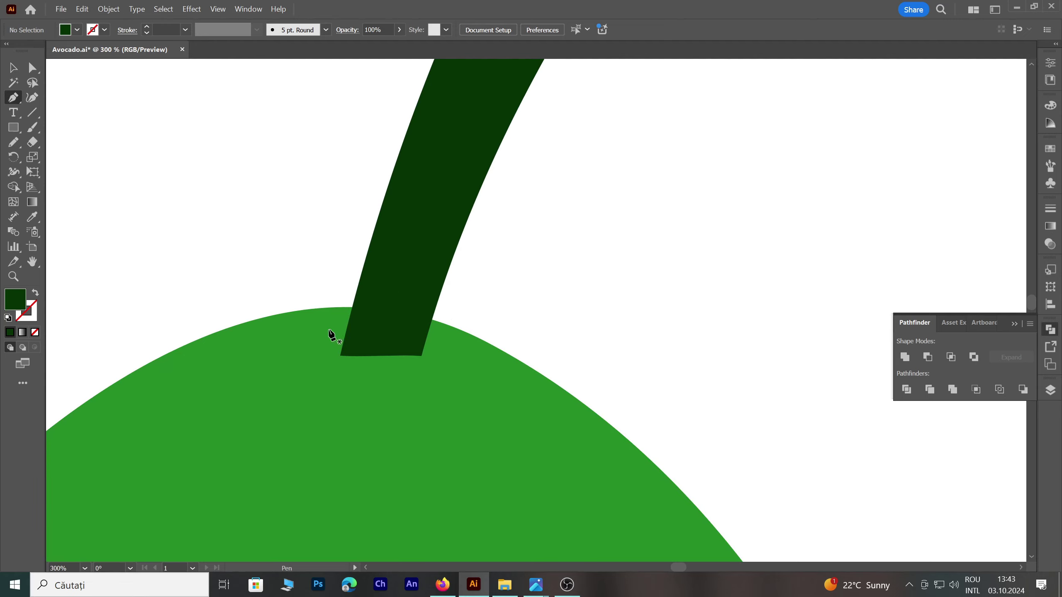
left_click(341, 356)
left_click(378, 371)
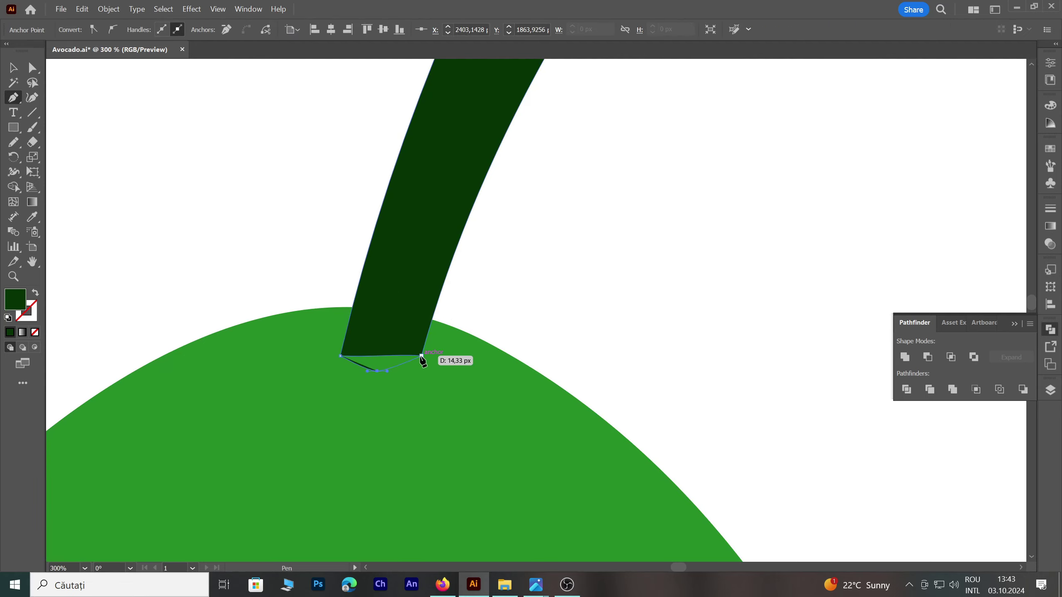
left_click(422, 355)
left_click(403, 318)
left_click(350, 357)
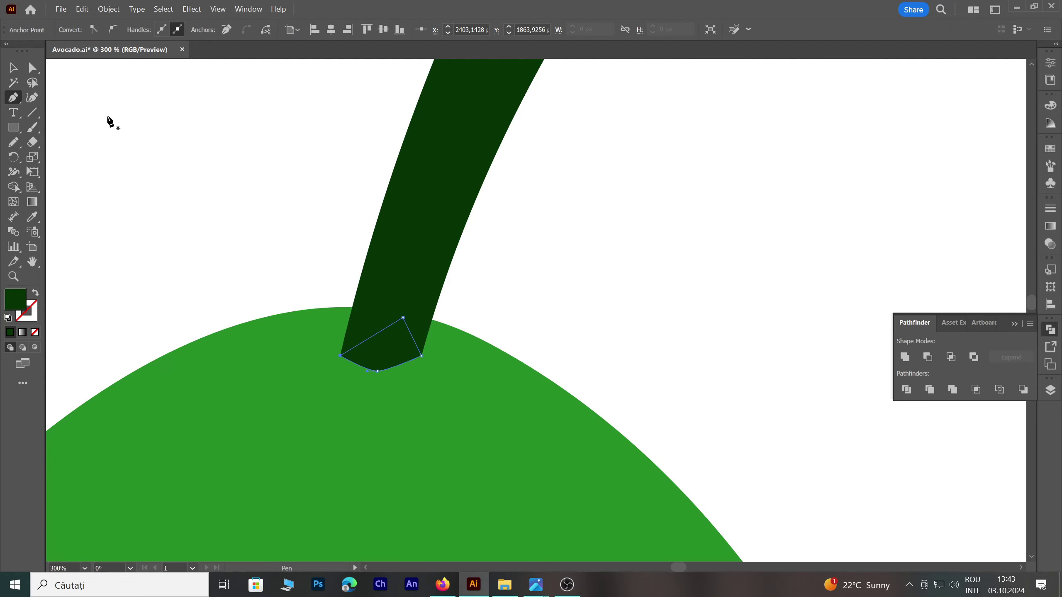
Unite the filler shape with the stem using Pathfinder
left_click(12, 67)
left_click(434, 207, "shift")
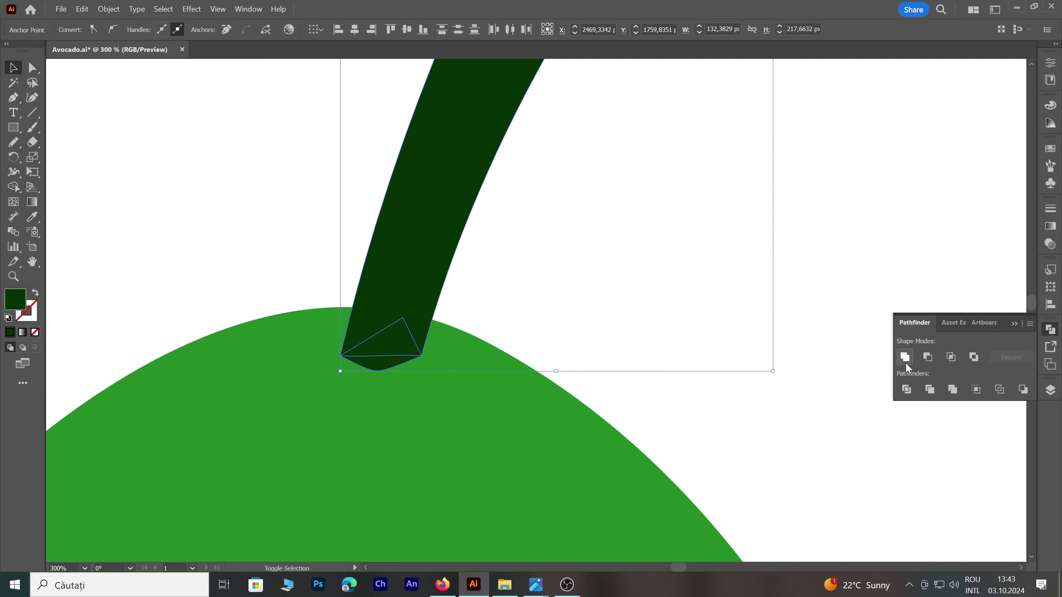
left_click(904, 357)
left_click(785, 265)
scroll(501, 257, "down", 2)
scroll(470, 318, "down", 3)
Pan the whole avocado back into view and reselect the stem
left_click_drag(616, 313, 535, 239)
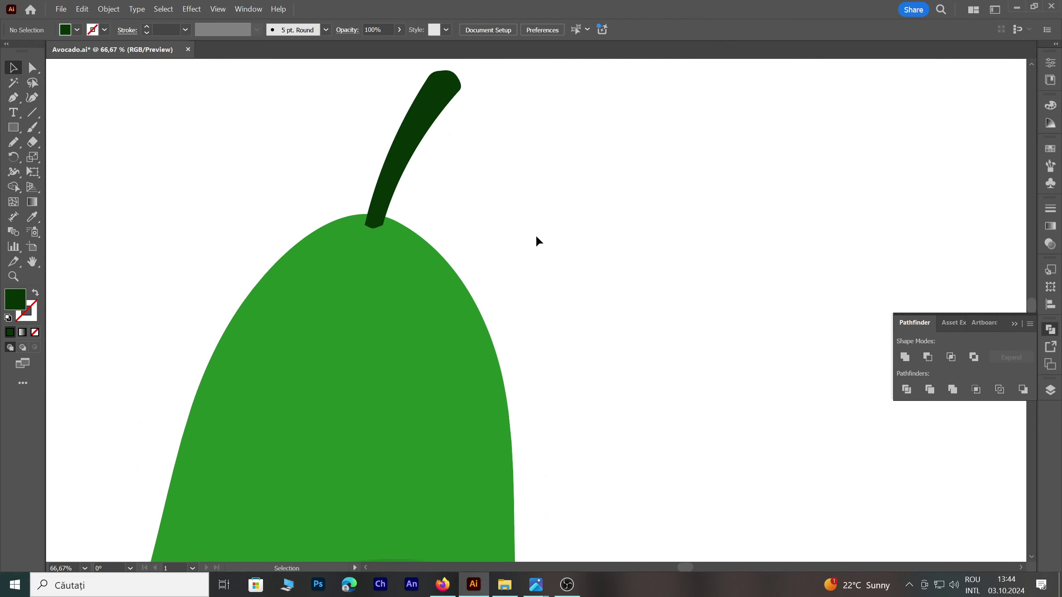
scroll(535, 240, "down", 2)
left_click_drag(571, 275, 561, 248)
scroll(562, 248, "down", 1)
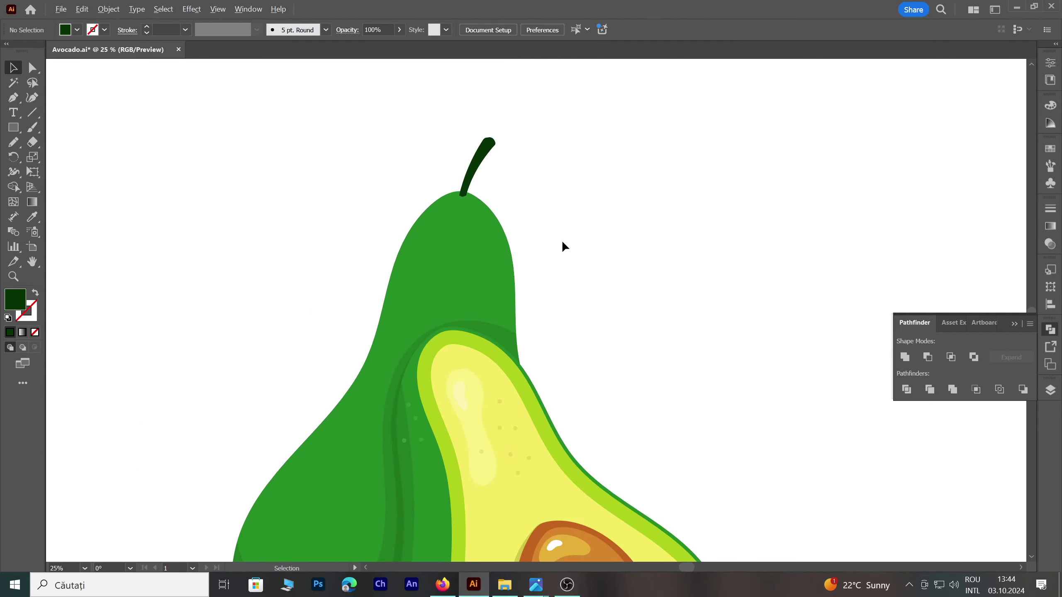
left_click(491, 146)
Recolour the stem with the skin's eyedropped green, then darken that green fill
key("i")
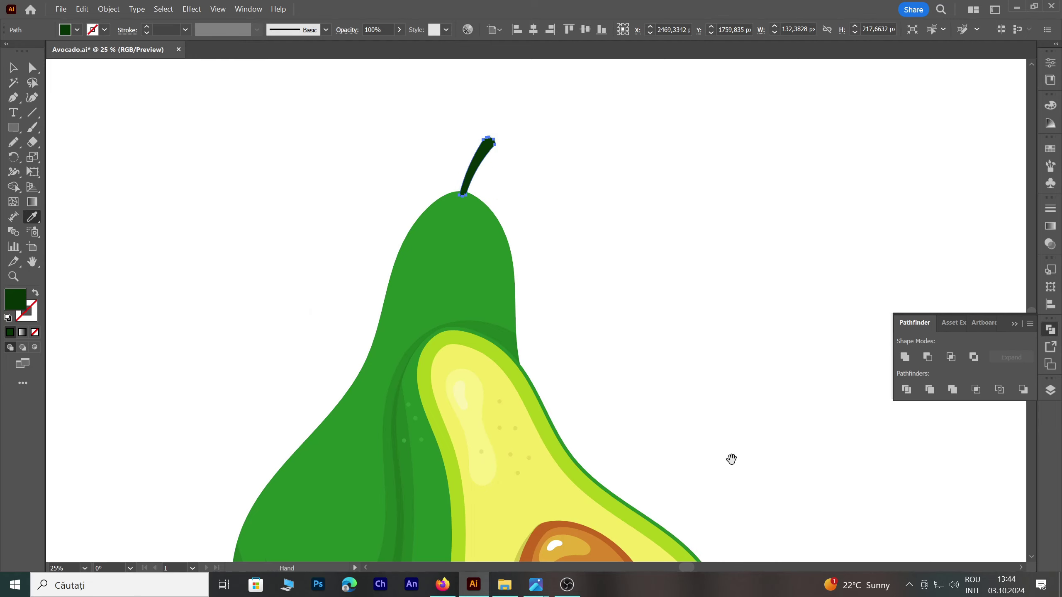
left_click_drag(661, 514, 632, 429)
left_click(577, 518)
left_click_drag(635, 226, 641, 246)
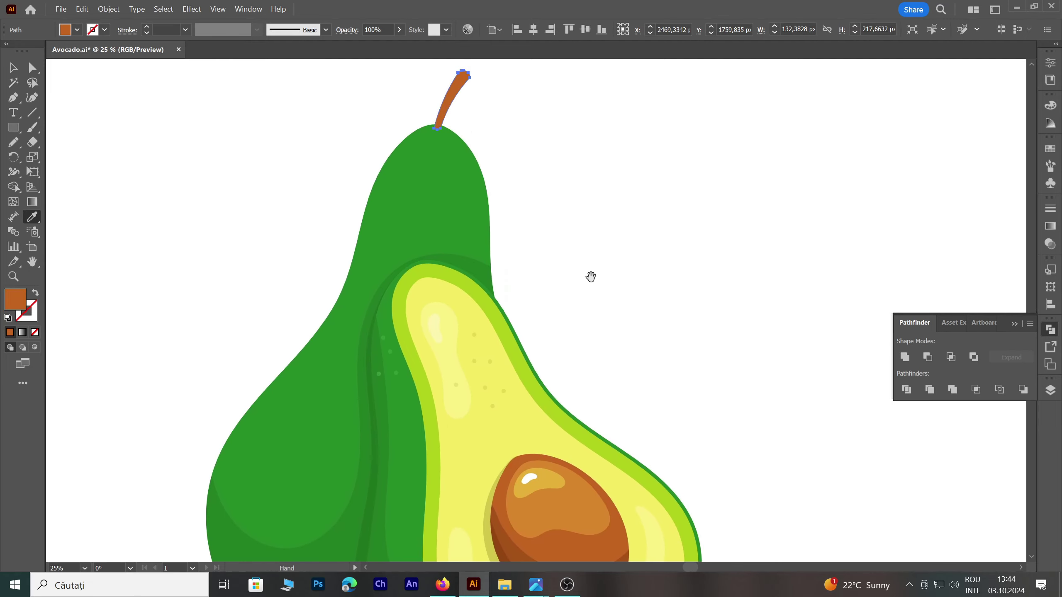
left_click(443, 206)
double_click(17, 302)
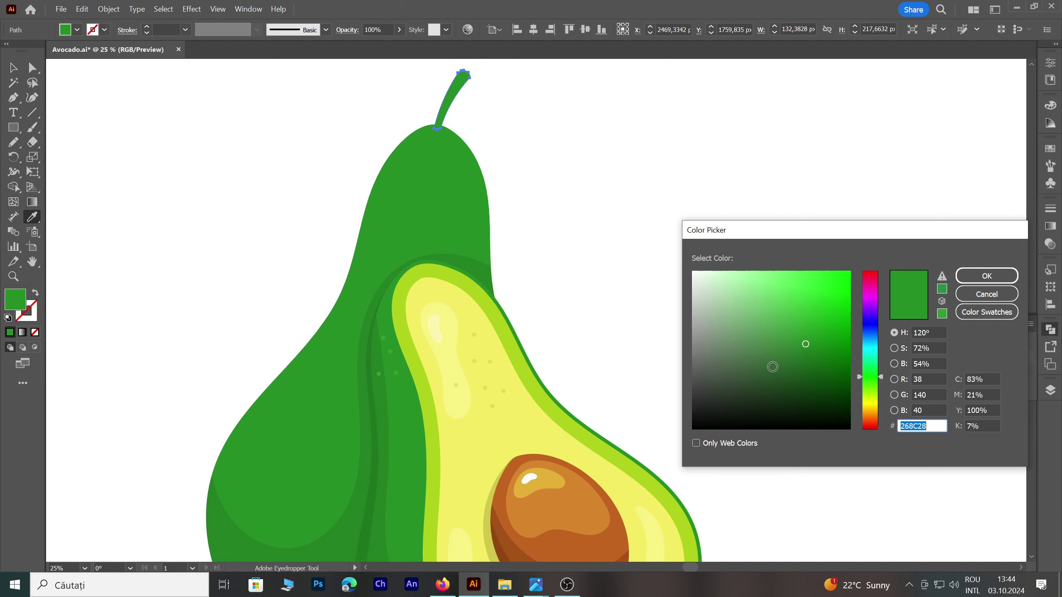
left_click_drag(815, 370, 820, 377)
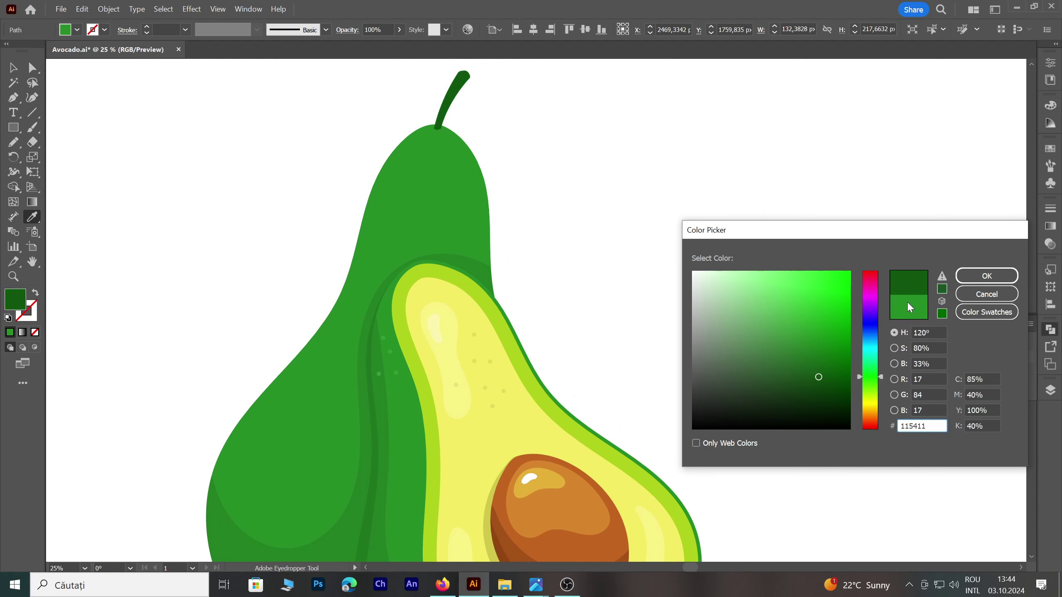
left_click(988, 276)
Pencil-draw an overlapping shading shape along the stem's right side
key("v")
left_click(140, 102)
left_click_drag(301, 100, 280, 217)
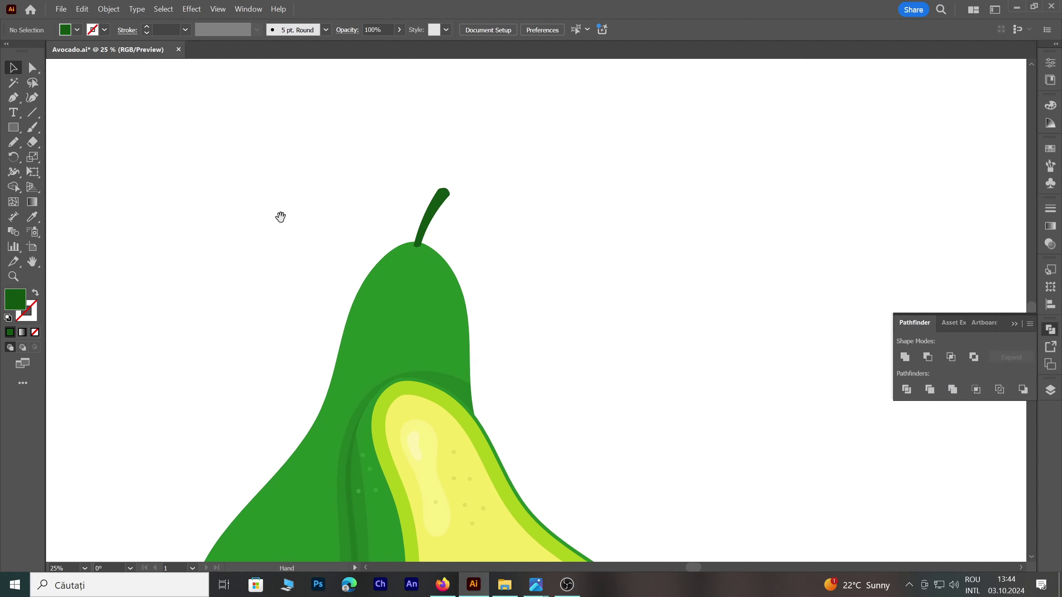
scroll(400, 225, "up", 2)
scroll(399, 224, "up", 2)
key("n")
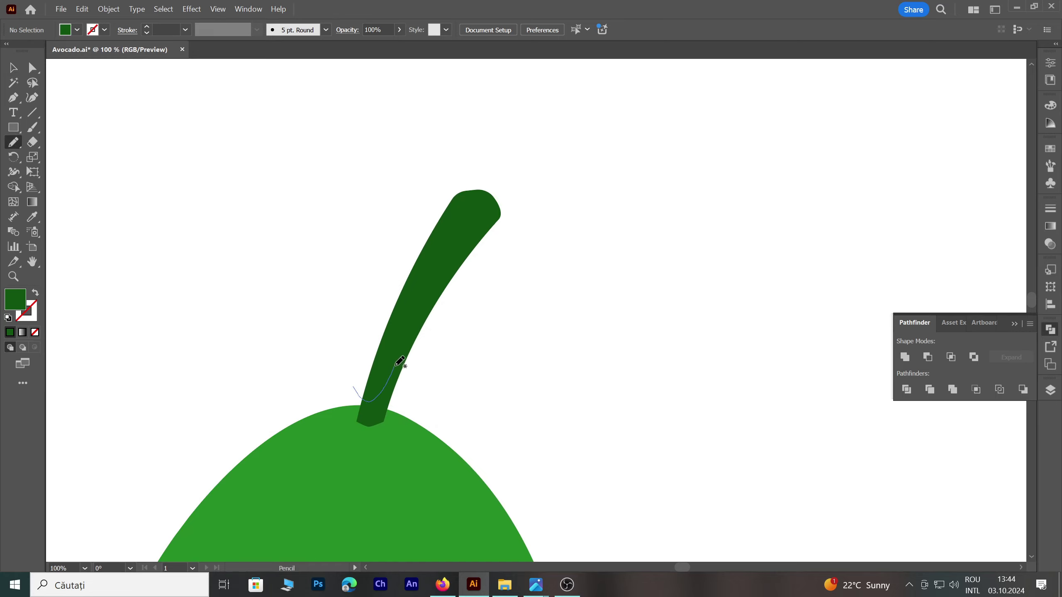
mouse_move(361, 396)
left_mouse_down()
mouse_move(512, 197)
mouse_move(497, 407)
mouse_move(353, 386)
left_mouse_up()
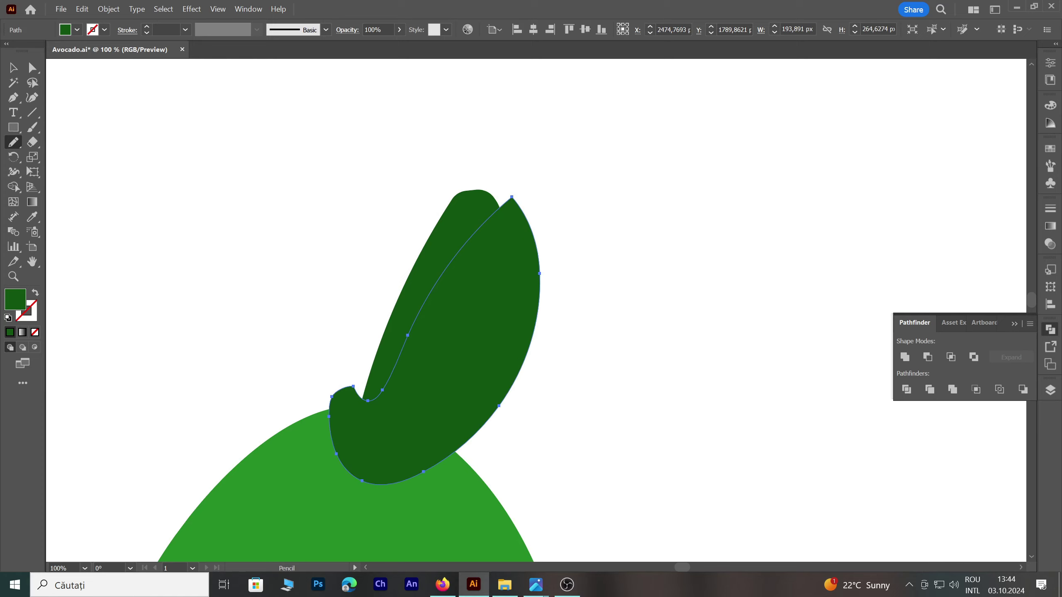
Eyedrop a translucent appearance onto the shading shape and set its opacity to 32%
key("i")
scroll(398, 277, "down", 3)
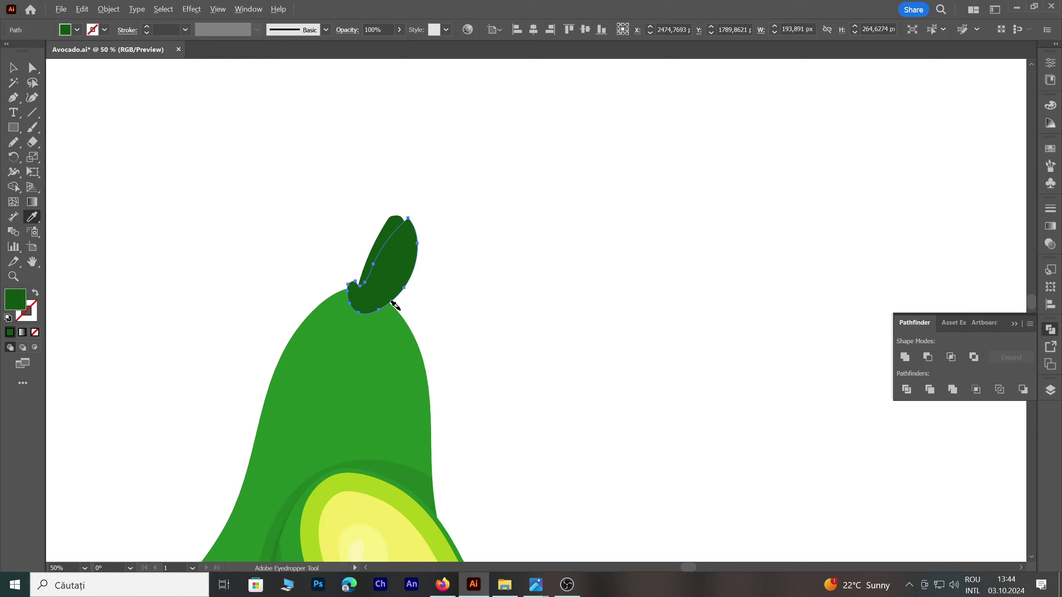
scroll(448, 330, "down", 2)
left_click(409, 352)
scroll(364, 117, "up", 3)
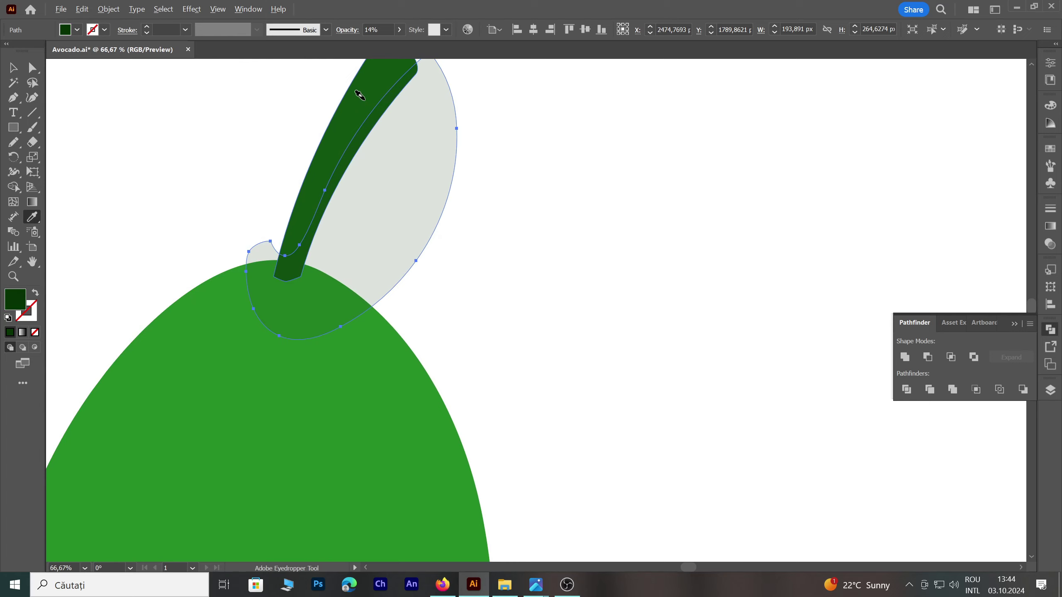
key("v")
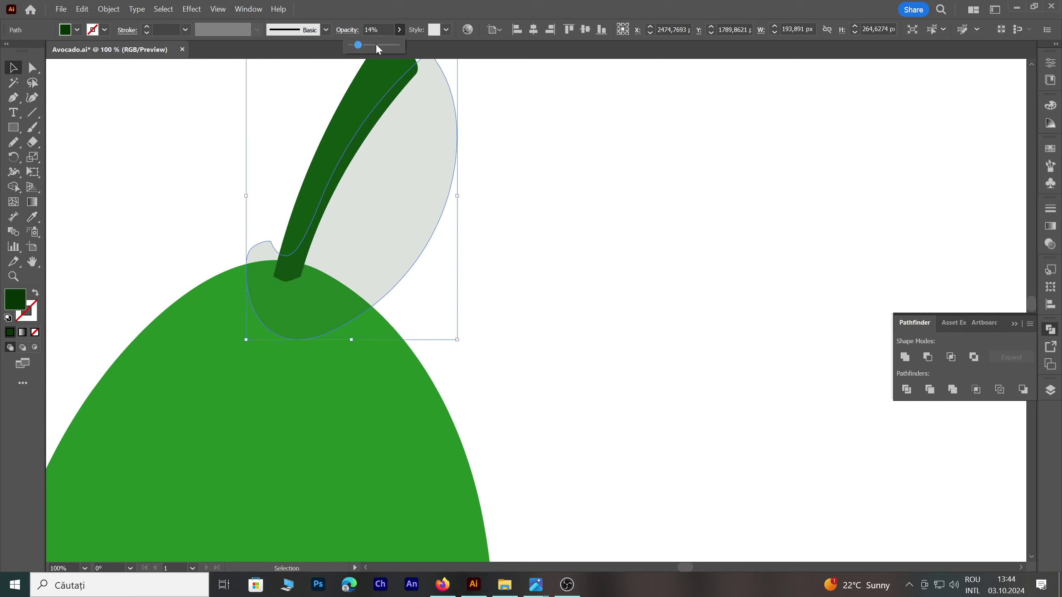
left_click_drag(375, 43, 365, 44)
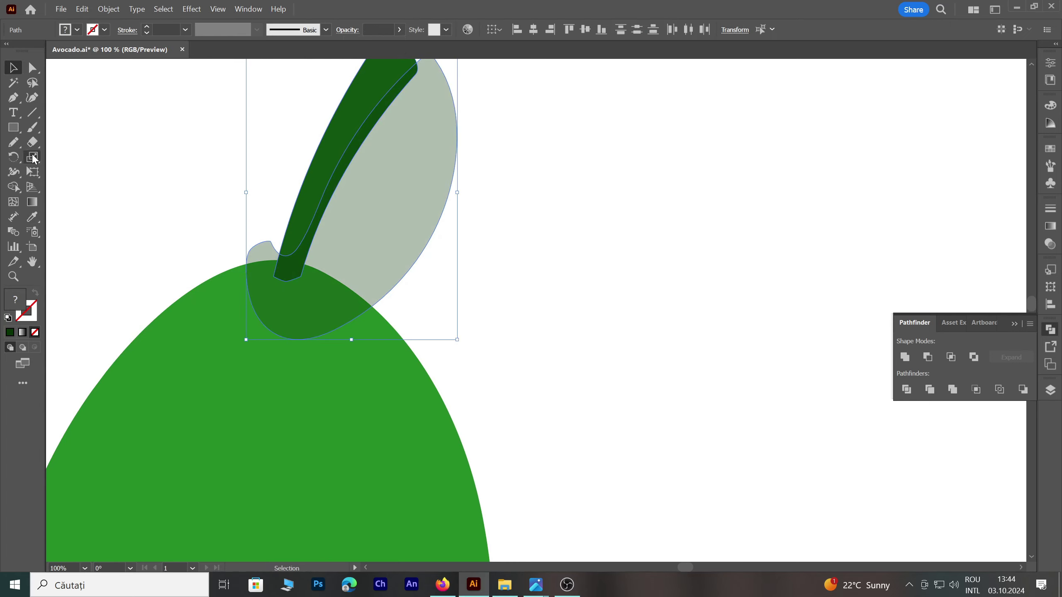
Trim the shading shape to the stem outline with Shape Builder, deleting the outside part
left_click(13, 187)
left_click(386, 228, "alt")
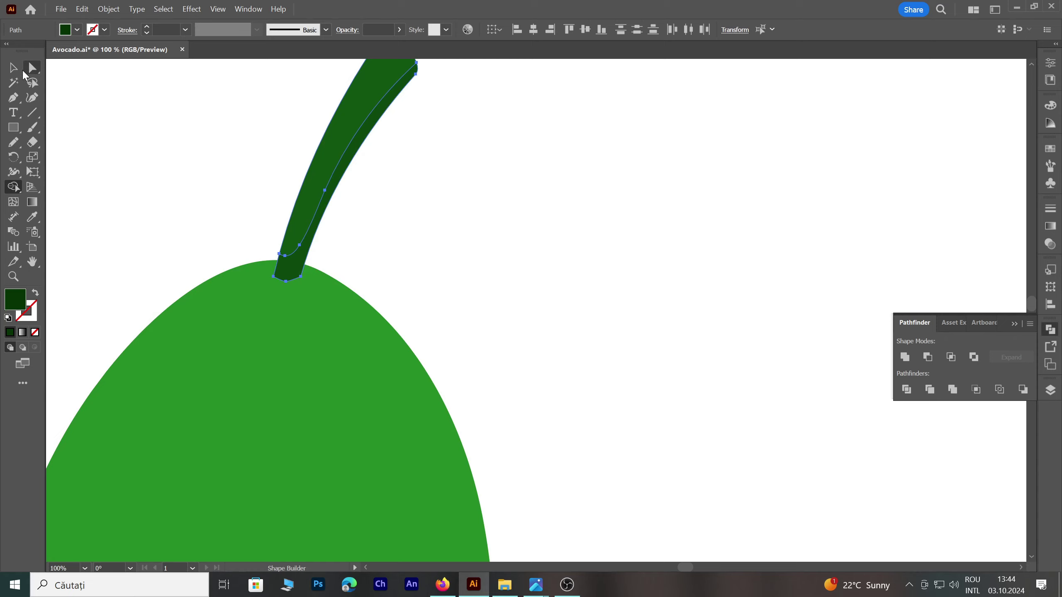
left_click(12, 68)
left_click(196, 144)
scroll(455, 204, "up", 2)
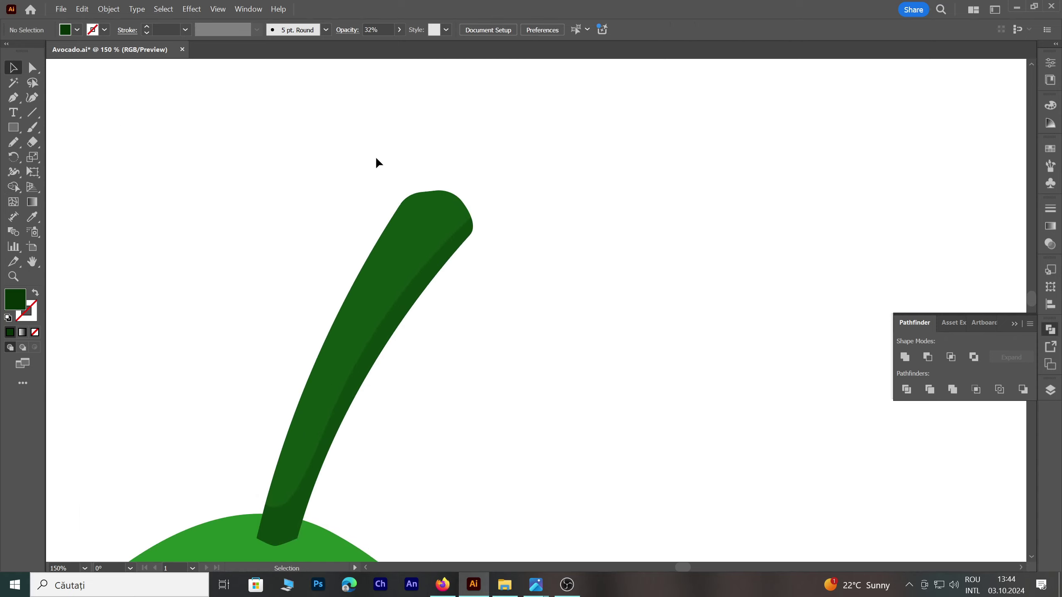
Pencil-draw a long highlight loop down the stem, fill it white and make it about 20% opaque
key("n")
left_click_drag(340, 322, 422, 209)
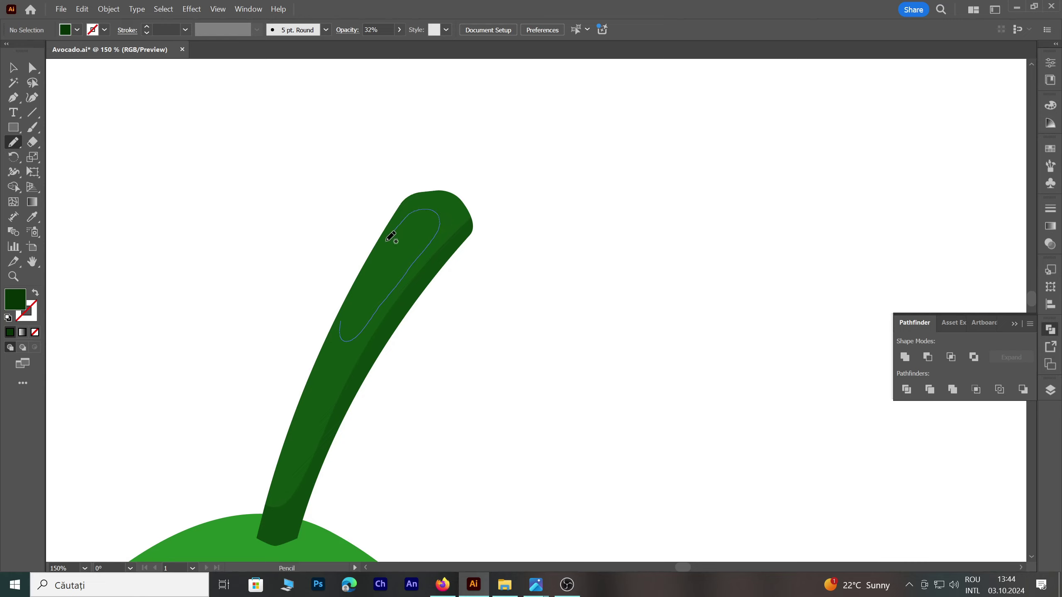
left_click_drag(423, 209, 359, 312)
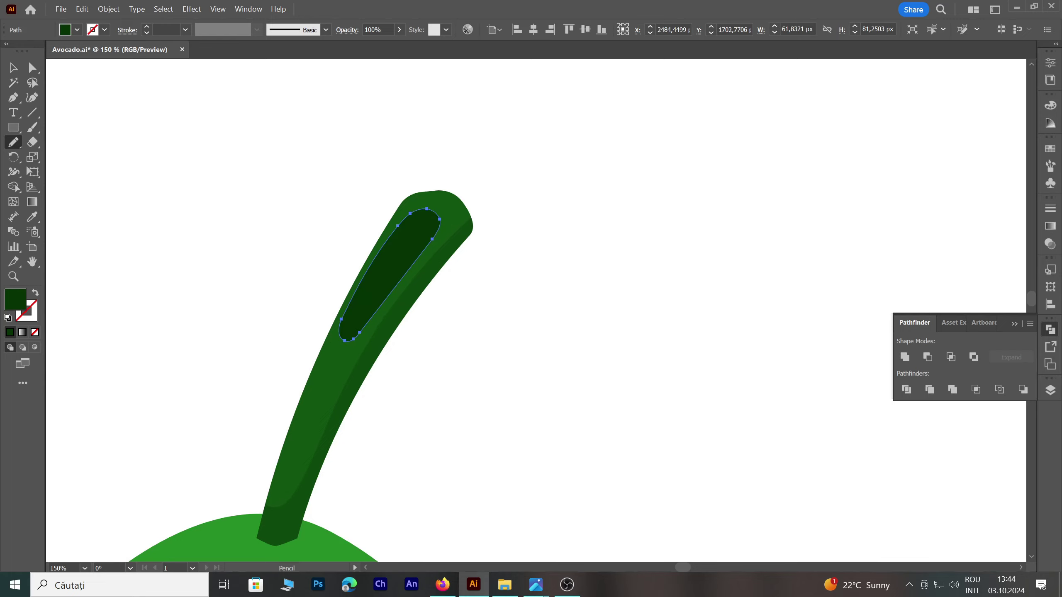
key("i")
left_click(583, 357)
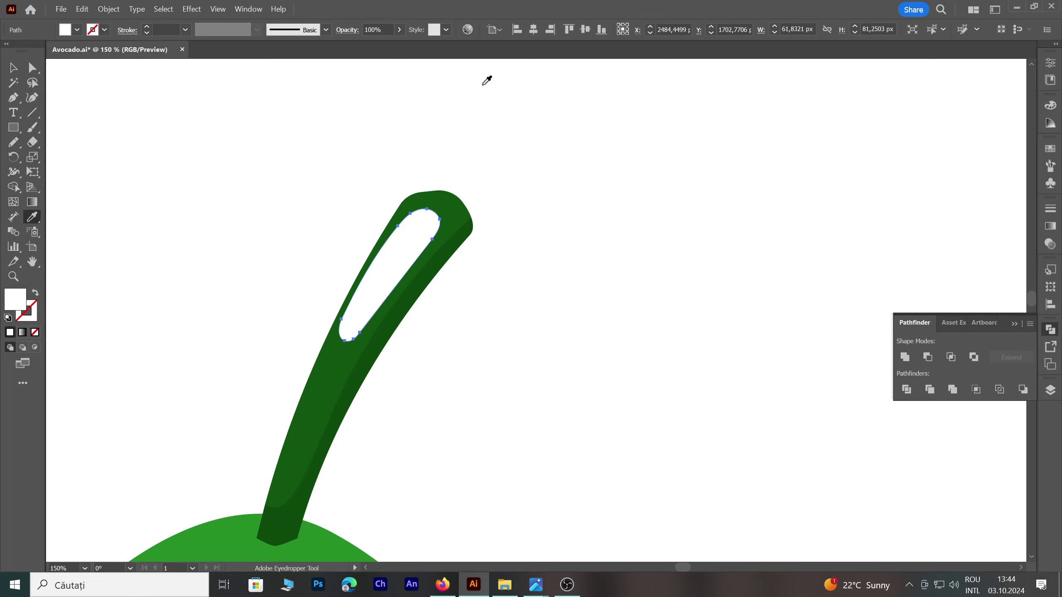
left_click(396, 32)
left_click(362, 44)
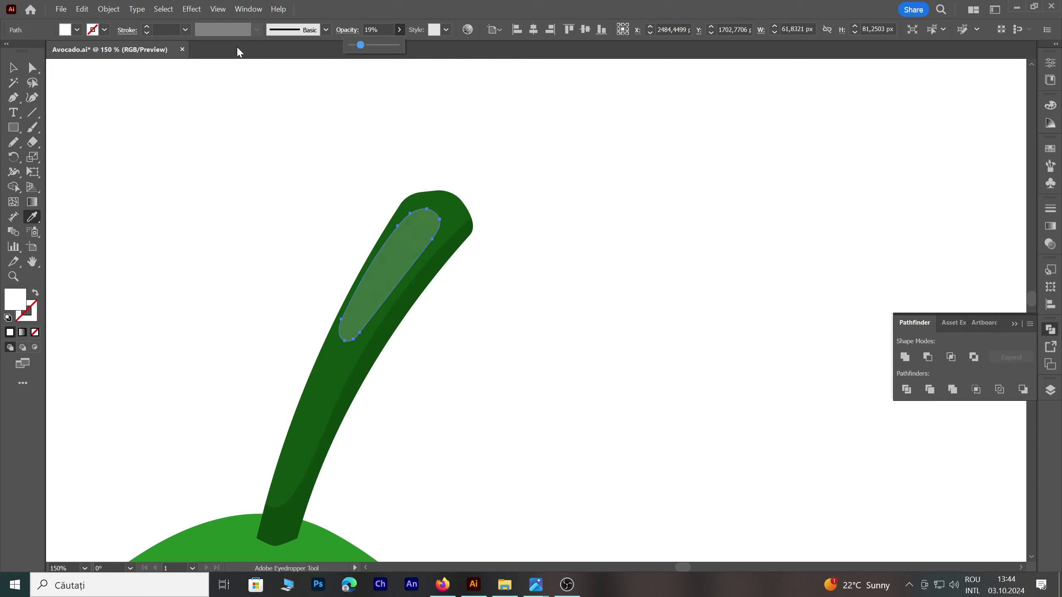
key("v")
left_click(194, 147)
Lower the long stem highlight's opacity to 14%
key("ctrl+1")
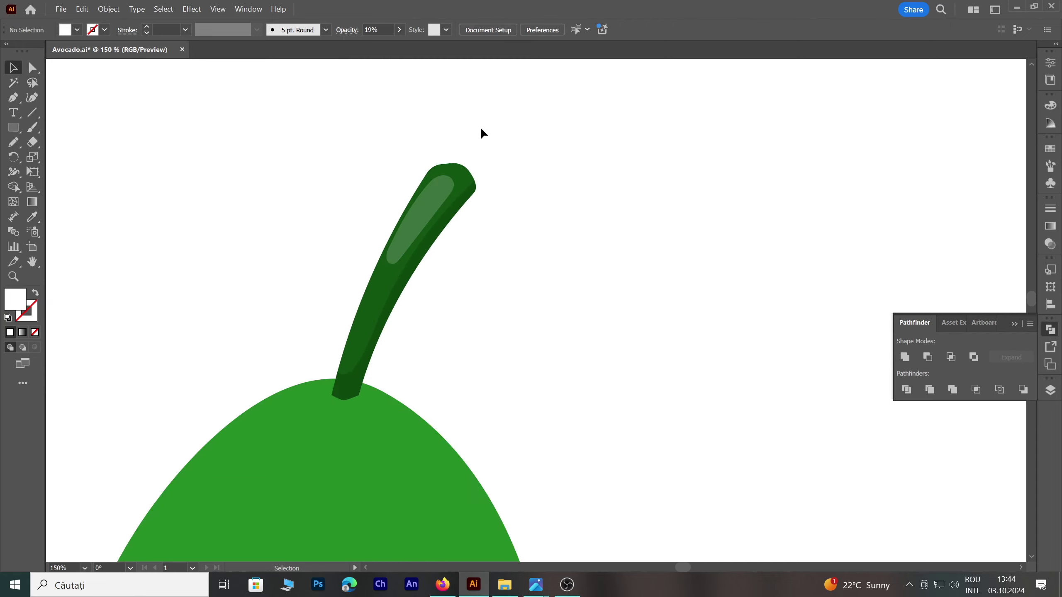
scroll(487, 134, "down", 3)
scroll(486, 134, "up", 1)
scroll(453, 170, "up", 3)
scroll(453, 170, "up", 1)
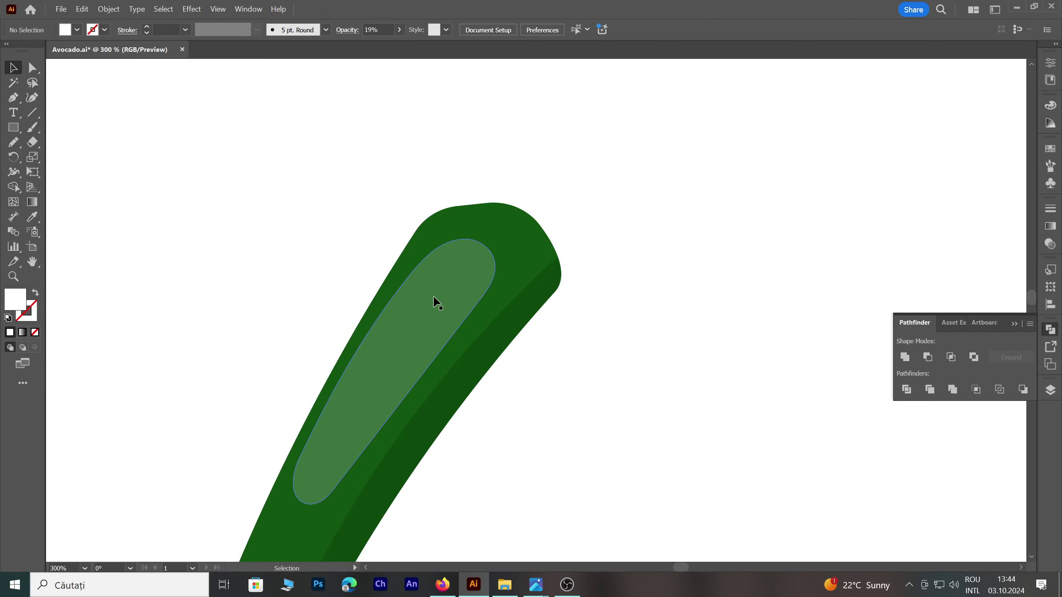
left_click(435, 301)
left_click(379, 29)
type("14")
key("Return")
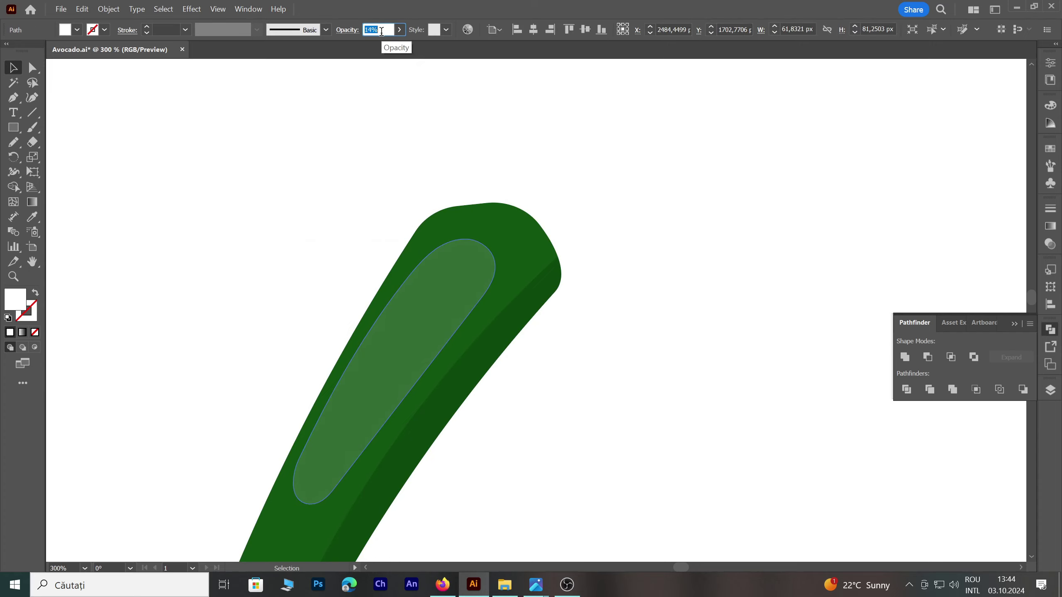
type("10")
left_click(357, 106)
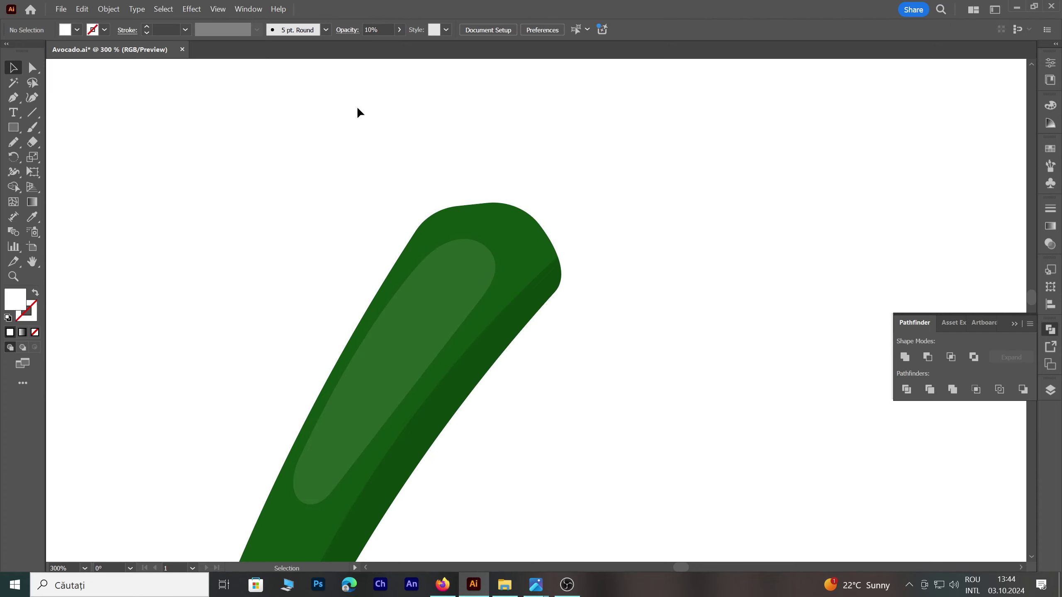
Add a small translucent highlight near the stem tip at about 36% opacity
key("n")
mouse_move(427, 240)
left_mouse_down()
mouse_move(414, 271)
mouse_move(490, 262)
mouse_move(499, 226)
mouse_move(427, 236)
left_mouse_up()
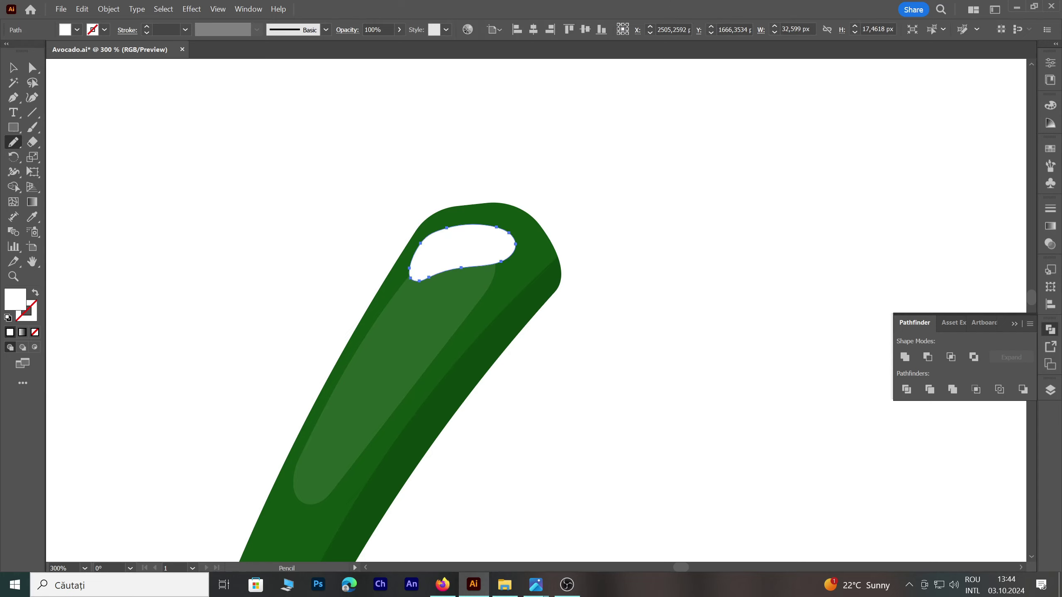
left_click(400, 29)
left_click_drag(399, 45, 365, 46)
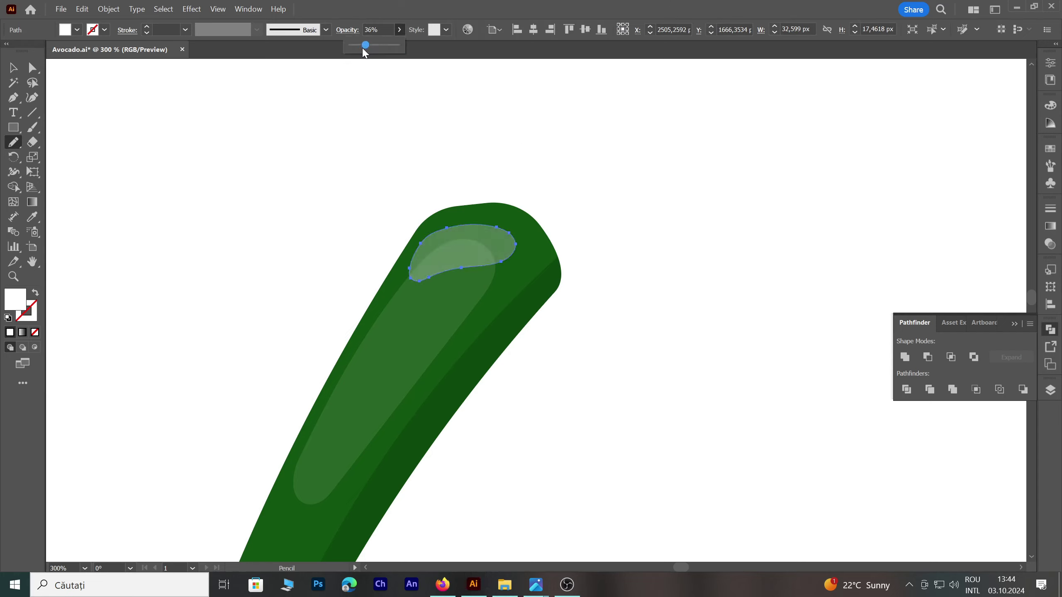
key("v")
left_click(449, 123)
scroll(449, 123, "down", 2)
scroll(469, 122, "down", 3)
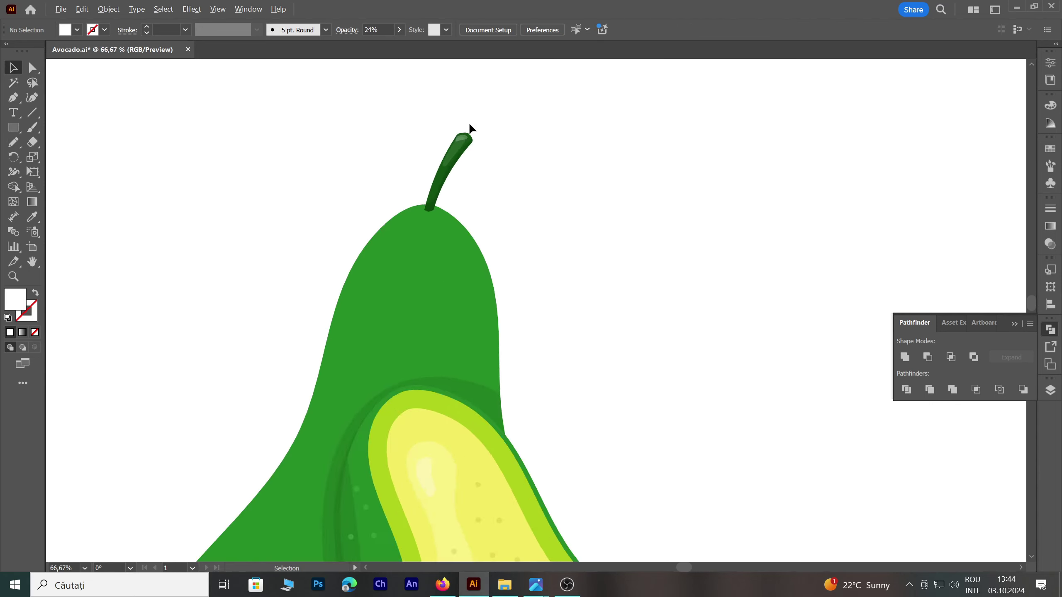
scroll(469, 122, "down", 2)
Pencil-draw a highlight loop down the upper-left side of the avocado skin
scroll(469, 122, "down", 3)
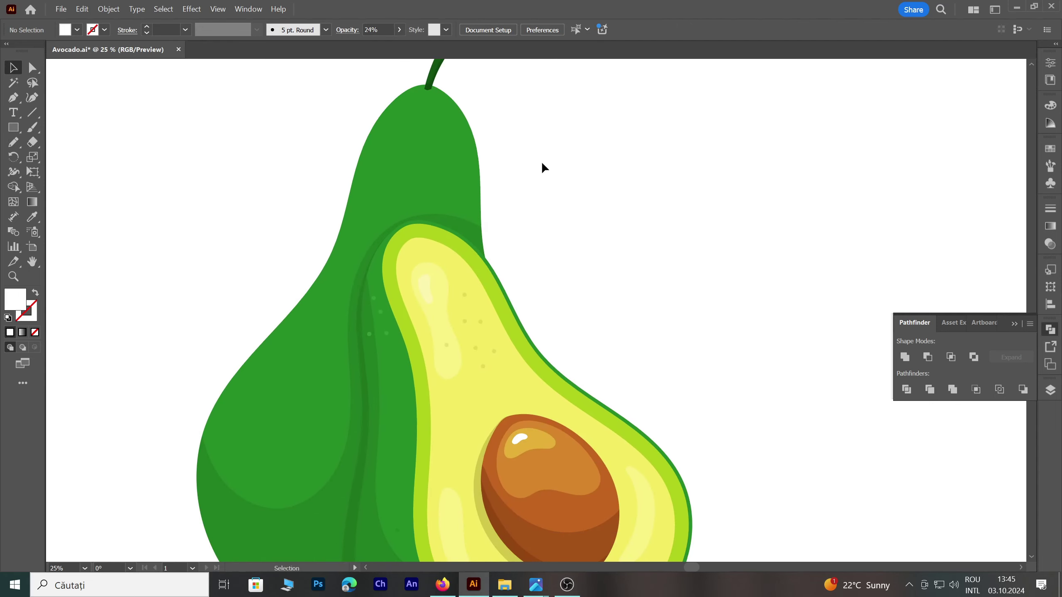
key("n")
left_click_drag(221, 416, 250, 473)
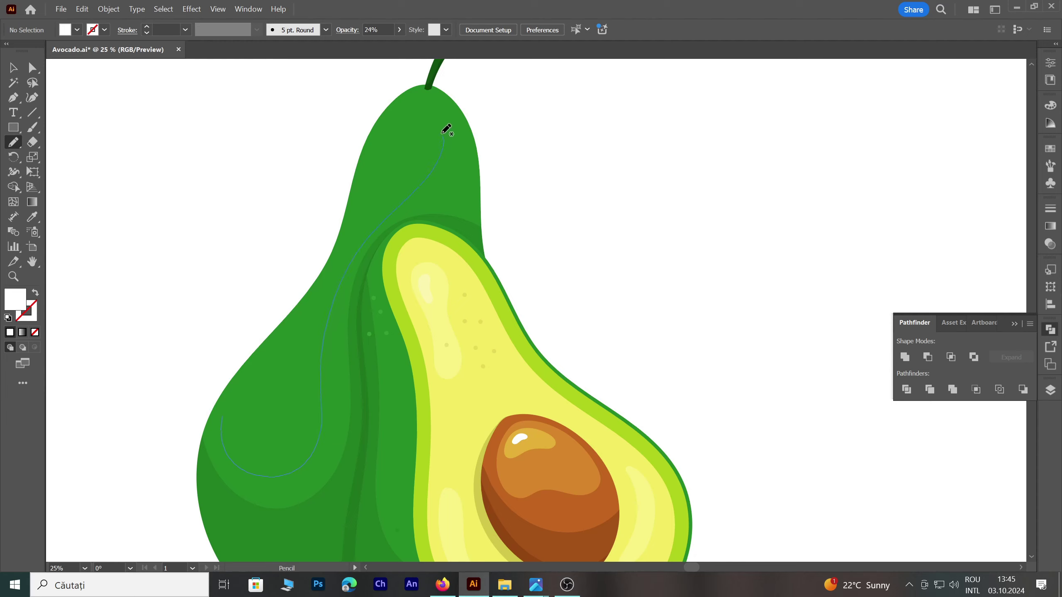
left_click_drag(280, 349, 223, 416)
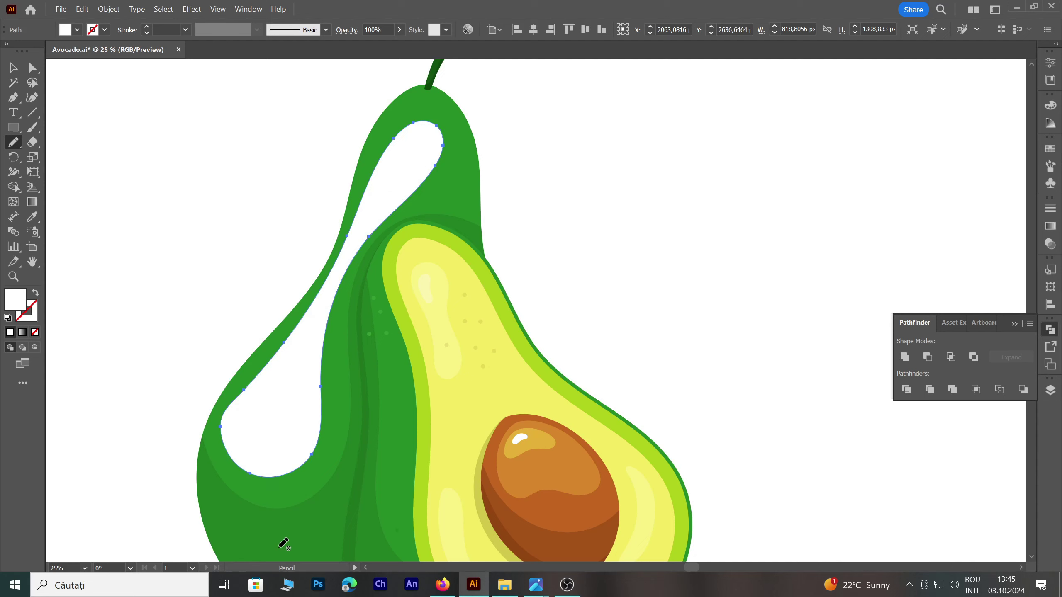
key("ctrl+z")
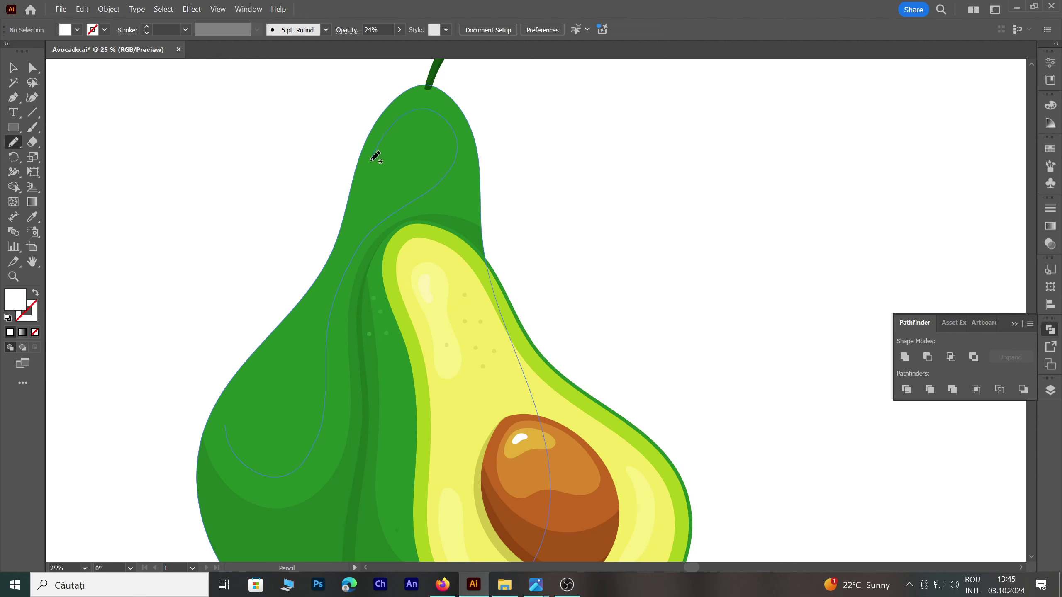
left_click_drag(375, 157, 223, 419)
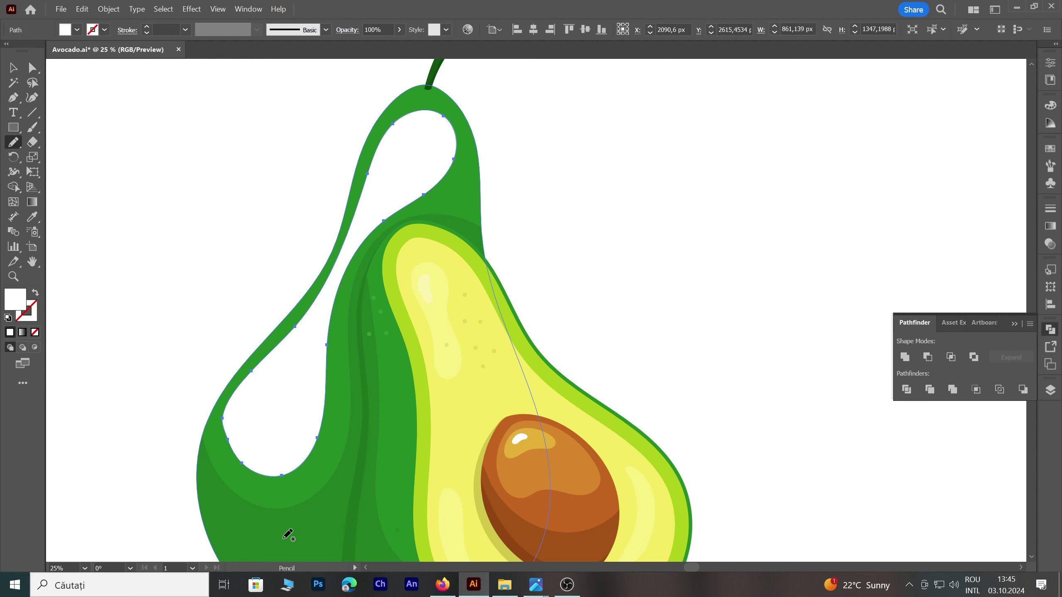
Smooth the new skin highlight's outline to about 35%
left_click(12, 64)
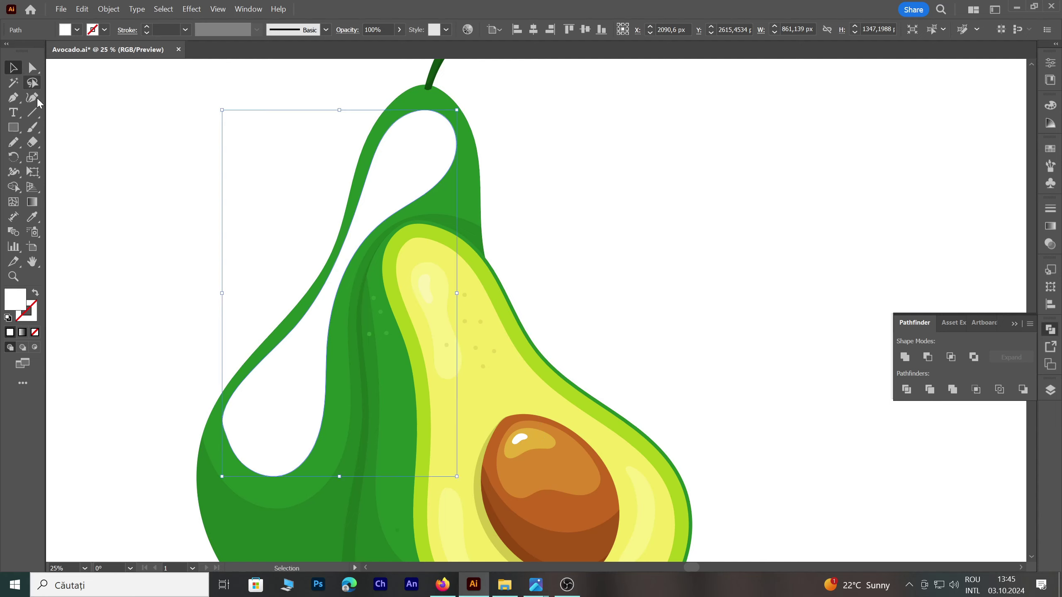
scroll(204, 240, "down", 3)
scroll(167, 217, "up", 1)
left_click(167, 217)
right_click(282, 329)
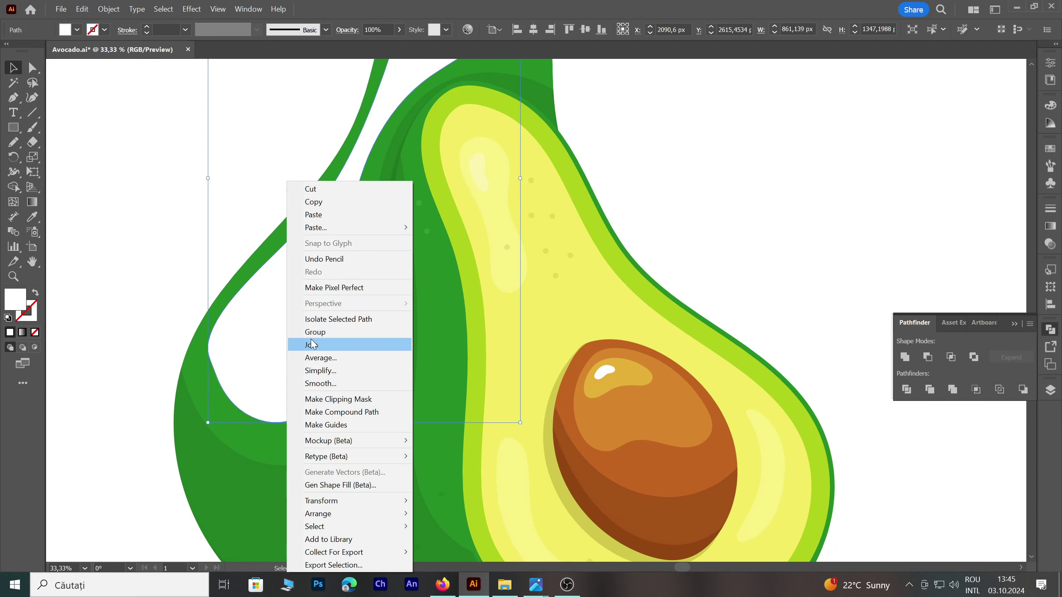
left_click(357, 382)
left_click_drag(496, 326, 543, 329)
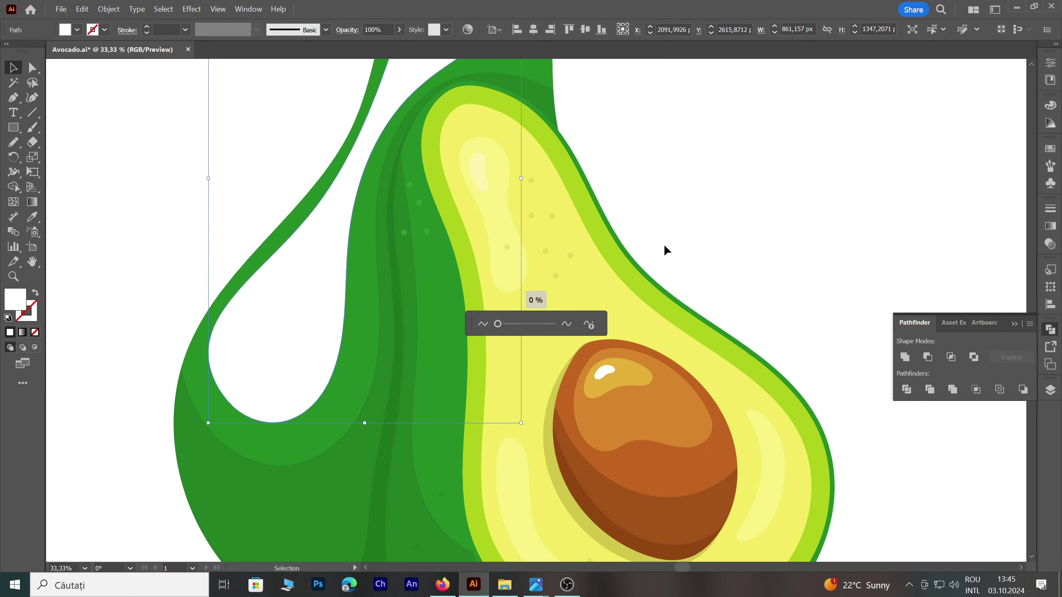
Copy an existing highlight's translucent style onto the skin highlight with the Eyedropper
key("i")
left_click(497, 159)
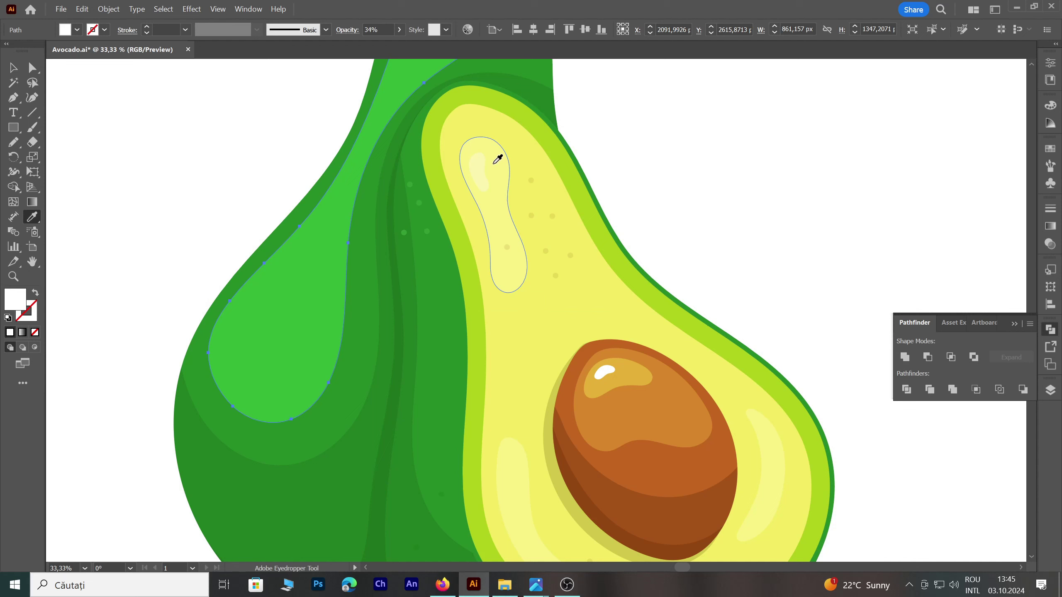
key("v")
left_click(52, 108)
Lower the skin highlight's opacity so it reads as a faint gloss
key("ctrl+minus")
scroll(334, 337, "down", 1, "alt")
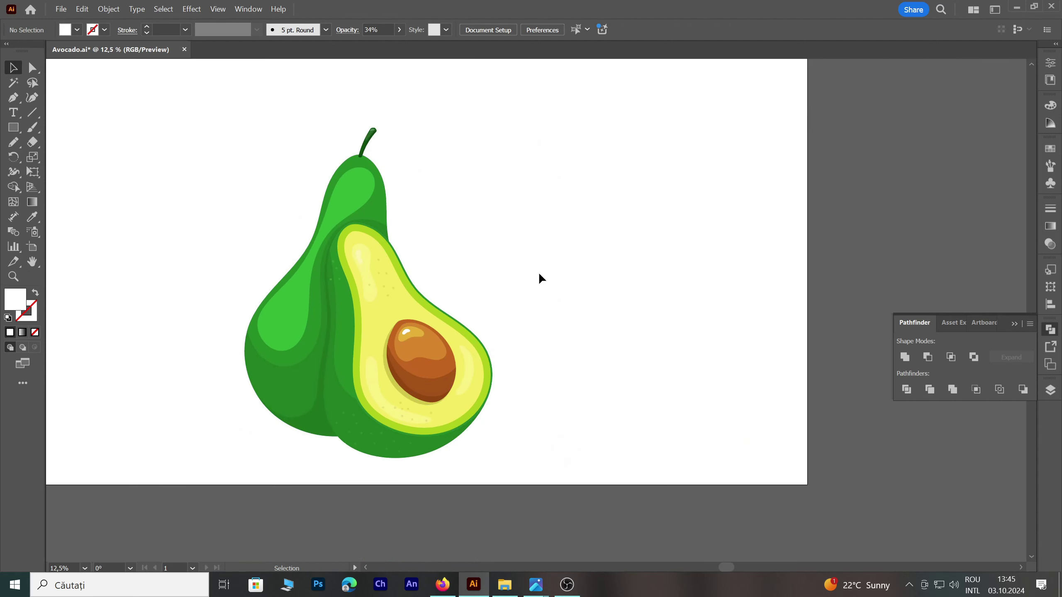
left_click(363, 186)
left_click(400, 30)
left_click_drag(368, 44, 364, 49)
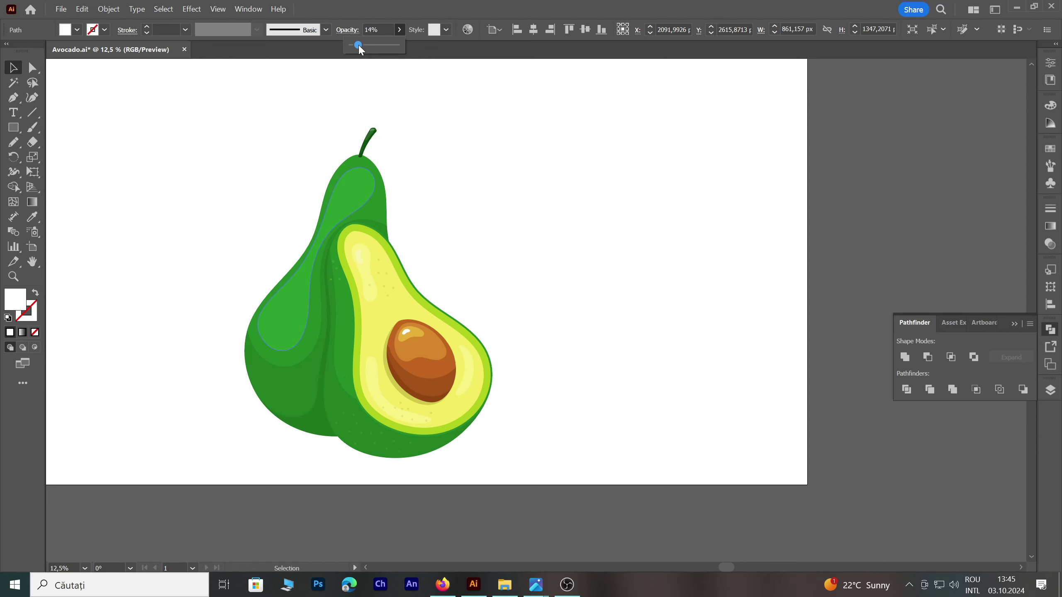
left_click(509, 160)
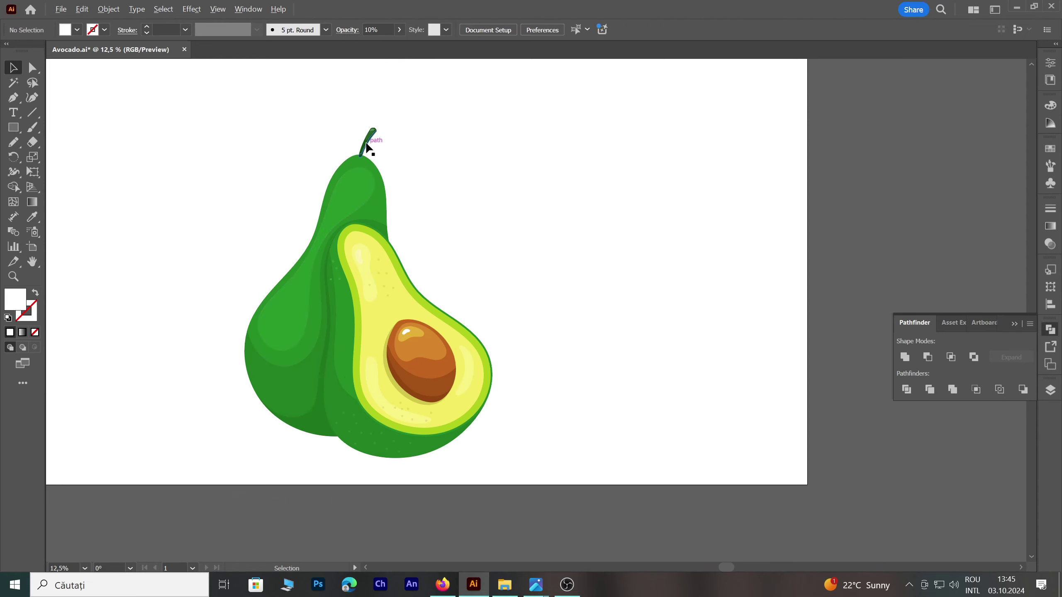
scroll(291, 170, "up", 1, "alt")
scroll(343, 177, "up", 1, "alt")
Pencil-draw a closed highlight loop on the upper avocado skin below the stem
key("n")
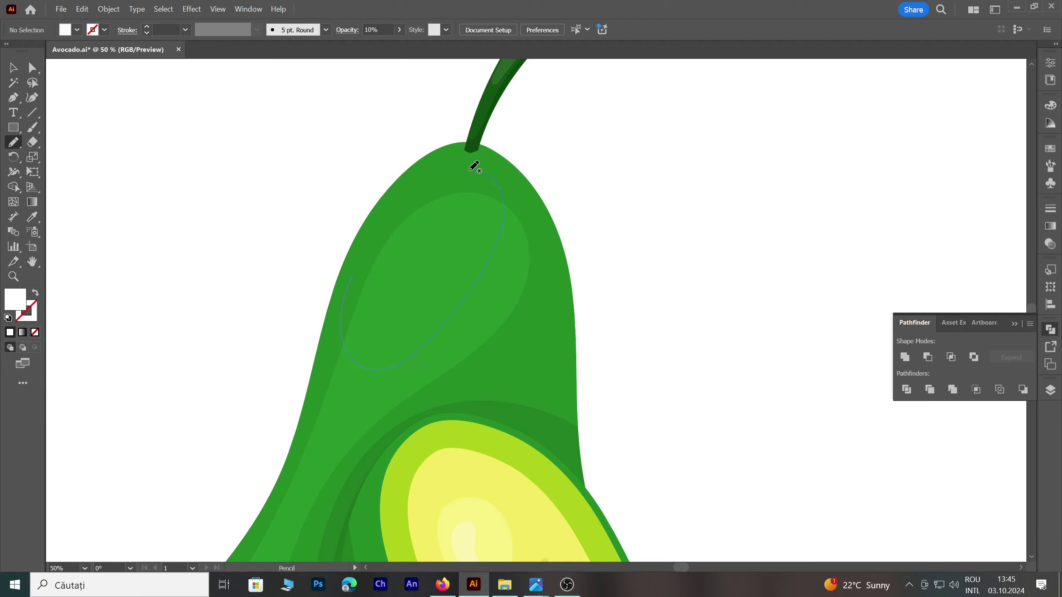
mouse_move(473, 168)
left_mouse_down()
mouse_move(369, 239)
mouse_move(357, 270)
mouse_move(358, 339)
left_mouse_up()
key("ctrl+z")
left_click_drag(510, 189, 511, 190)
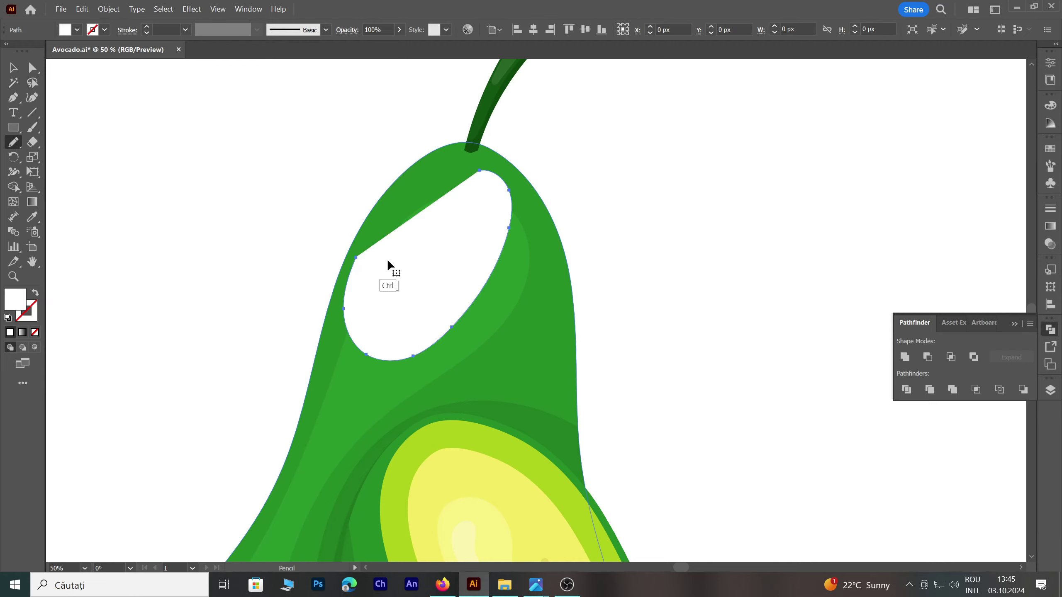
key("ctrl+z")
left_click_drag(359, 258, 347, 302)
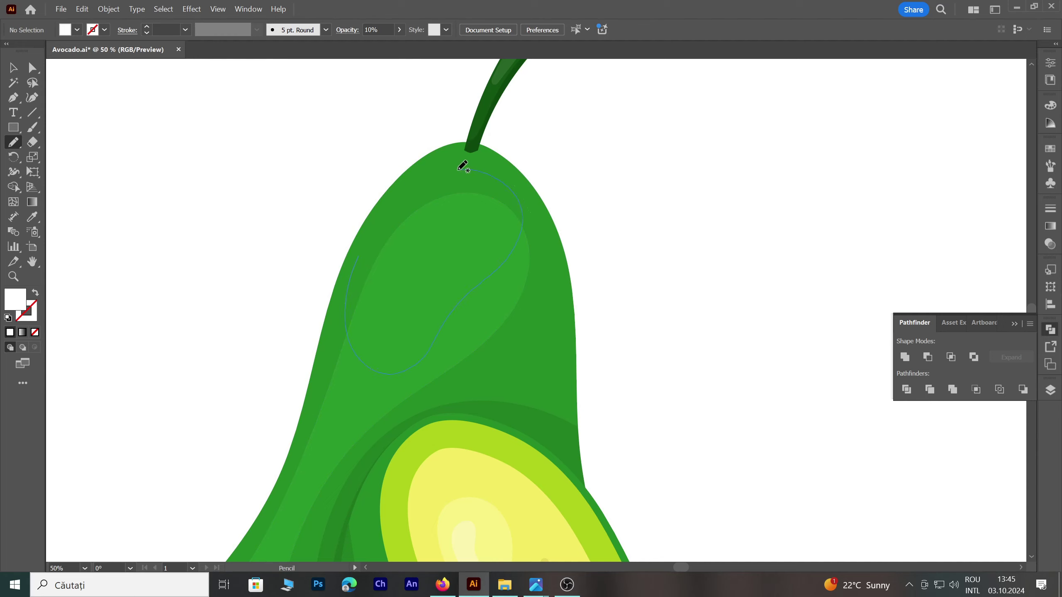
left_click_drag(361, 252, 362, 251)
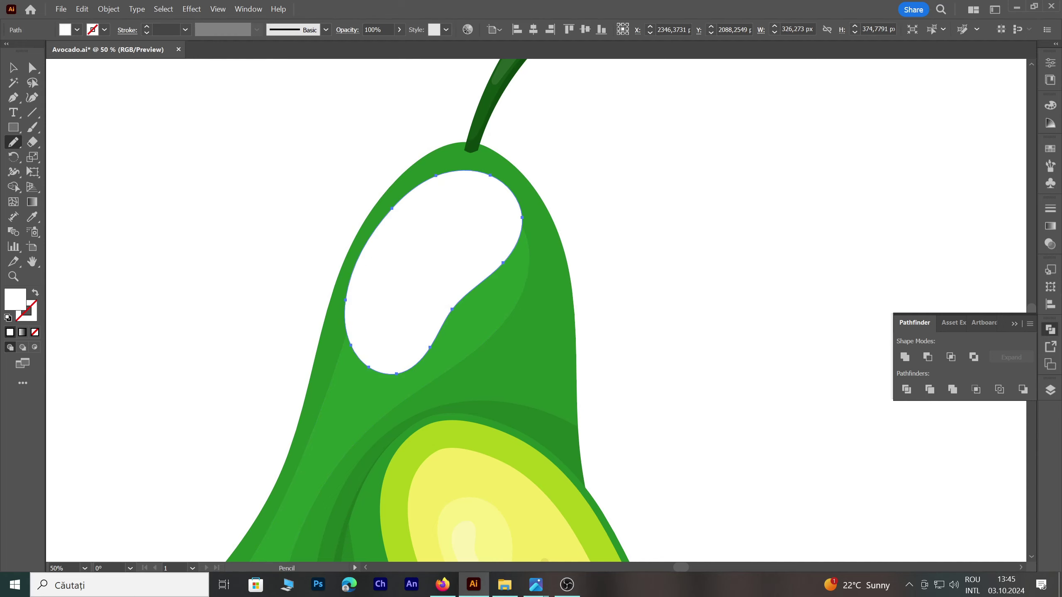
Give the loop the 10% green highlight style, smooth its outline, and nudge it into place
key("i")
left_click(504, 288)
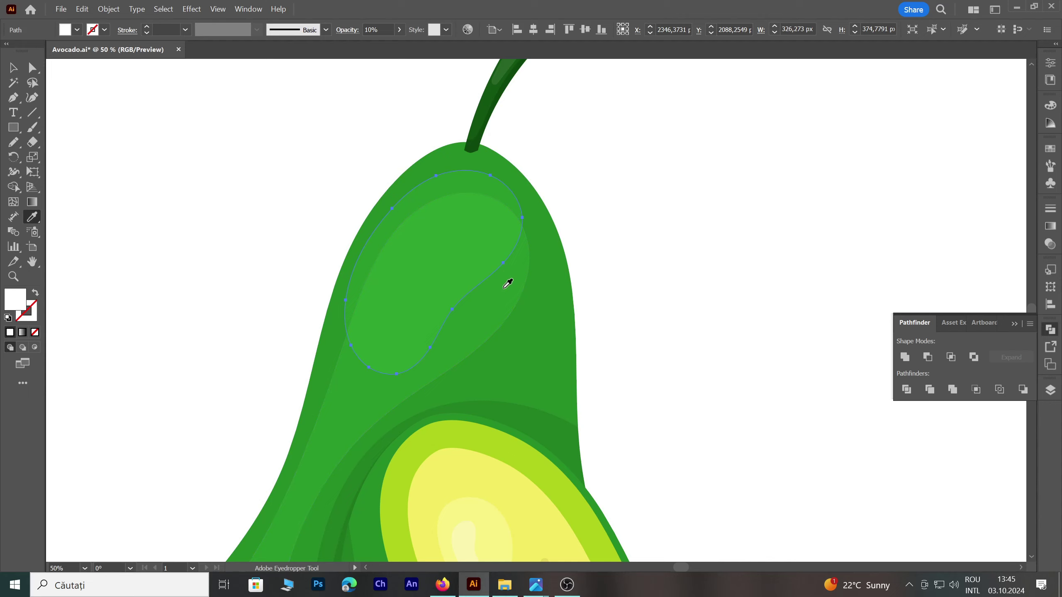
key("v")
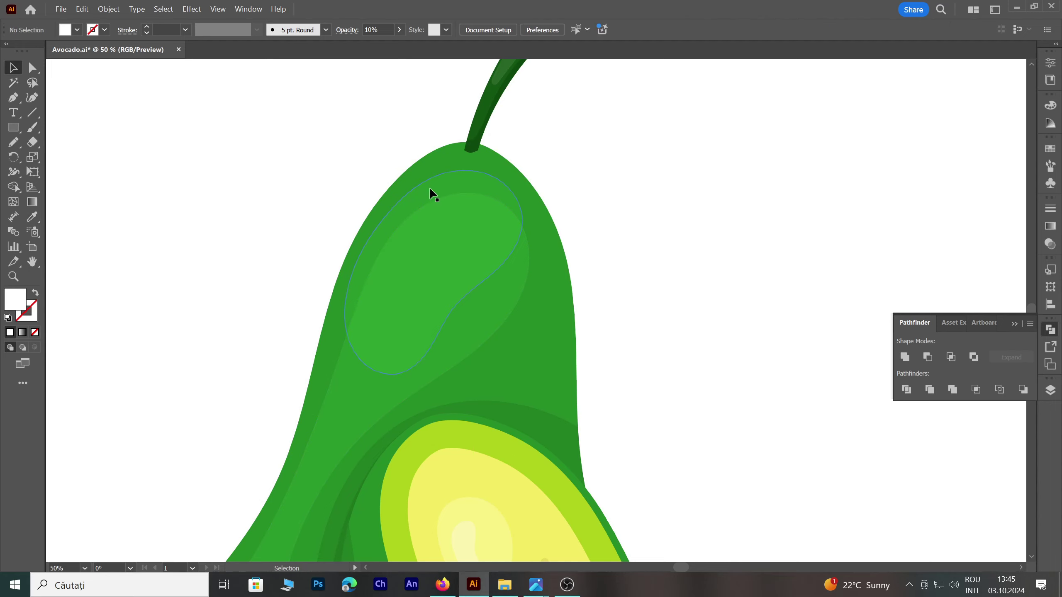
right_click(430, 189)
left_click(501, 382)
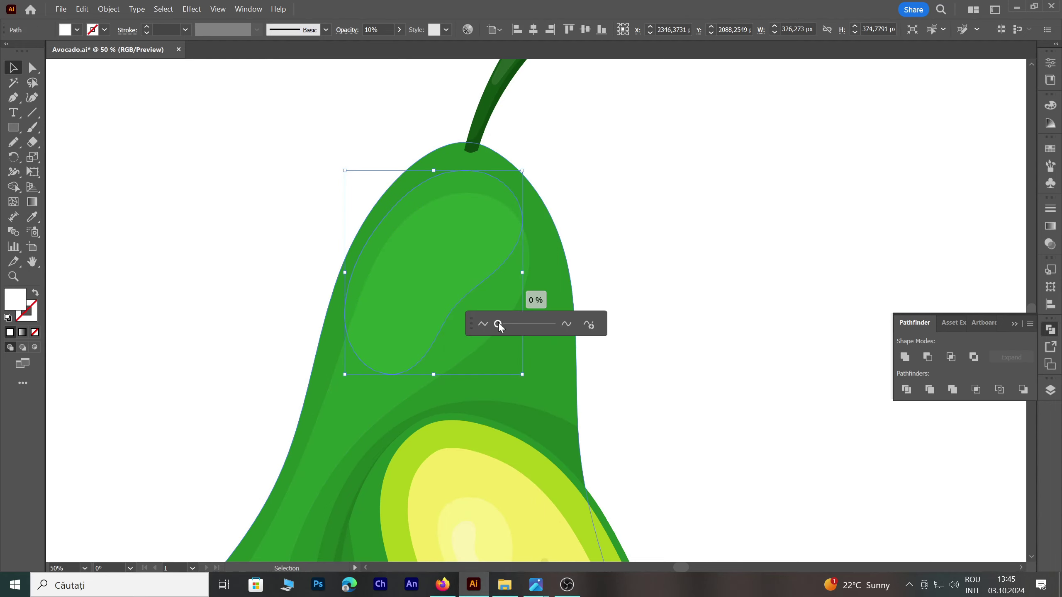
left_click_drag(497, 325, 524, 329)
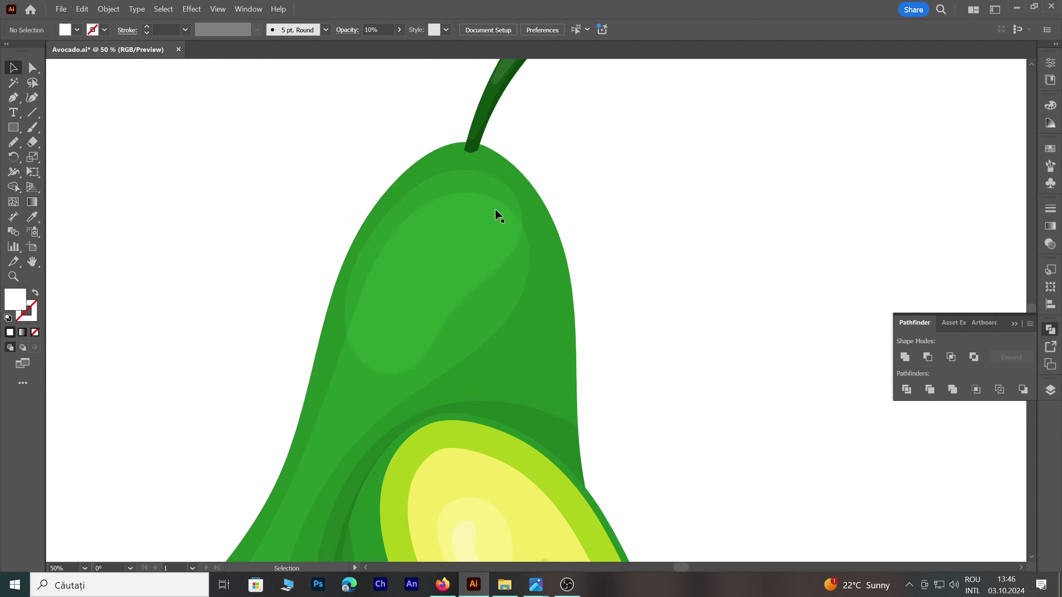
left_click_drag(462, 229, 466, 216)
left_click(631, 176)
Pencil-draw a small curved highlight shape near the avocado top below the stem
scroll(429, 143, "up", 1)
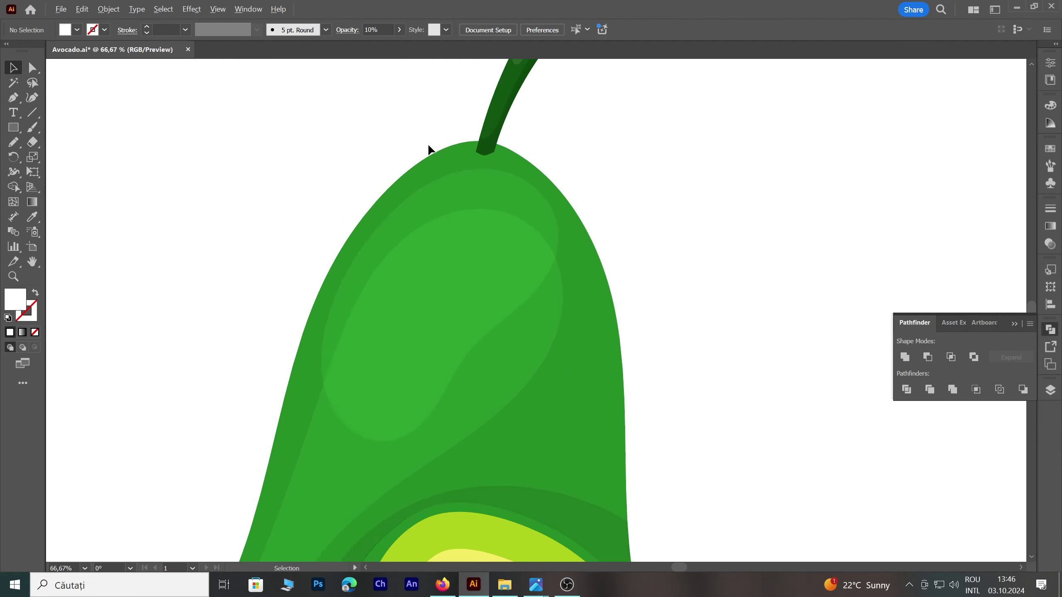
key("n")
left_click_drag(402, 221, 387, 270)
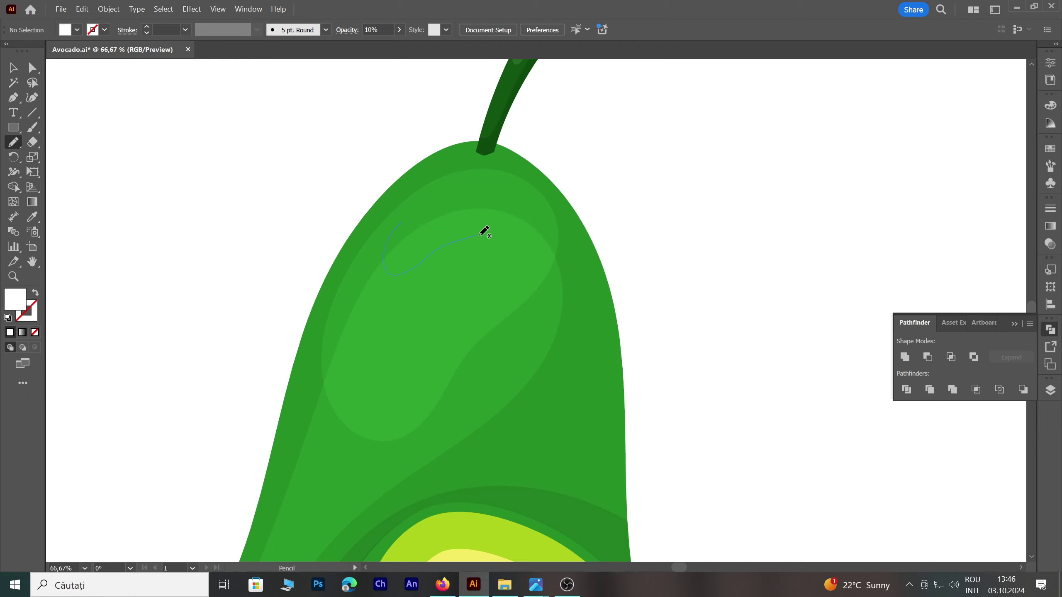
left_click_drag(416, 212, 420, 209)
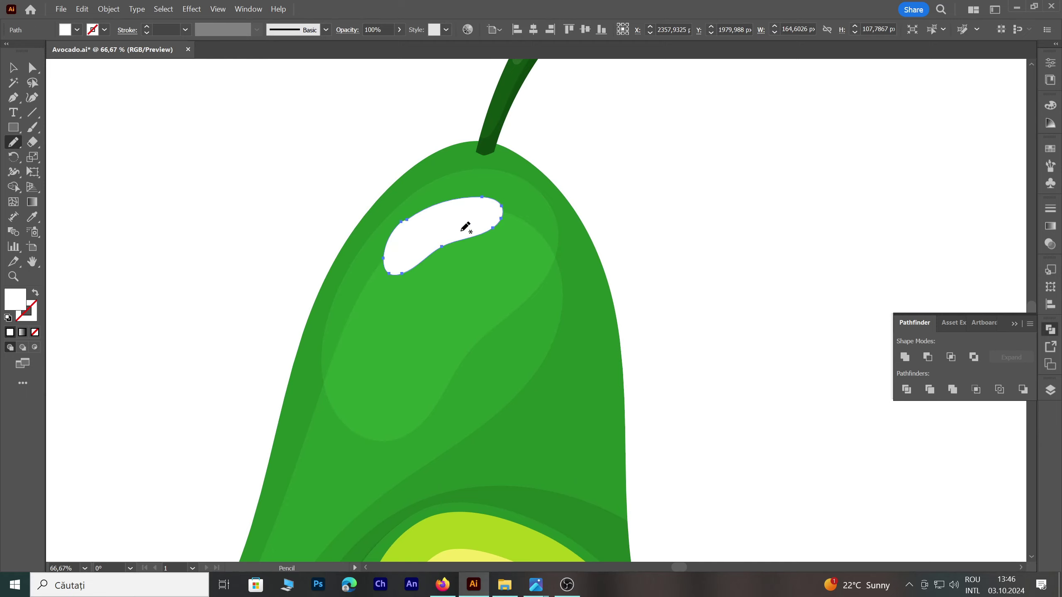
key("ctrl+z")
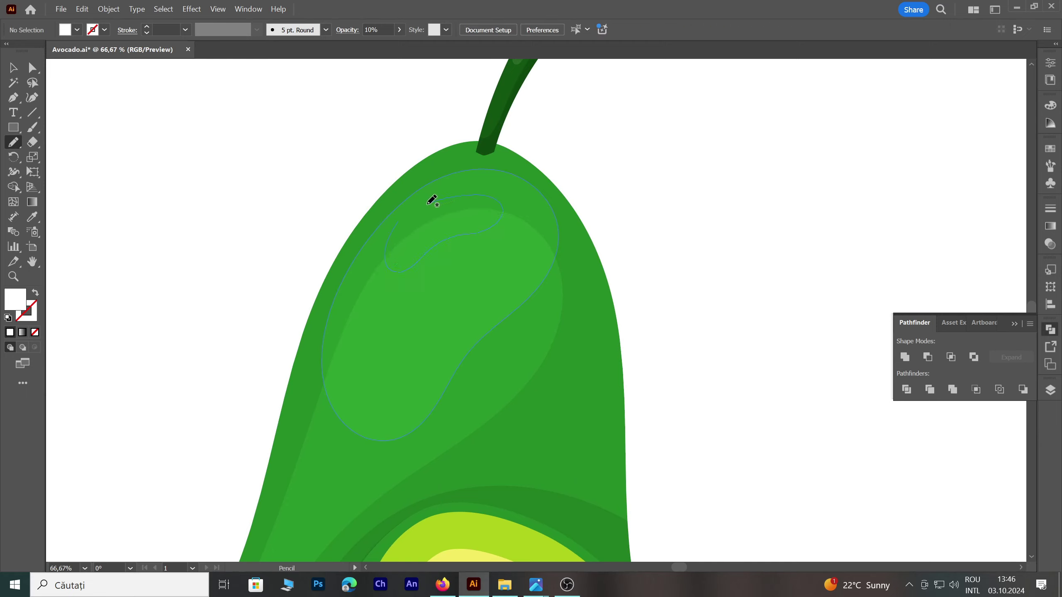
left_click_drag(407, 214, 402, 217)
key("ctrl+z")
left_click_drag(404, 215, 402, 218)
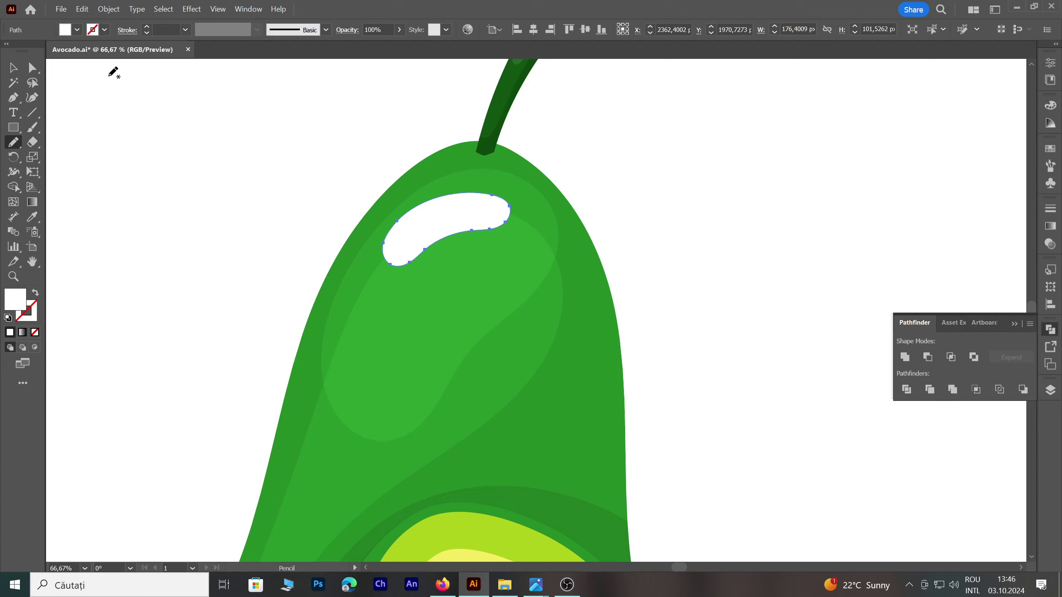
Move the small highlight into place and lower its opacity to about 27%
key("v")
scroll(608, 77, "up", 1)
scroll(317, 339, "up", 1)
left_click_drag(319, 341, 331, 333)
left_click(400, 30)
left_click_drag(387, 44, 363, 45)
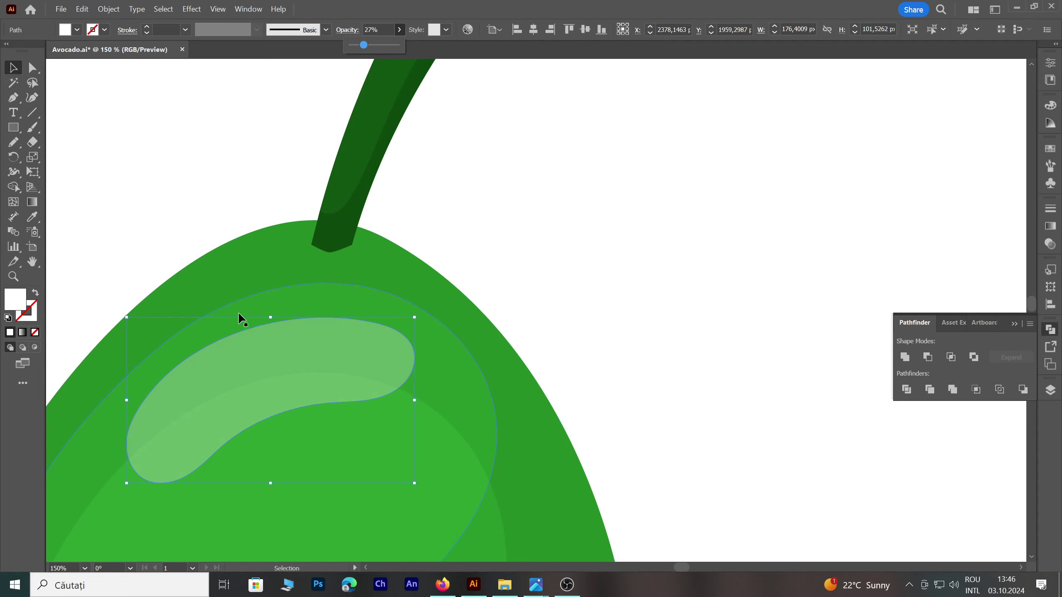
left_click(486, 110)
scroll(486, 110, "down", 2)
scroll(578, 125, "down", 3)
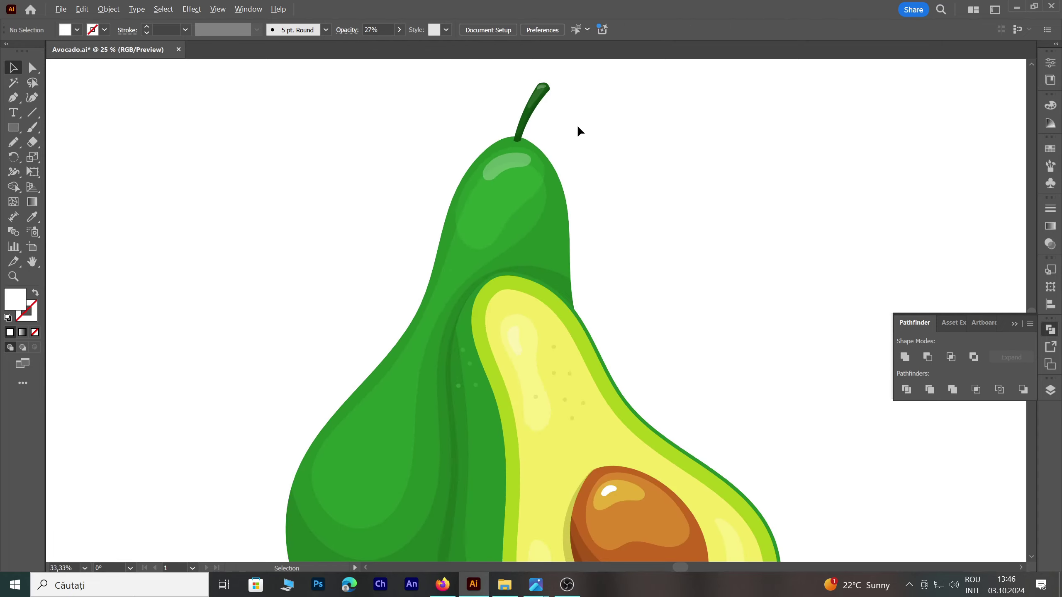
scroll(312, 456, "up", 1)
scroll(313, 456, "up", 1)
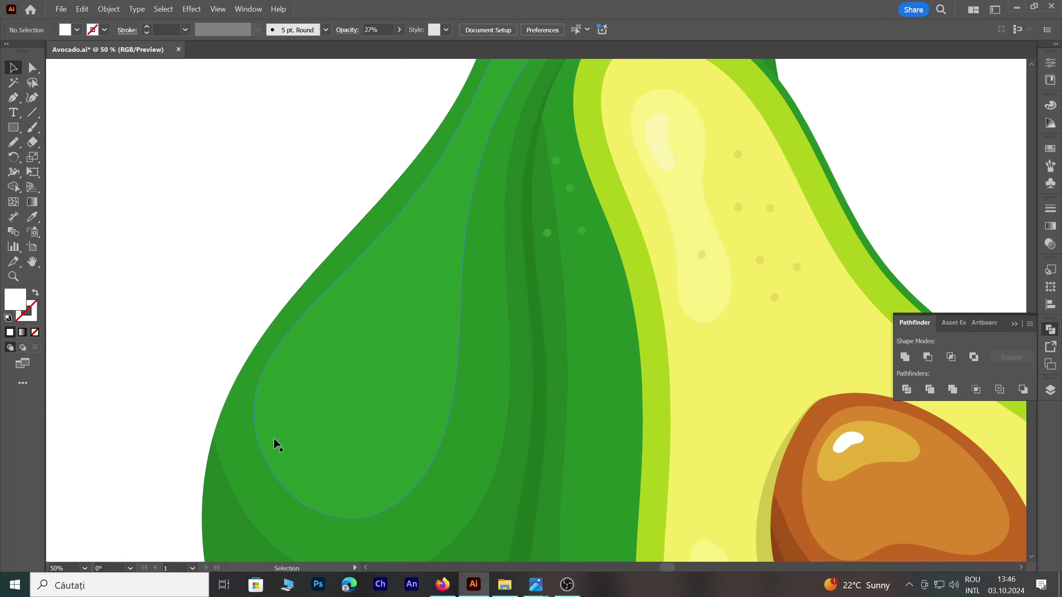
Pencil-draw a teardrop highlight on the avocado's lower-left bulge
key("n")
left_click_drag(277, 434, 264, 350)
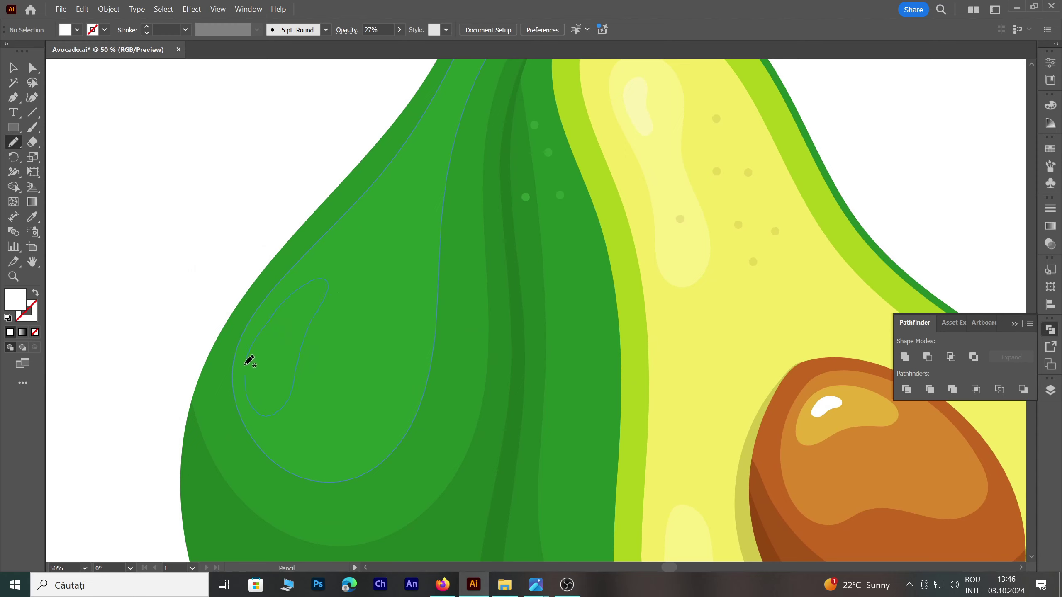
left_click_drag(249, 360, 251, 368)
key("ctrl+z")
left_click_drag(247, 362, 248, 364)
key("ctrl+z")
left_click_drag(225, 355, 220, 368)
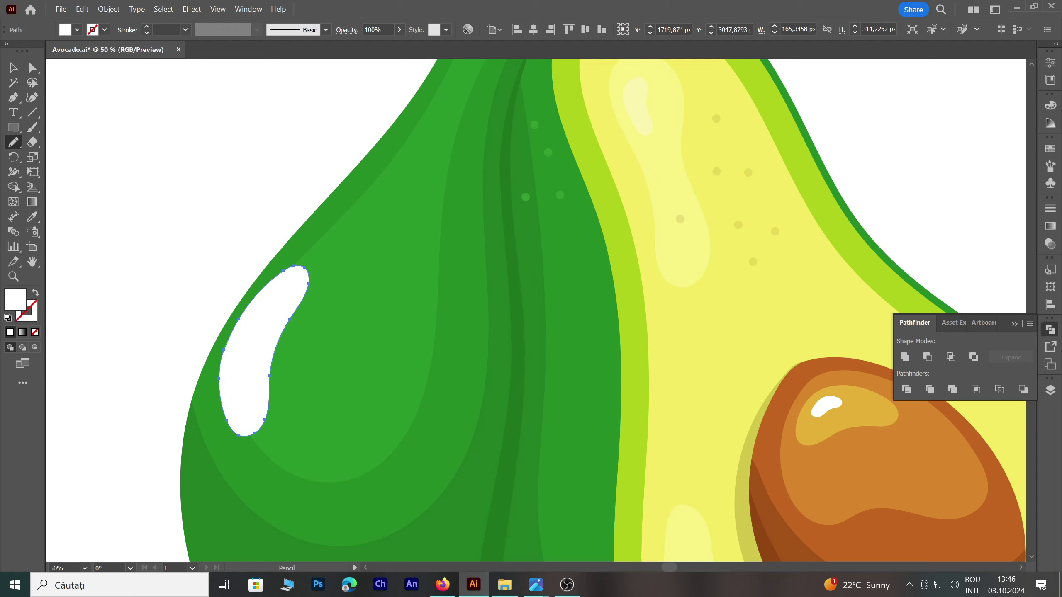
Copy the top highlight's translucent style onto it and rotate it slightly clockwise
key("i")
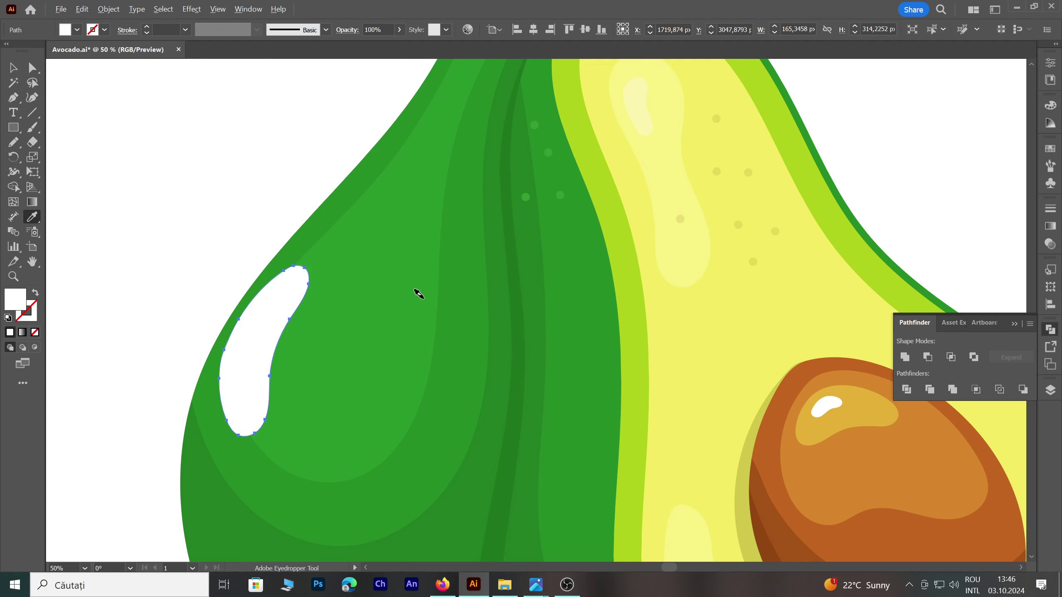
scroll(420, 312, "down", 2, "alt")
left_click(517, 87)
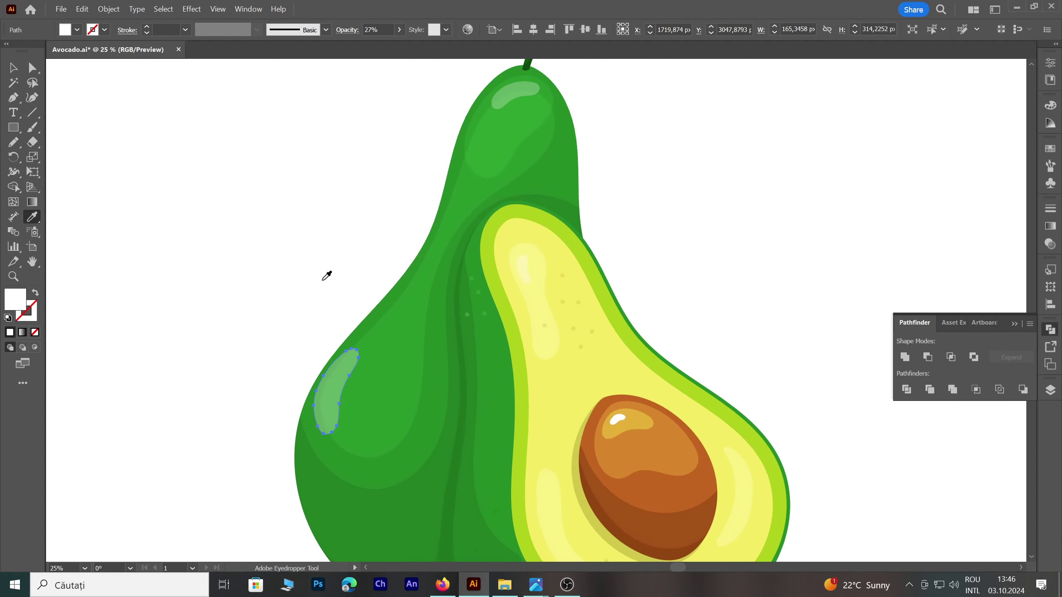
scroll(325, 279, "down", 2)
scroll(322, 285, "up", 3, "alt")
left_click(13, 68)
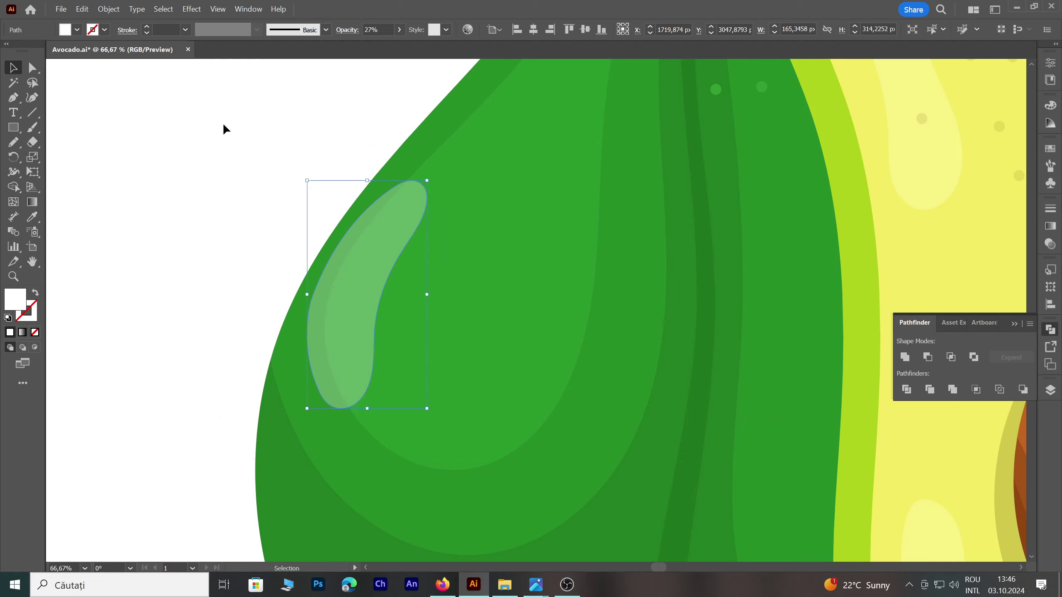
left_click_drag(432, 176, 445, 175)
Smooth the bulge highlight's outline, move it up along the bulge, and rotate it again
right_click(379, 182)
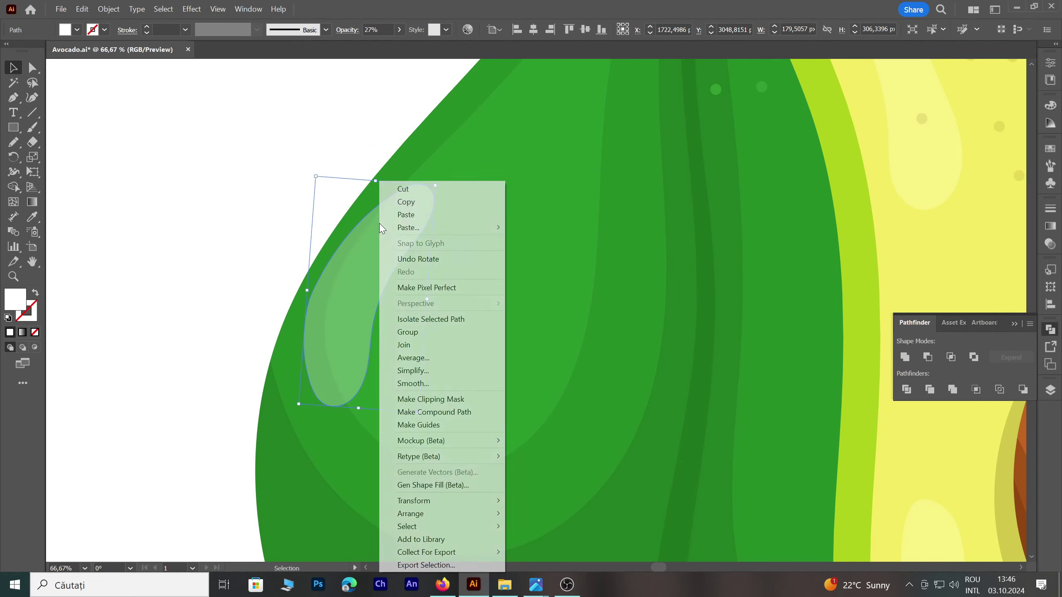
left_click(410, 445)
left_click_drag(513, 326, 528, 326)
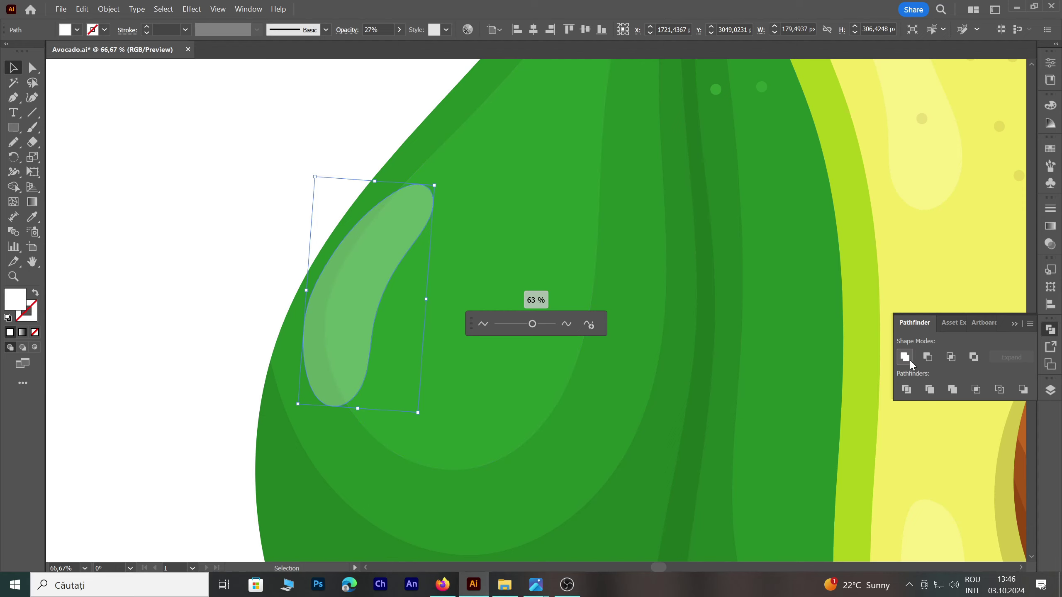
left_click(378, 173)
left_click_drag(350, 293, 356, 283)
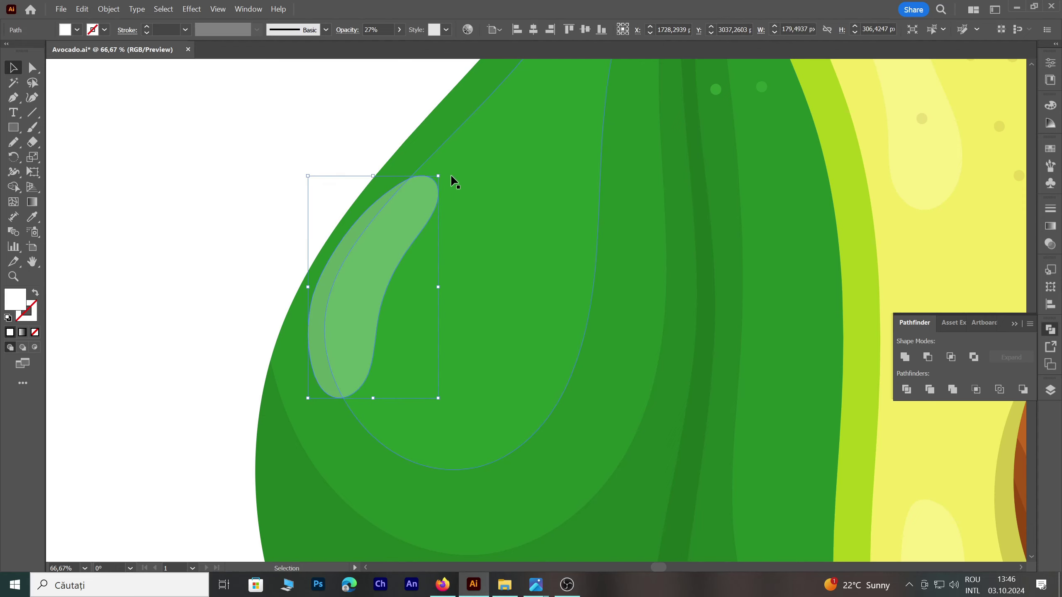
left_click_drag(450, 178, 474, 179)
left_click(331, 137)
Set the lower-left highlight's opacity to 15%
scroll(276, 239, "down", 3)
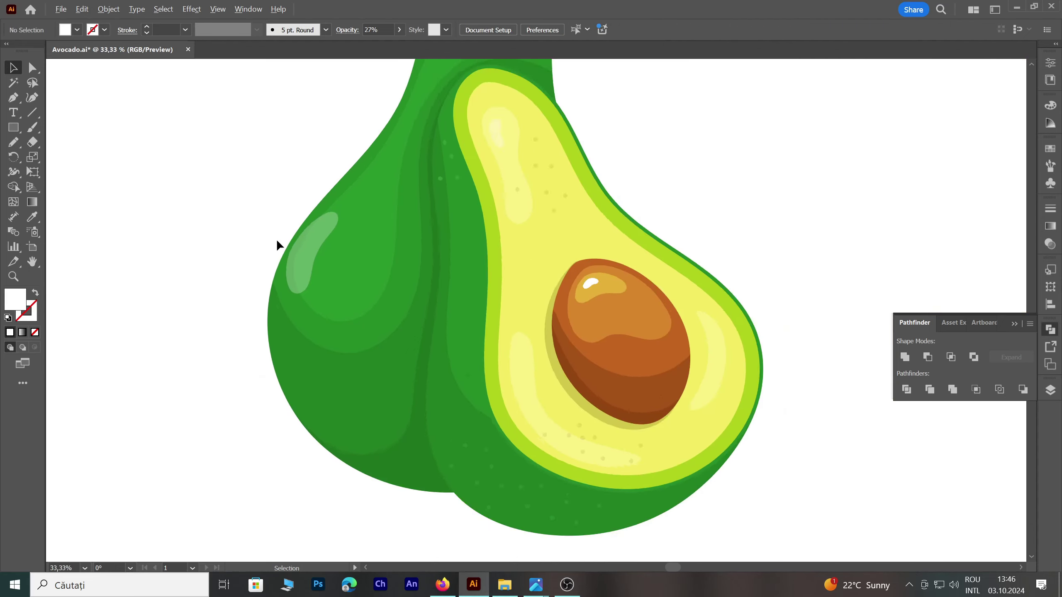
scroll(276, 239, "down", 2)
scroll(268, 222, "up", 2)
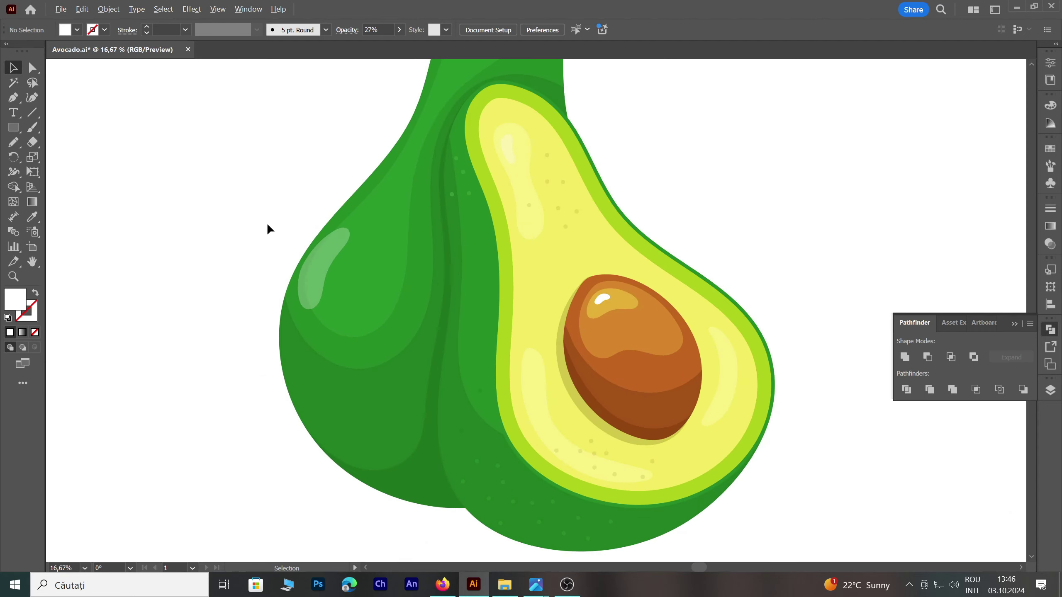
scroll(267, 222, "up", 1)
left_click(343, 270)
left_click(378, 32)
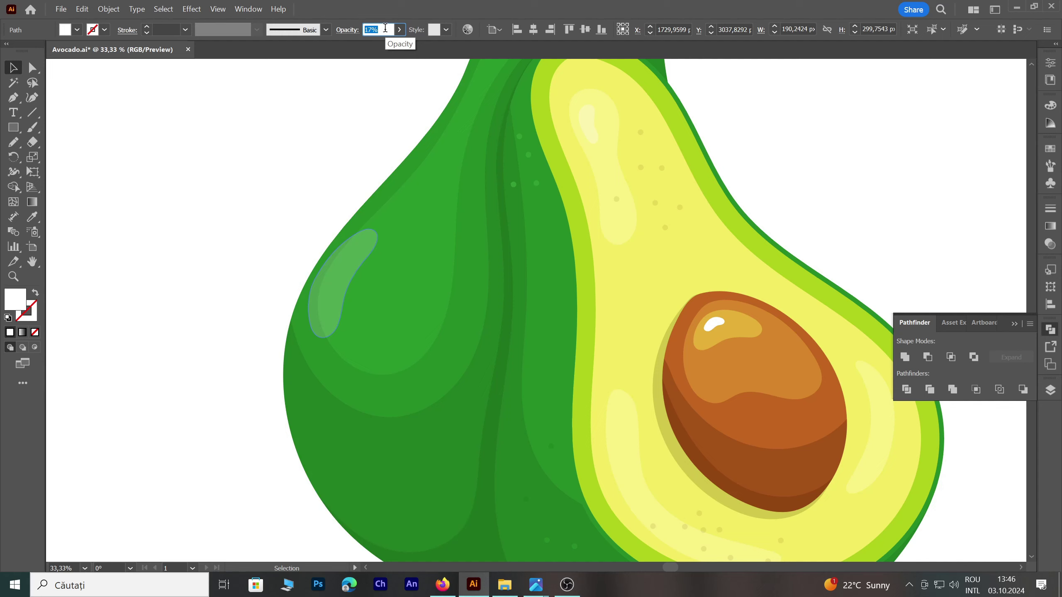
key("Down")
left_click(318, 113)
Marquee-select all the avocado pieces and group them
scroll(209, 260, "down", 3)
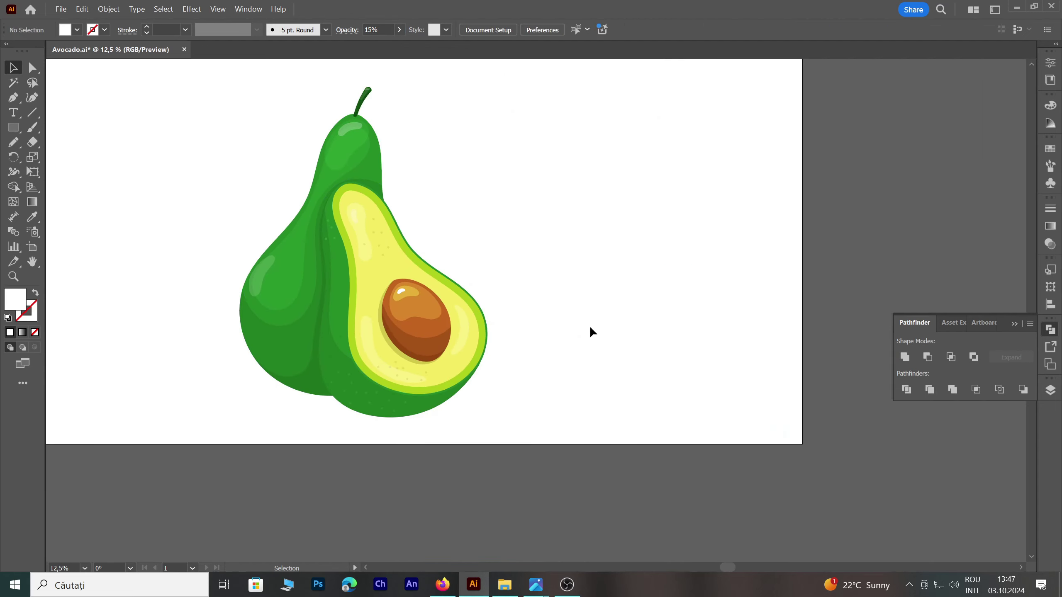
scroll(279, 283, "up", 1)
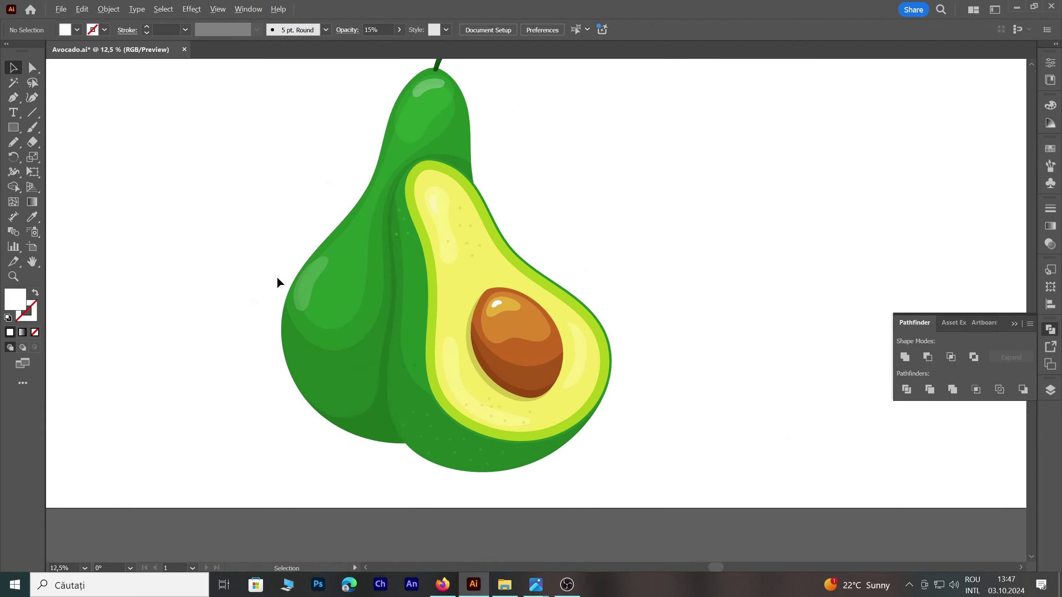
scroll(345, 269, "down", 2)
left_click_drag(284, 141, 581, 378)
right_click(417, 203)
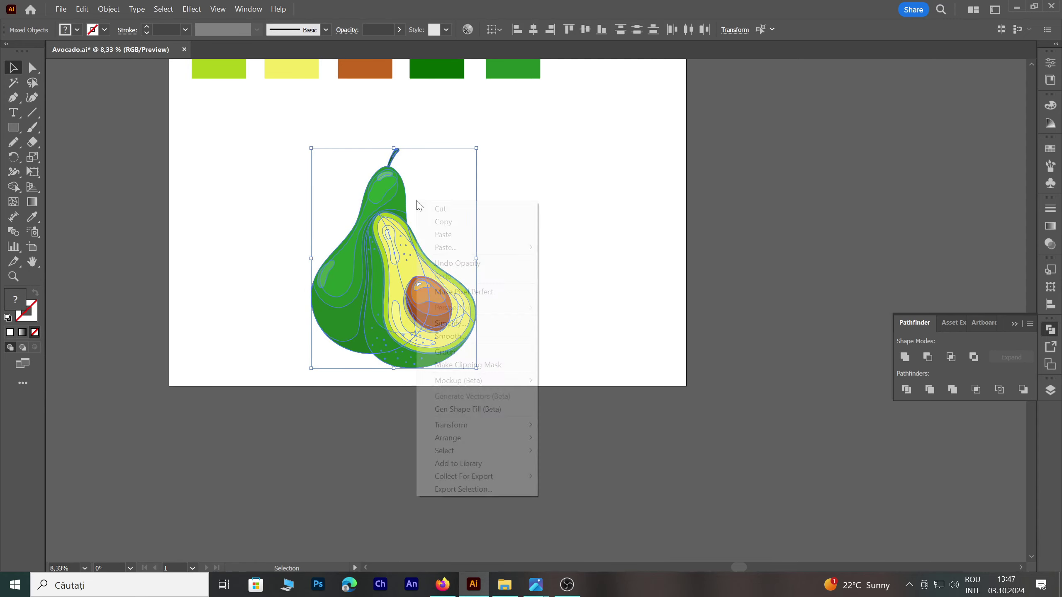
left_click(463, 354)
key("ctrl+shift+a")
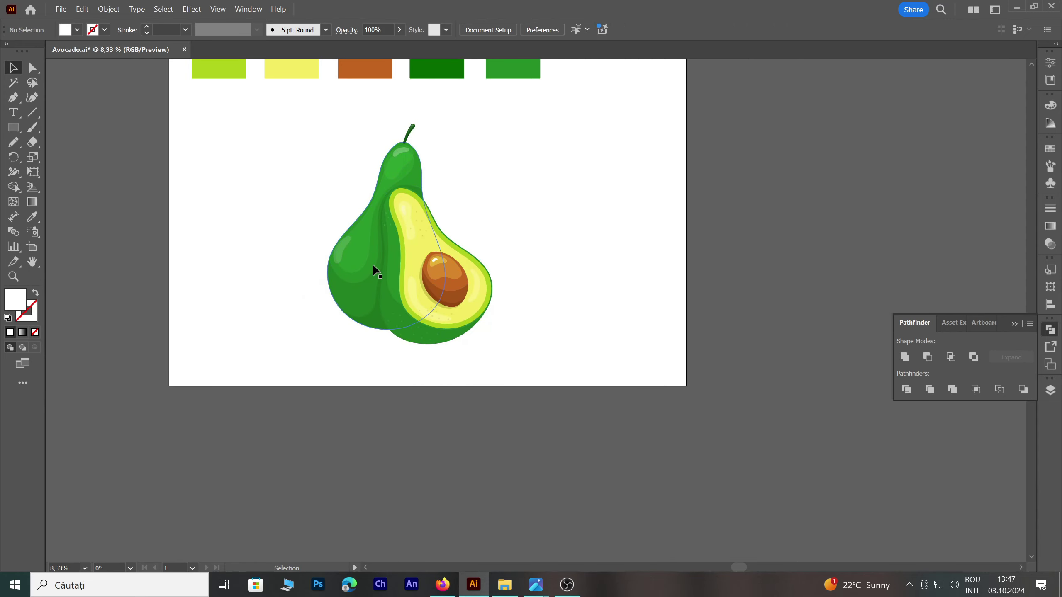
scroll(374, 268, "up", 1)
Set the fill colour to black 000000 and swap it onto the stroke
left_click(33, 128)
scroll(272, 147, "up", 1)
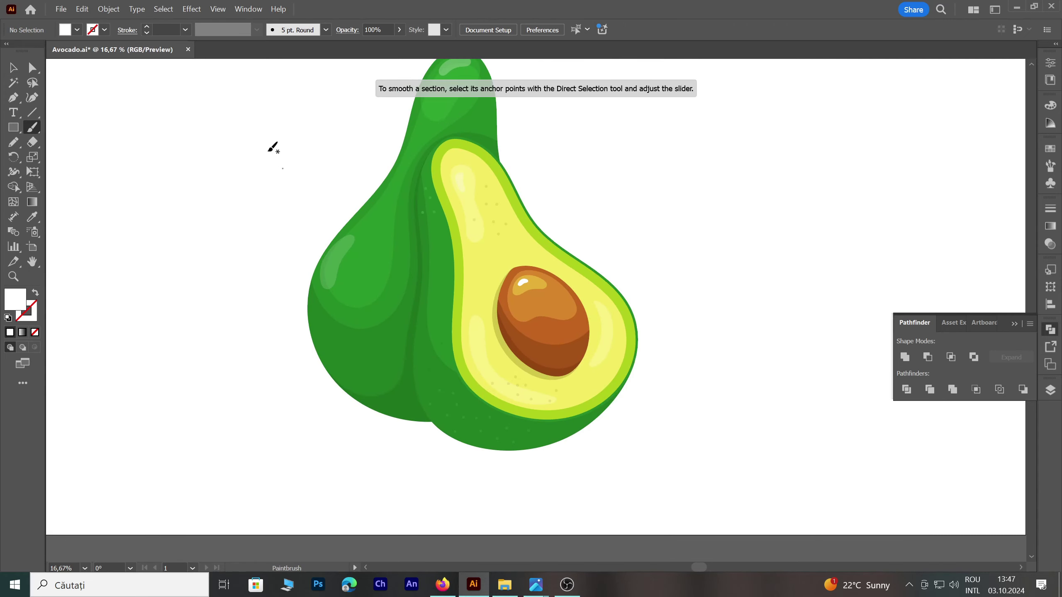
key("v")
double_click(16, 303)
type("000000")
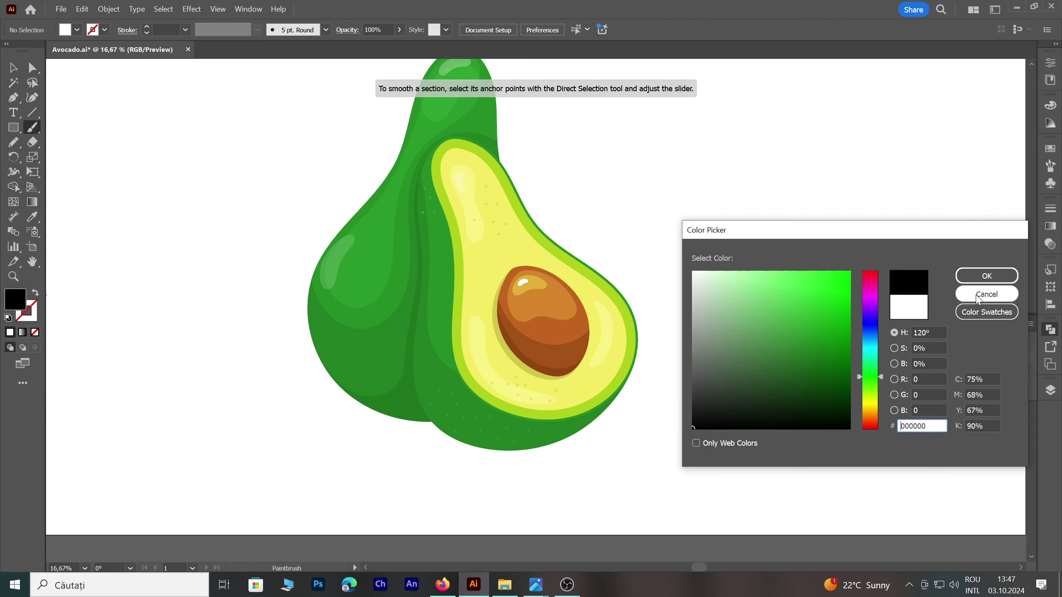
left_click(972, 276)
key("x")
key("x")
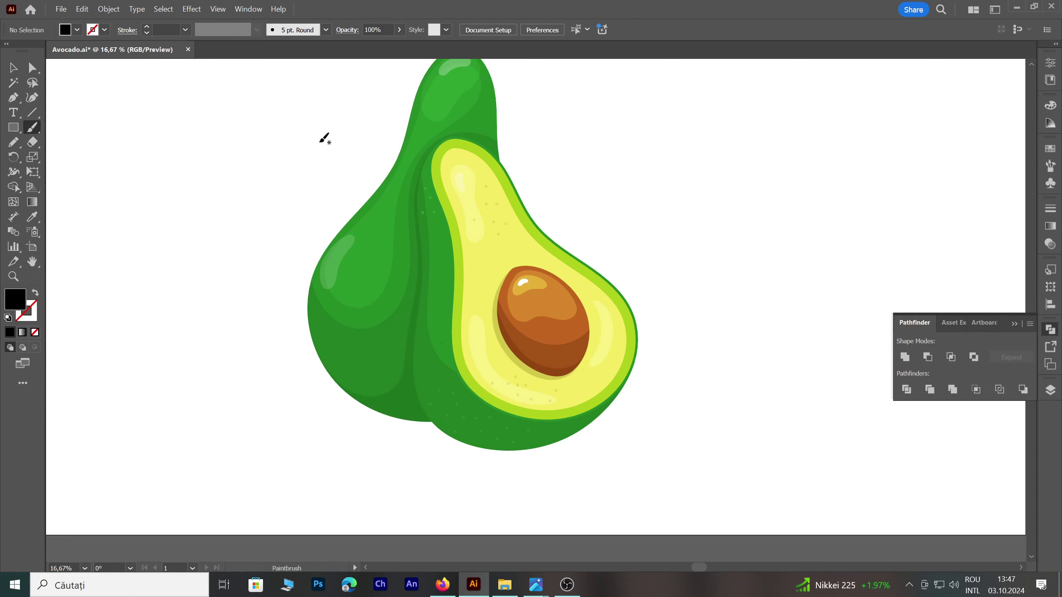
key("shift+x")
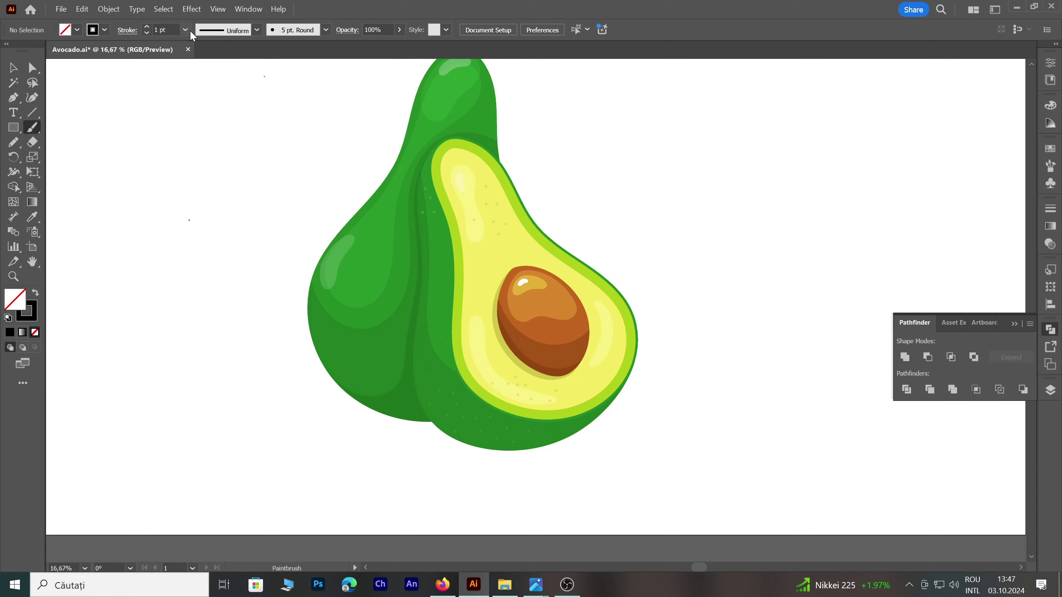
Set the stroke weight to 3 pt for painting speckles
left_click(187, 30)
left_click(200, 125)
scroll(470, 228, "up", 2)
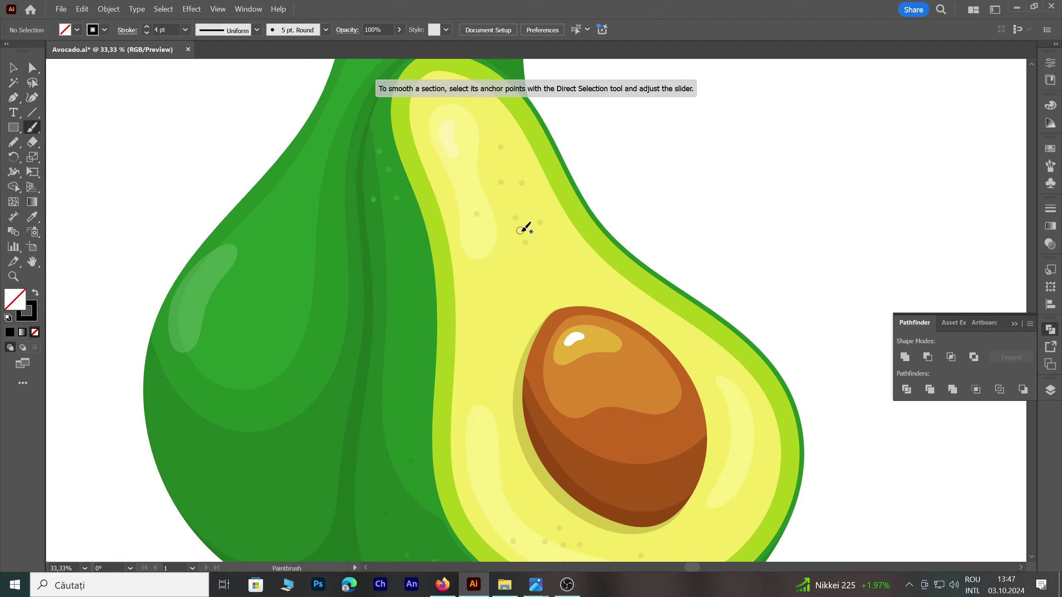
left_click(185, 30)
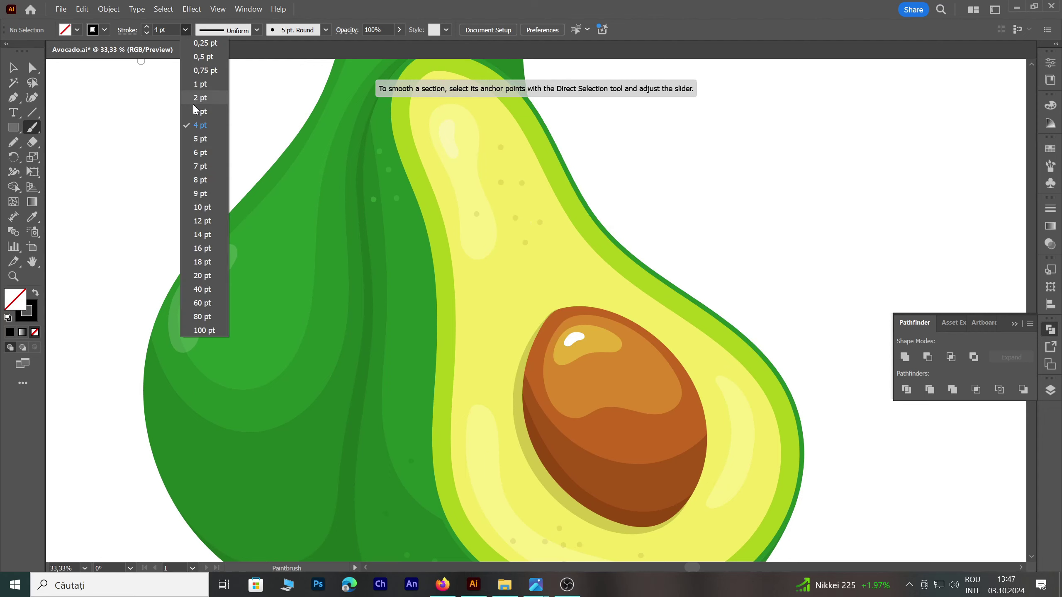
left_click(201, 112)
Paint speckle dots onto the avocado's lower-left skin
scroll(356, 241, "down", 1)
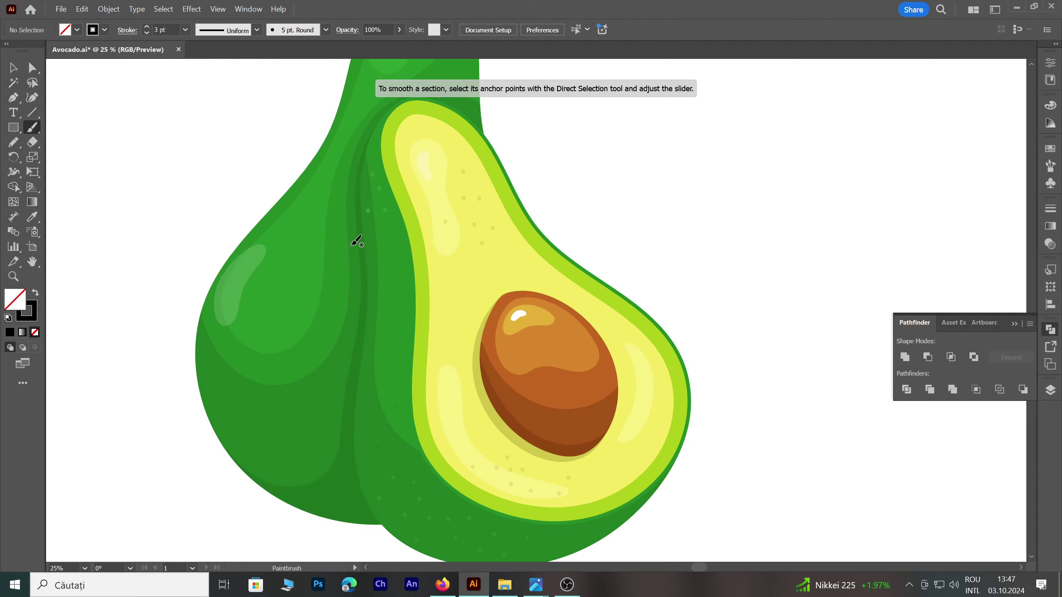
scroll(264, 366, "down", 1)
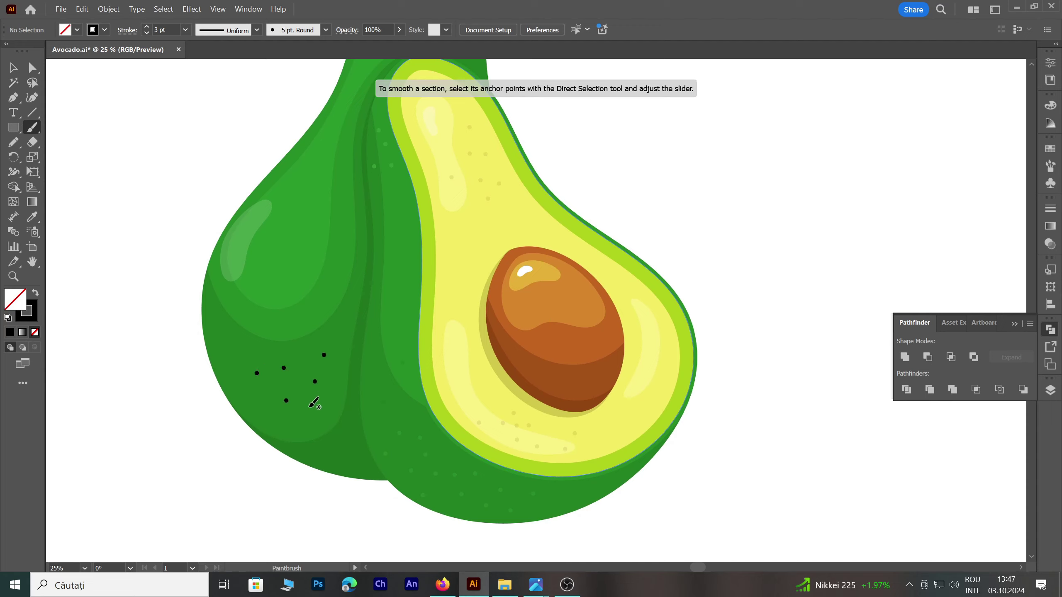
left_click(298, 381)
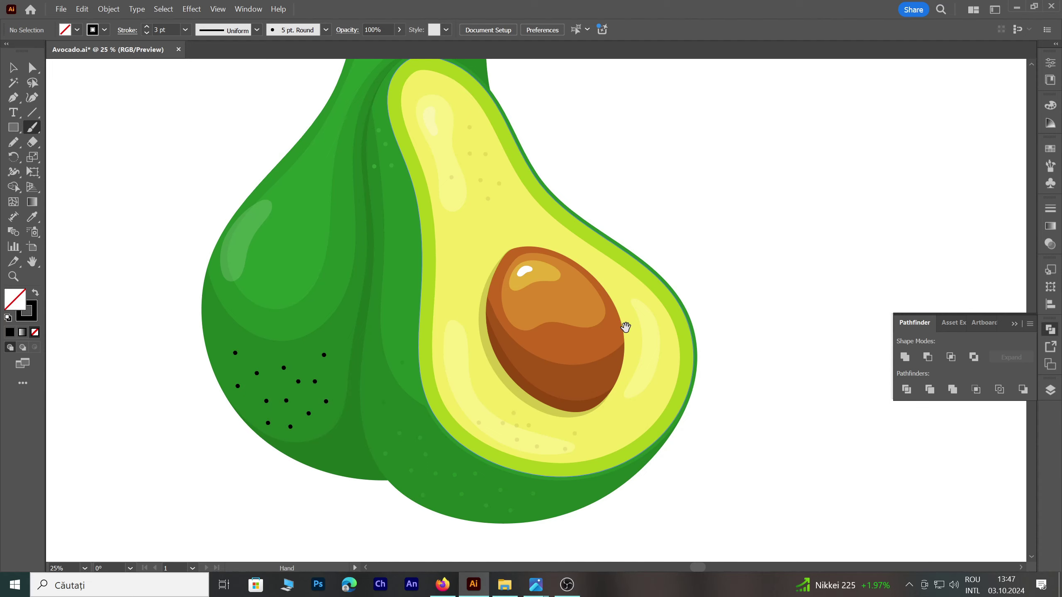
scroll(622, 351, "up", 2)
scroll(614, 380, "up", 2)
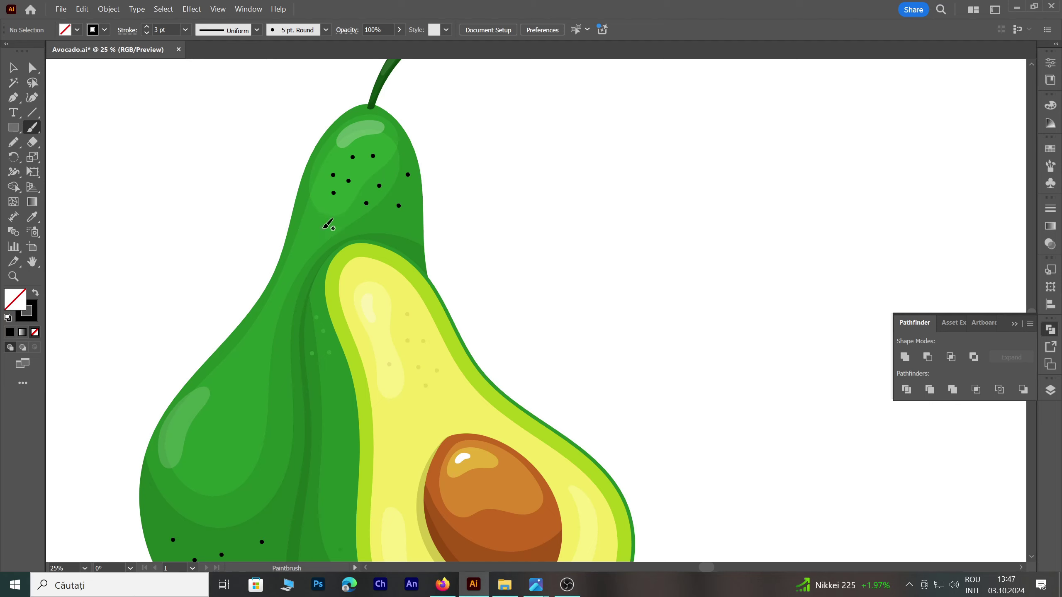
scroll(224, 367, "down", 3)
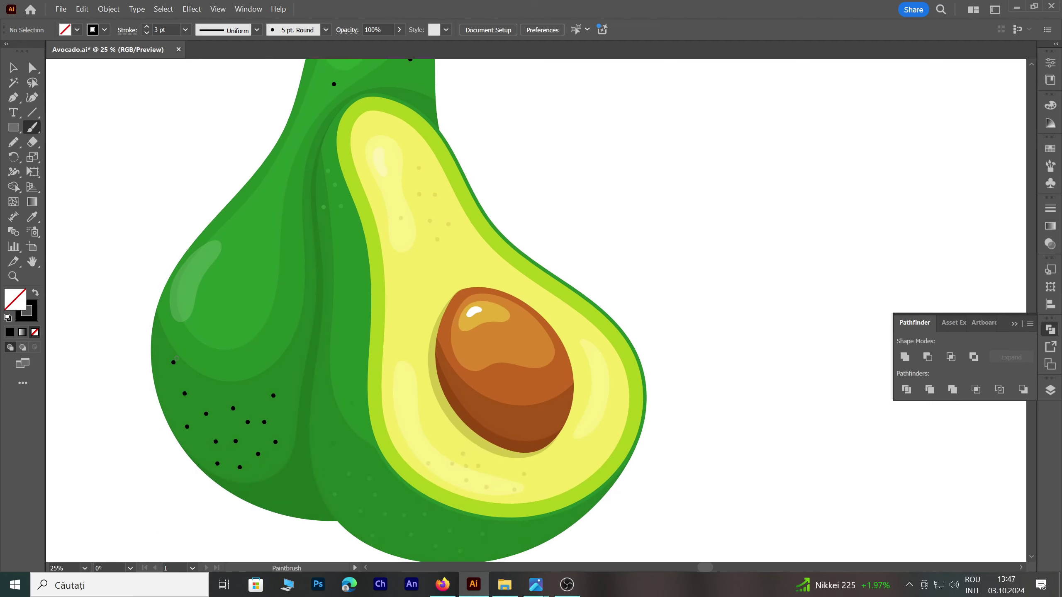
Delete the stray dot outside the avocado and group the lower-left speckle dots
key("v")
scroll(537, 330, "down", 2)
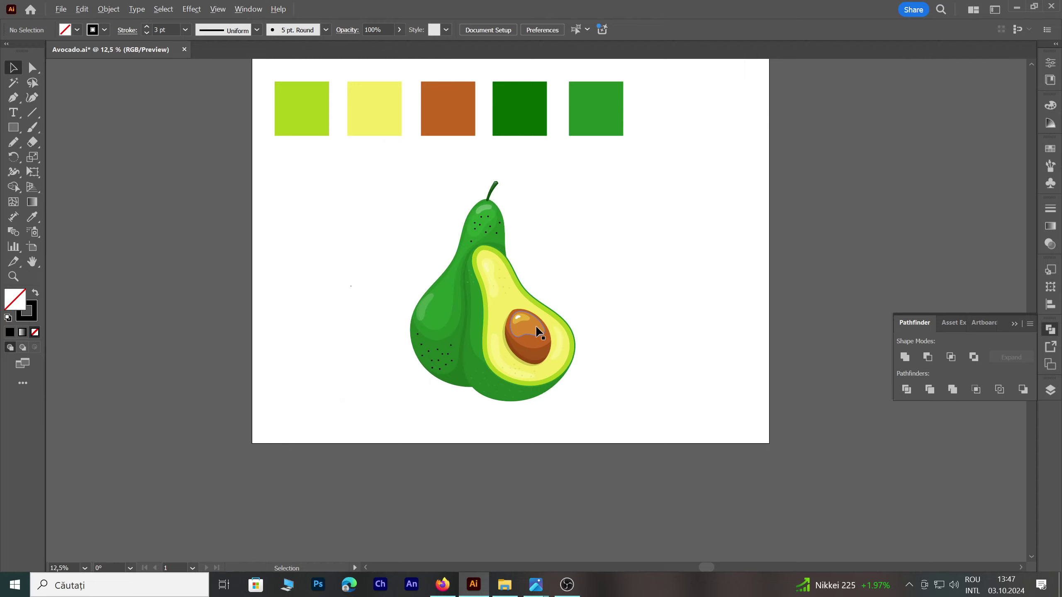
left_click_drag(315, 263, 362, 337)
key("Delete")
left_click_drag(500, 397, 497, 394)
right_click(486, 337)
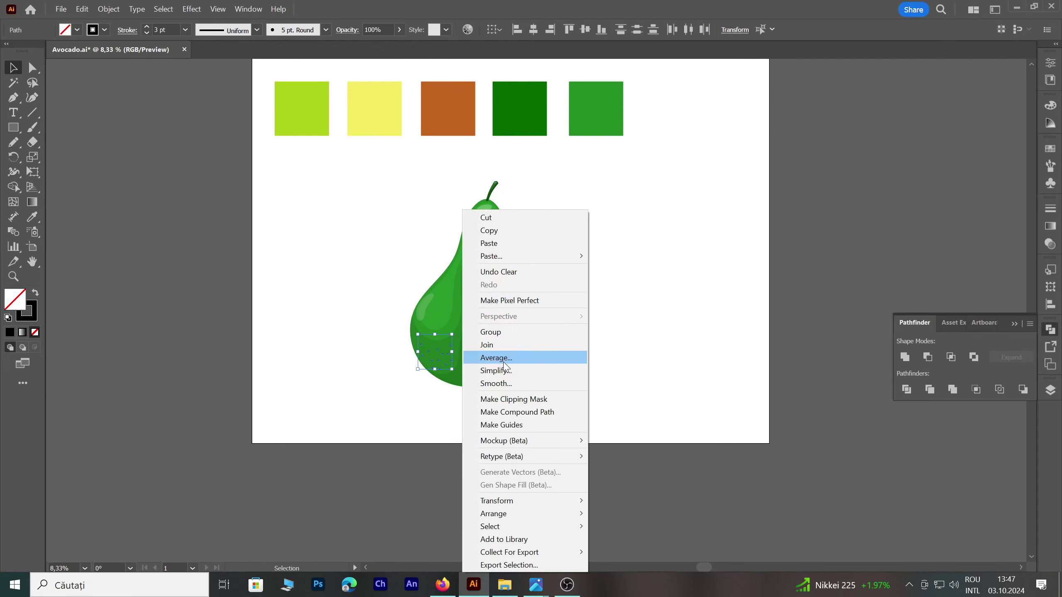
left_click(508, 331)
Sample the skin green onto the speckle dot group with the Eyedropper
scroll(481, 374, "up", 1)
scroll(481, 376, "up", 1)
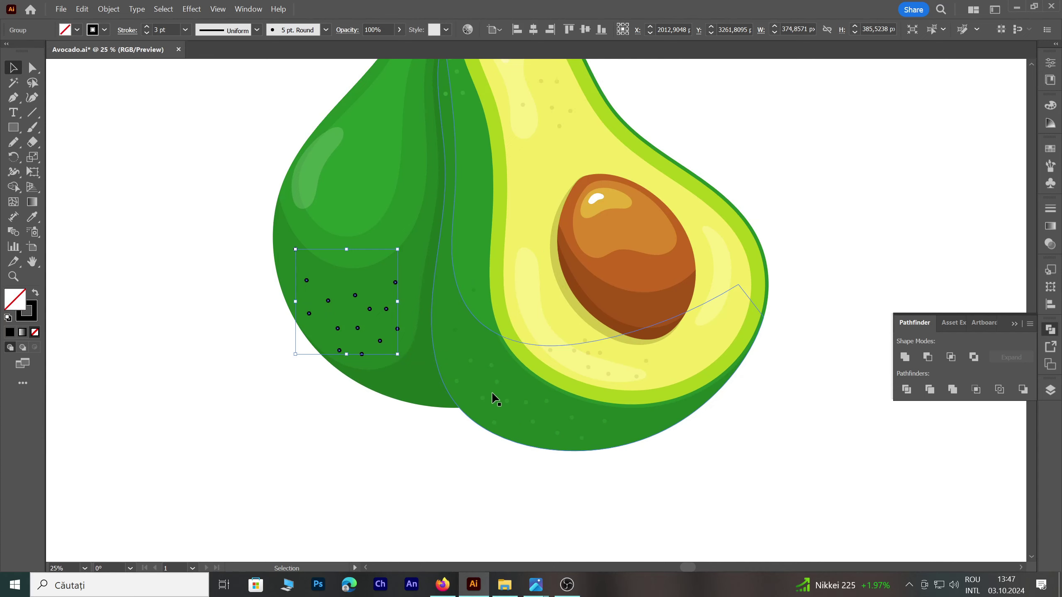
key("i")
scroll(498, 364, "up", 1)
left_click(435, 314)
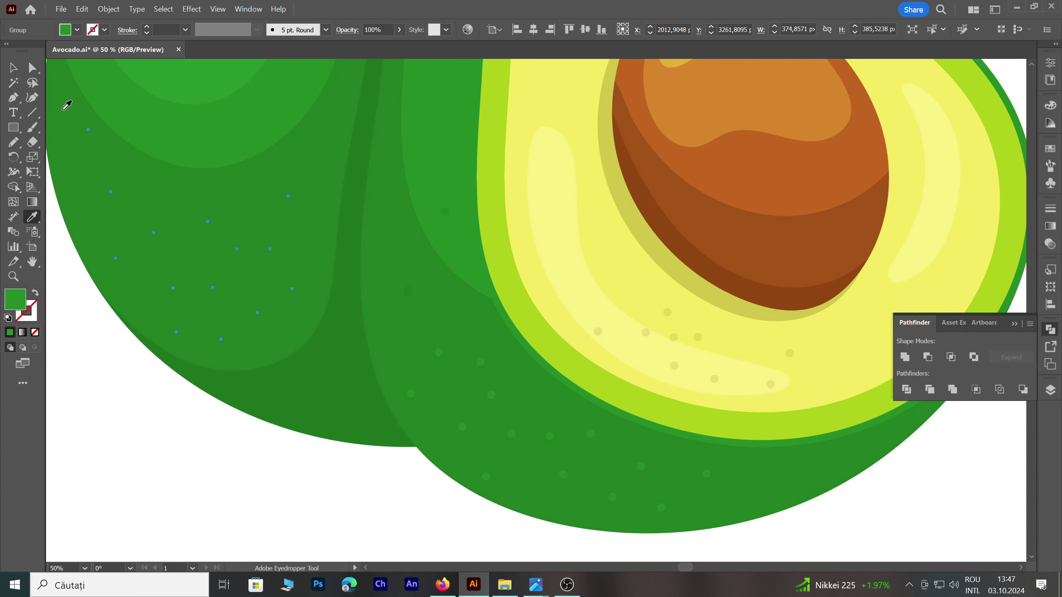
key("v")
left_click(158, 430)
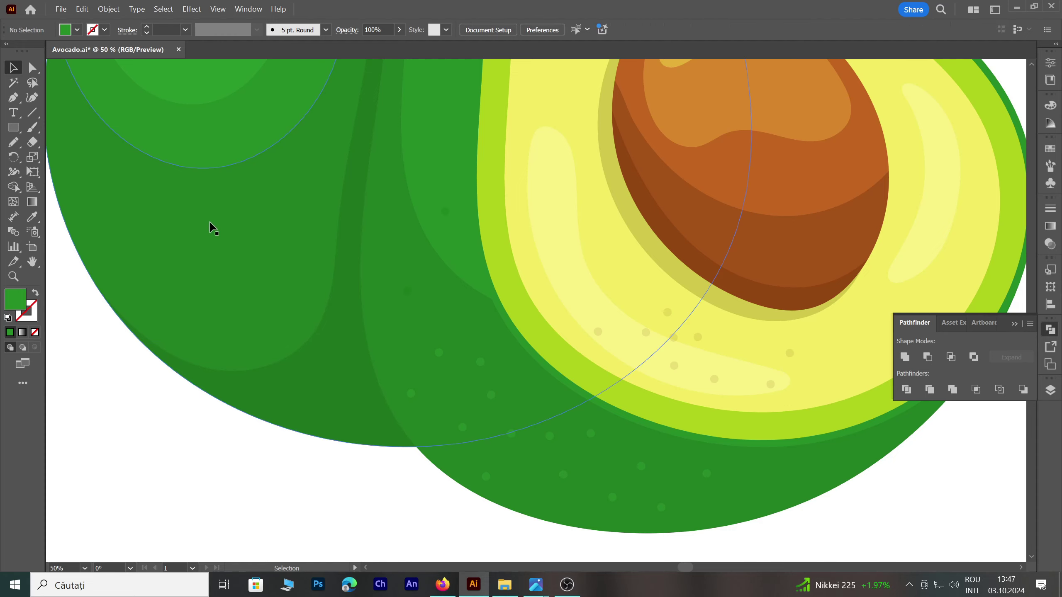
Swap the dots' fill and stroke, expand them into filled shapes, and recolour them skin green
left_click(211, 229)
key("shift+x")
left_click(109, 9)
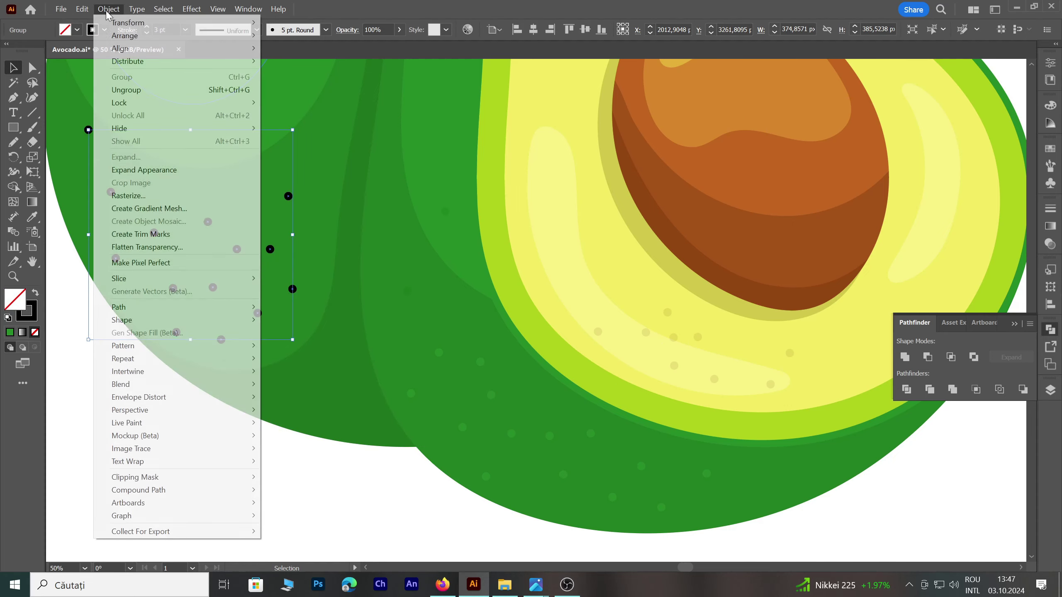
left_click(144, 169)
key("i")
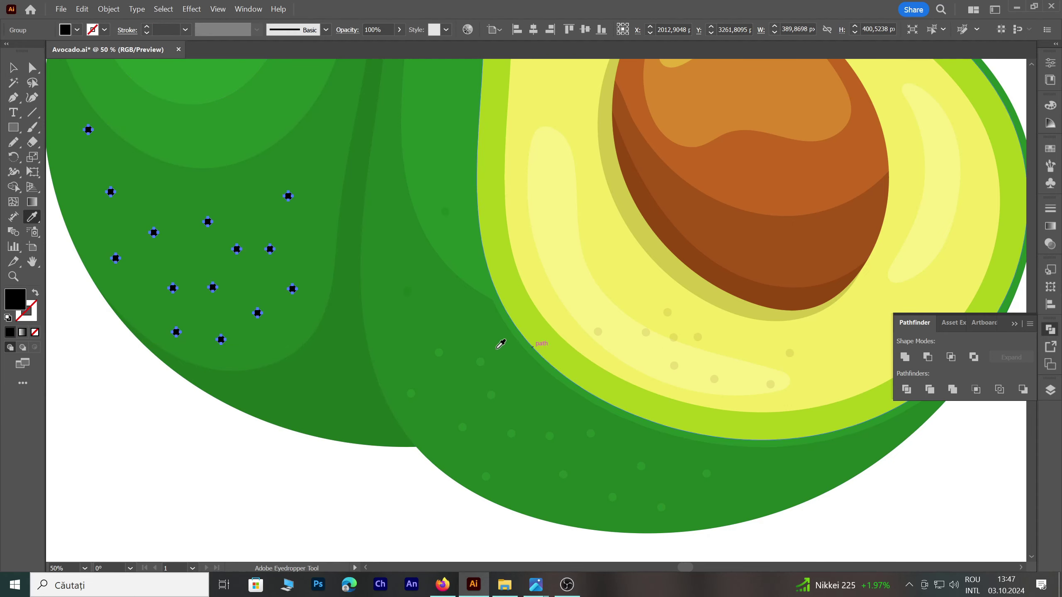
left_click(480, 361)
left_click(13, 67)
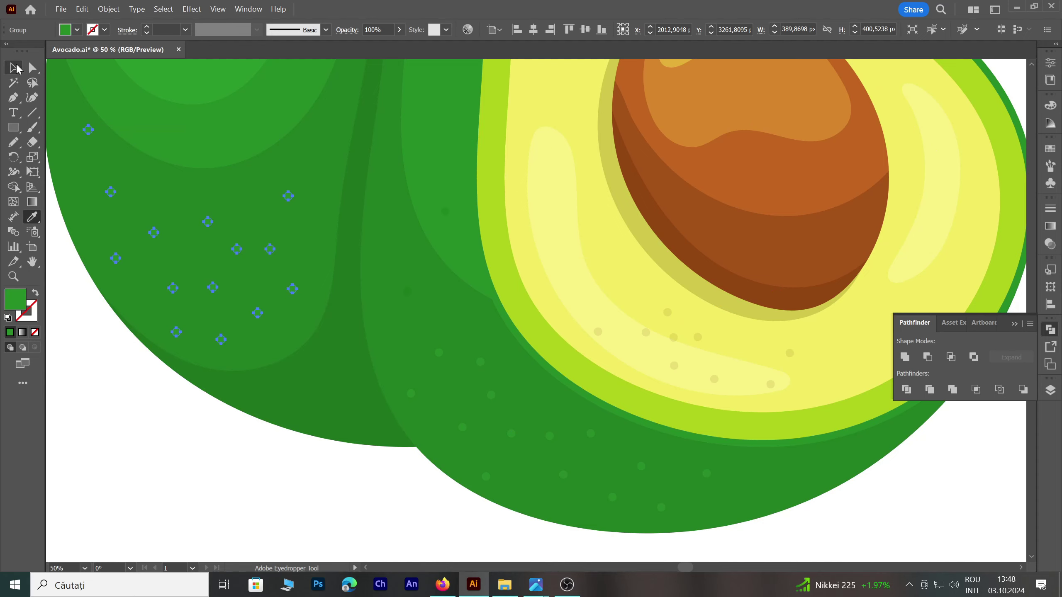
Select the speckle dots on the avocado neck and group them
left_click(201, 435)
scroll(355, 392, "down", 3)
scroll(417, 202, "up", 2)
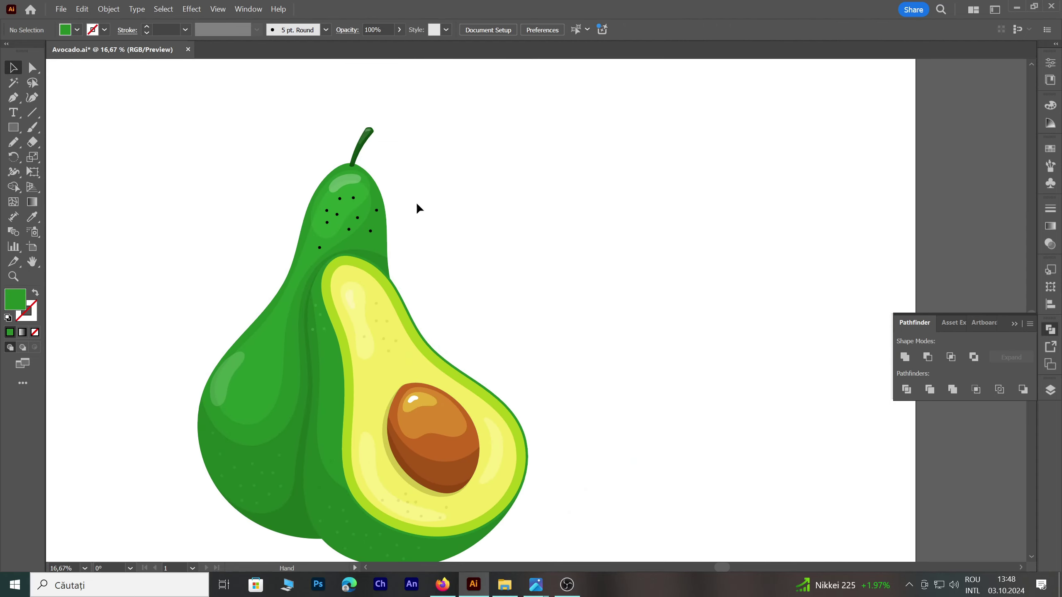
scroll(327, 198, "up", 2)
left_click_drag(220, 131, 495, 318)
right_click(479, 209)
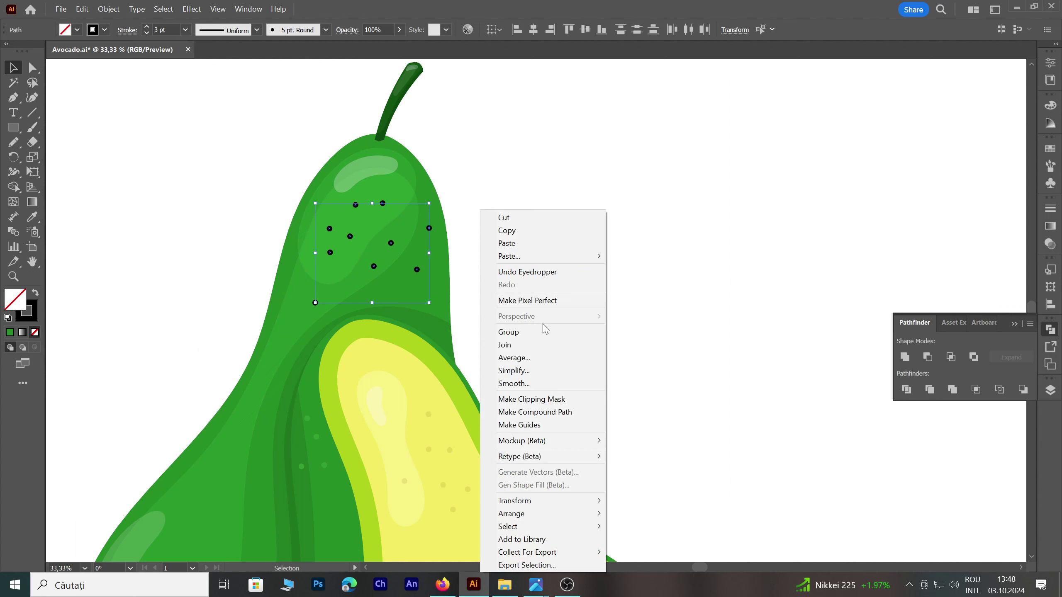
left_click(544, 331)
Expand the neck dots' appearance and sample the skin green onto them
left_click(107, 9)
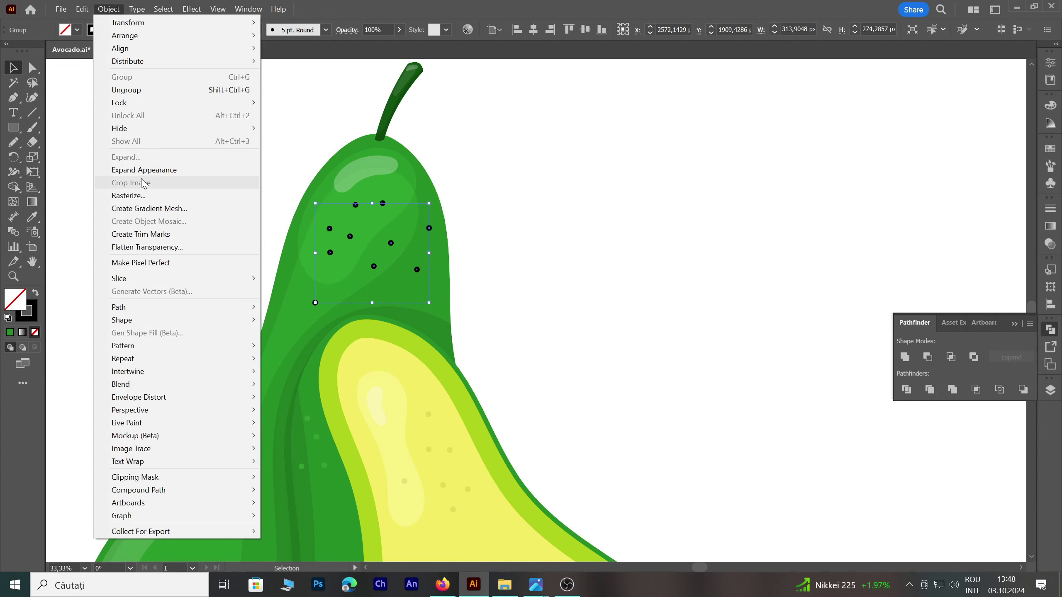
left_click(125, 171)
scroll(631, 284, "down", 3)
key("i")
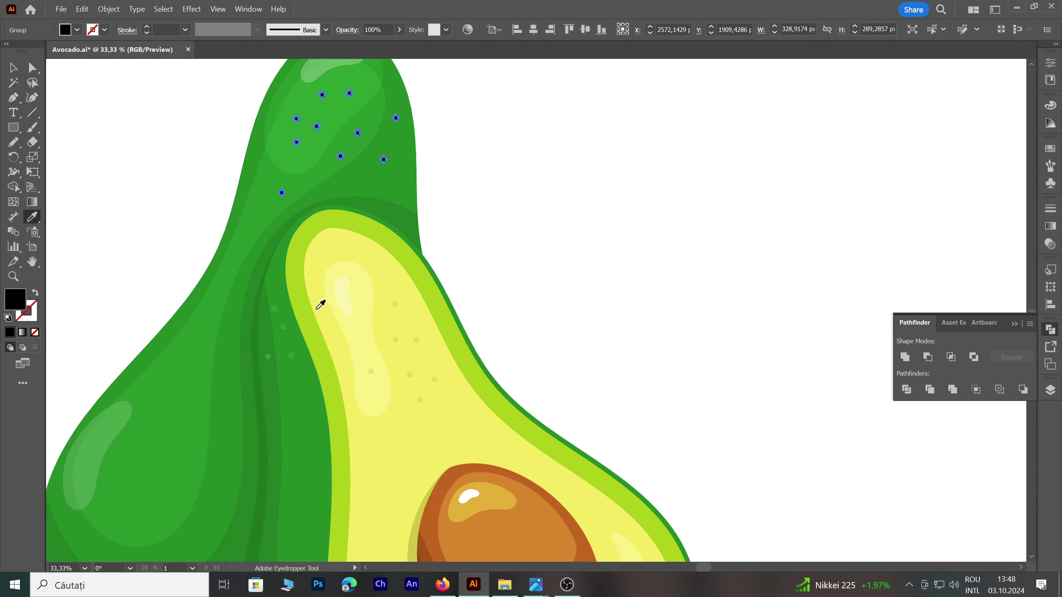
left_click(288, 325)
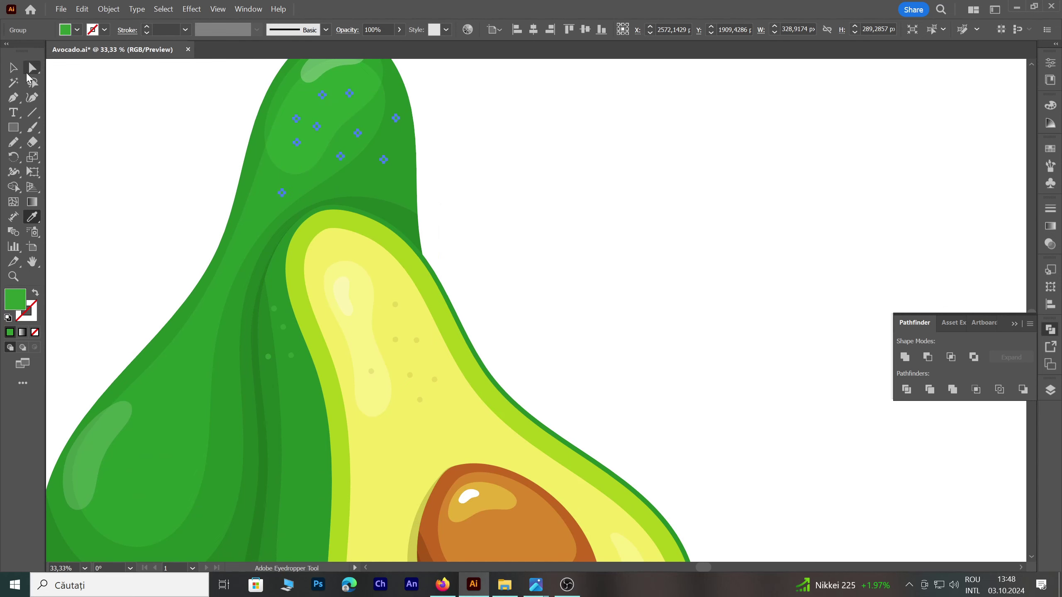
key("v")
key("ctrl+shift+a")
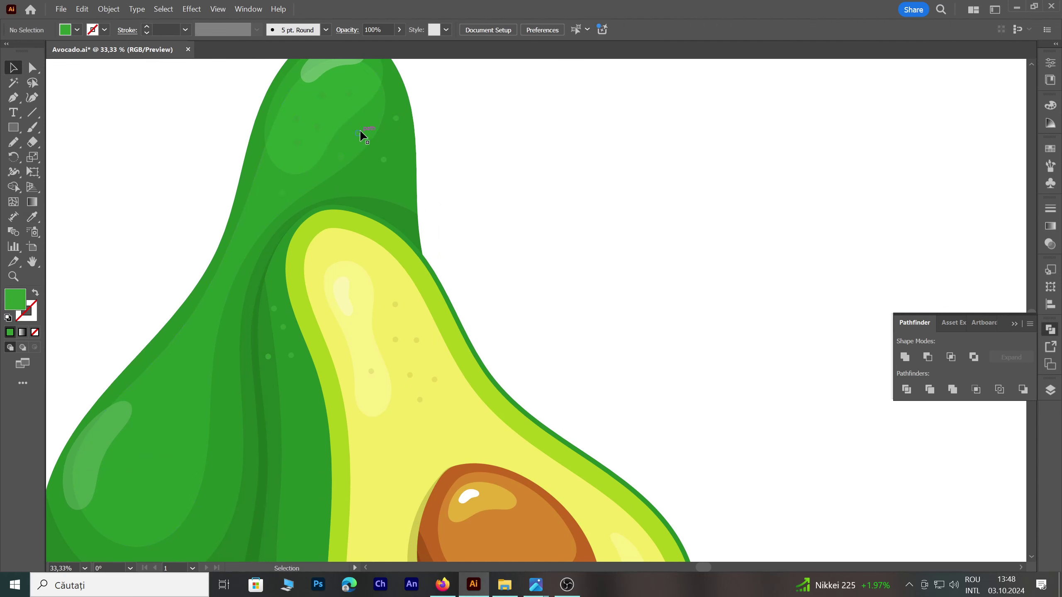
Give the neck dots the highlight's translucent white 10% opacity look
left_click(358, 132)
key("i")
left_click(317, 169)
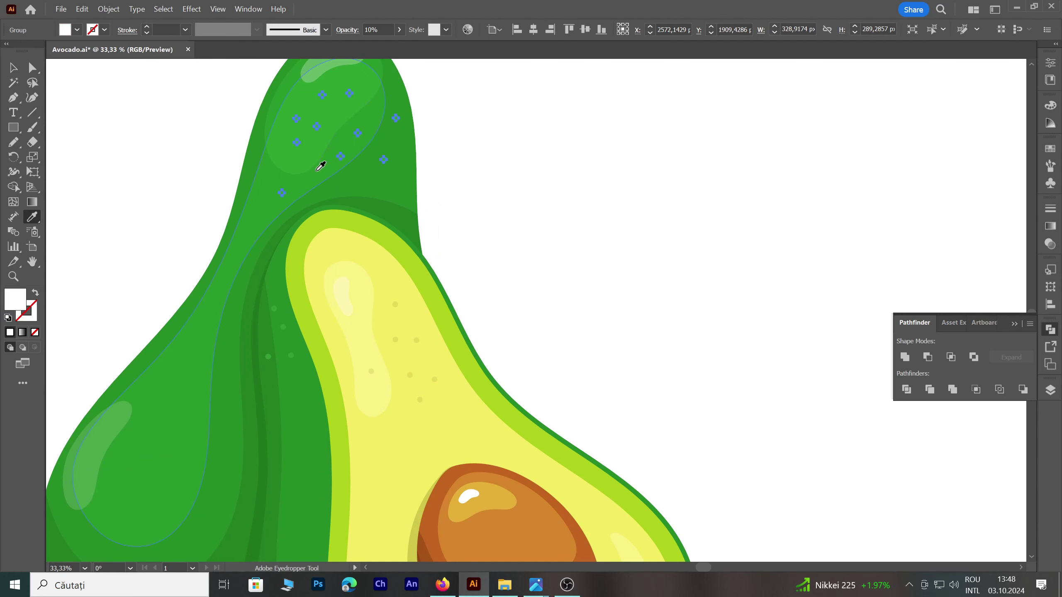
left_click(12, 67)
key("ctrl+shift+a")
Apply the same translucent highlight look to the lower-left skin speckles
key("ctrl+minus")
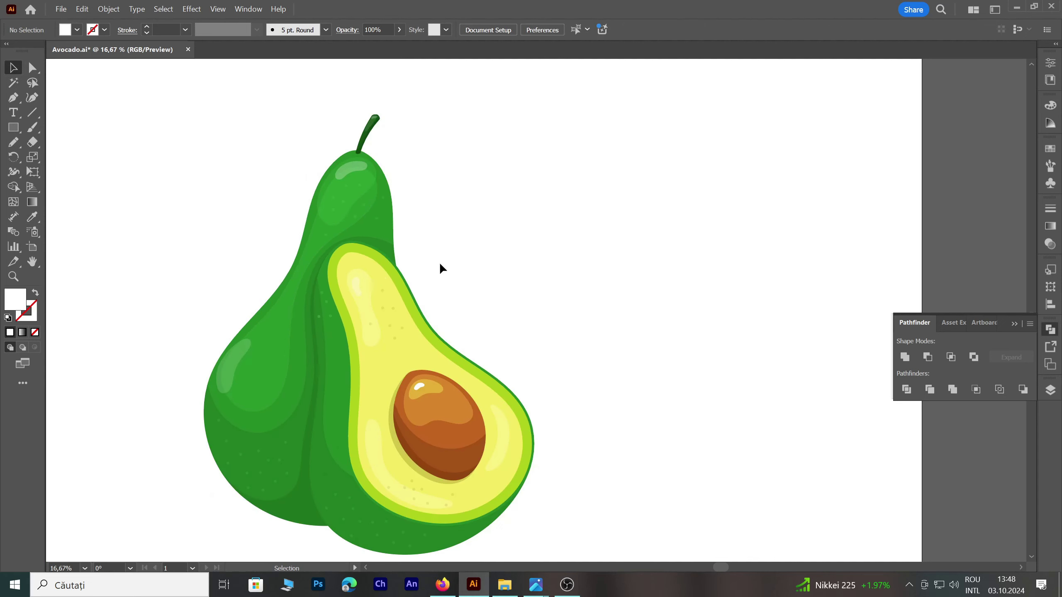
left_click_drag(514, 300, 509, 256)
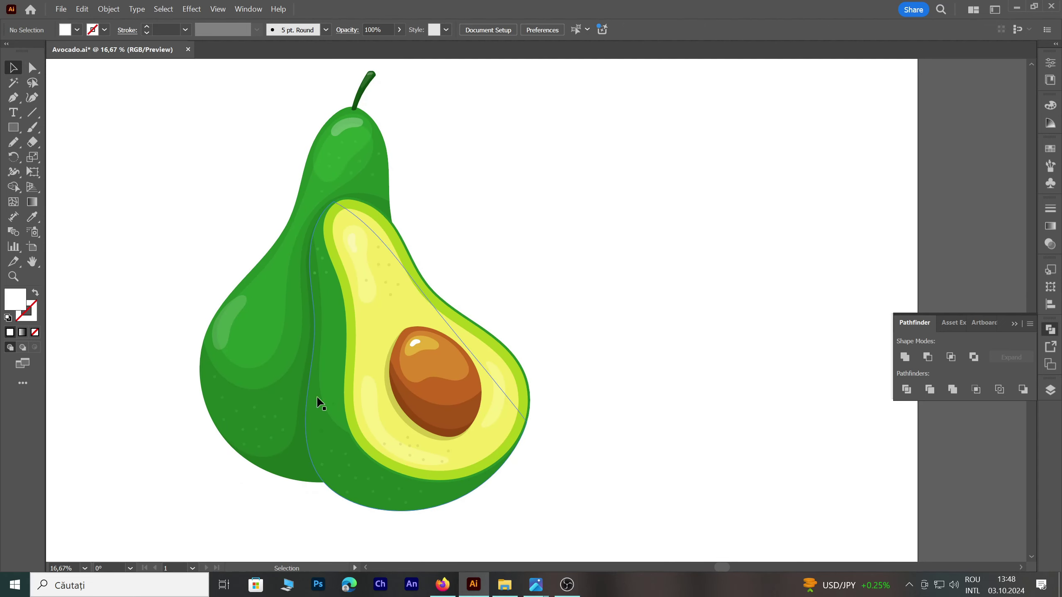
left_click(276, 421)
key("i")
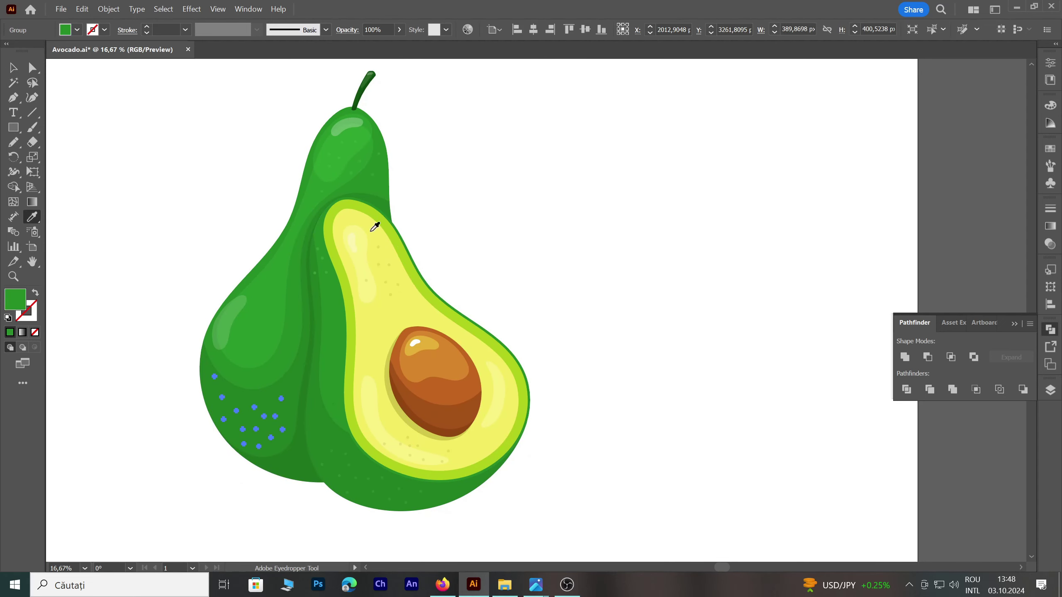
left_click(364, 156)
key("v")
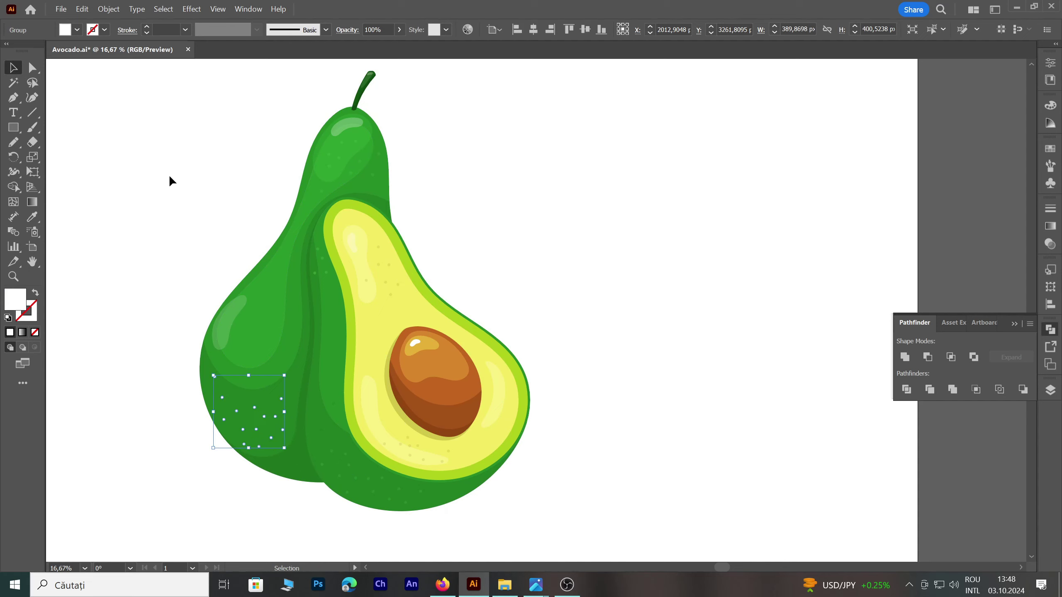
left_click(170, 173)
key("ctrl+z")
Drag the whole avocado artwork further left on the artboard, beneath the five swatches
left_click(197, 175)
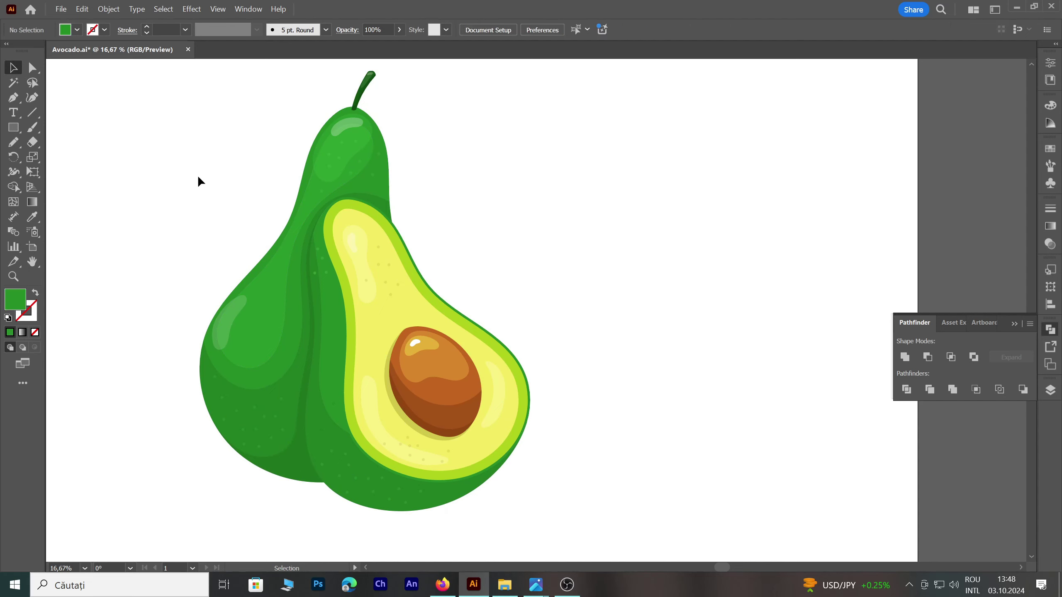
scroll(277, 230, "down", 1)
scroll(320, 226, "down", 1)
scroll(320, 230, "down", 1)
left_click_drag(560, 240, 555, 259)
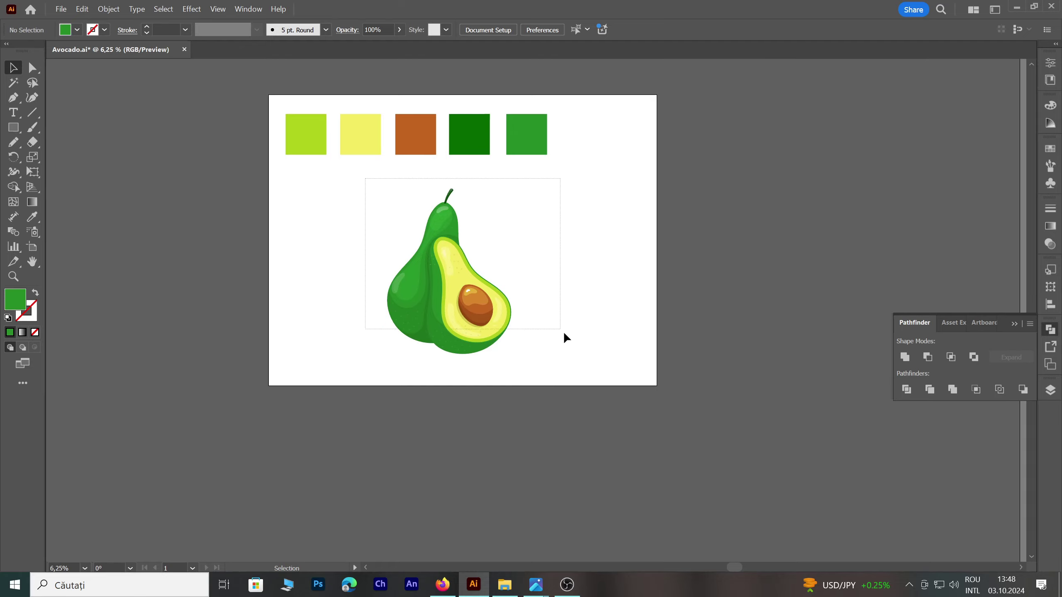
left_click(480, 214)
right_click(479, 214)
left_click(533, 360)
left_click_drag(497, 309, 444, 308)
left_click(585, 273)
left_click_drag(588, 275, 510, 267)
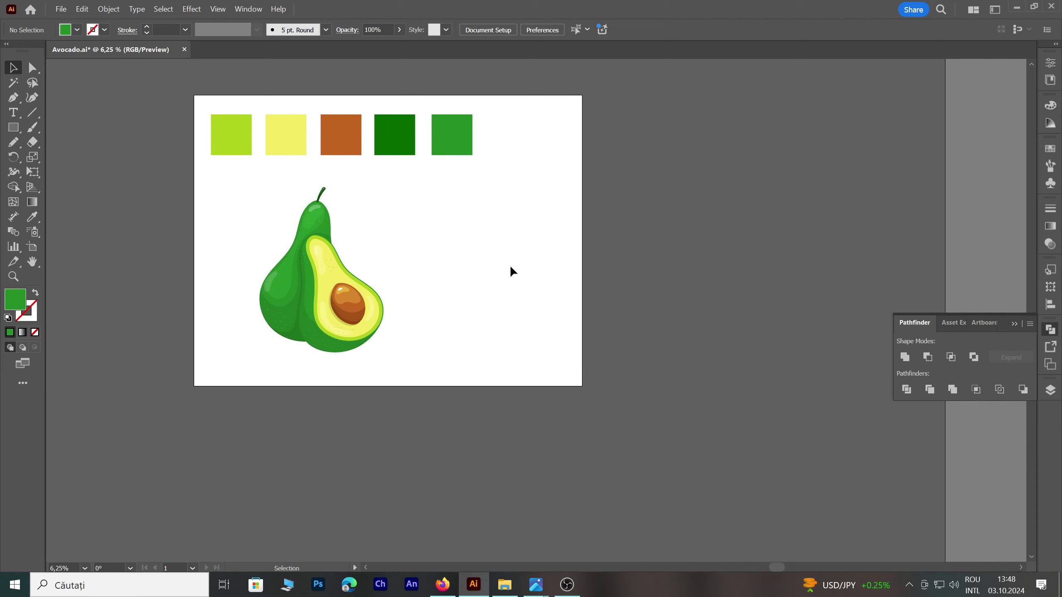